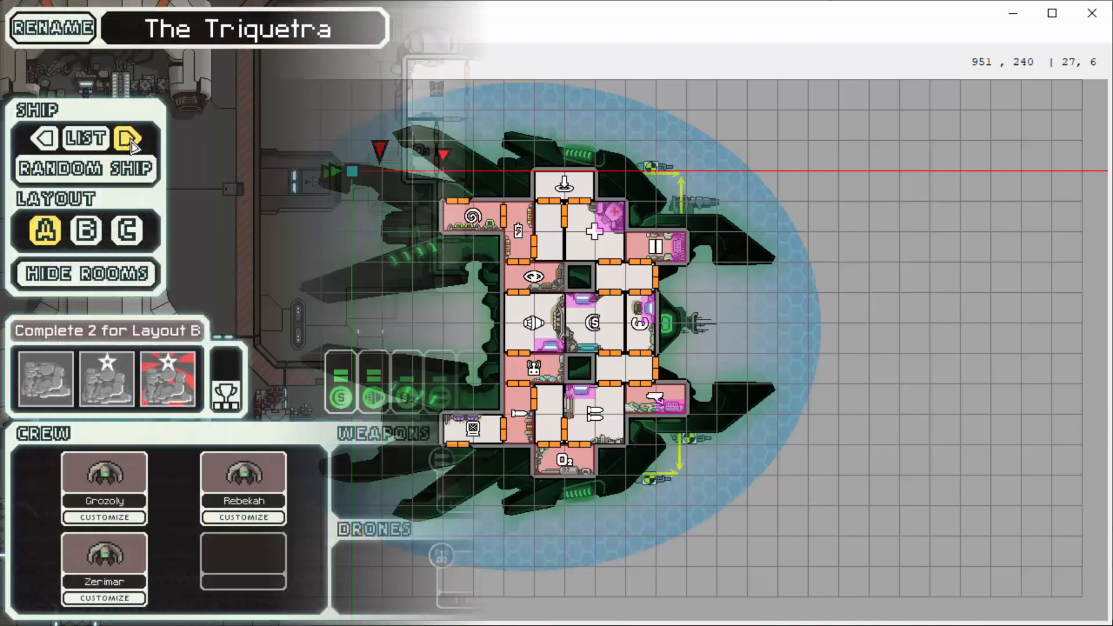
Browse through the available ships in the FTL hangar
click(128, 139)
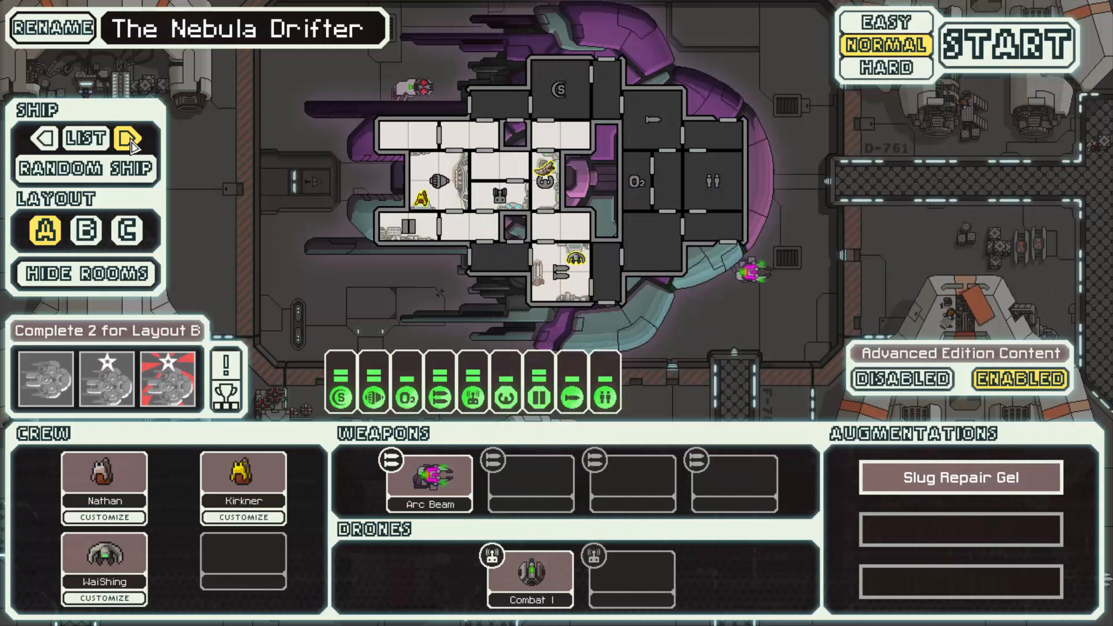
click(131, 144)
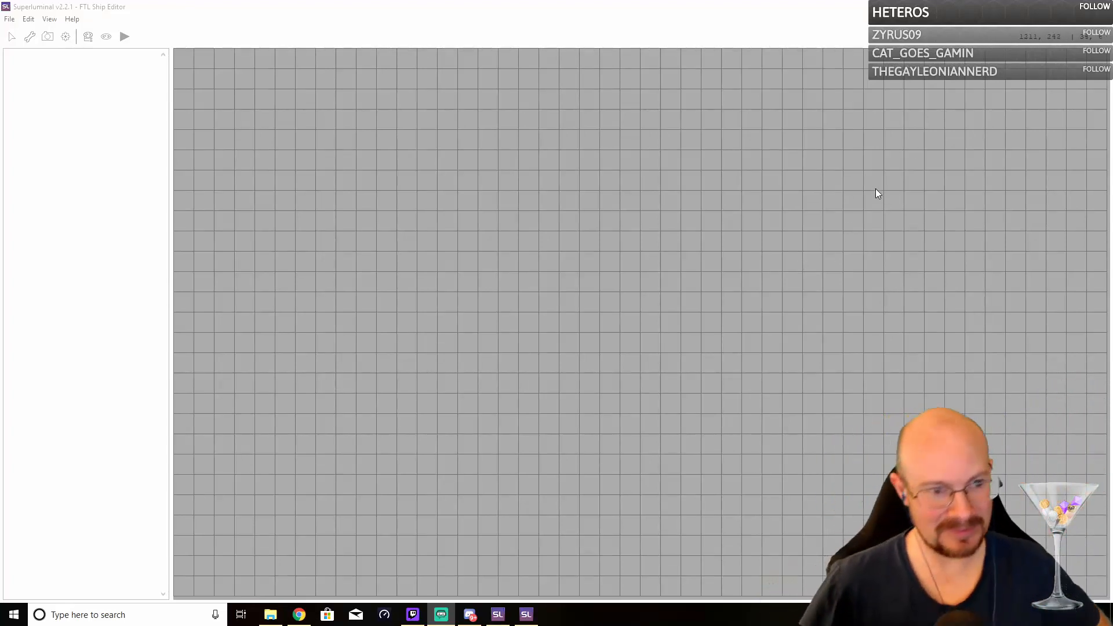
Switch to File Explorer and view the SlipstreamModManager_1.9.1-Win folder that contains the Superluminal folder
click(270, 615)
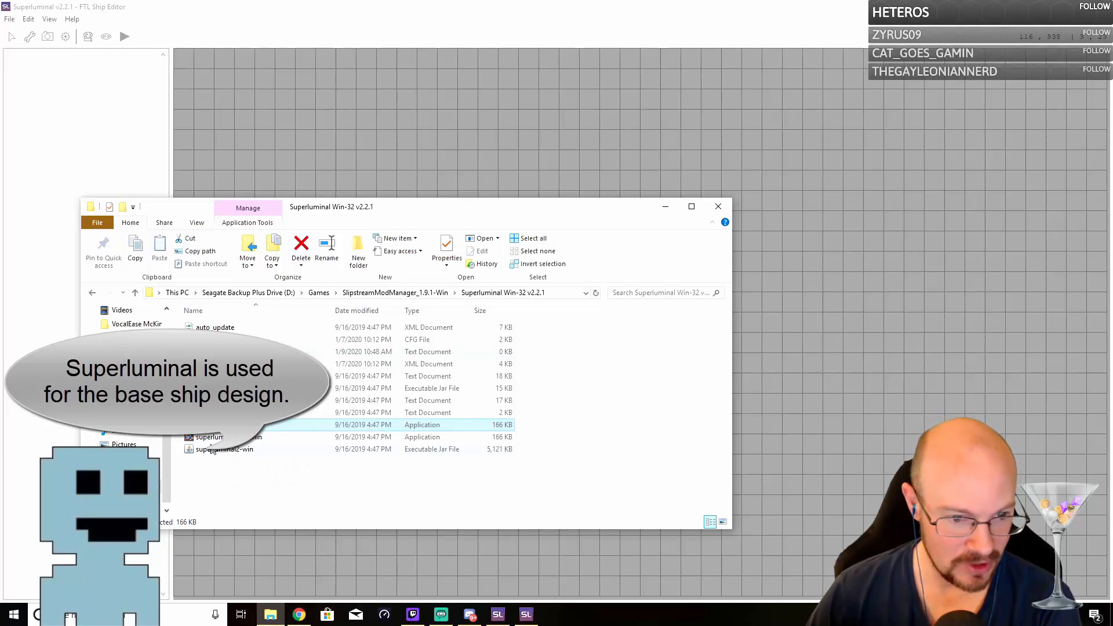
click(135, 293)
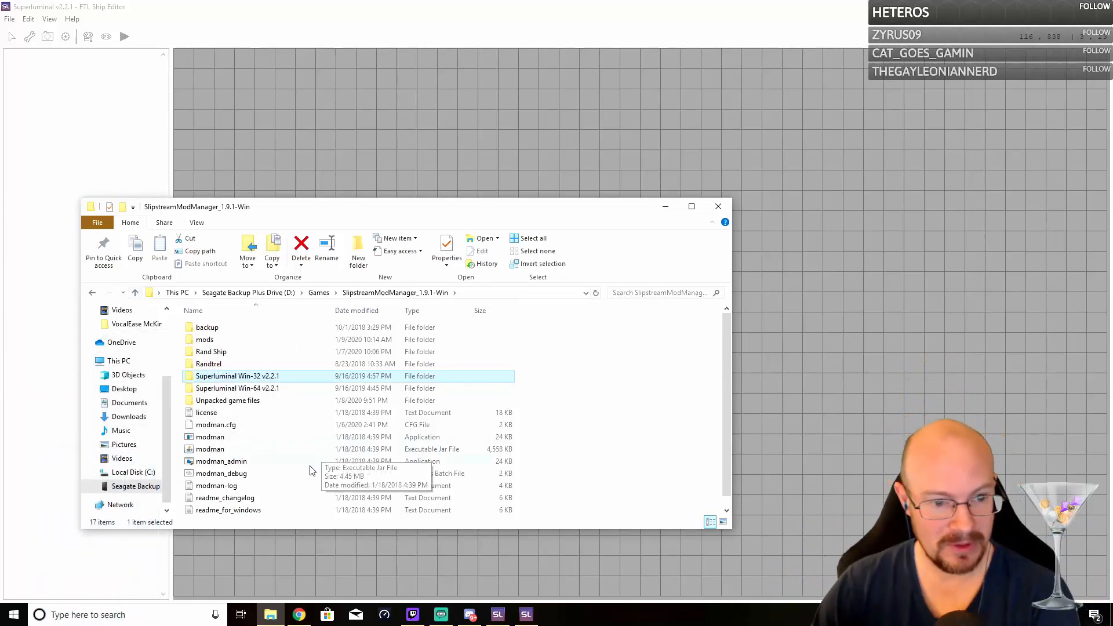
Switch to Superluminal and create a new player-controlled ship
click(143, 7)
click(11, 19)
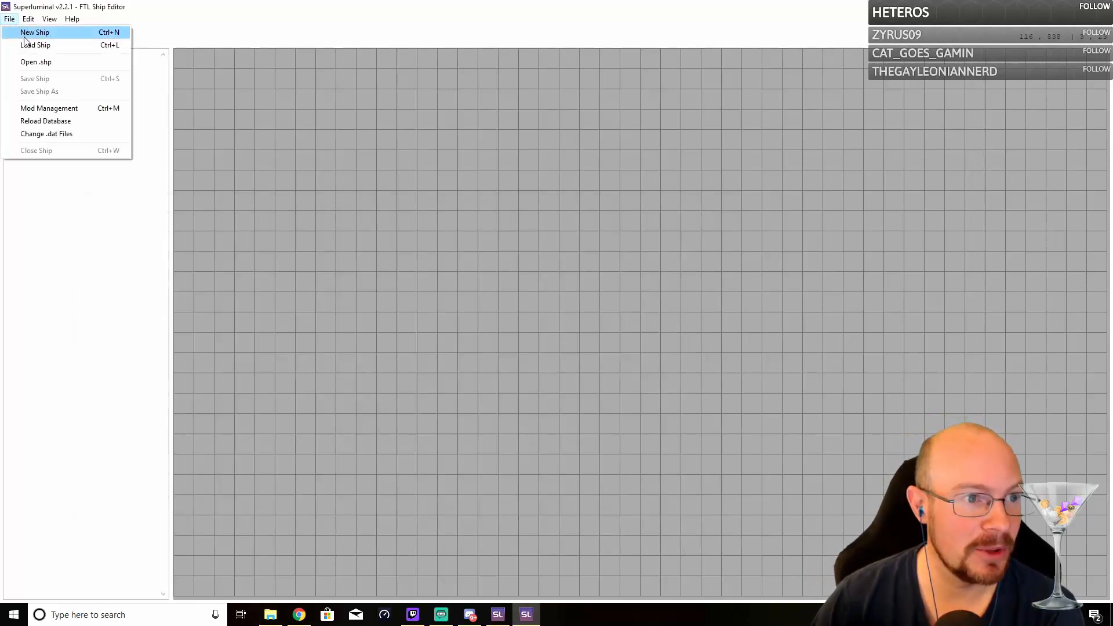
click(54, 37)
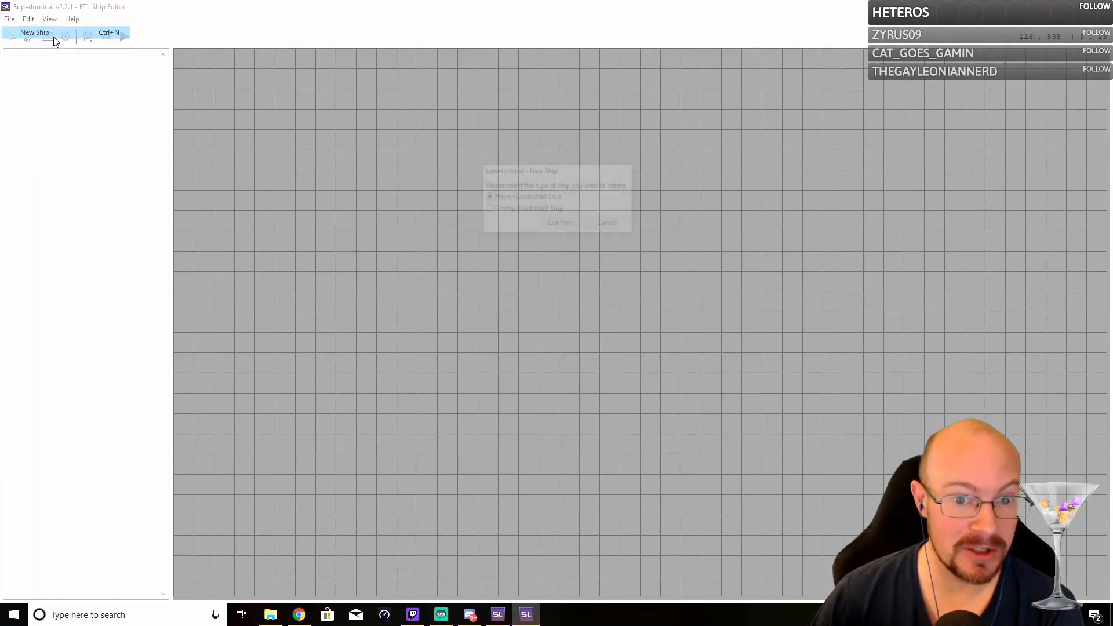
click(572, 225)
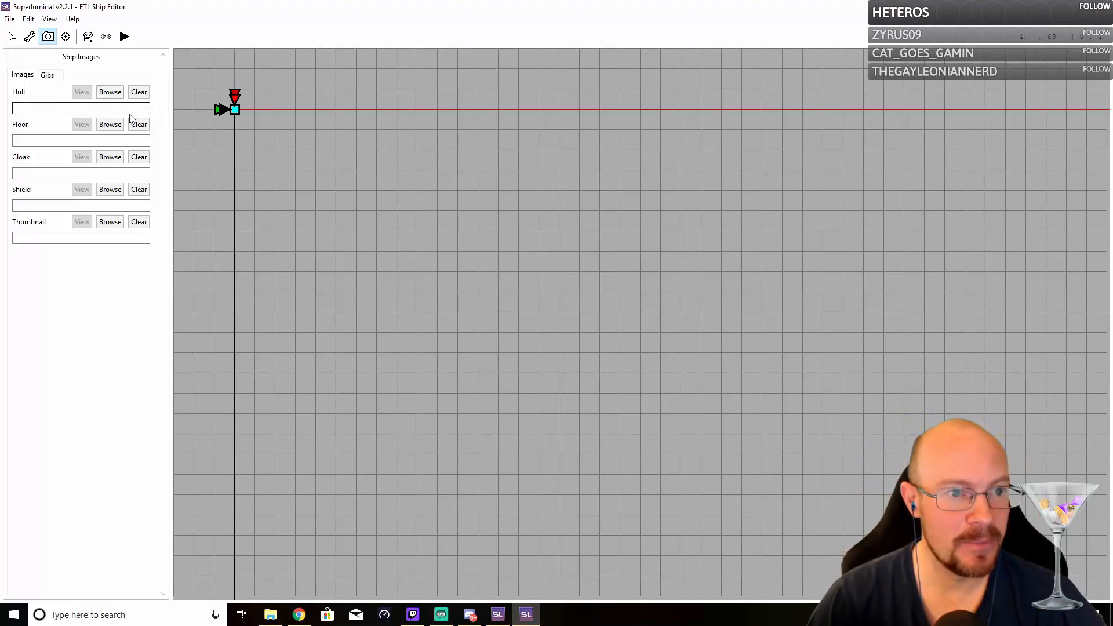
Browse the system for a hull image, going to the SlipstreamModManager_1.9.1-Win folder inside Games on drive D
click(109, 91)
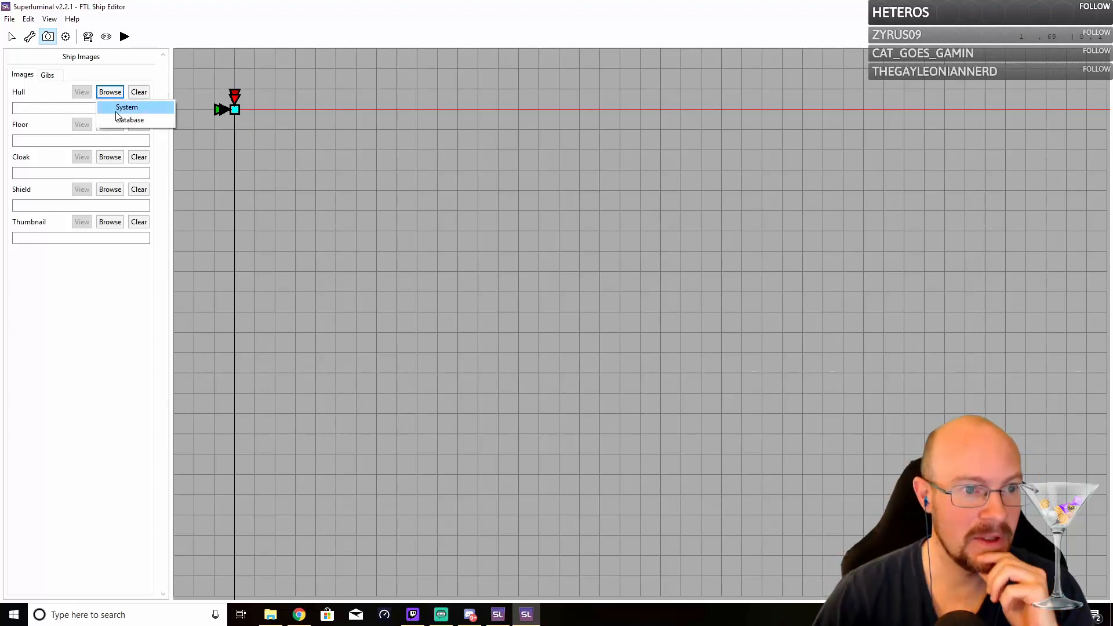
click(125, 112)
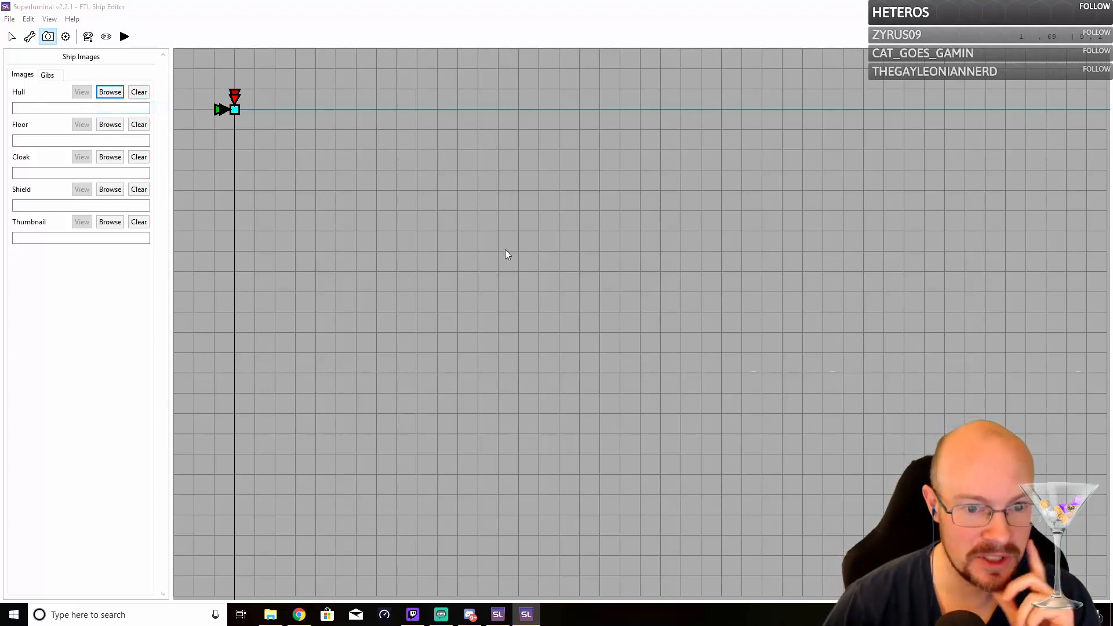
drag(281, 34, 402, 82)
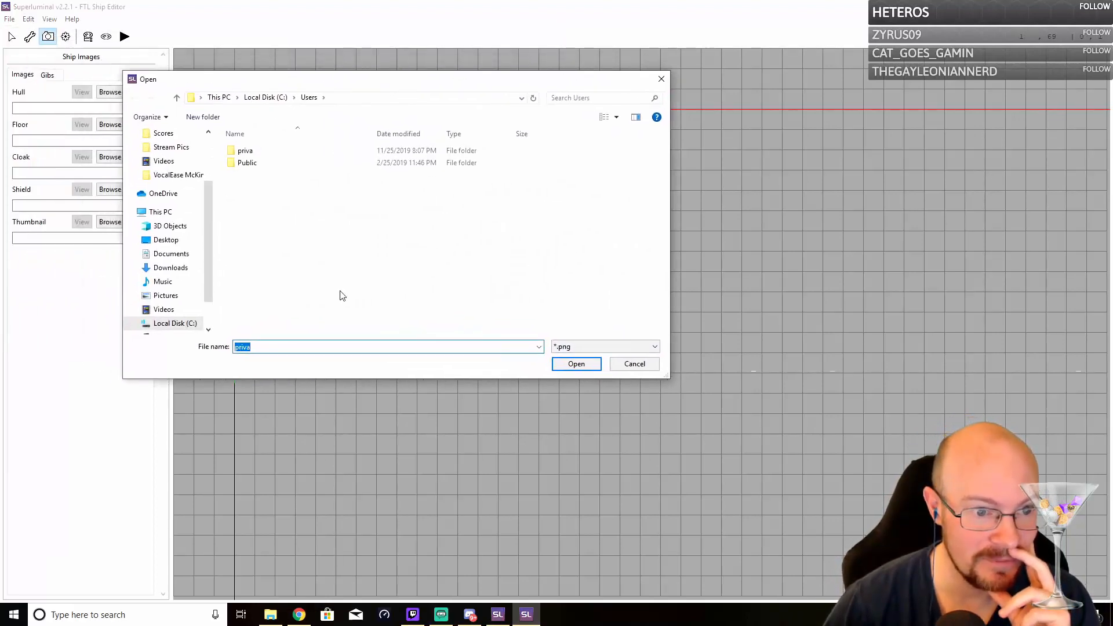
scroll(204, 300, down, 1)
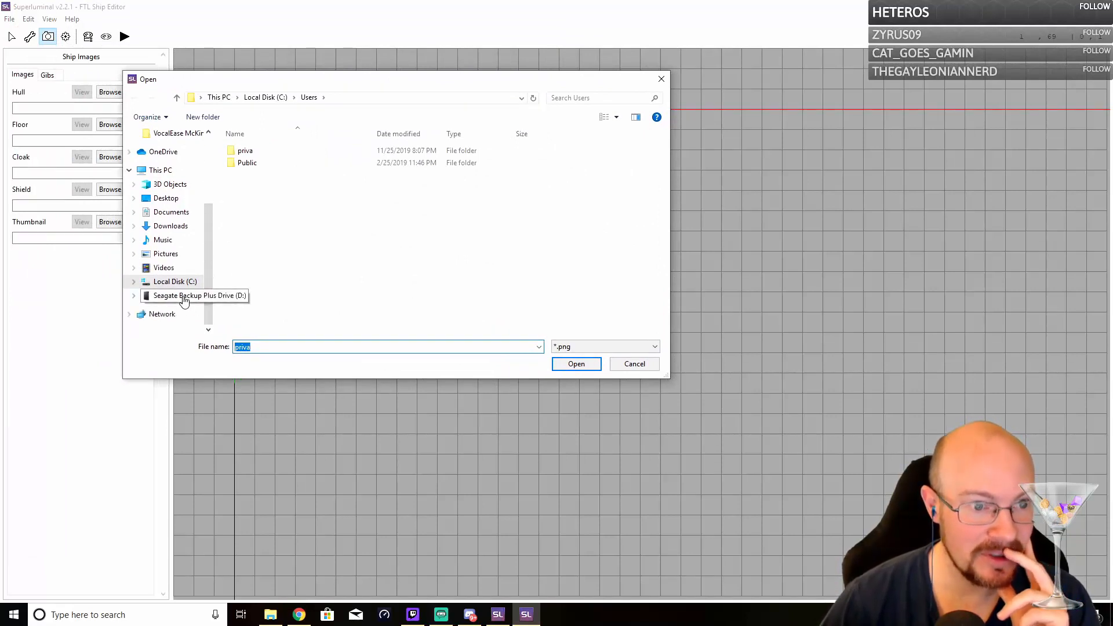
click(184, 298)
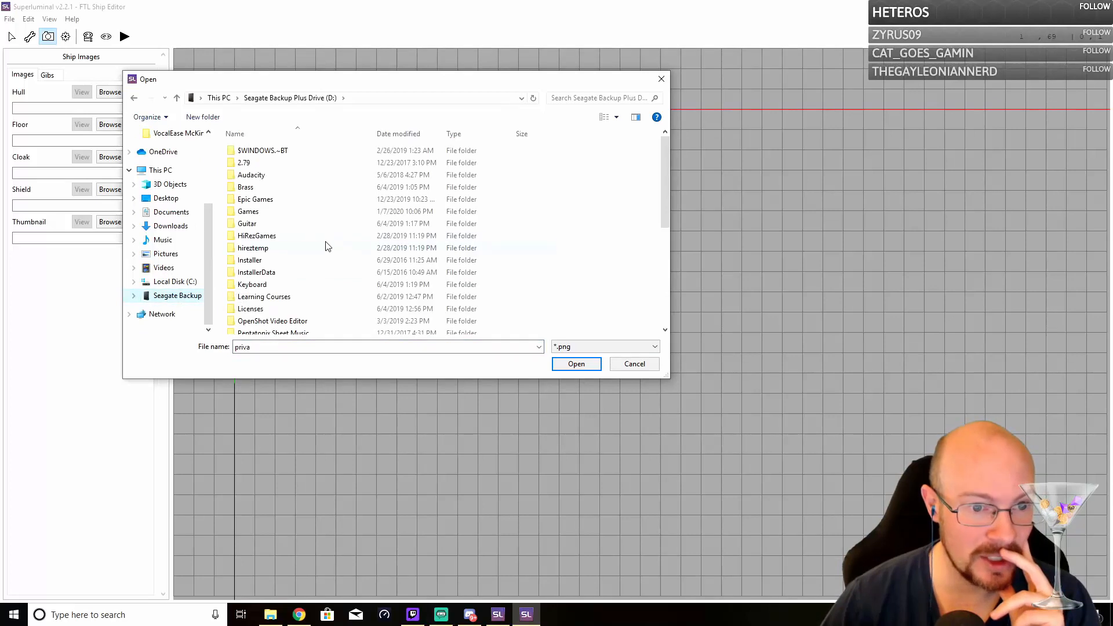
scroll(307, 285, down, 1)
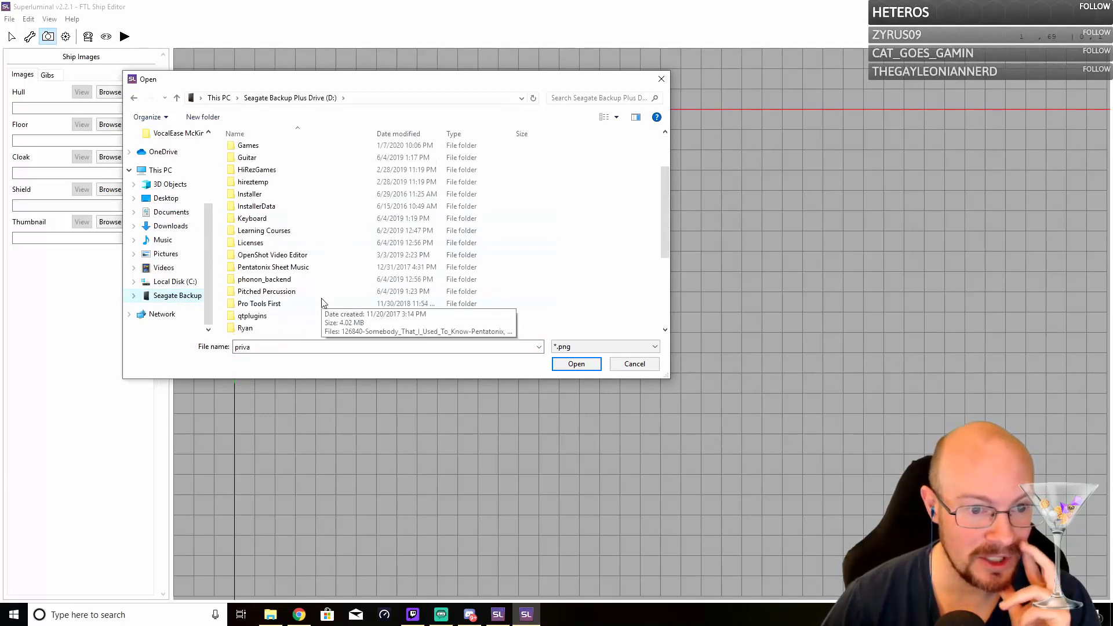
scroll(250, 191, up, 1)
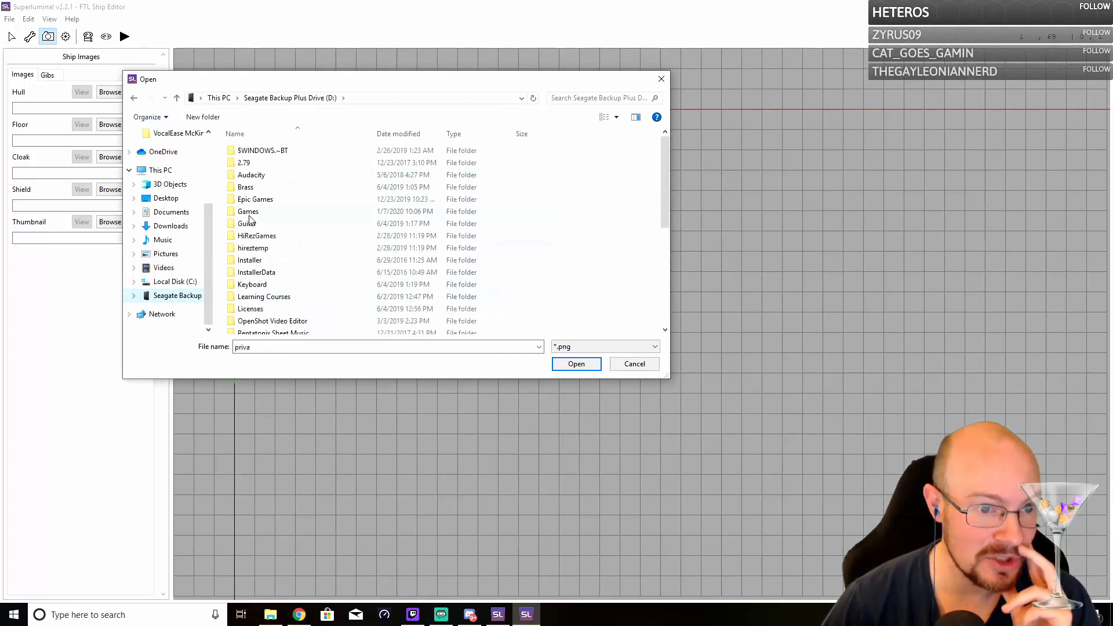
double_click(248, 212)
scroll(302, 262, down, 1)
scroll(301, 266, down, 1)
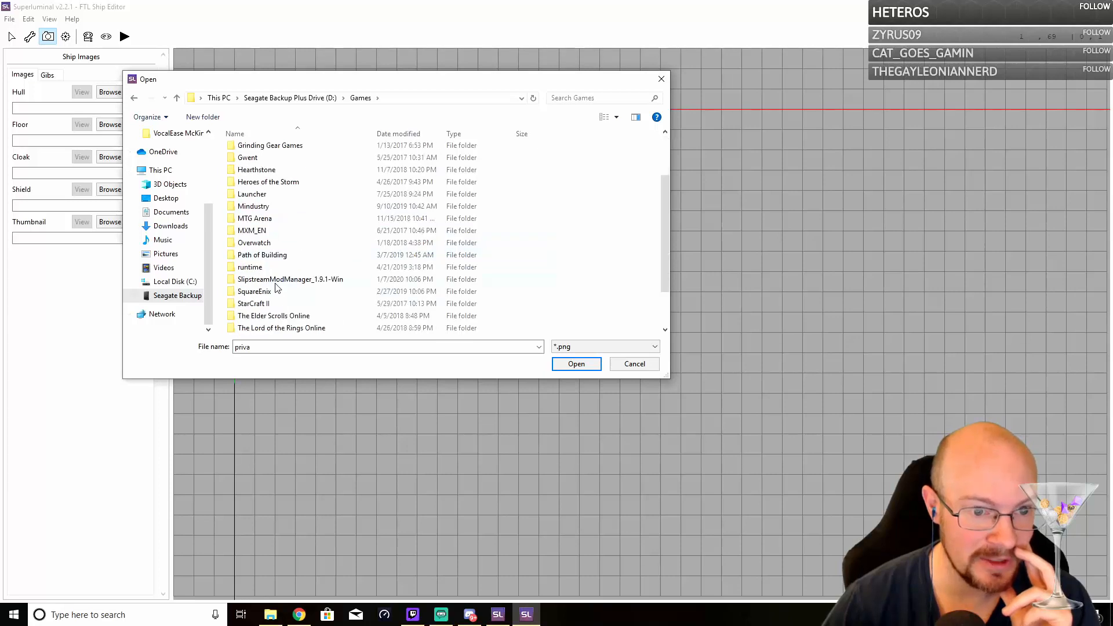
double_click(278, 281)
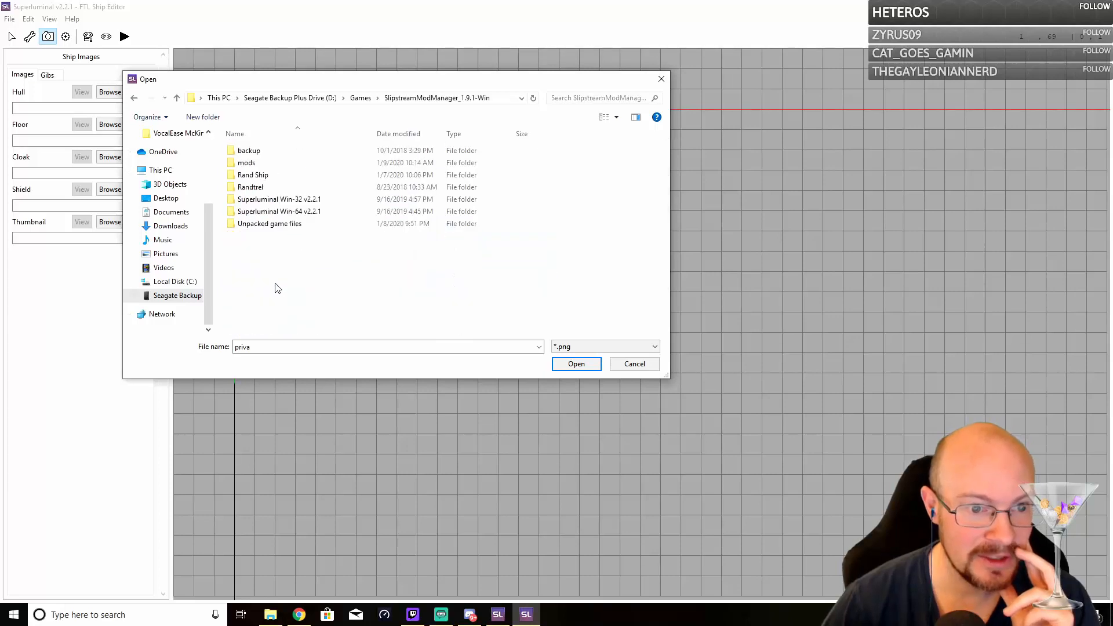
double_click(252, 175)
double_click(246, 163)
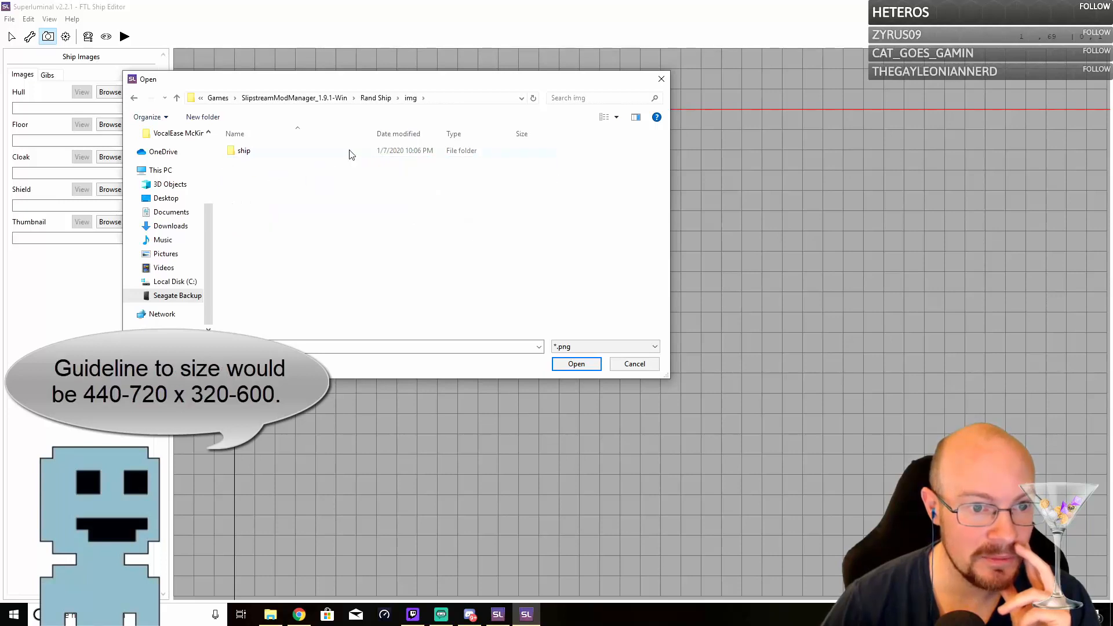
click(177, 99)
click(177, 100)
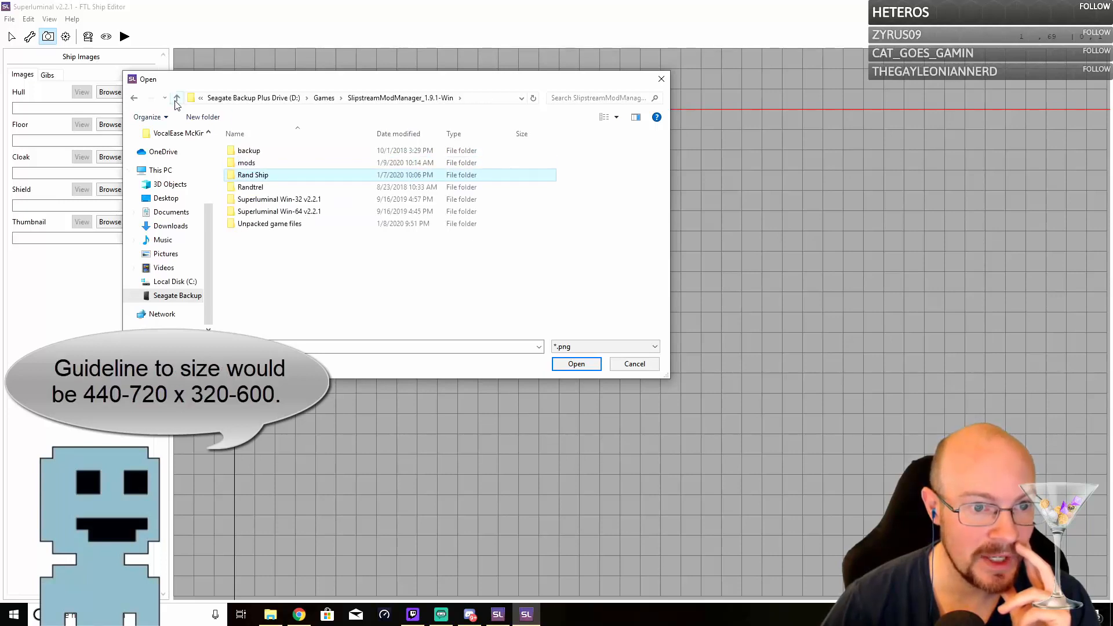
Load Win_Base from the Winnebago Care Package folder in Unpacked game files as the hull image
double_click(278, 224)
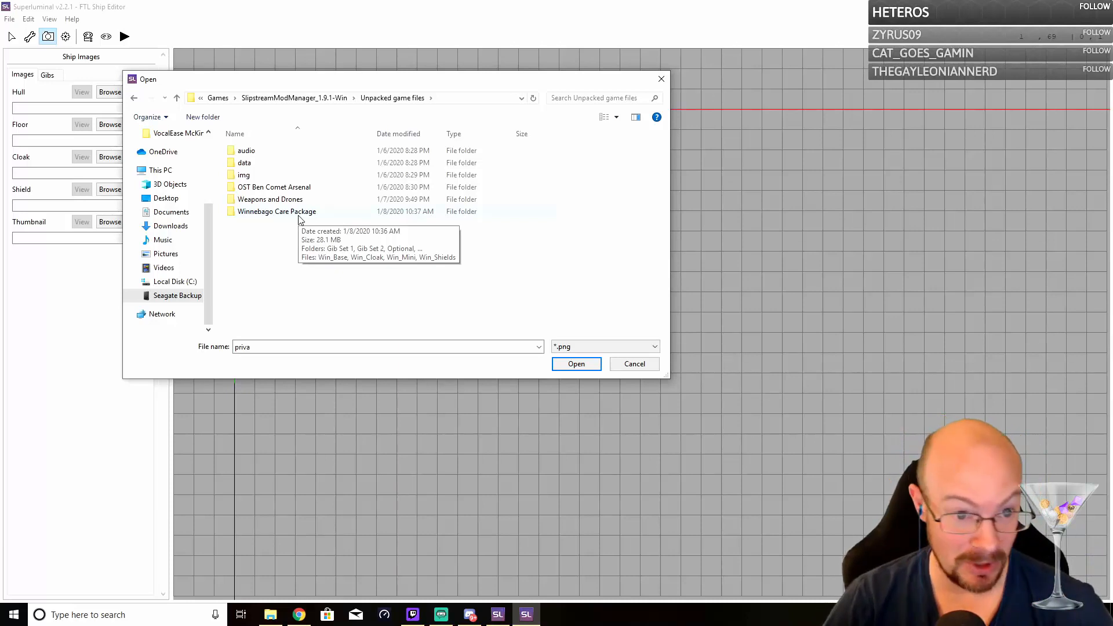
double_click(299, 213)
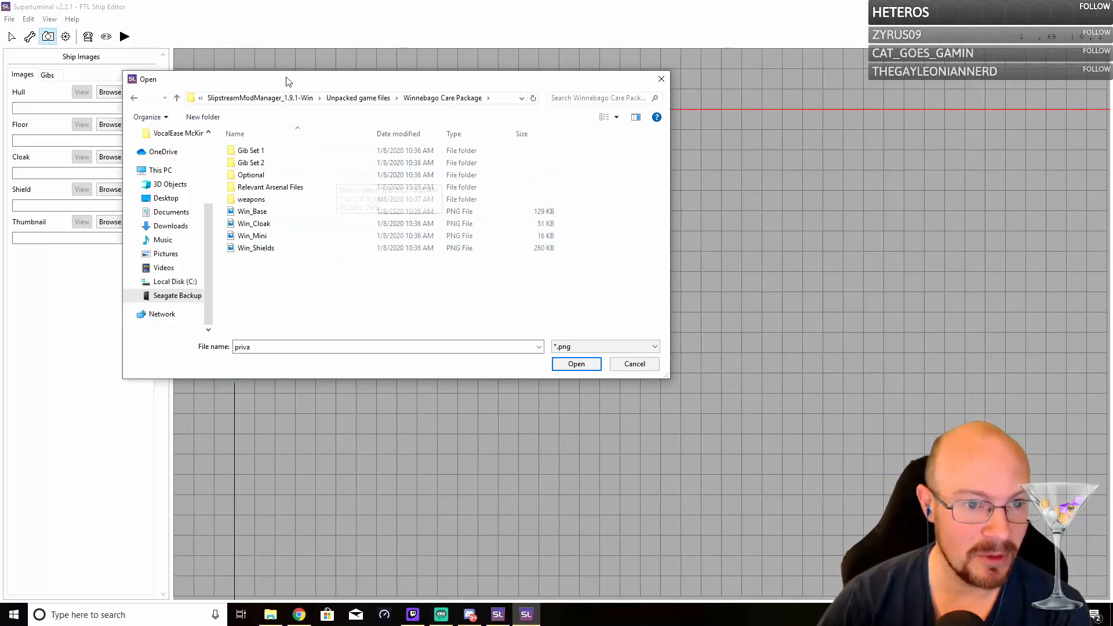
drag(286, 81, 368, 96)
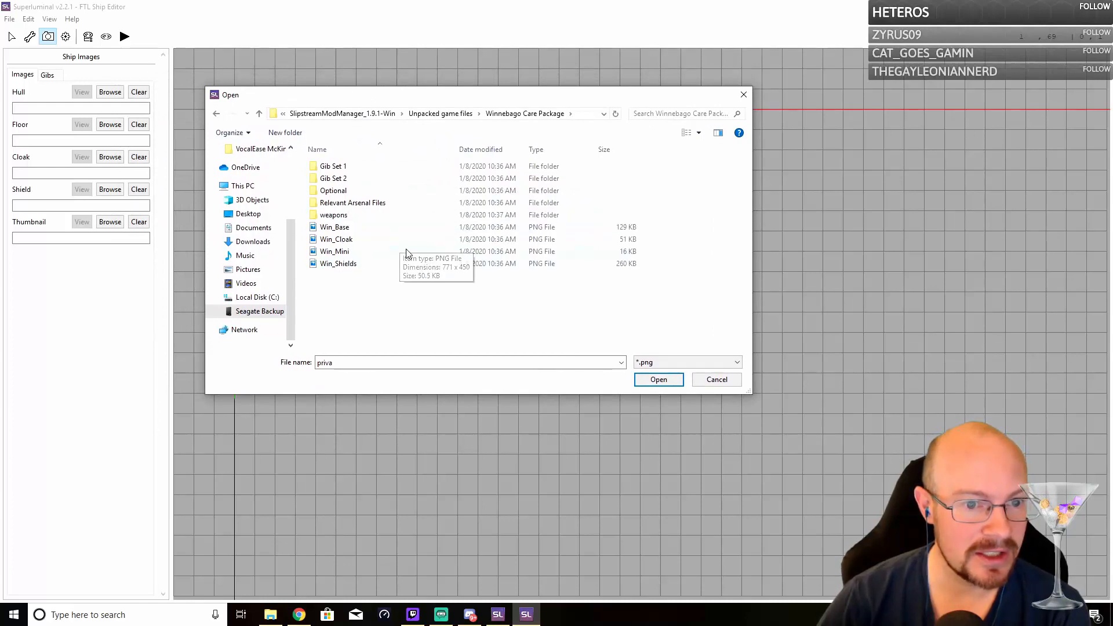
click(348, 228)
click(661, 381)
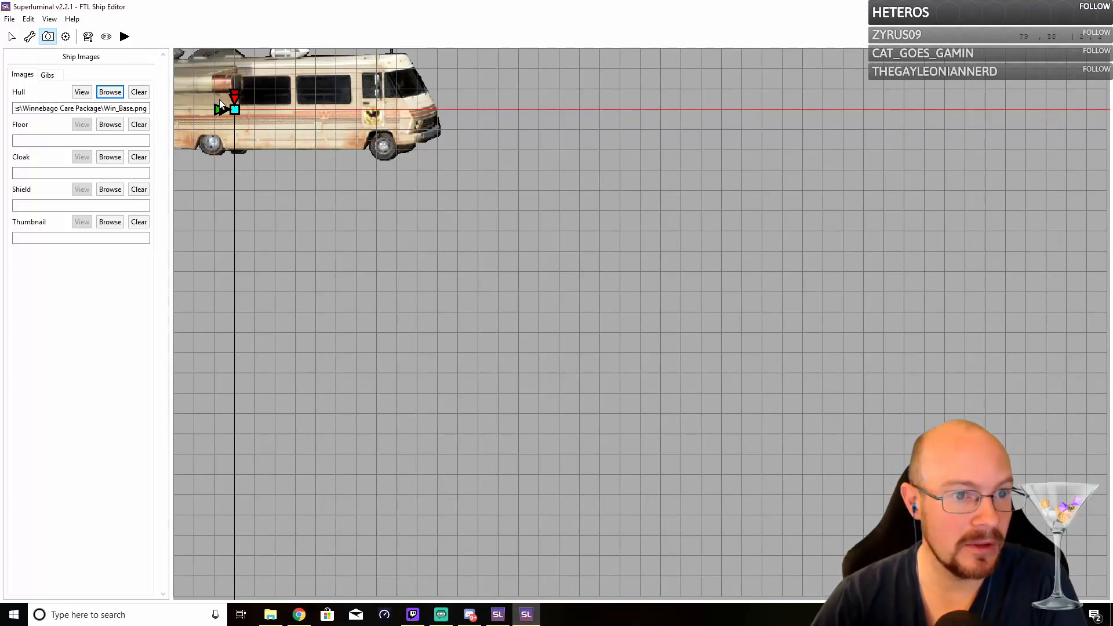
Move the hull image fully onto the grid below the red line, at about X 508, Y 341
click(11, 37)
drag(251, 104, 473, 234)
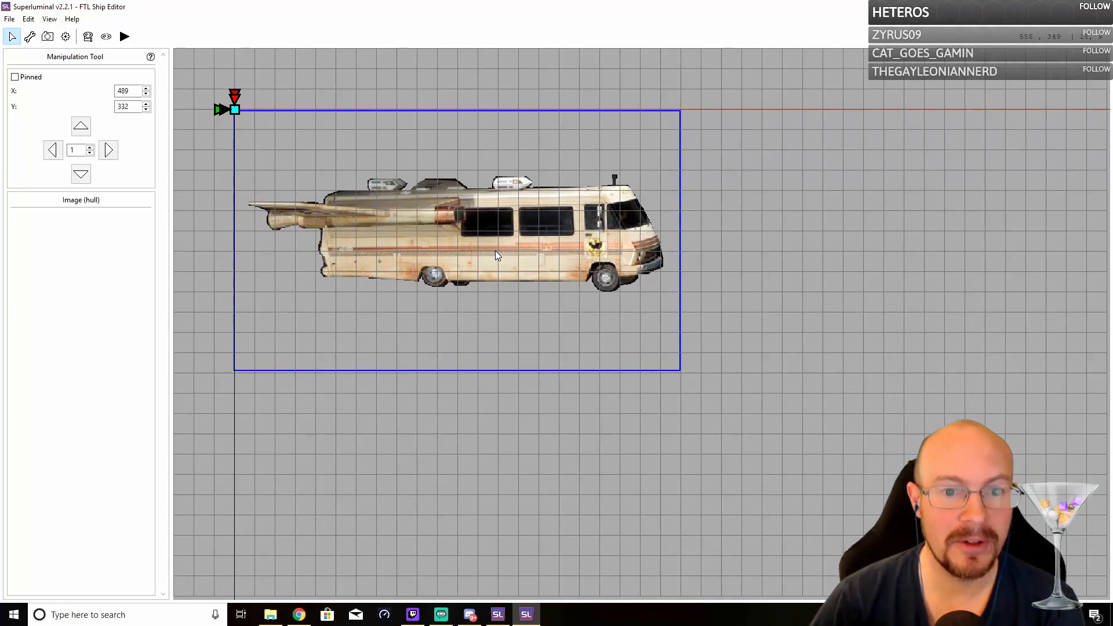
mouse_move(496, 252)
mouse_down()
mouse_move(509, 251)
mouse_move(496, 251)
mouse_up()
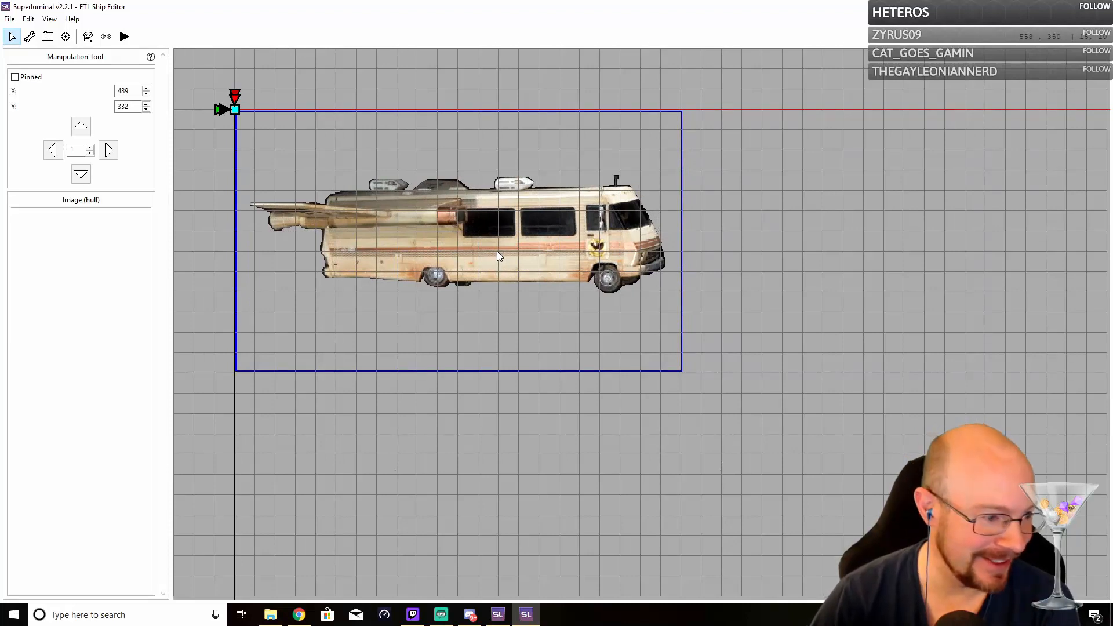
drag(496, 252, 495, 251)
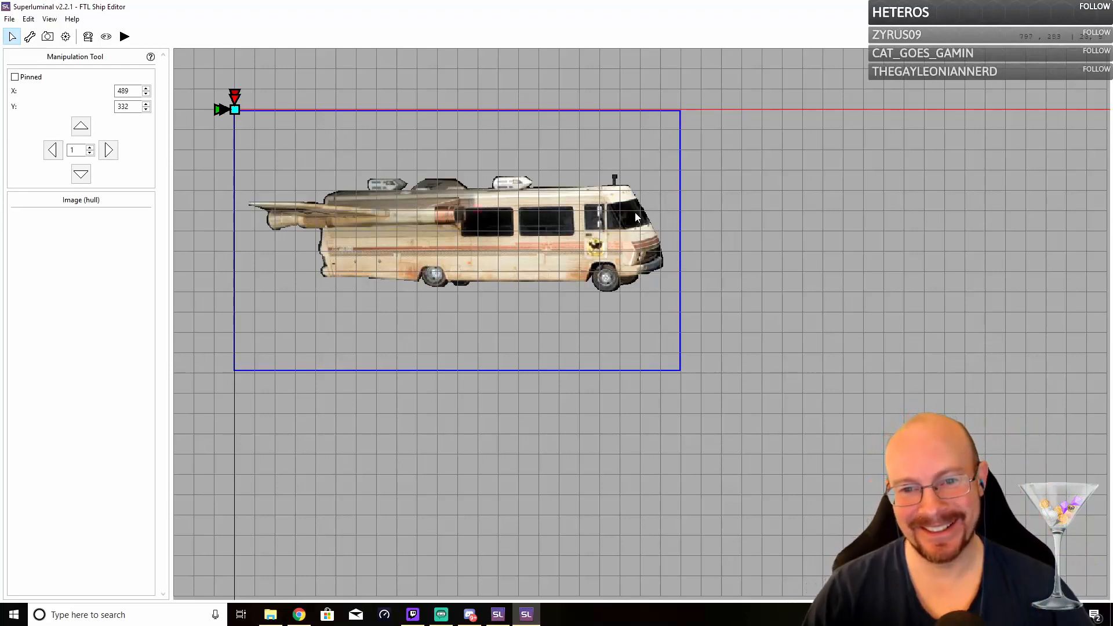
mouse_move(550, 246)
mouse_down()
mouse_move(559, 248)
mouse_move(537, 247)
mouse_move(560, 250)
mouse_up()
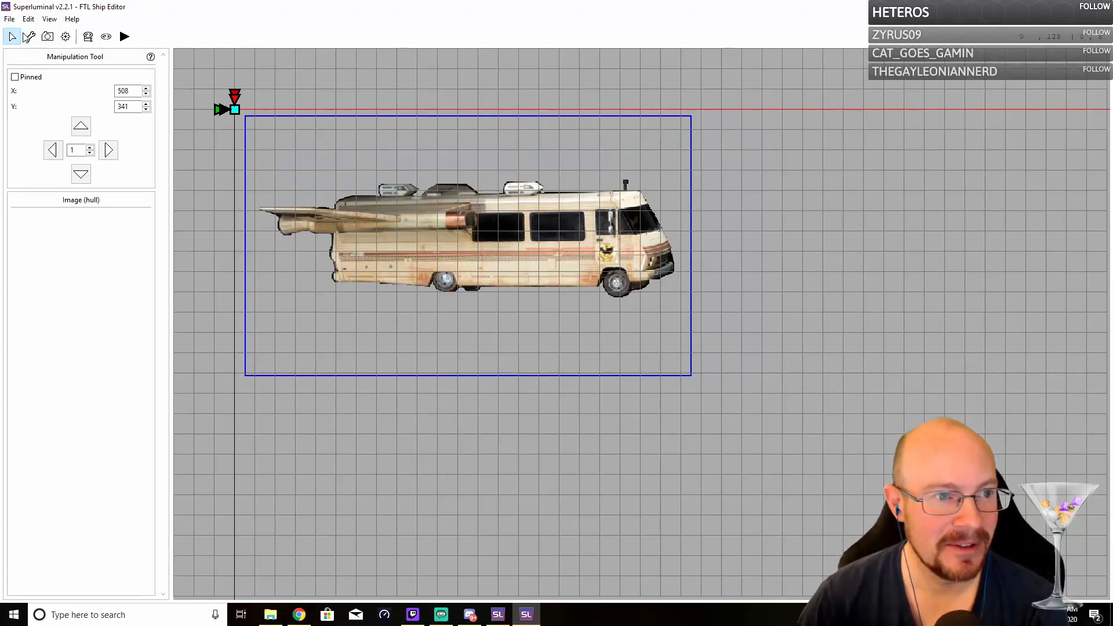
Create two single-tile rooms, one above the other, in the front cab of the Winnebago
click(29, 36)
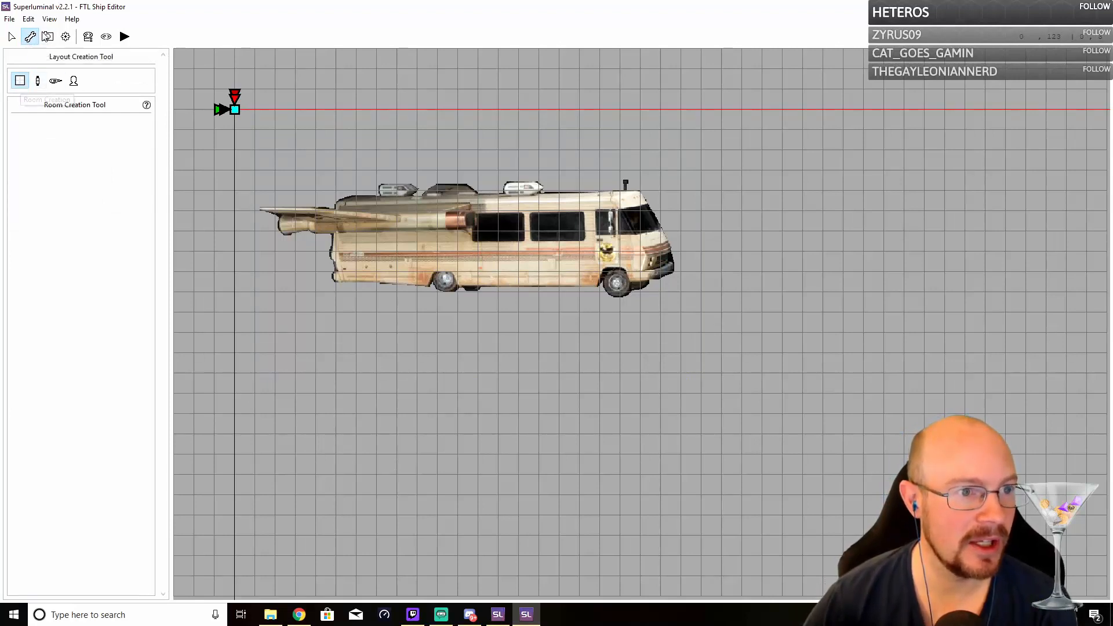
click(20, 81)
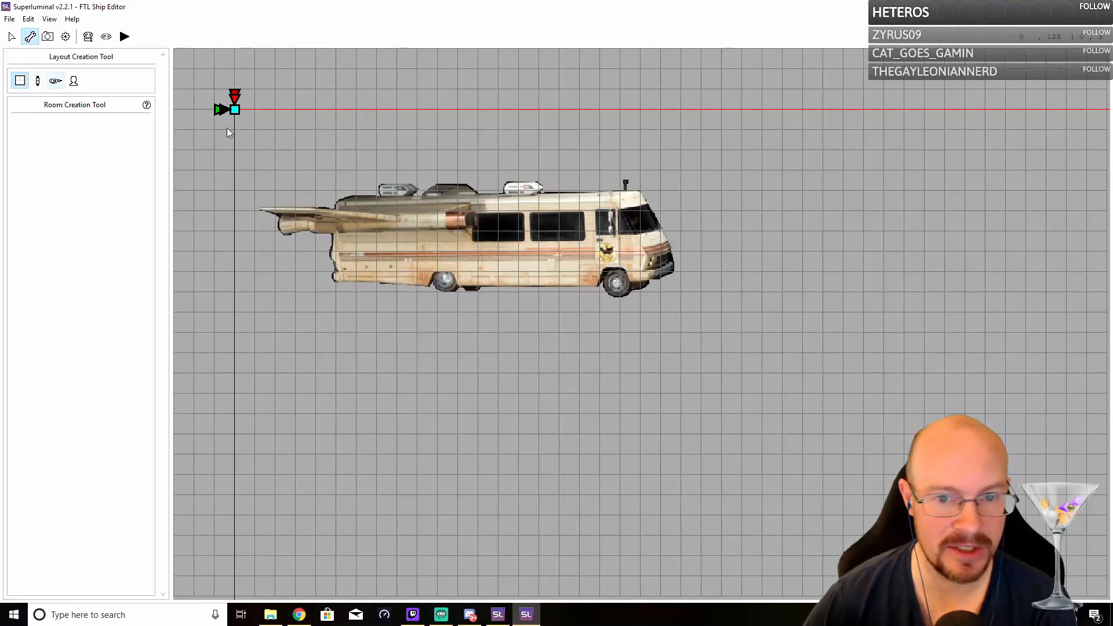
click(630, 220)
click(634, 246)
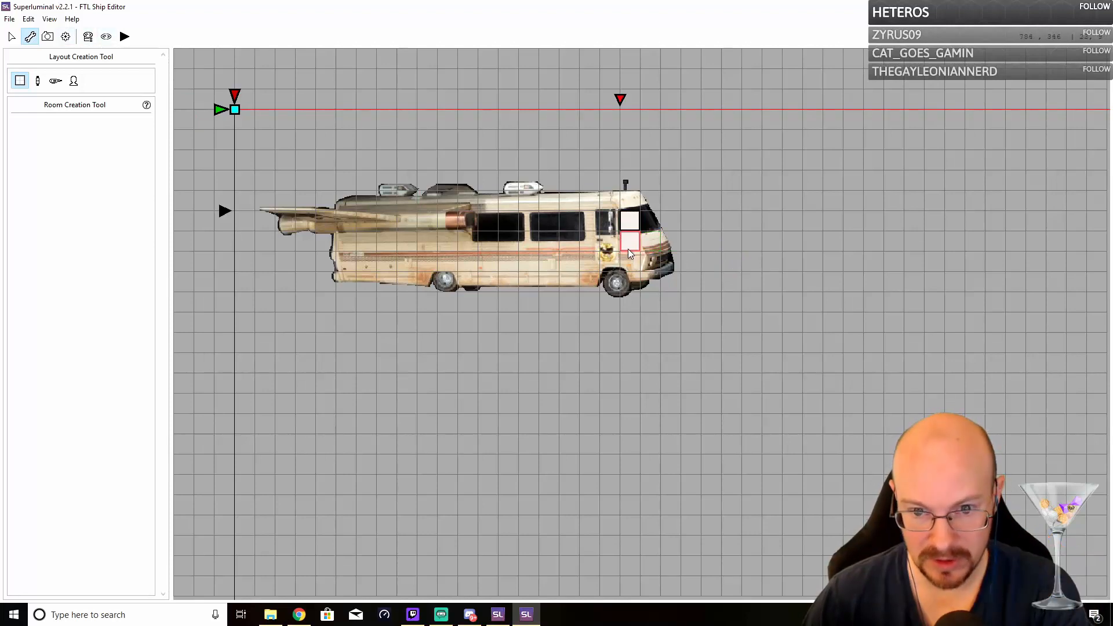
Delete both single-tile rooms from the front cab
click(12, 36)
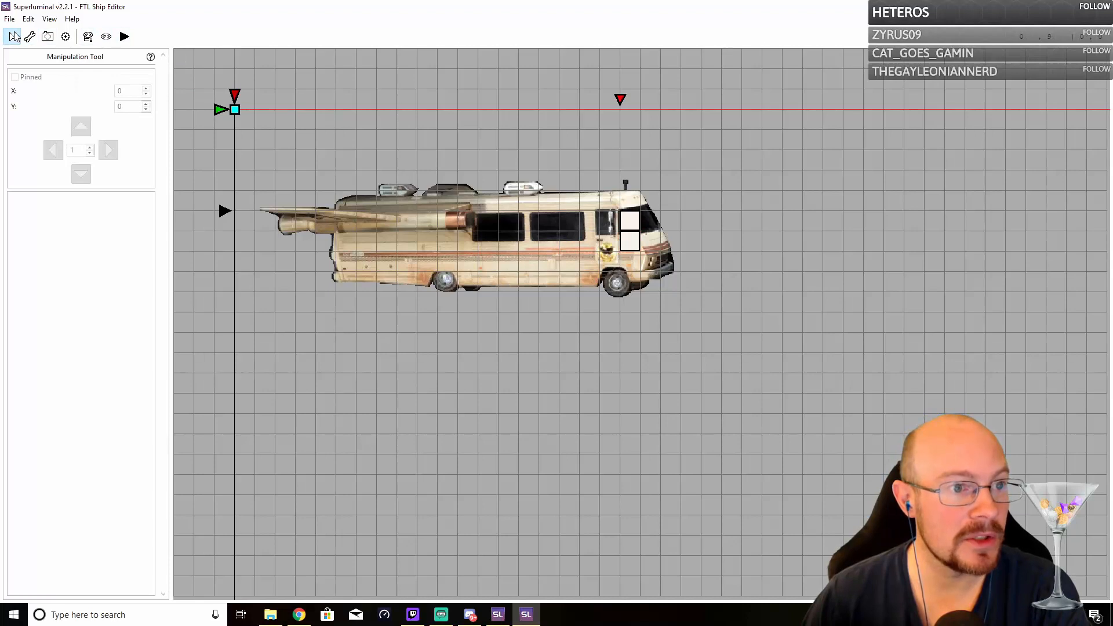
click(615, 230)
click(629, 234)
key(Delete)
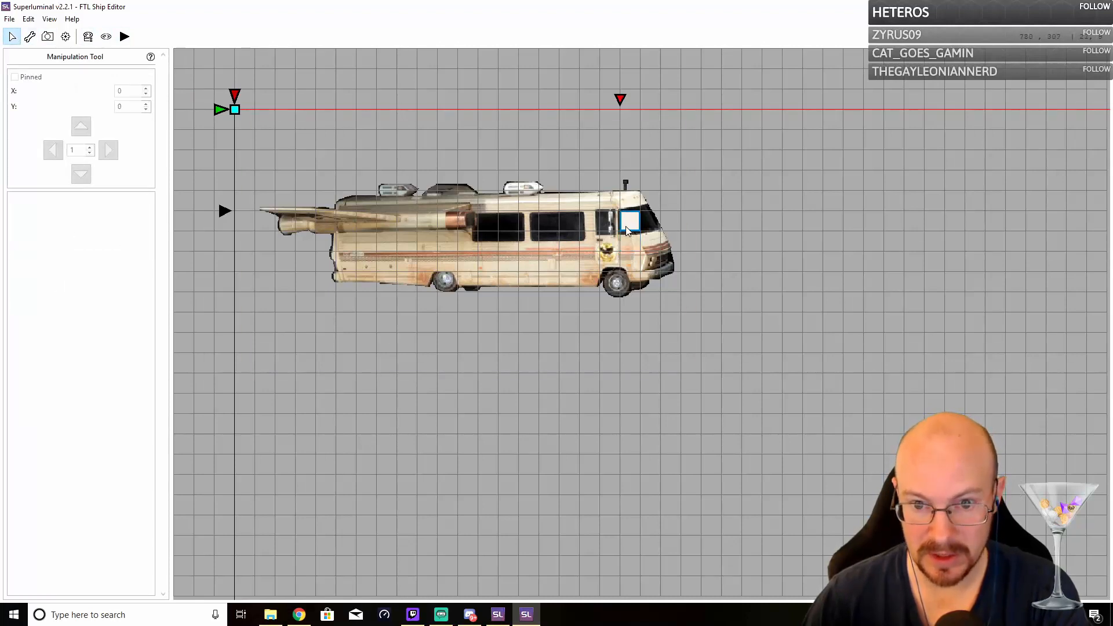
click(627, 225)
key(Delete)
Create a room one tile wide and two high in the cab, and a room two wide and one high directly behind its upper tile
click(30, 36)
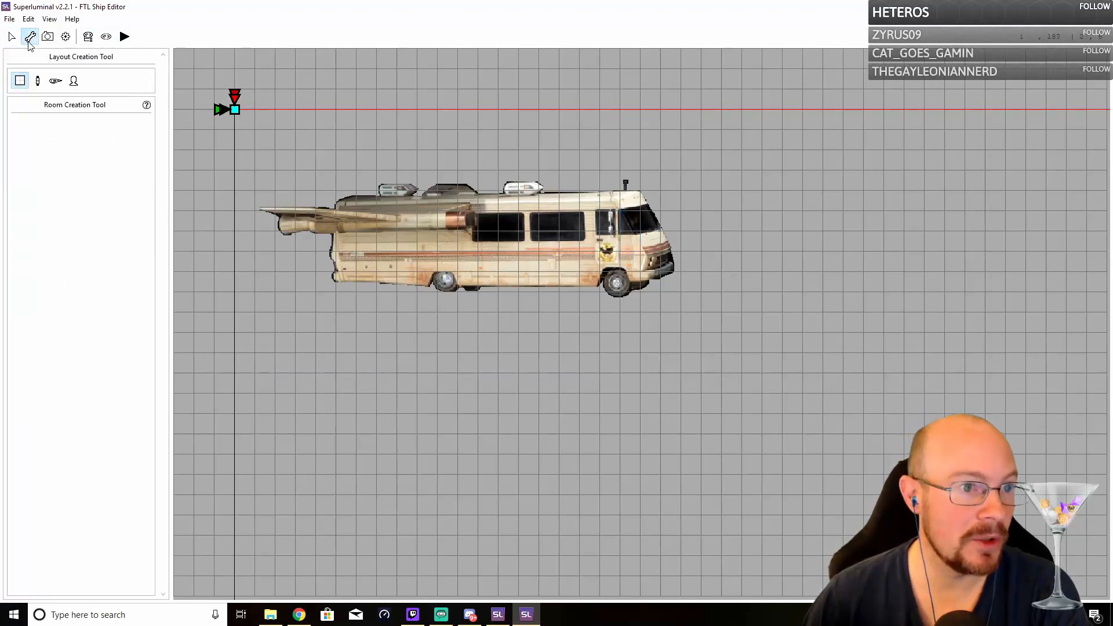
click(20, 81)
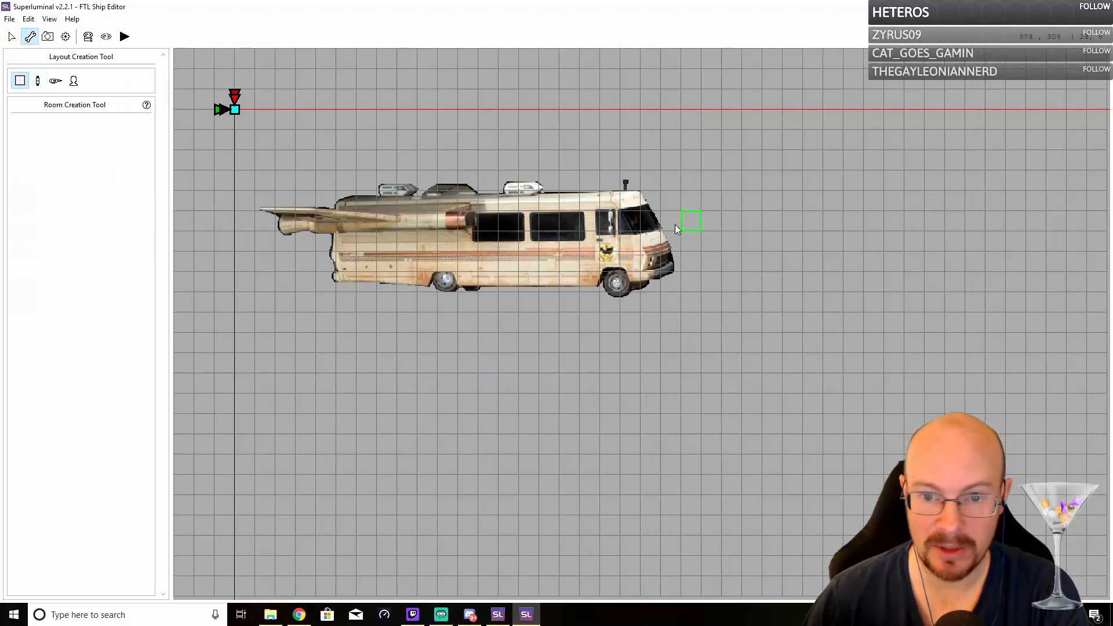
click(632, 246)
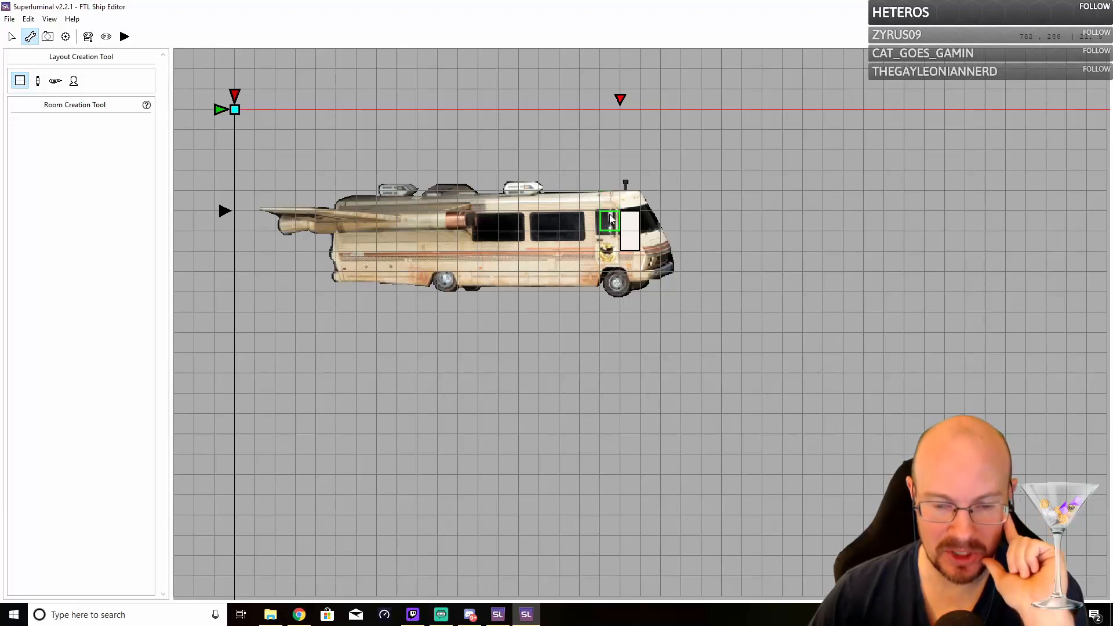
drag(600, 217, 588, 219)
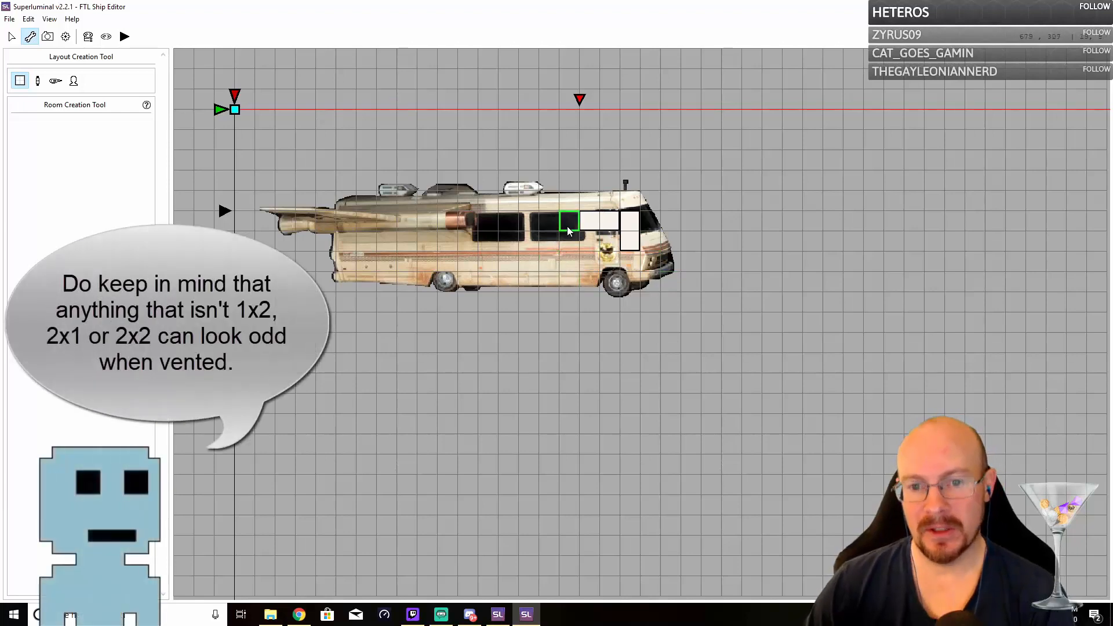
Create a room two tiles wide and two high directly behind the two-by-one room near the cab
click(541, 247)
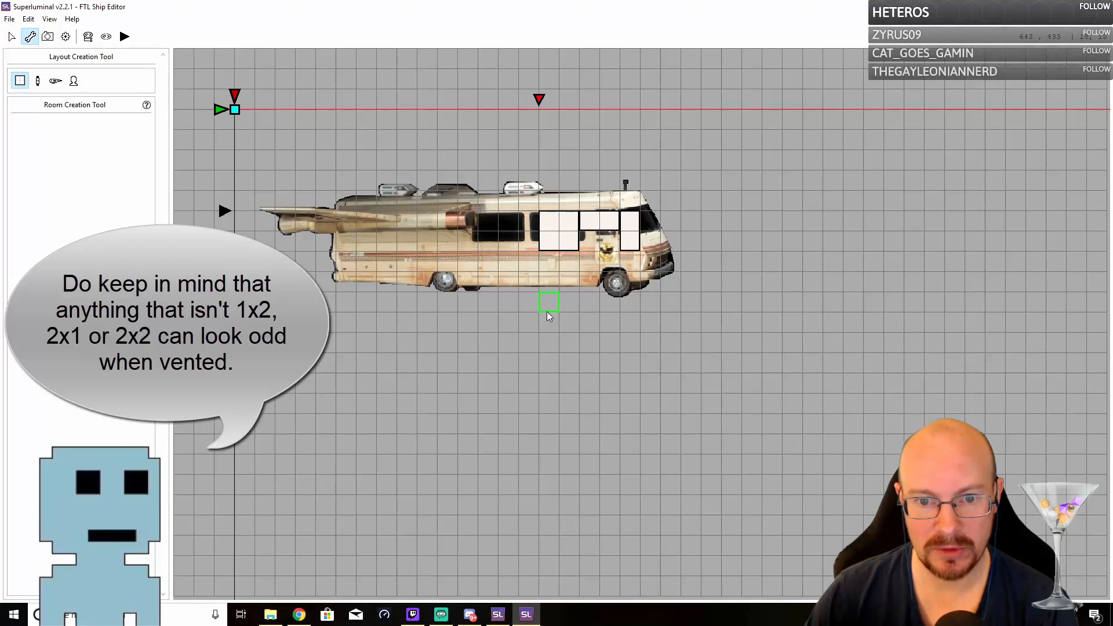
click(518, 228)
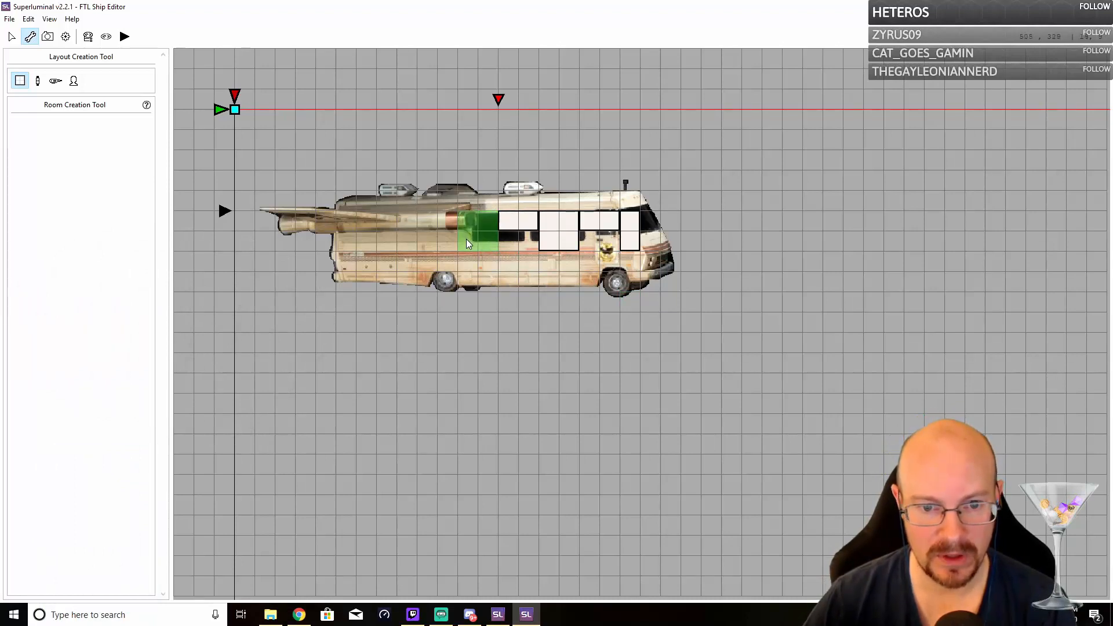
click(466, 239)
click(12, 36)
click(481, 224)
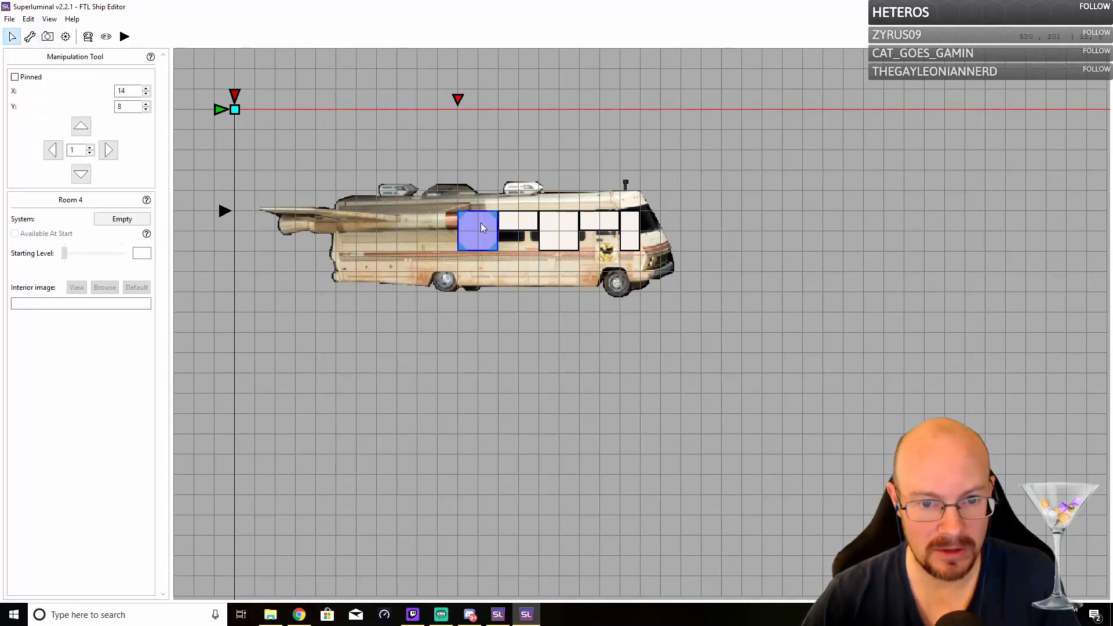
key(Delete)
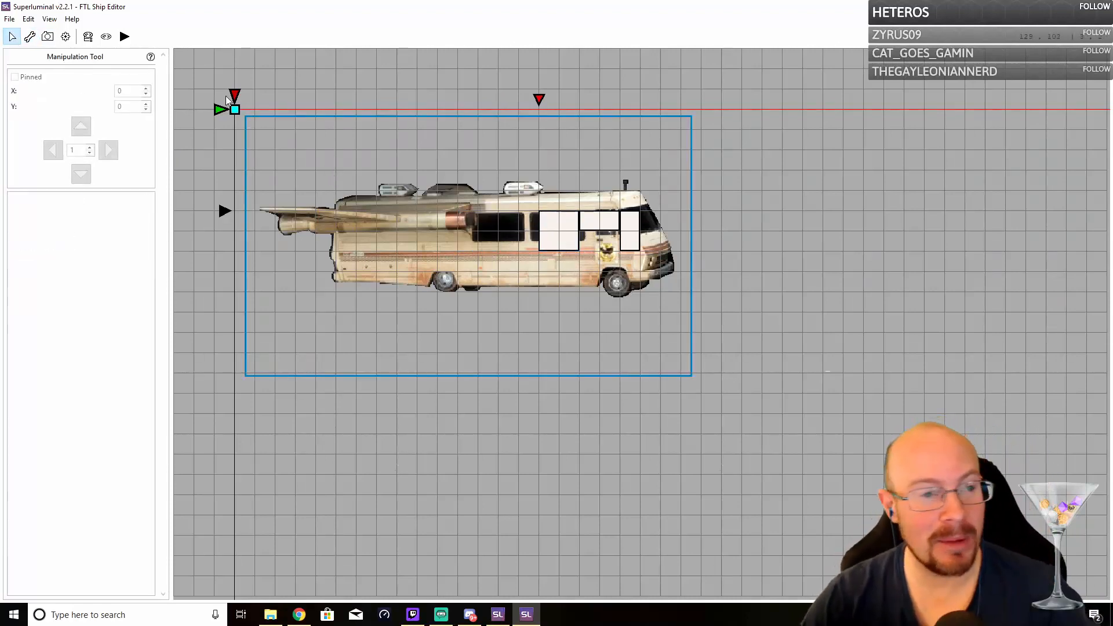
Lay out alternating 2x1 and 2x2 rooms toward the rear, filling the gaps and bottom row beneath them with further 2x1 rooms
click(31, 37)
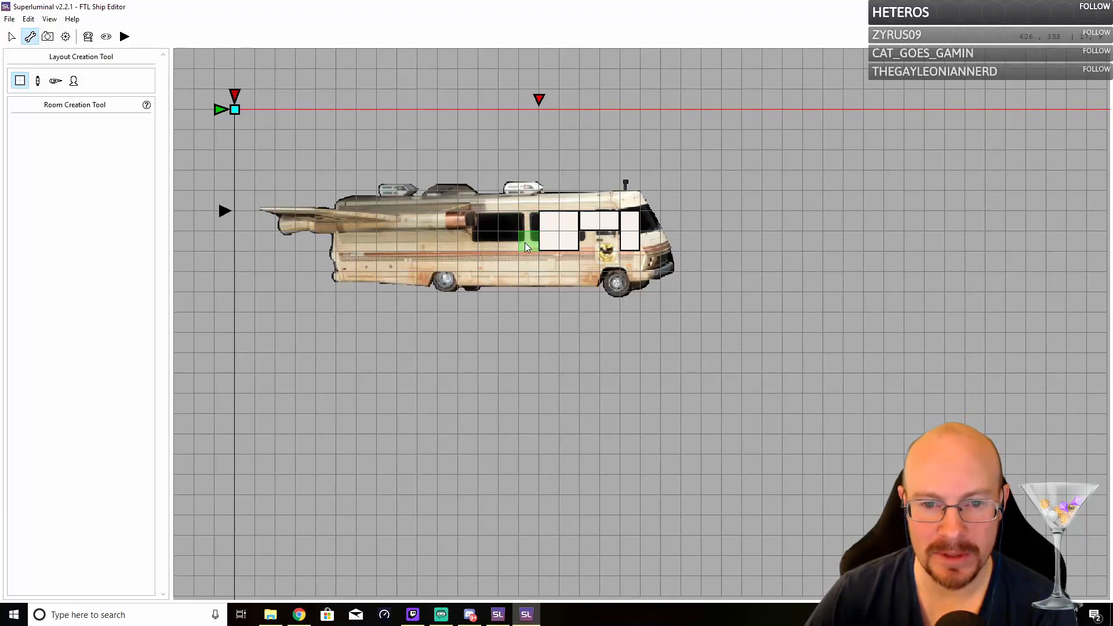
drag(524, 243, 388, 248)
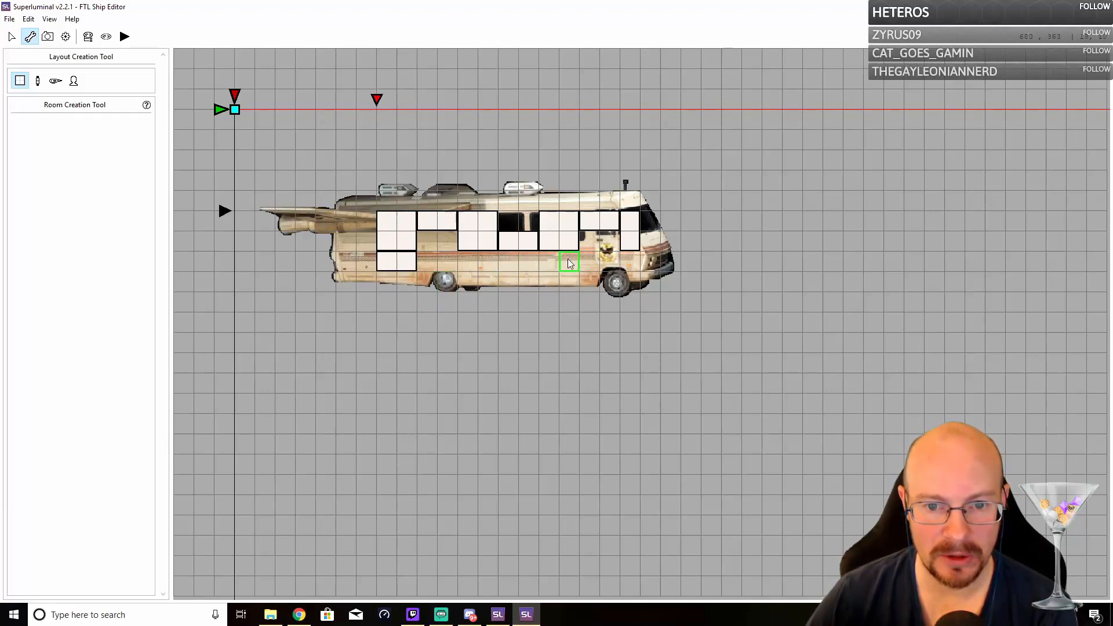
drag(552, 260, 553, 260)
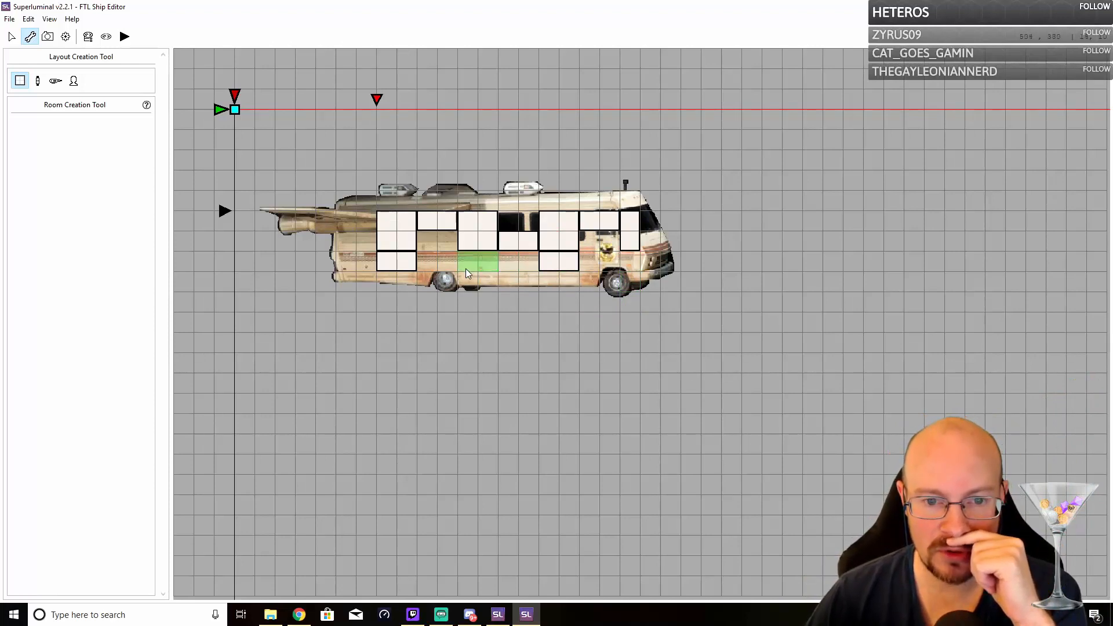
drag(466, 270, 468, 283)
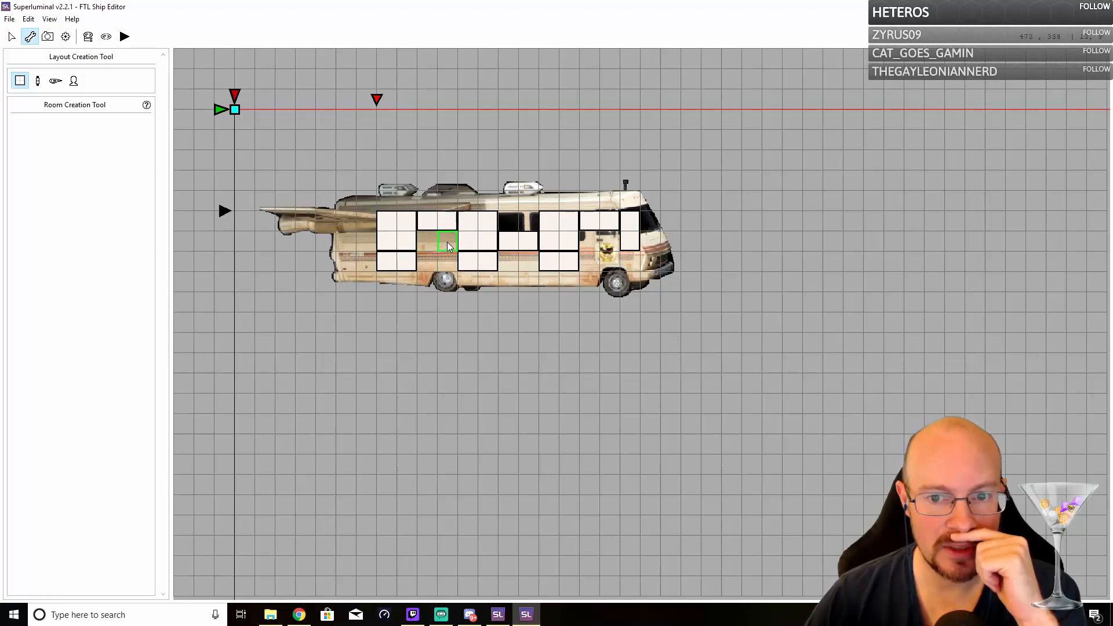
drag(447, 242, 427, 239)
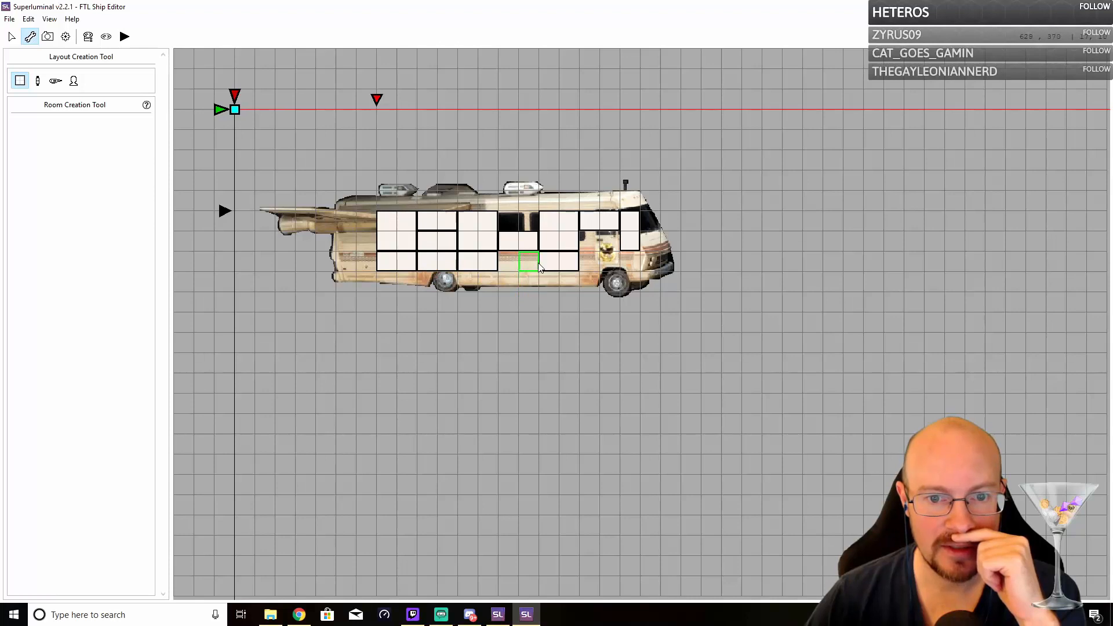
Create a 2x2 room at the tail, a 2x1 room in the bottom row behind the cab, and 2x1 rooms on the roof and rear engine
drag(344, 262, 345, 263)
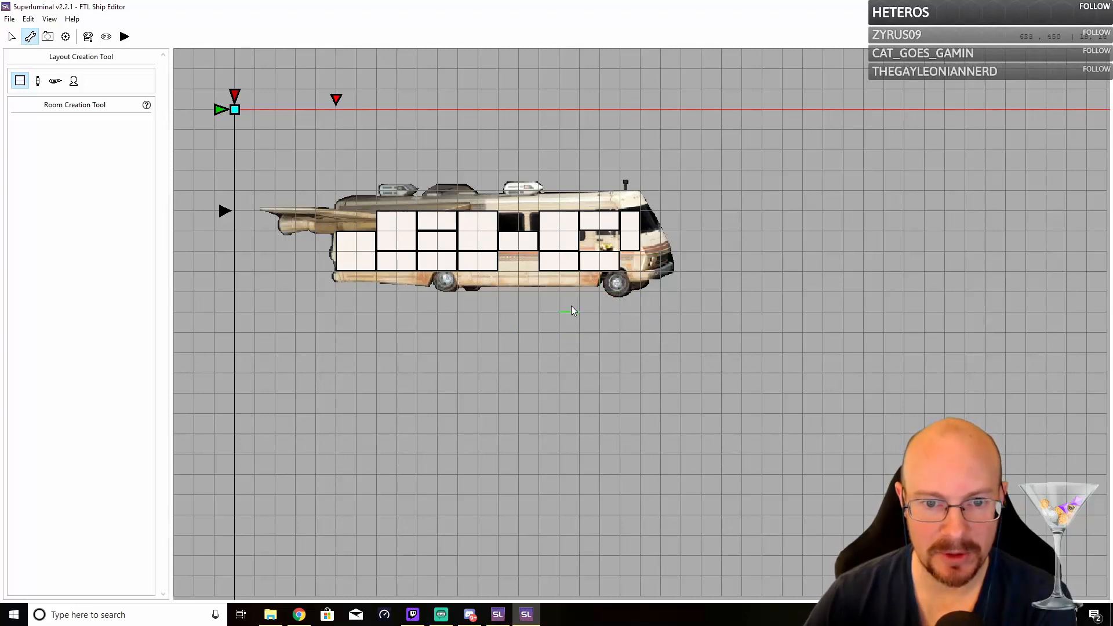
drag(529, 203, 507, 200)
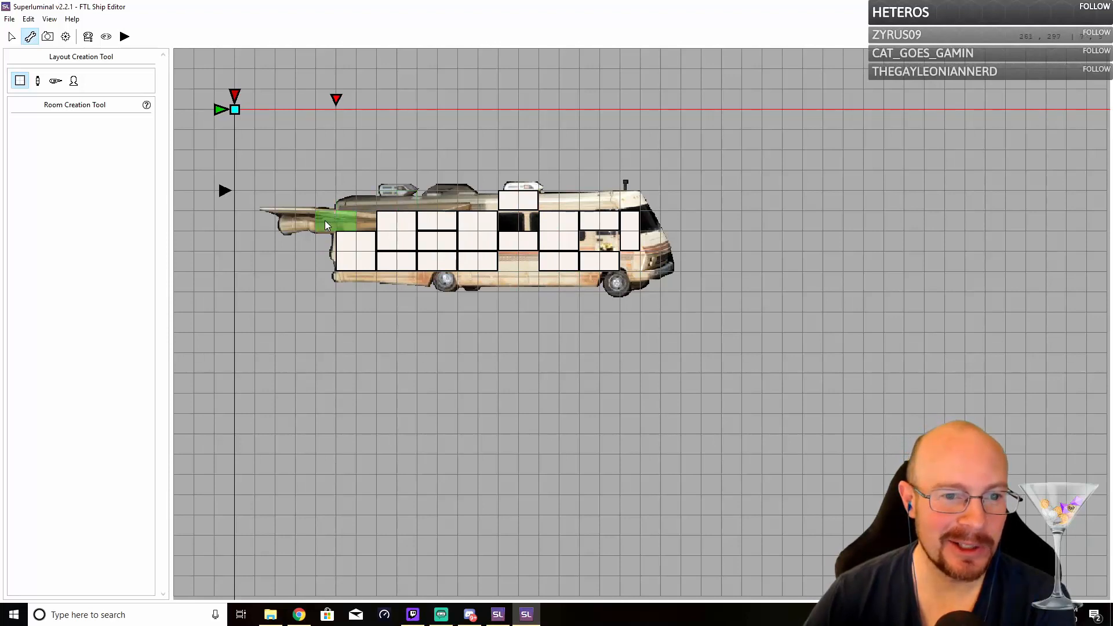
drag(325, 221, 324, 221)
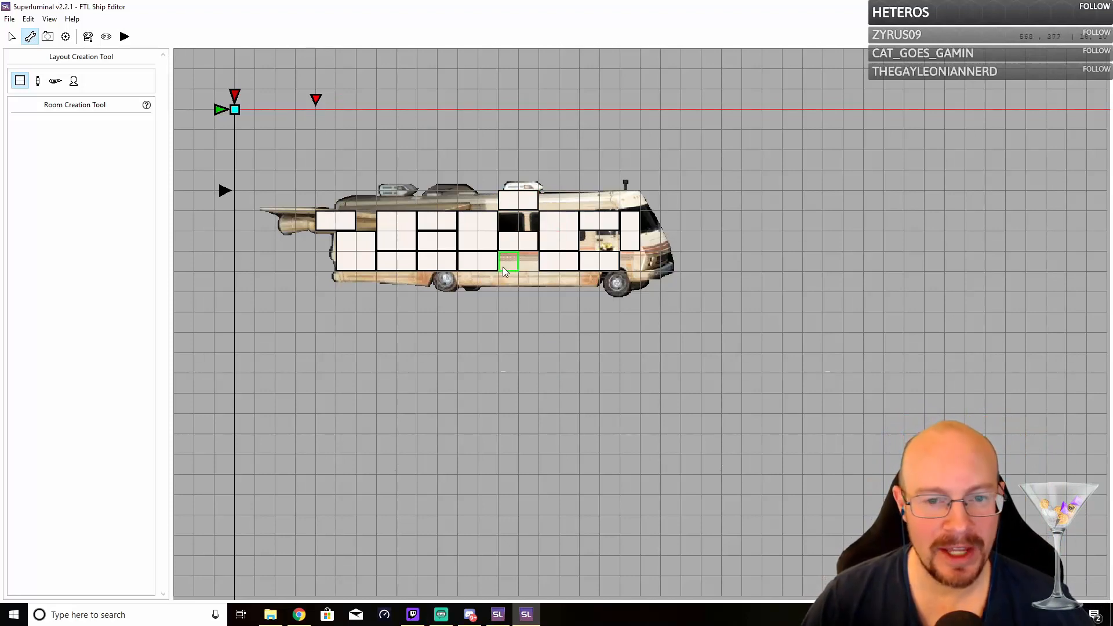
Delete the 2x1 roof room and the 2x1 room below it in the middle of the hull
click(13, 36)
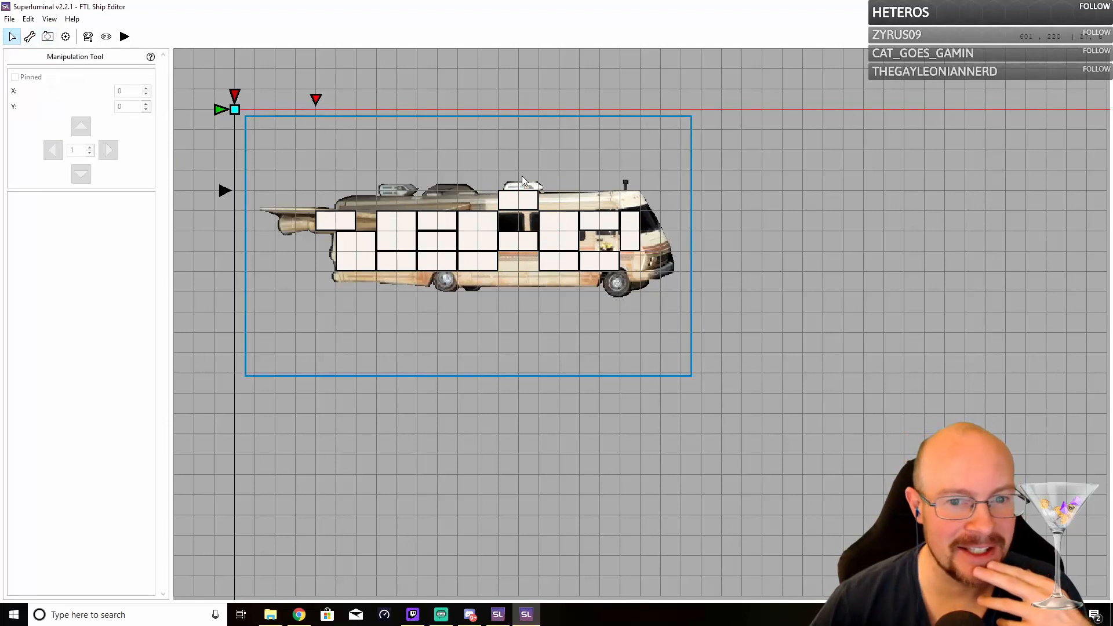
click(516, 204)
key(Delete)
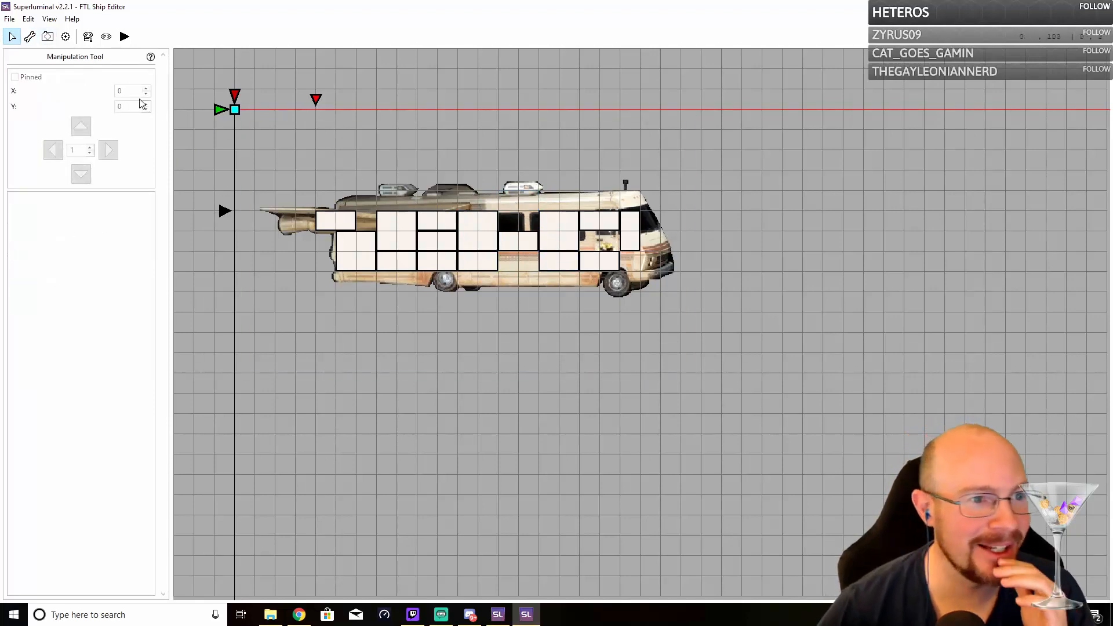
click(30, 37)
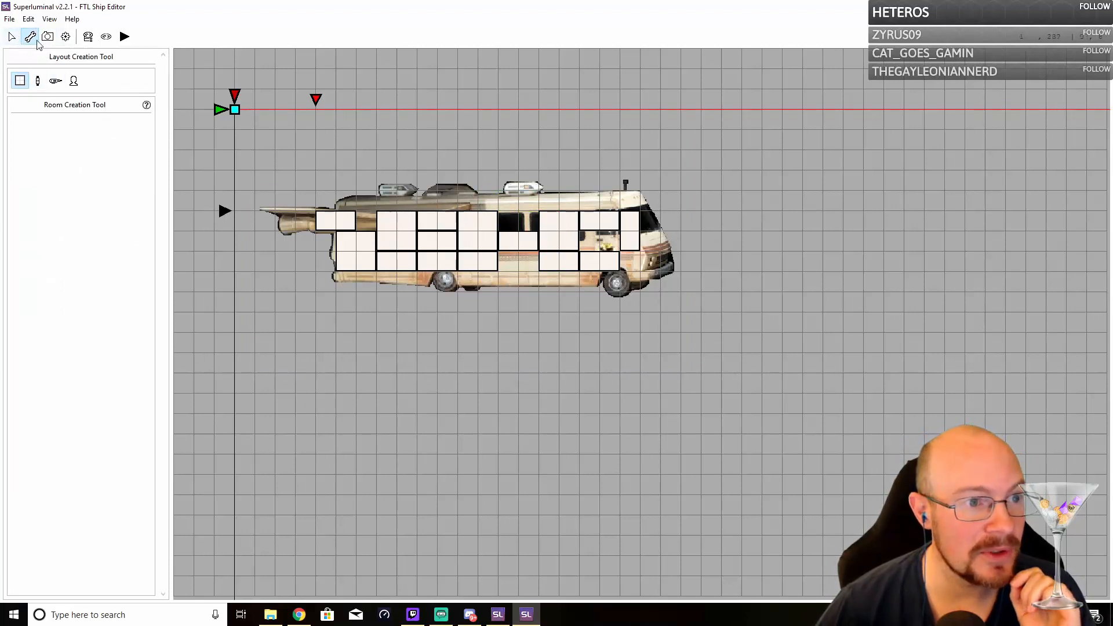
click(14, 36)
click(511, 239)
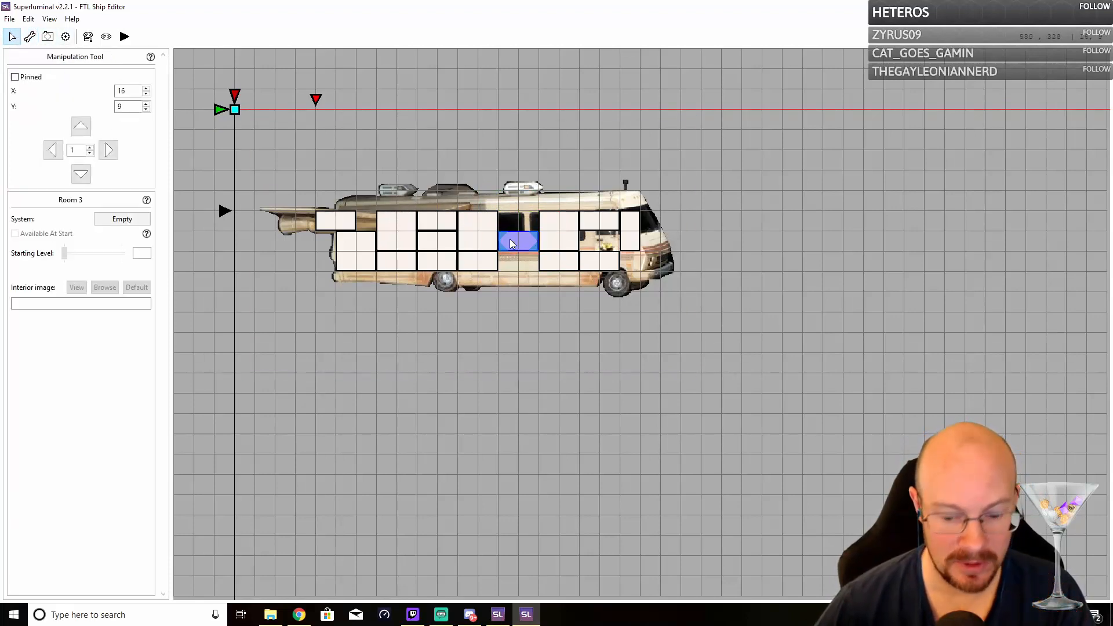
key(Delete)
Create a 2x2 room reaching up into the roof at mid-hull and a 2x1 room filling the bottom row's gap beneath it
click(30, 37)
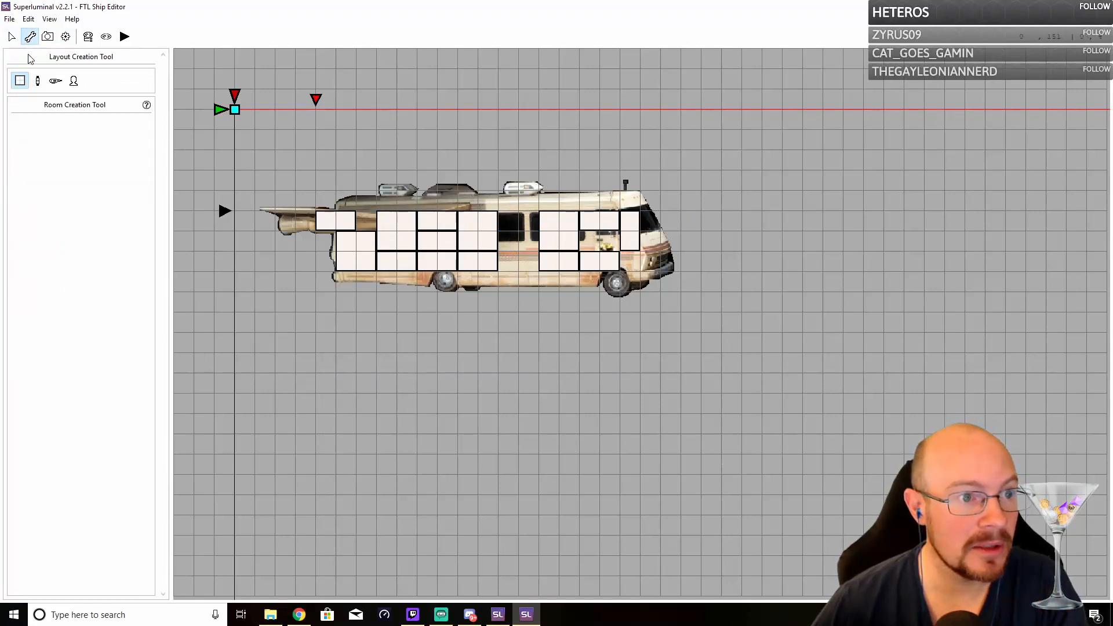
drag(531, 223, 503, 203)
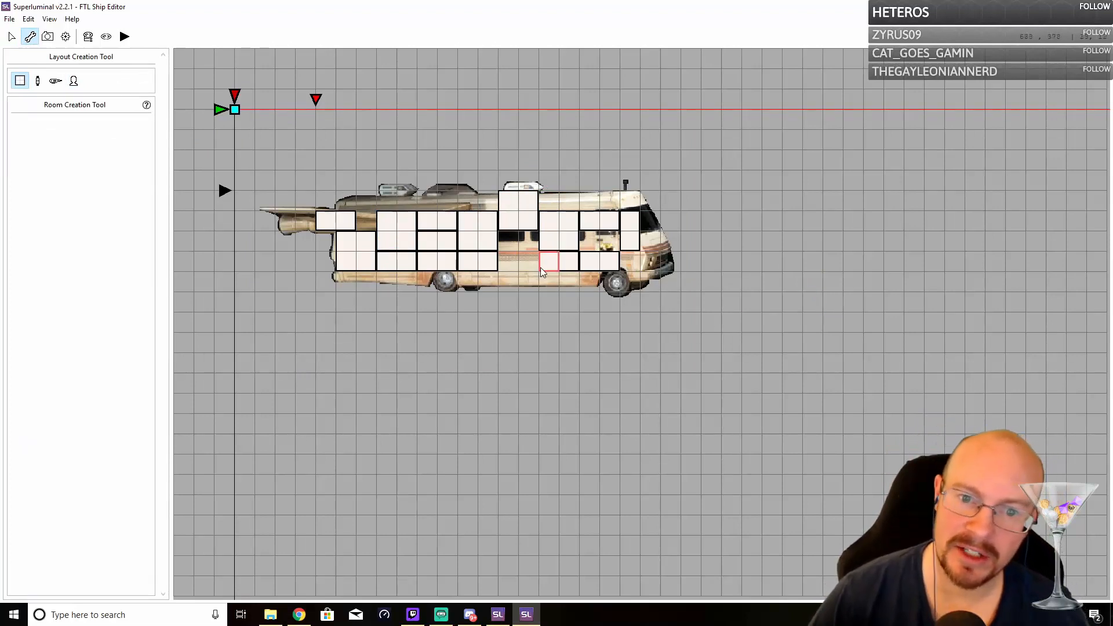
drag(512, 266, 512, 266)
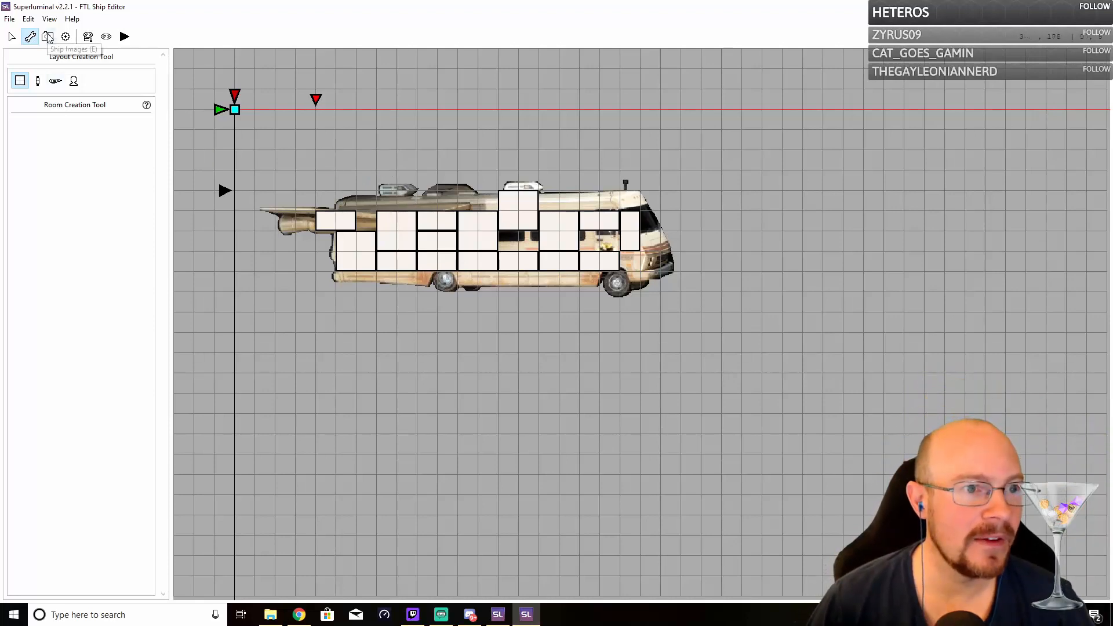
Add doors linking the cab, the upper front rooms and the bottom front rooms, plus an airlock under the middle bottom room
click(43, 85)
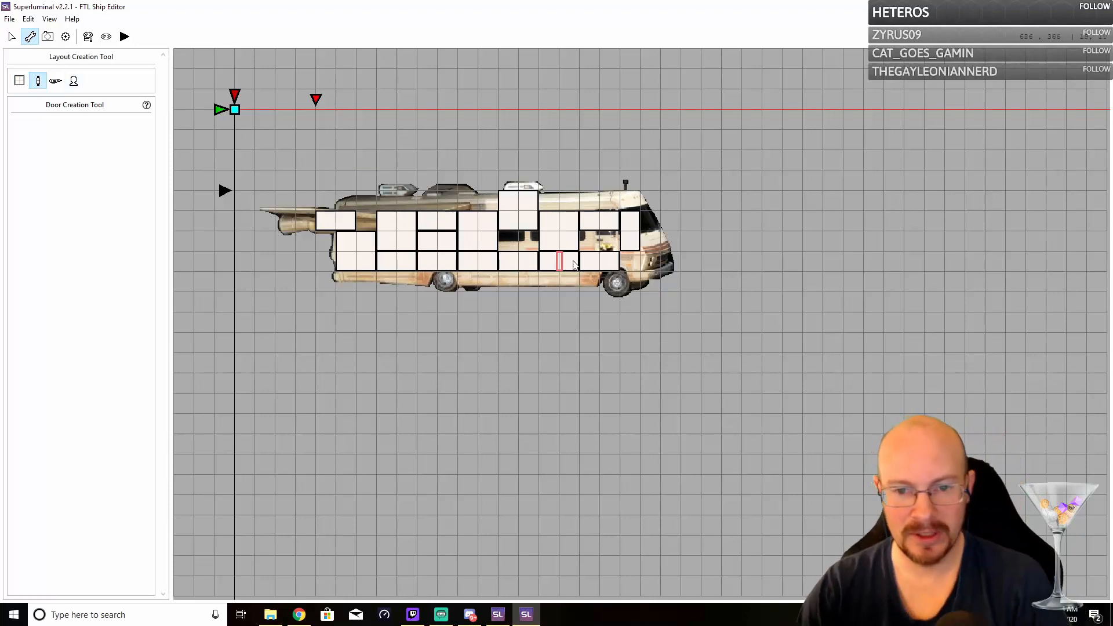
click(622, 223)
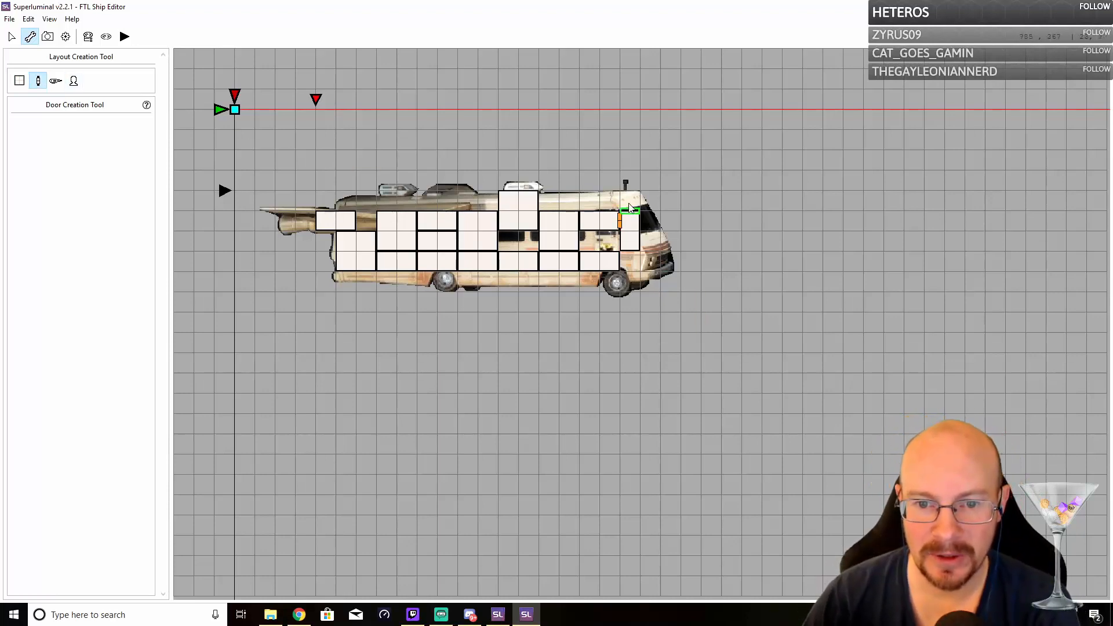
click(583, 226)
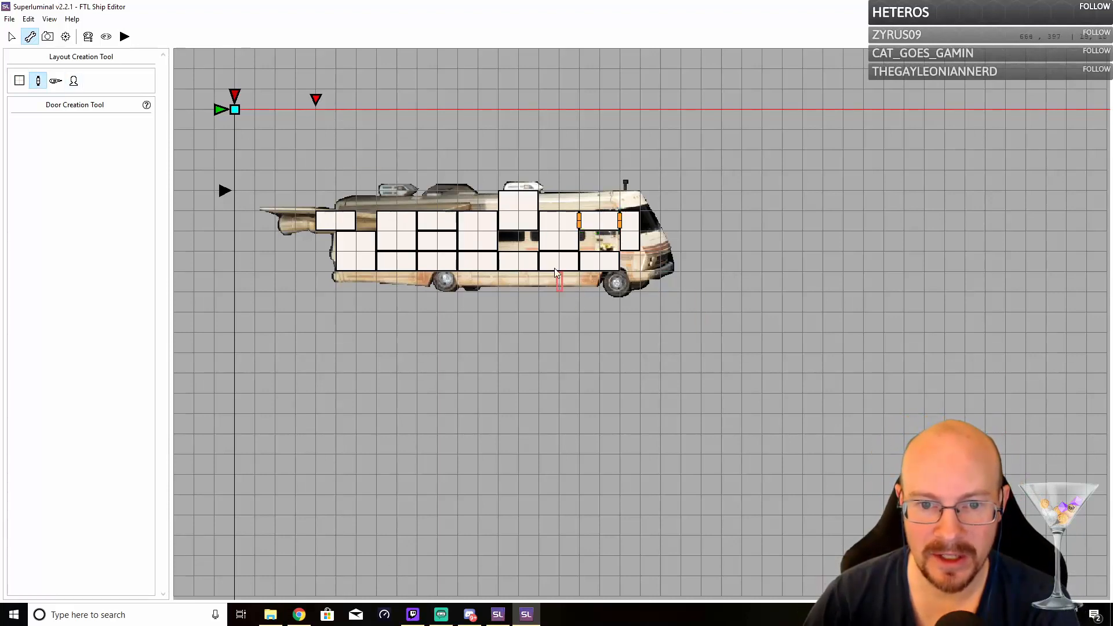
click(540, 225)
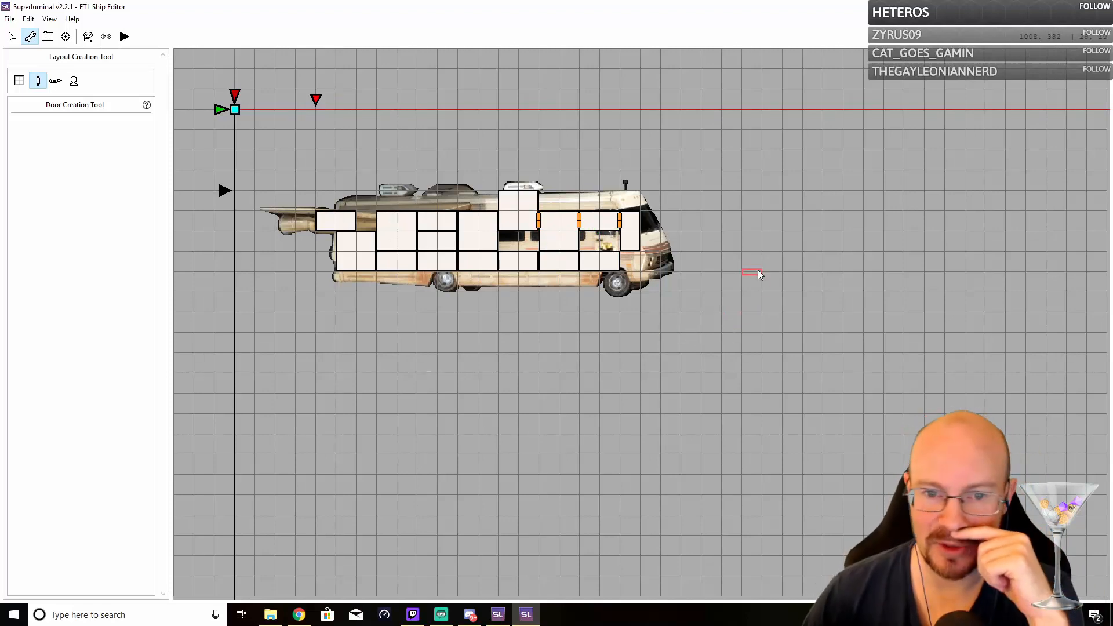
click(524, 269)
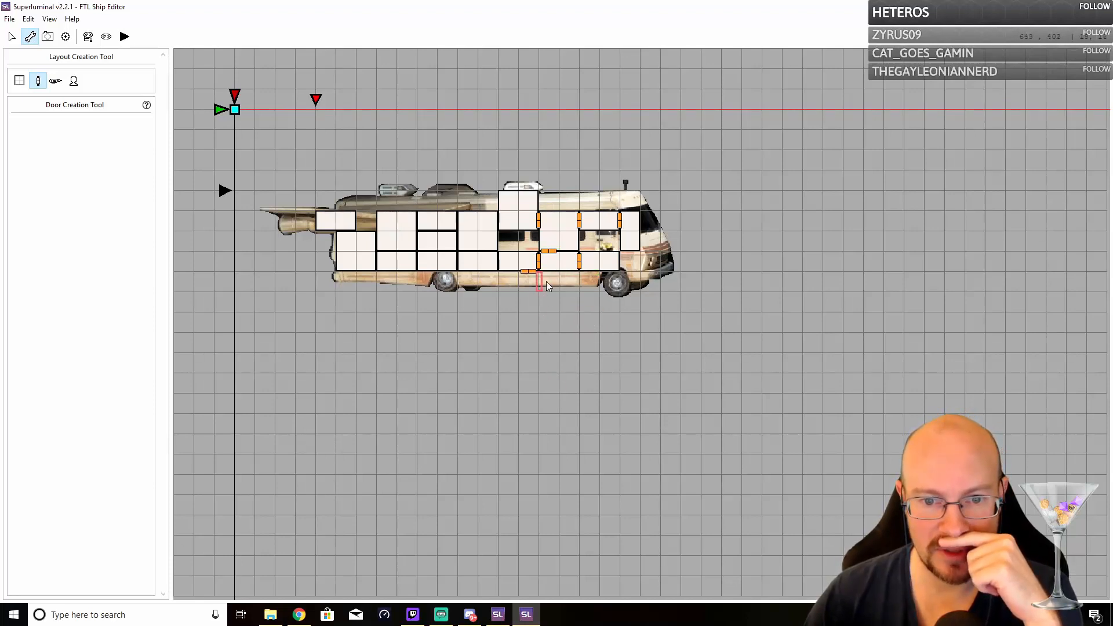
Add doors between the upper rooms from the roof room rearward, and one behind the bottom room beneath the roof room
click(500, 262)
click(498, 224)
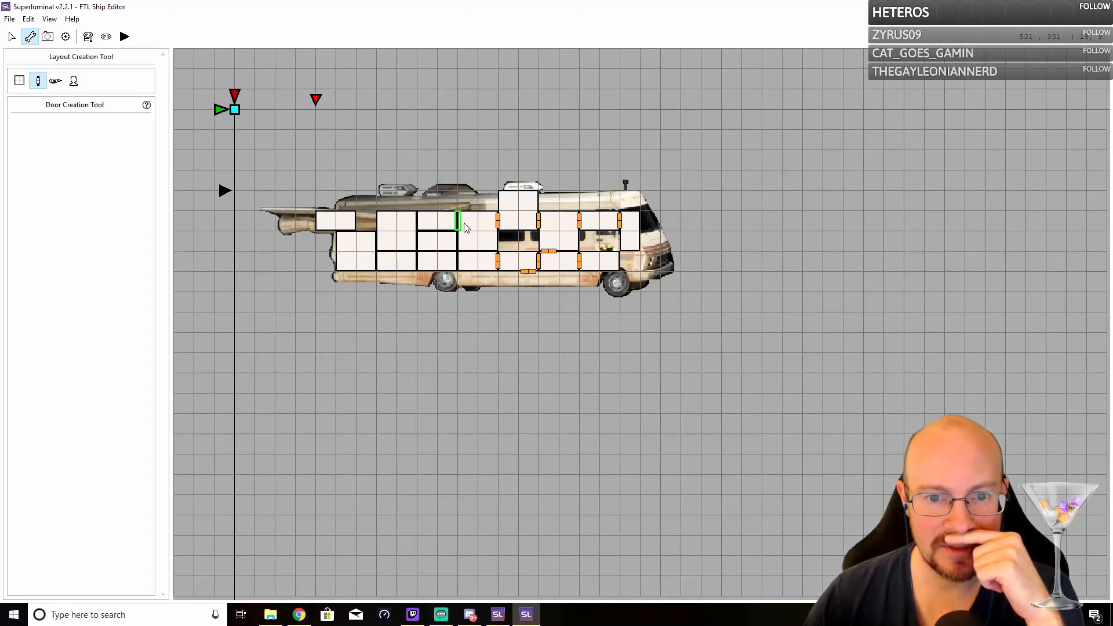
click(464, 226)
click(419, 227)
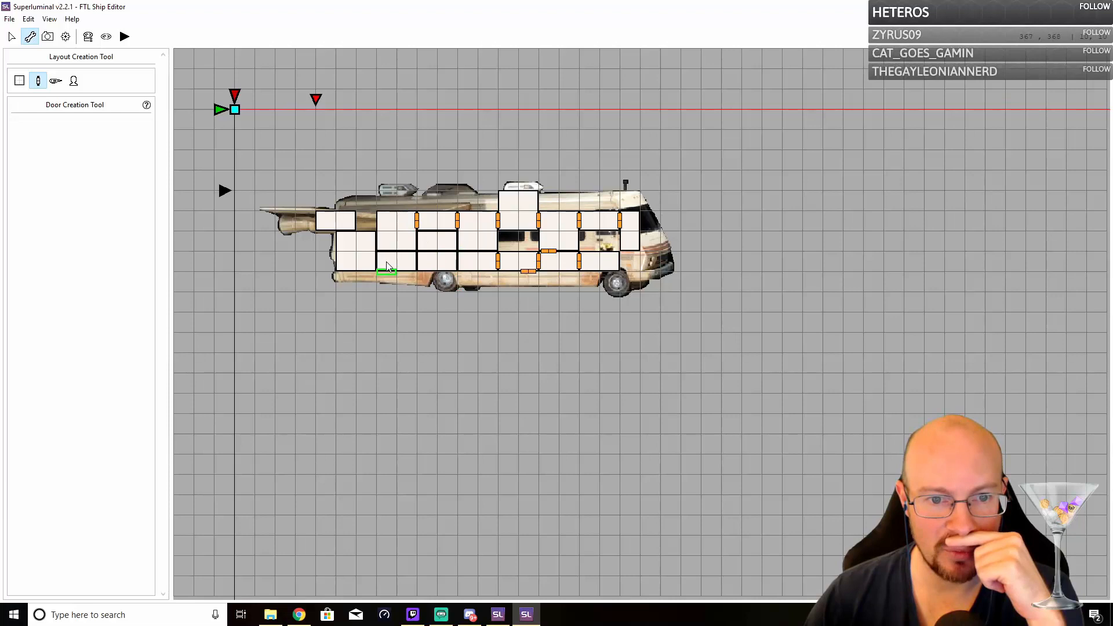
Add doors connecting the tail, engine and lower rear rooms, plus outer airlocks at the rear engine, the roof and above the rear wheel
click(346, 232)
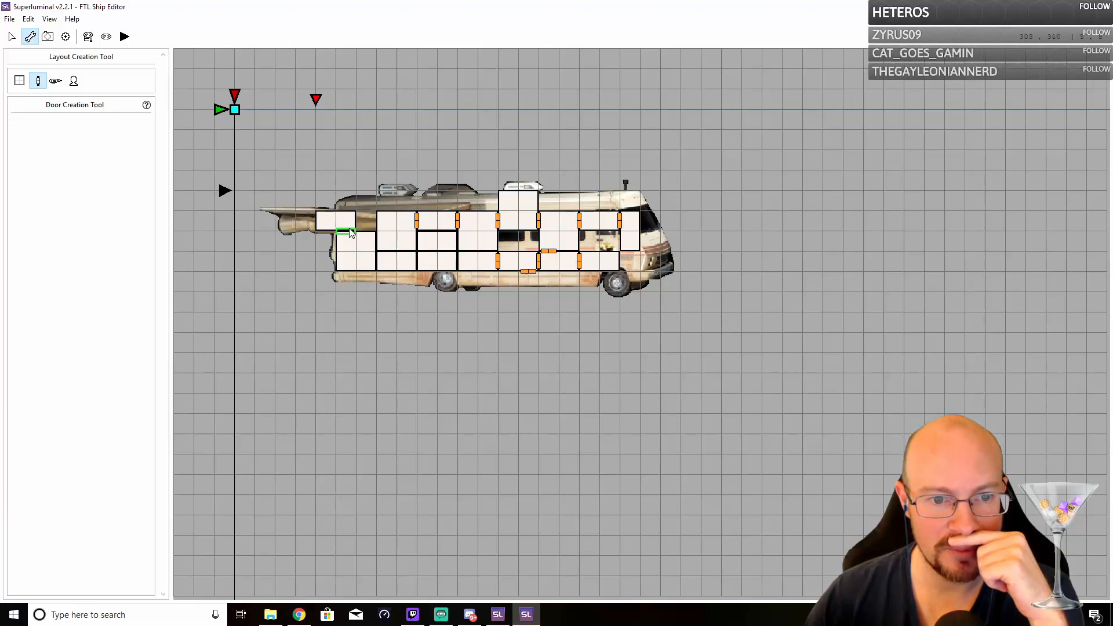
click(407, 254)
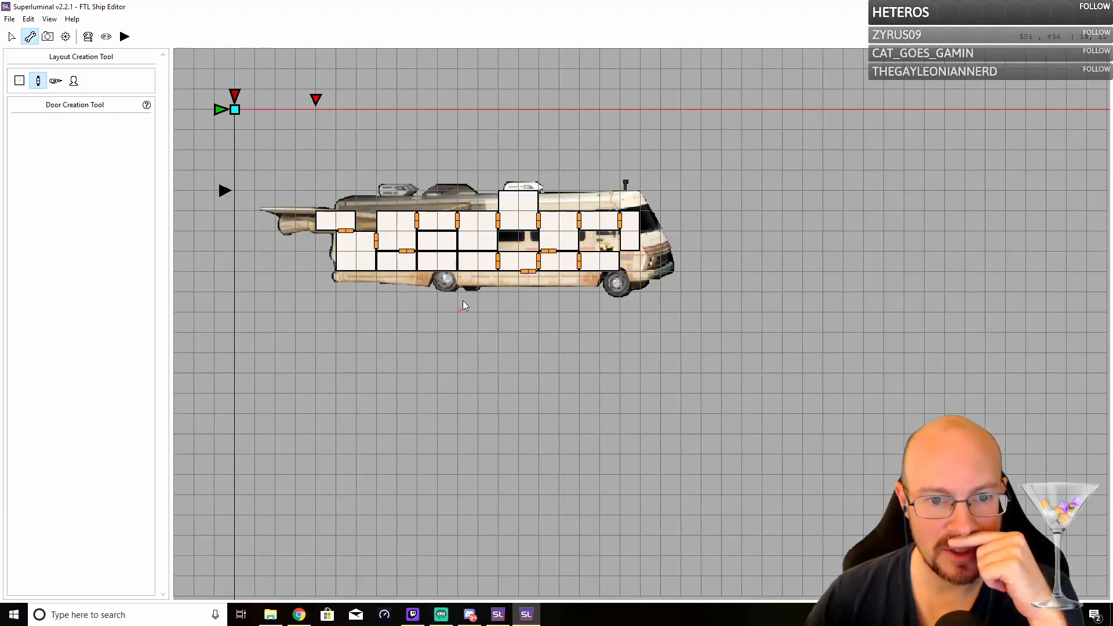
click(447, 254)
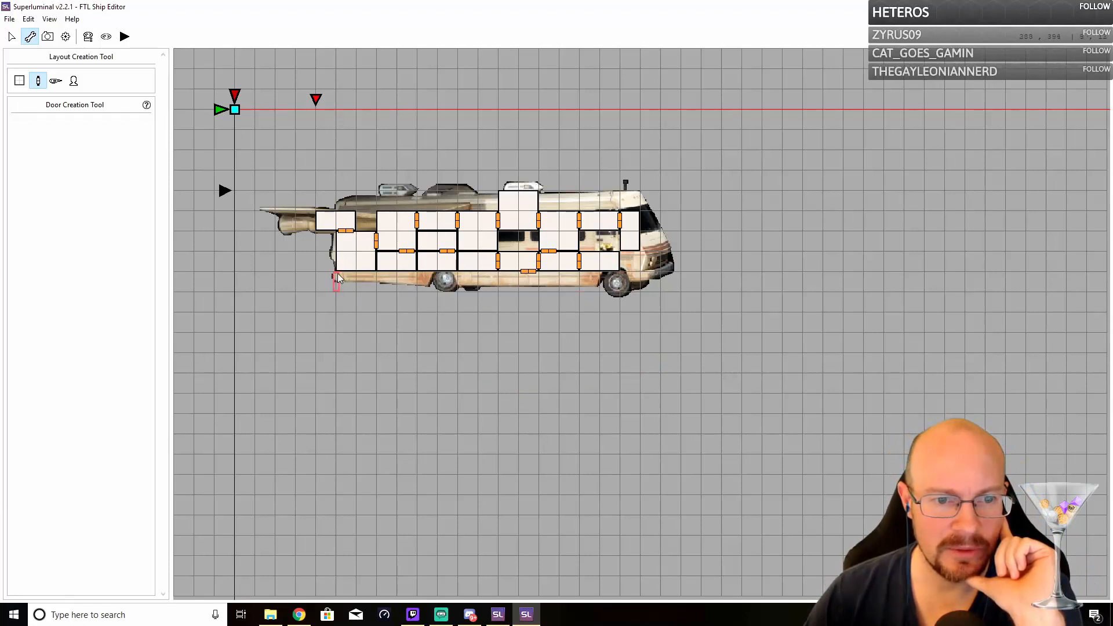
click(318, 225)
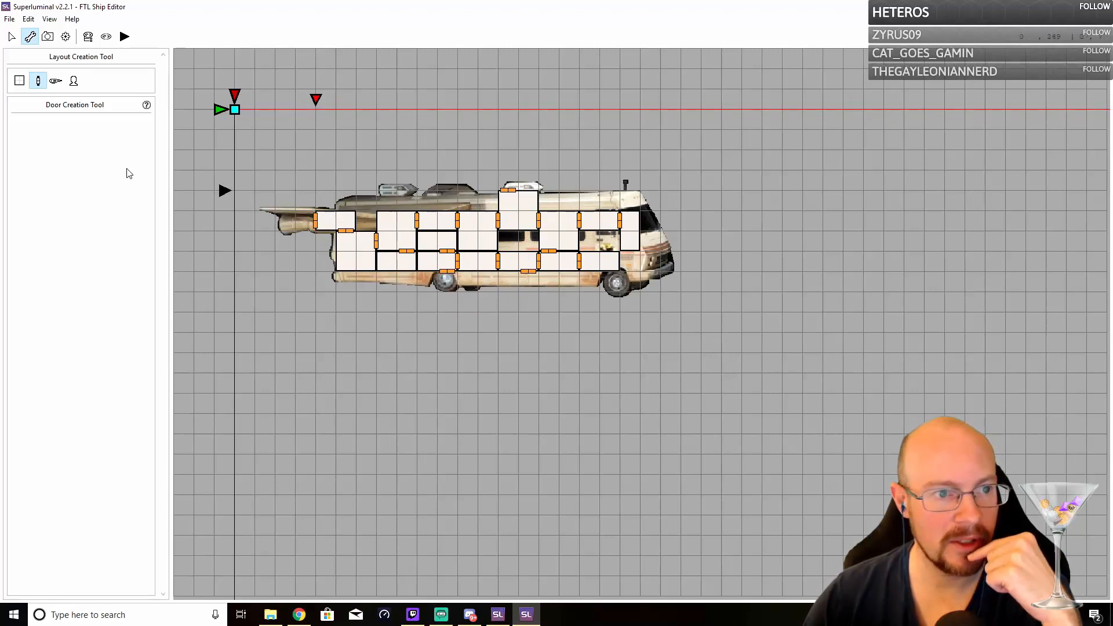
Delete the outer airlock above the rear wheel and return to layout creation
click(19, 81)
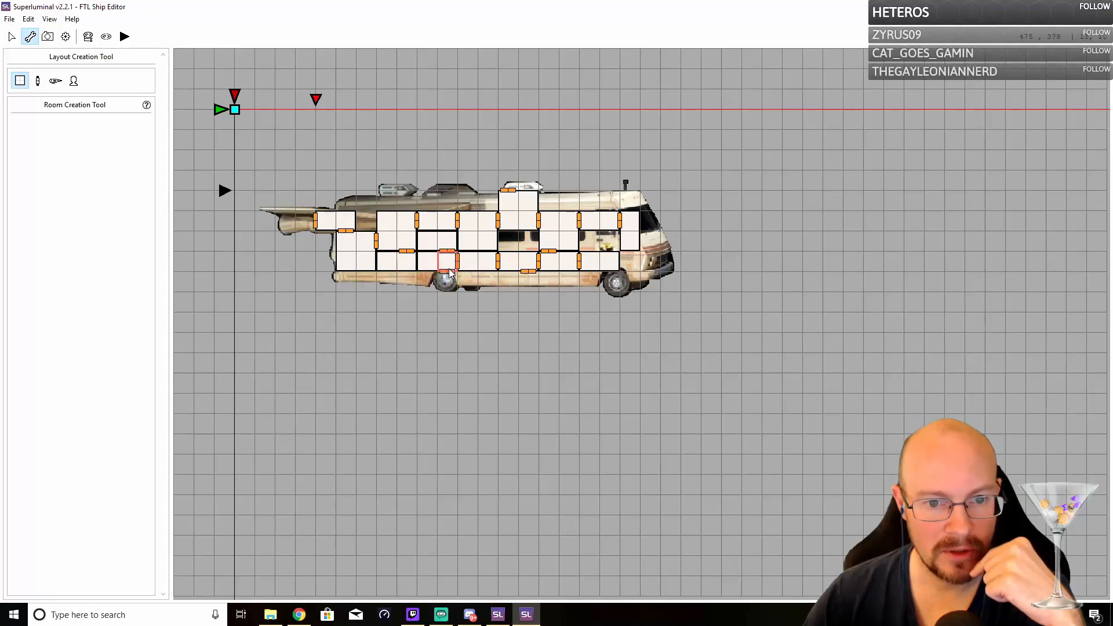
click(37, 81)
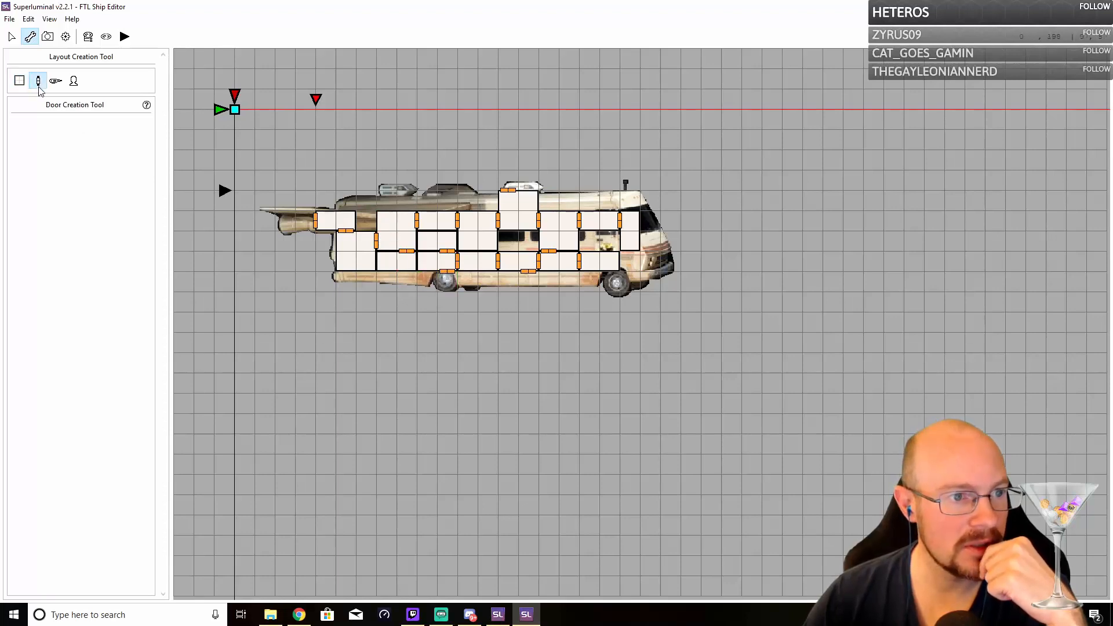
click(13, 37)
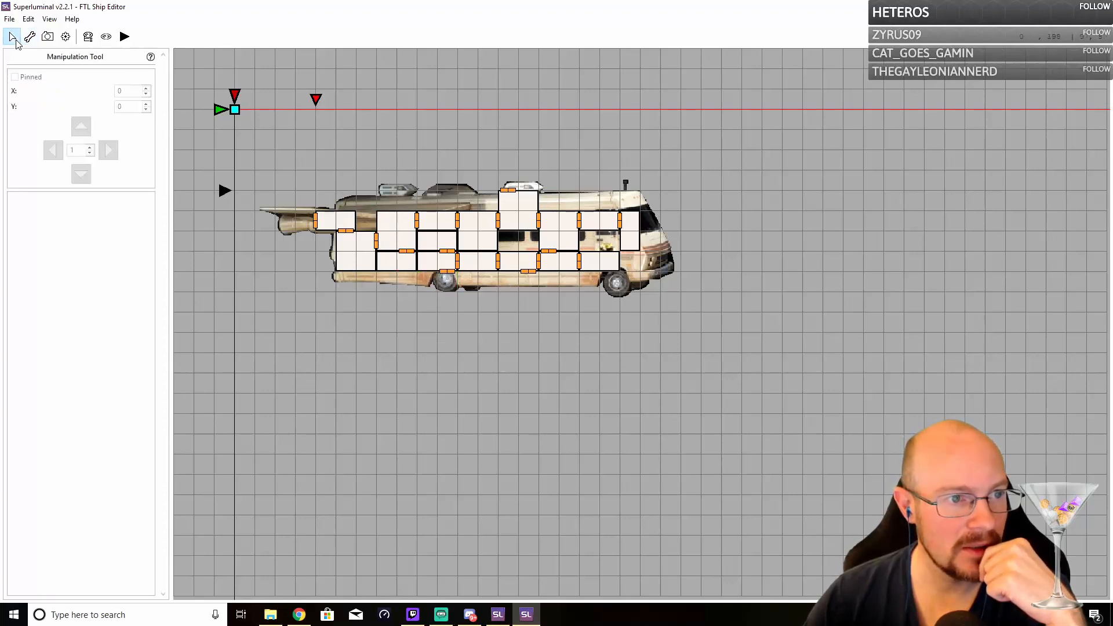
click(448, 272)
key(Delete)
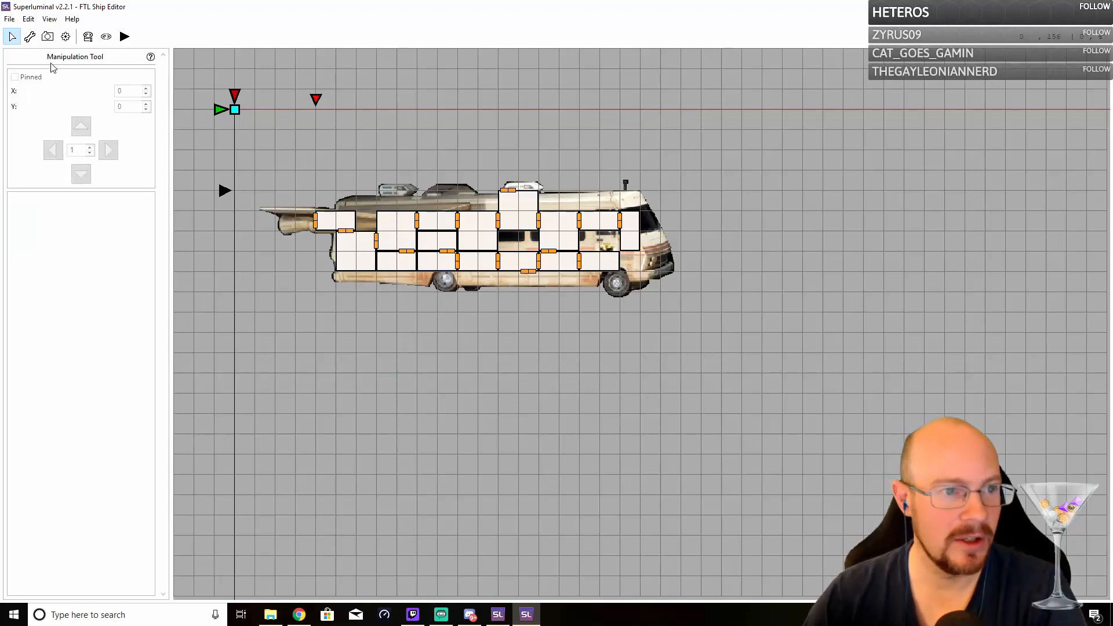
click(31, 39)
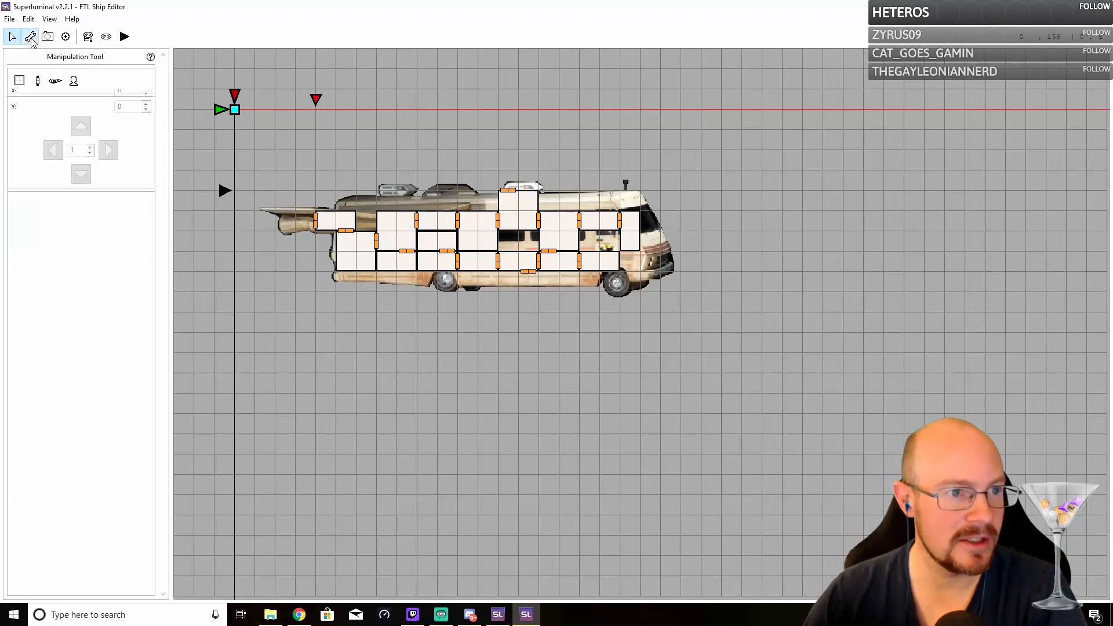
Add an airlock beneath the bottom room just behind the middle one, and delete the airlock beneath the middle bottom room
click(36, 82)
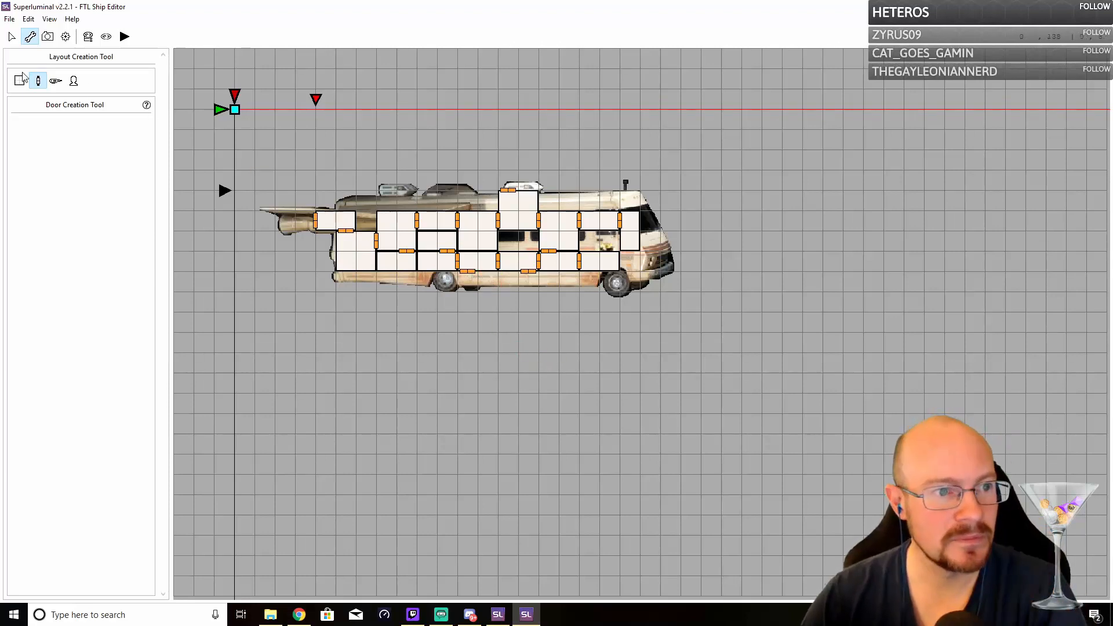
click(11, 36)
click(493, 274)
click(534, 273)
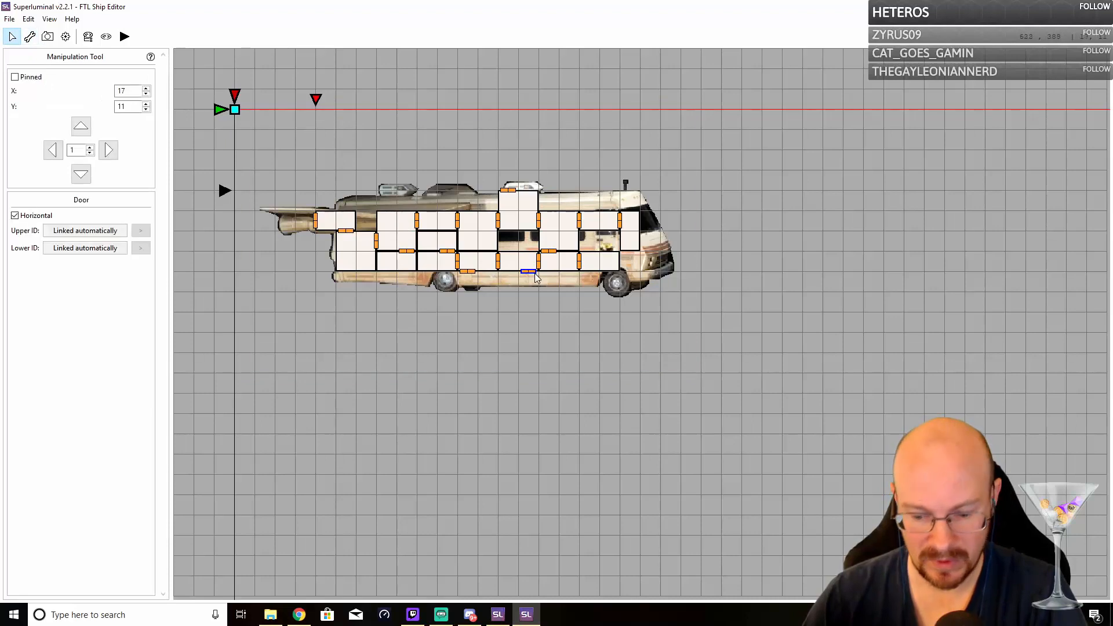
key(Delete)
click(241, 168)
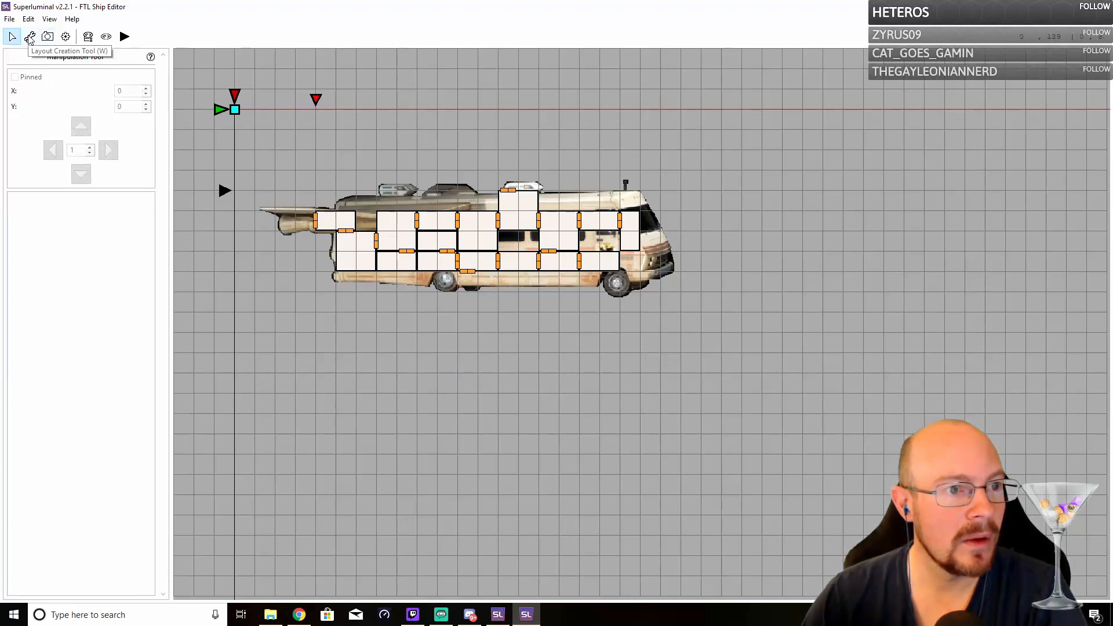
Add an airlock on the wall facing the front window gap, and delete the trial airlocks above and below the front rooms
click(30, 36)
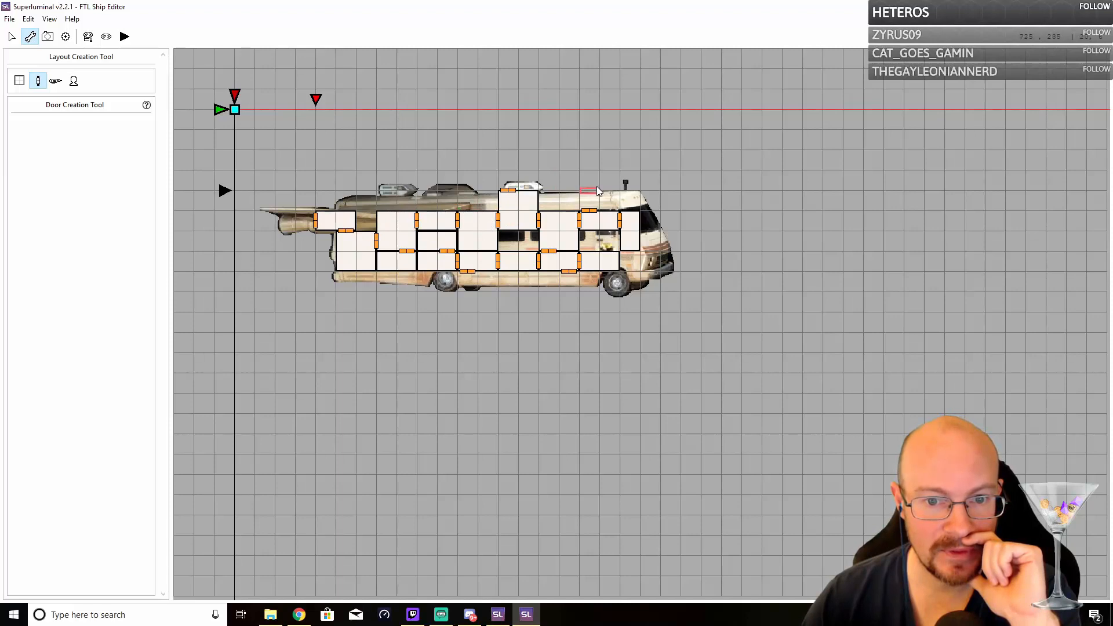
click(11, 38)
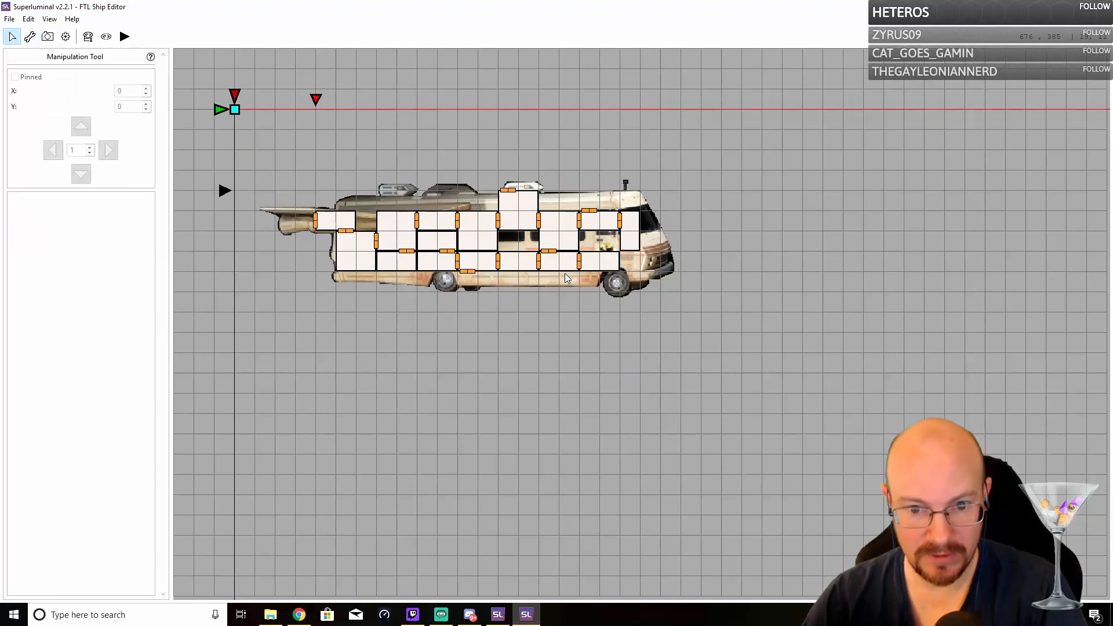
click(29, 36)
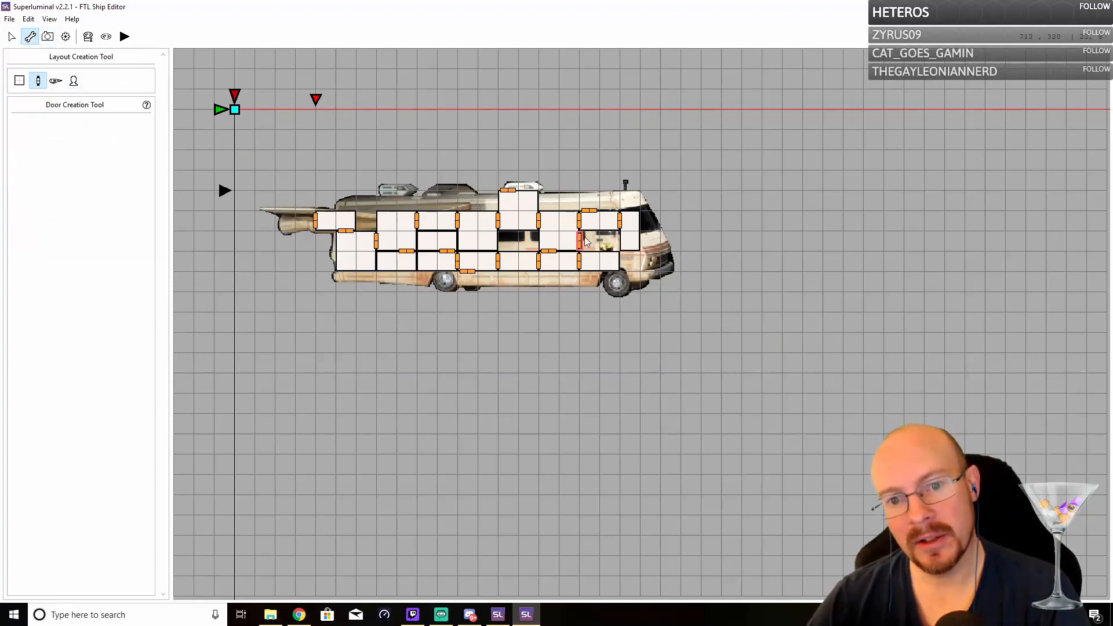
click(12, 38)
click(589, 211)
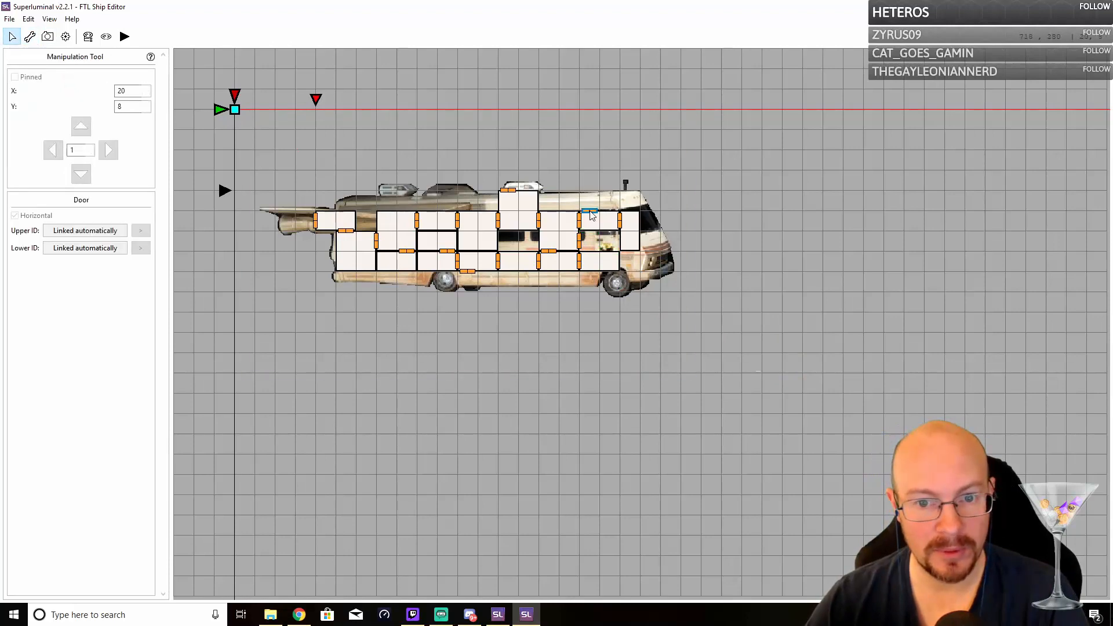
key(Delete)
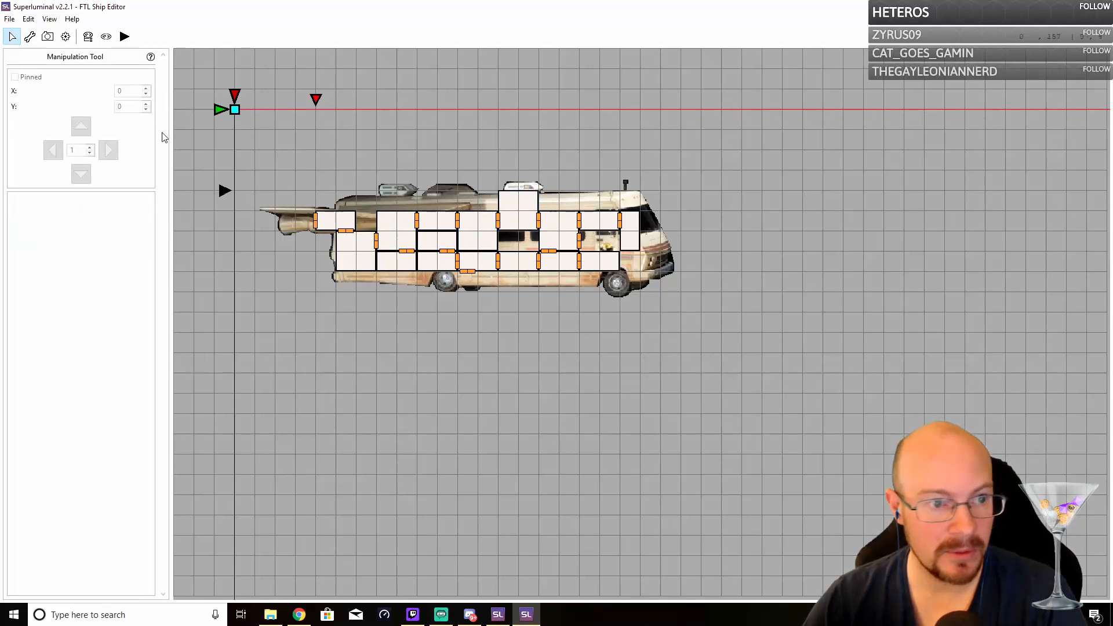
Add an airlock on top of the second upper room from the rear, near its rear corner
click(29, 37)
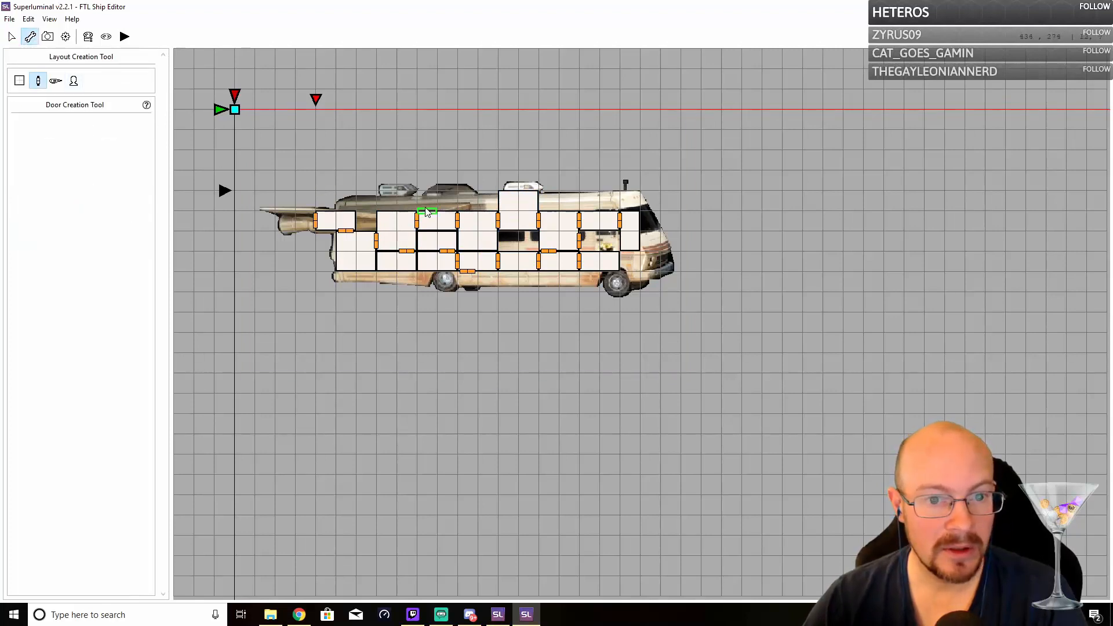
click(432, 211)
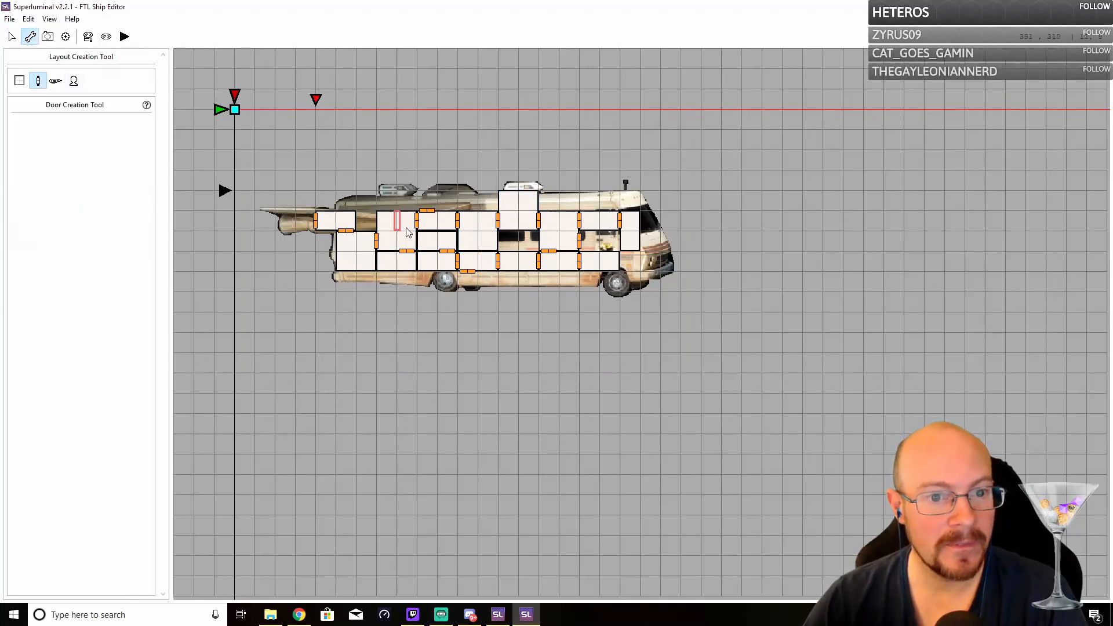
click(470, 272)
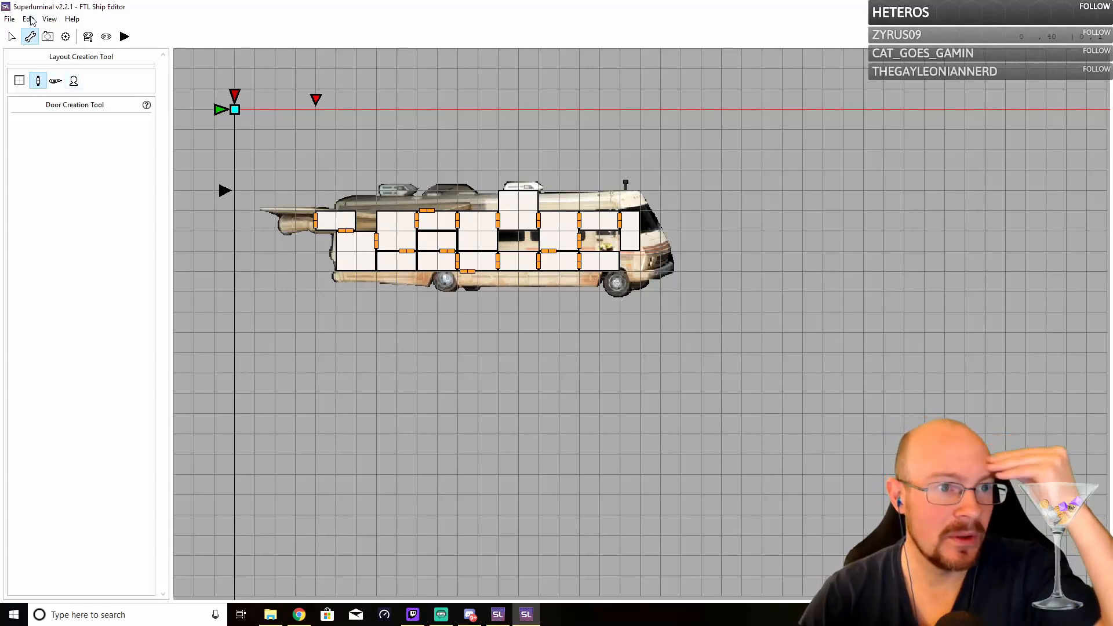
Show the hangar backdrop and shift the hull image slightly back and up to X 499, Y 336
click(47, 19)
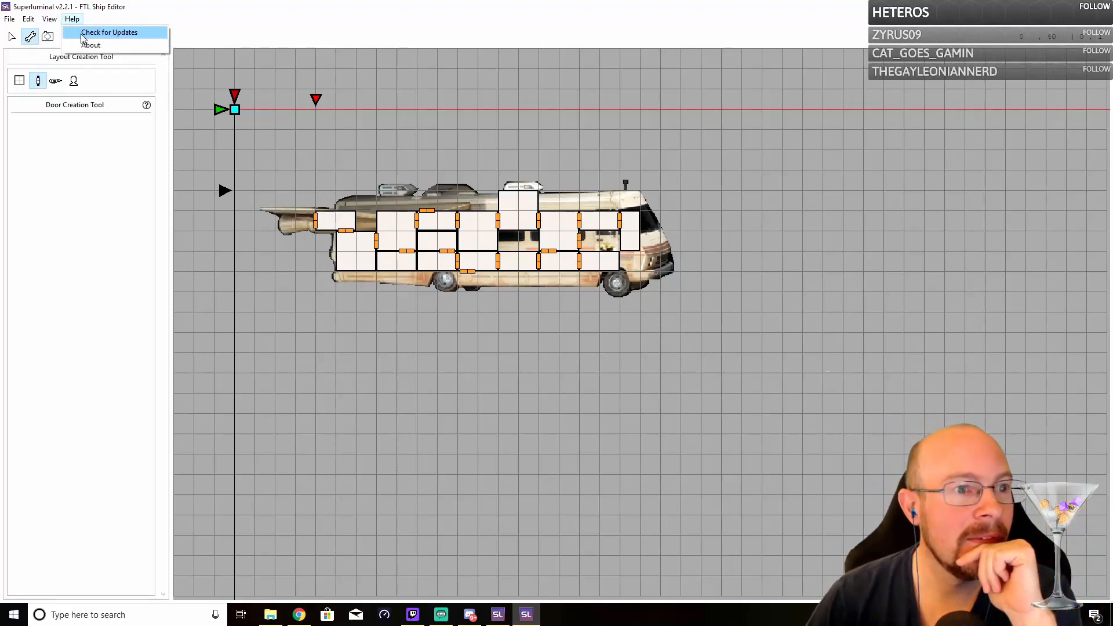
click(69, 62)
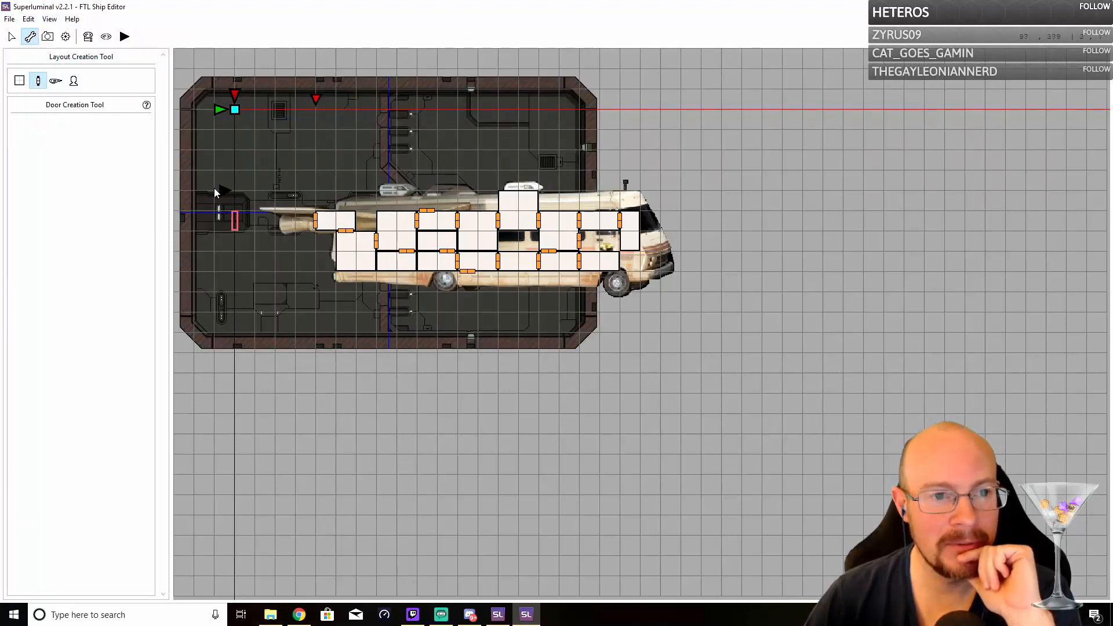
click(12, 36)
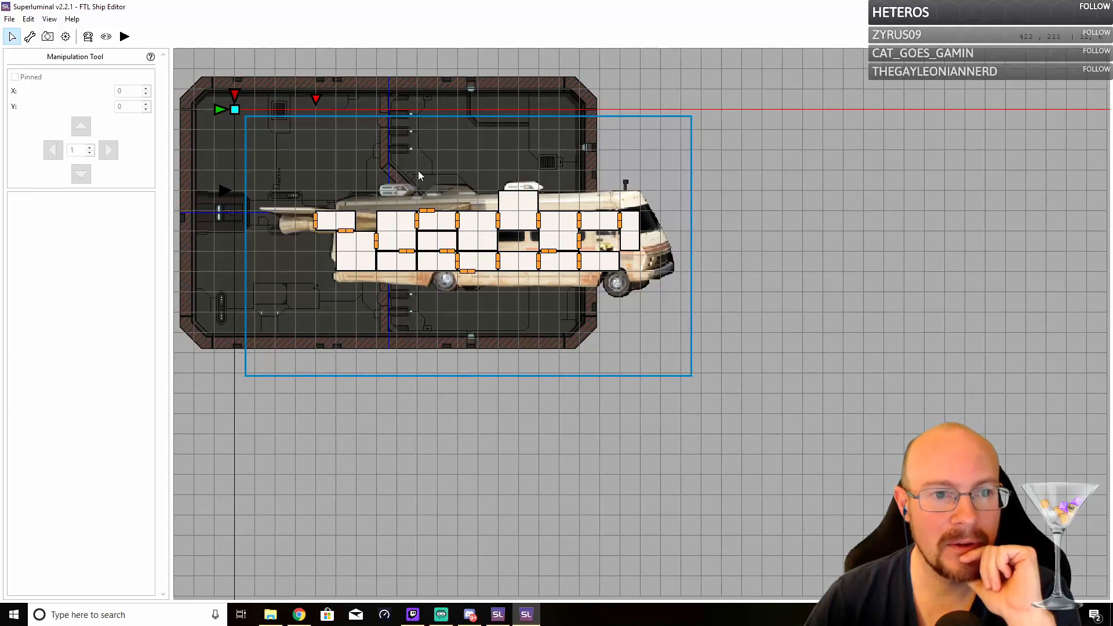
drag(429, 168, 453, 192)
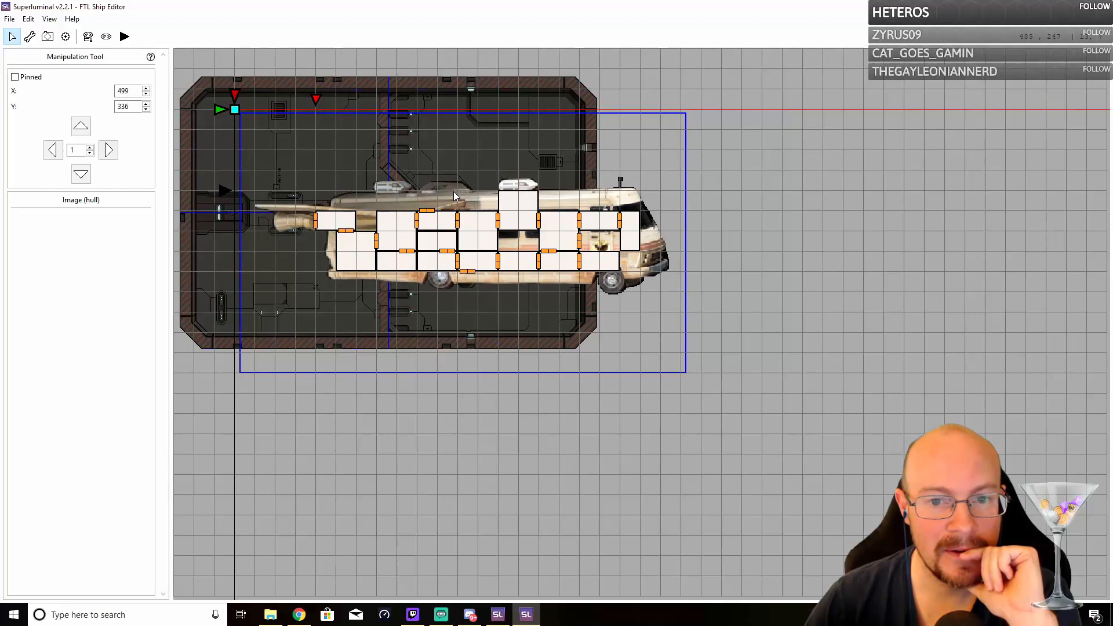
Center the ship in the hangar by calculating the optimal offset, and hide the hangar backdrop
click(34, 20)
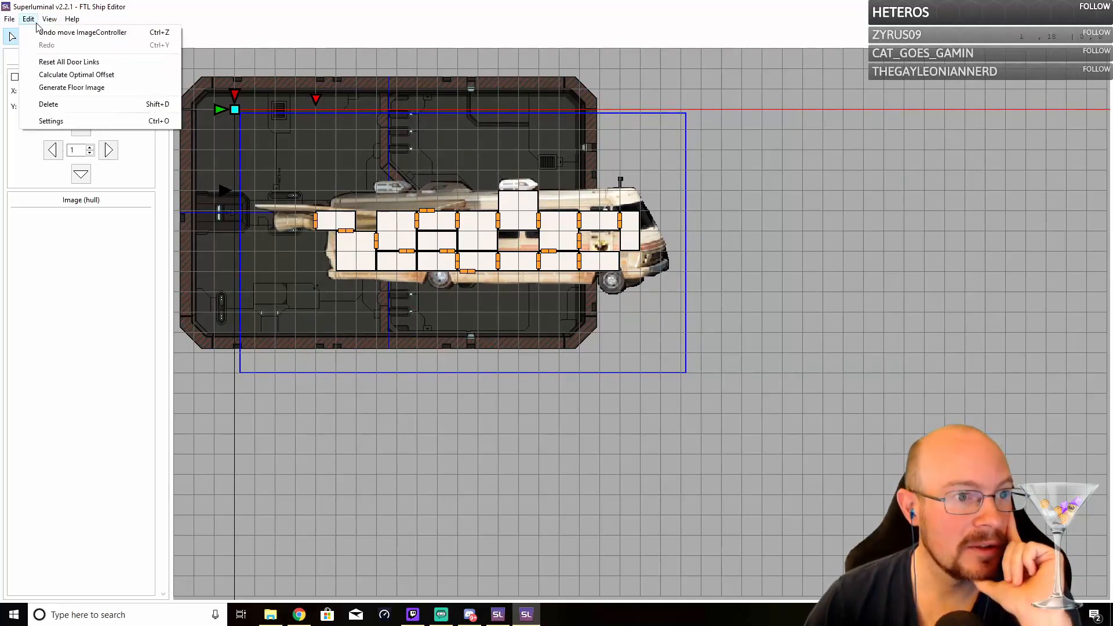
click(44, 75)
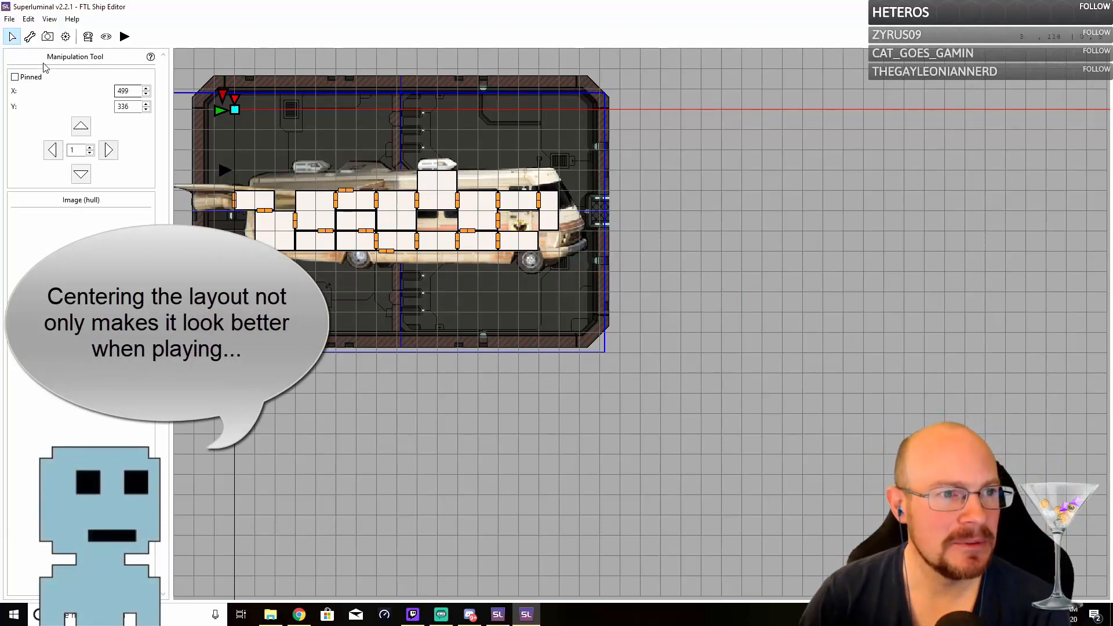
click(49, 20)
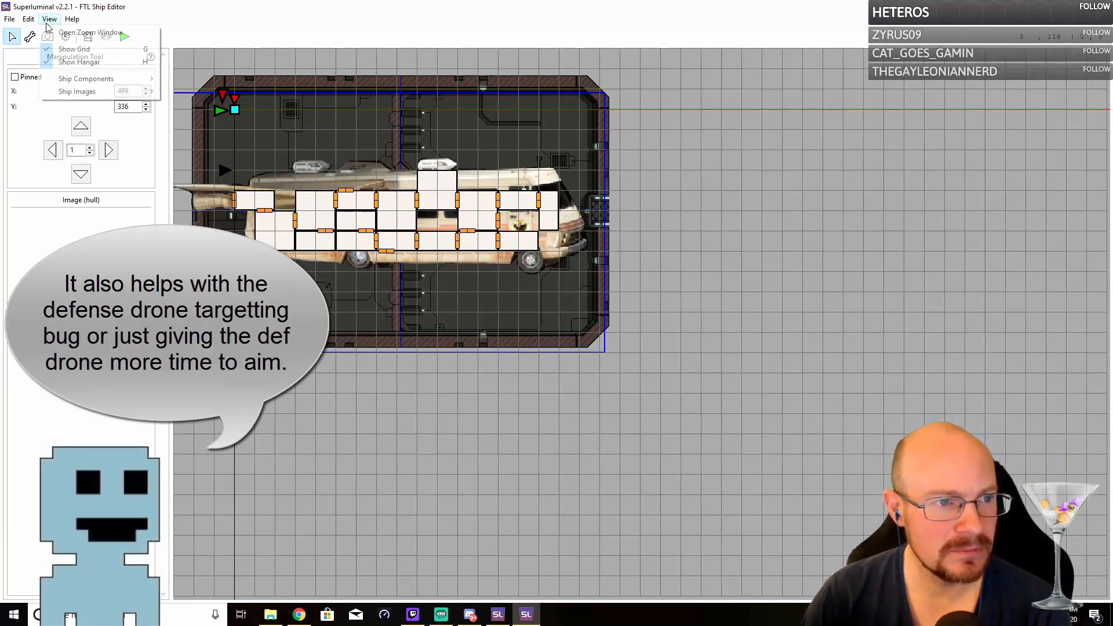
click(79, 62)
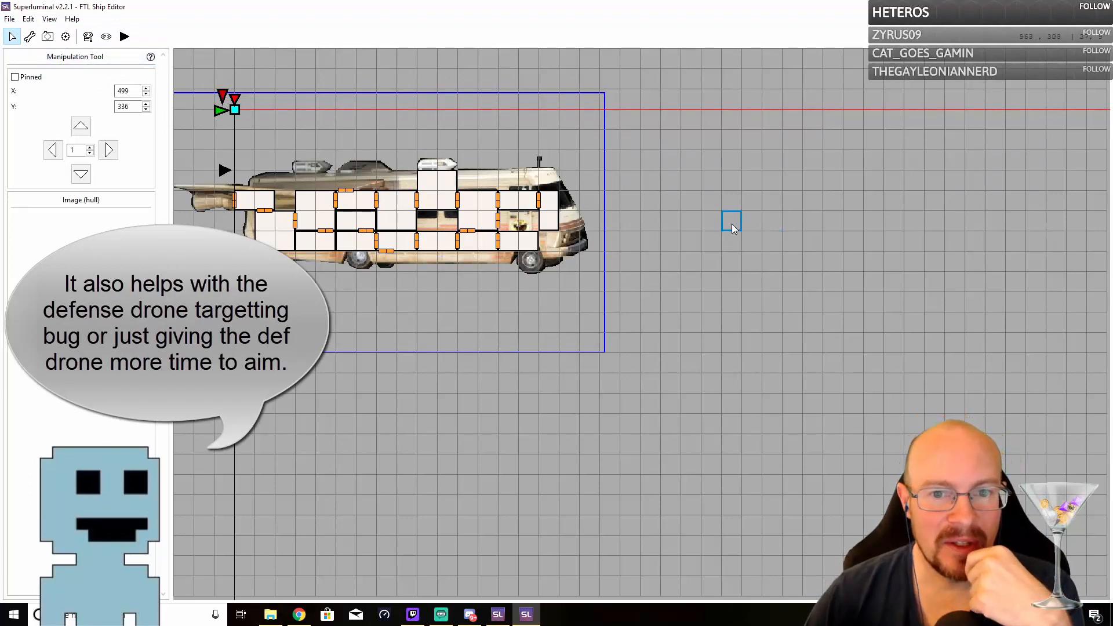
Open the floor image generator for the ship
click(26, 21)
click(49, 19)
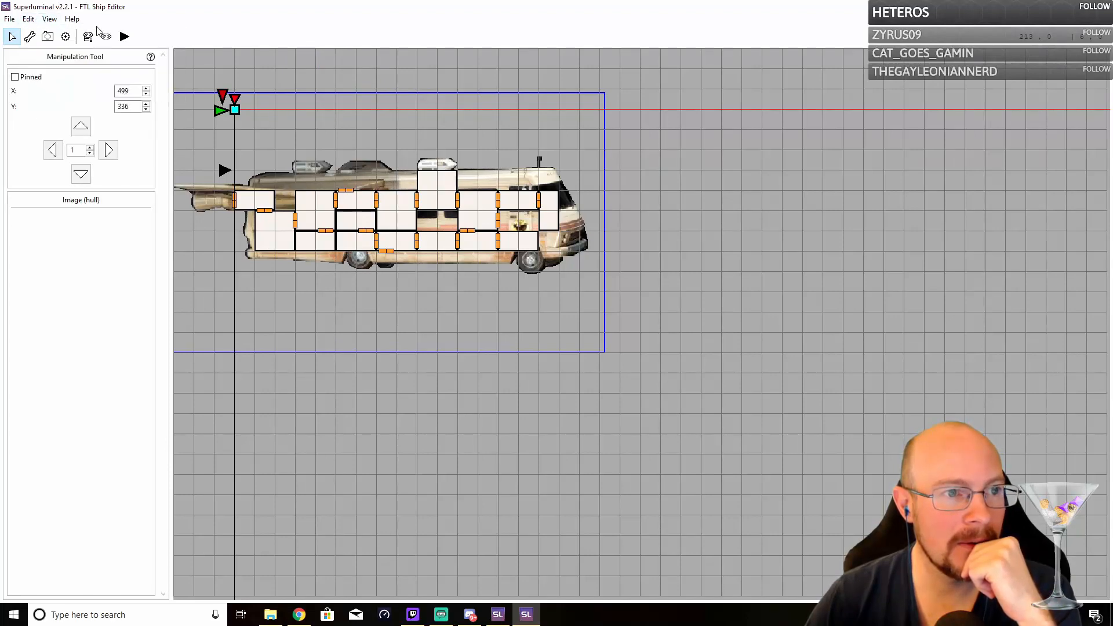
click(29, 20)
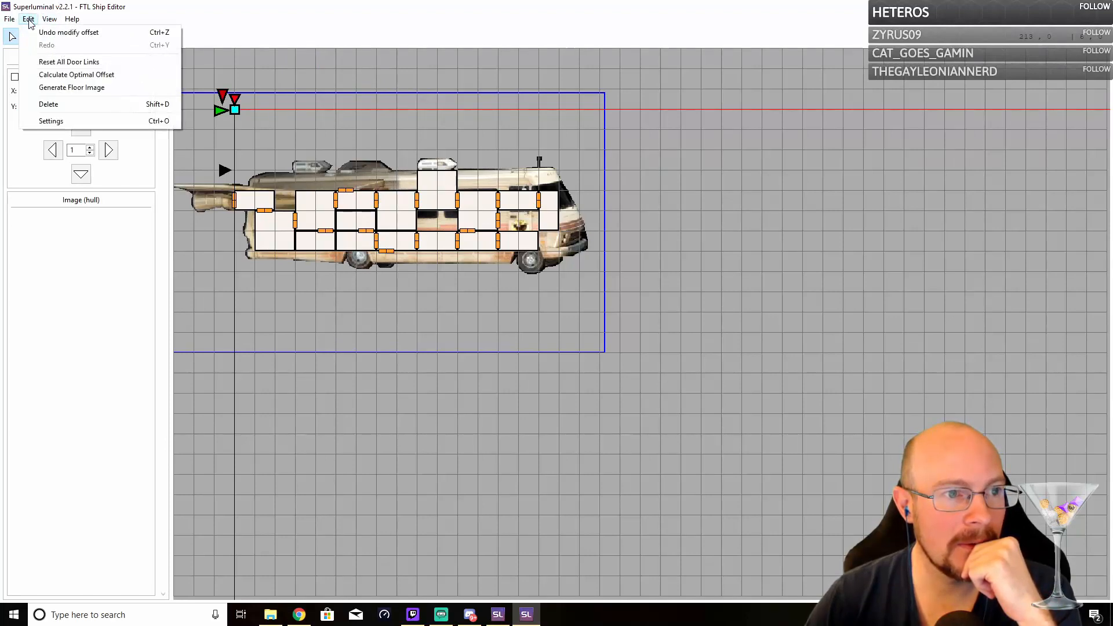
click(52, 87)
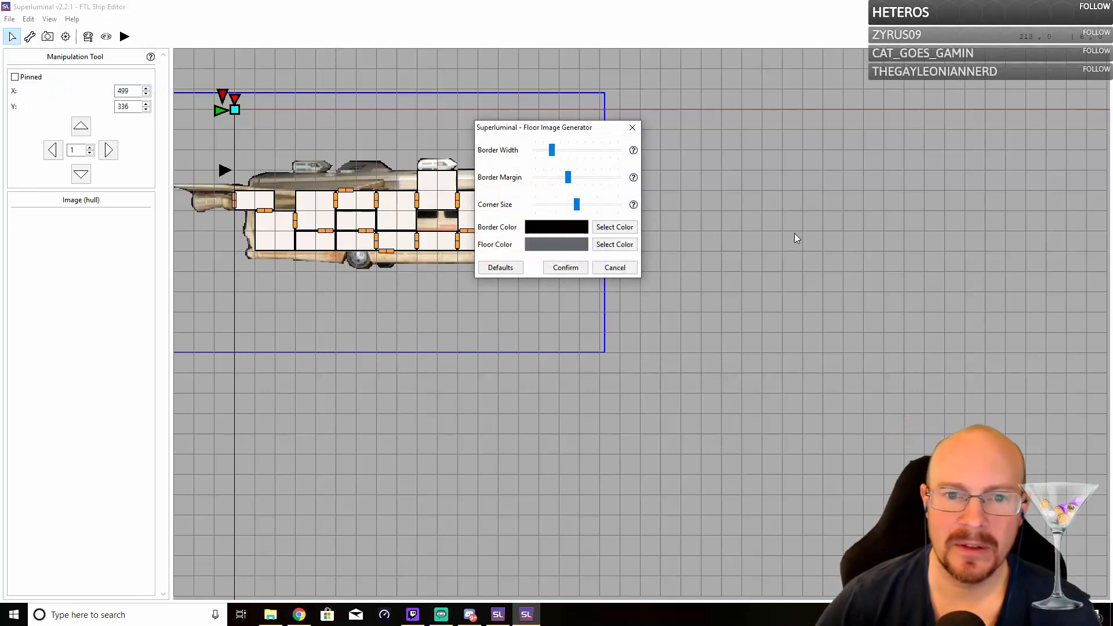
mouse_move(551, 150)
mouse_down()
mouse_move(576, 149)
mouse_move(552, 157)
mouse_up()
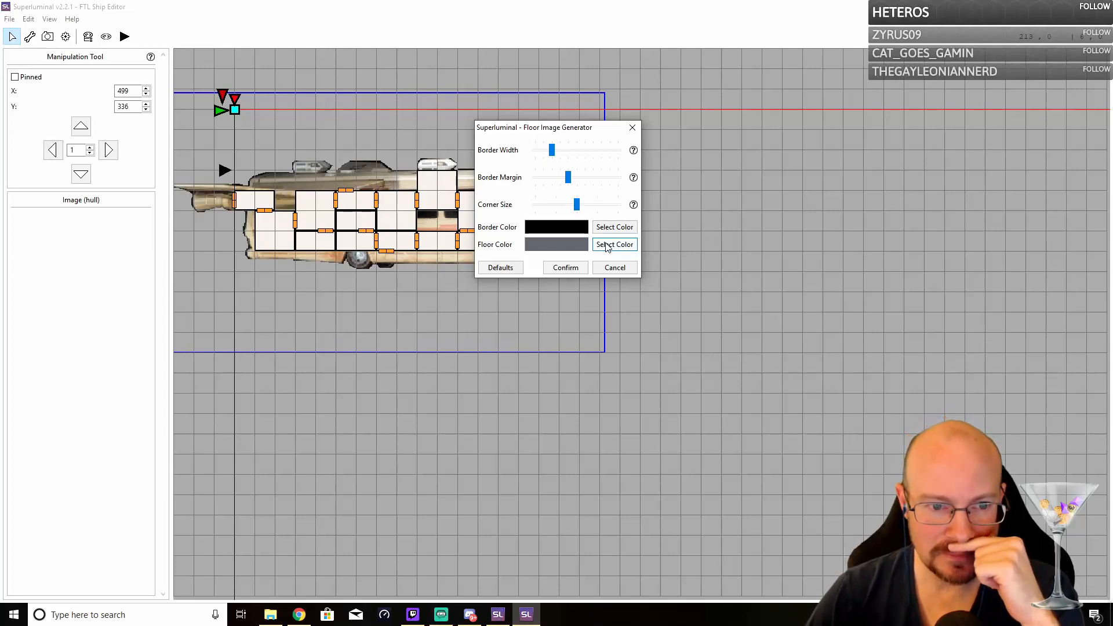
Try to turn the floor image's border blue by changing only the hue of its color
click(627, 228)
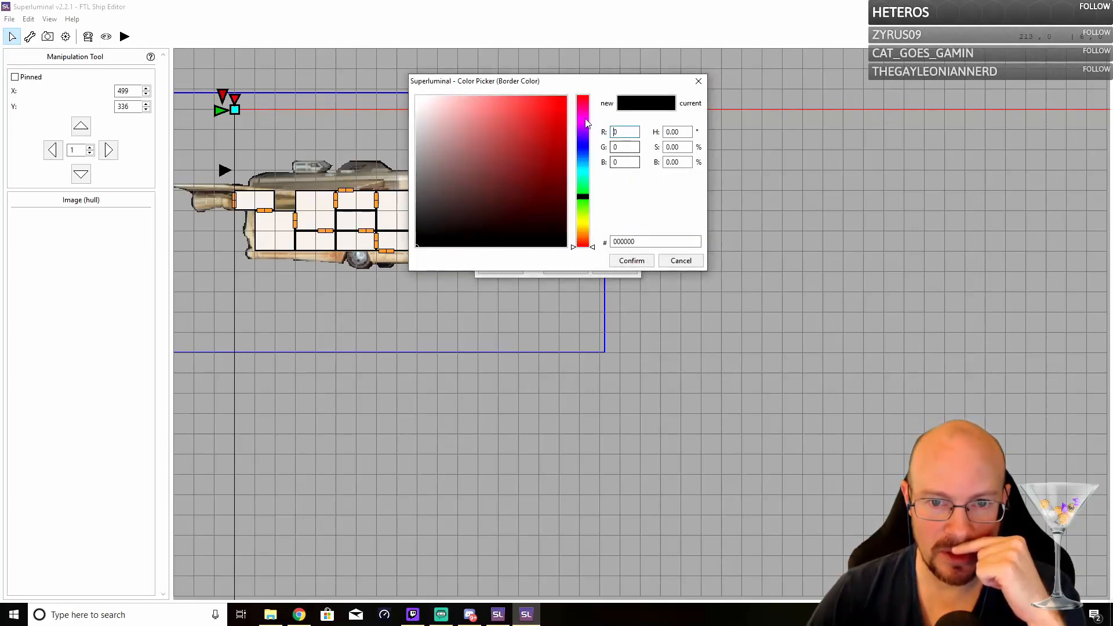
click(585, 138)
click(632, 262)
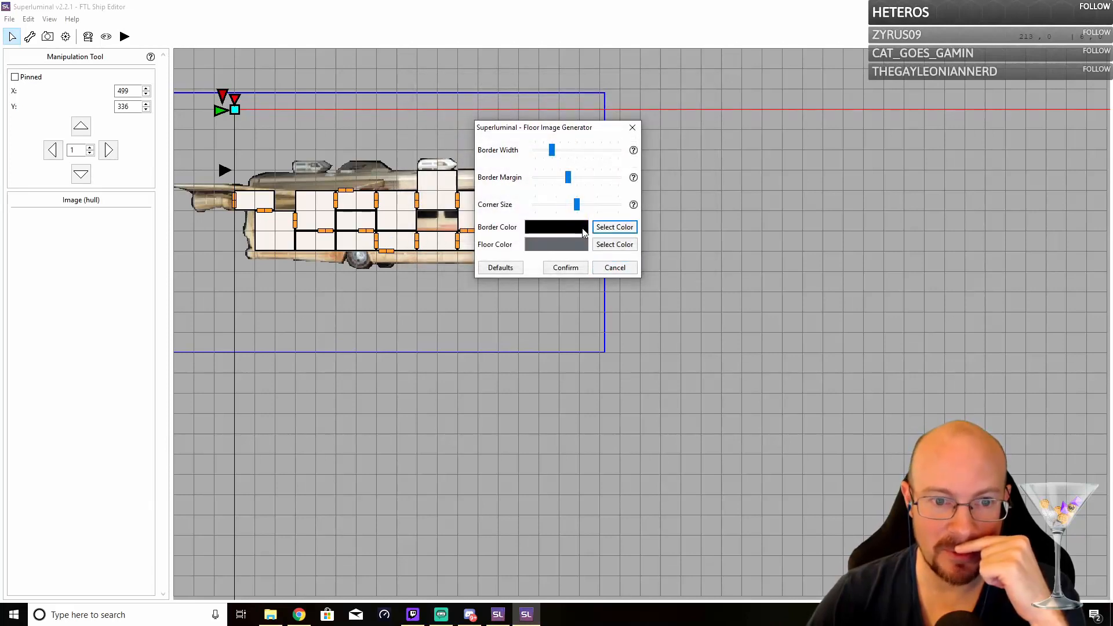
click(617, 227)
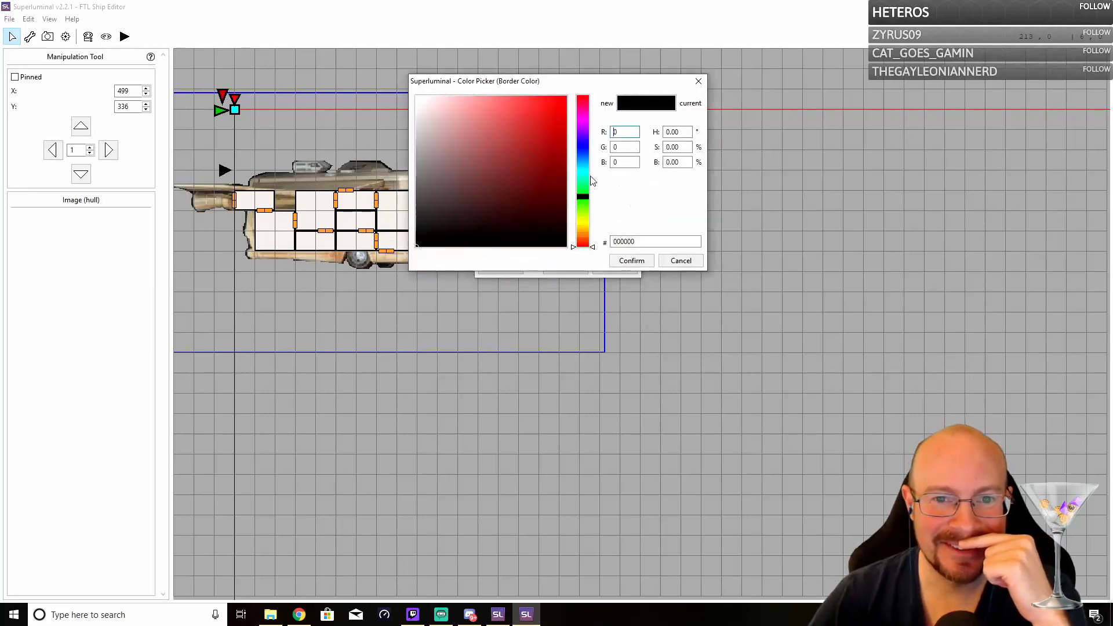
click(582, 144)
click(631, 261)
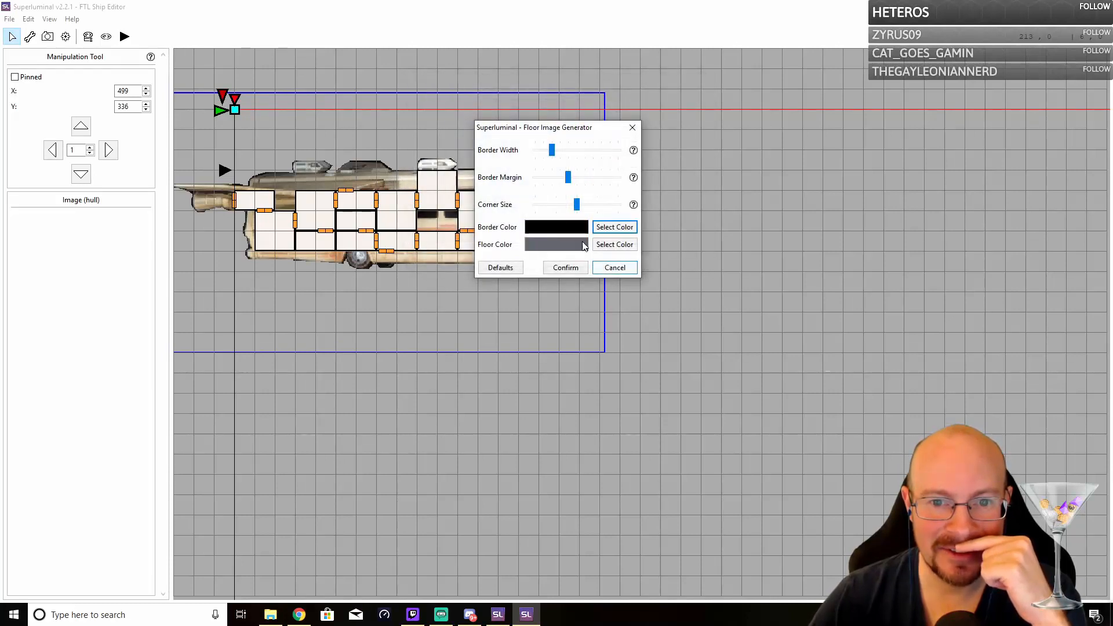
Set the floor image's border color to the saturated blue 3a13e2
click(615, 227)
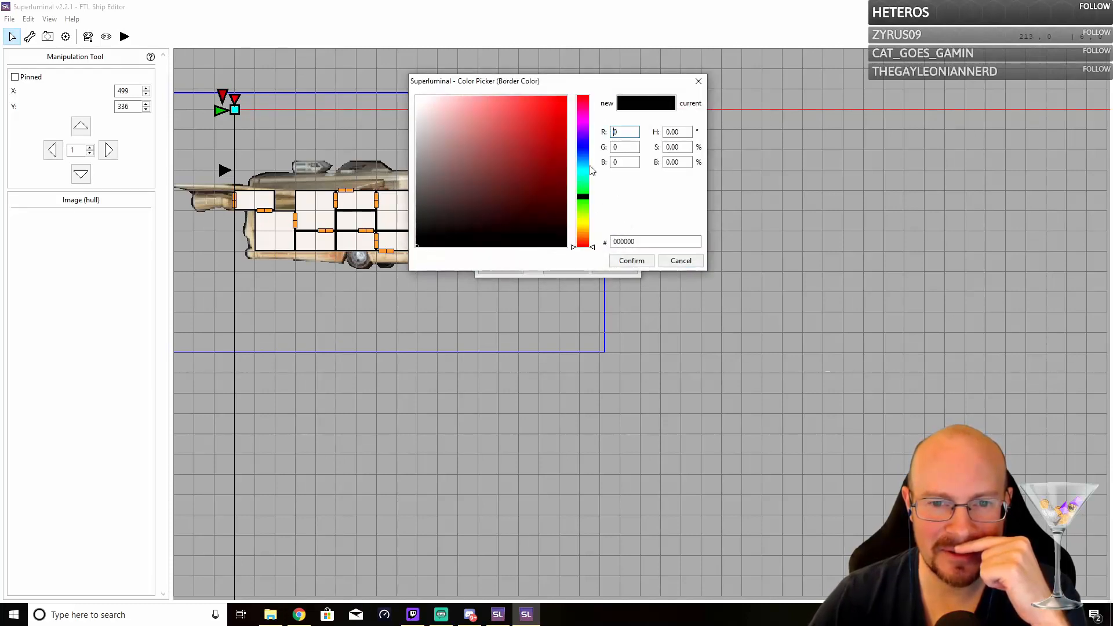
click(584, 142)
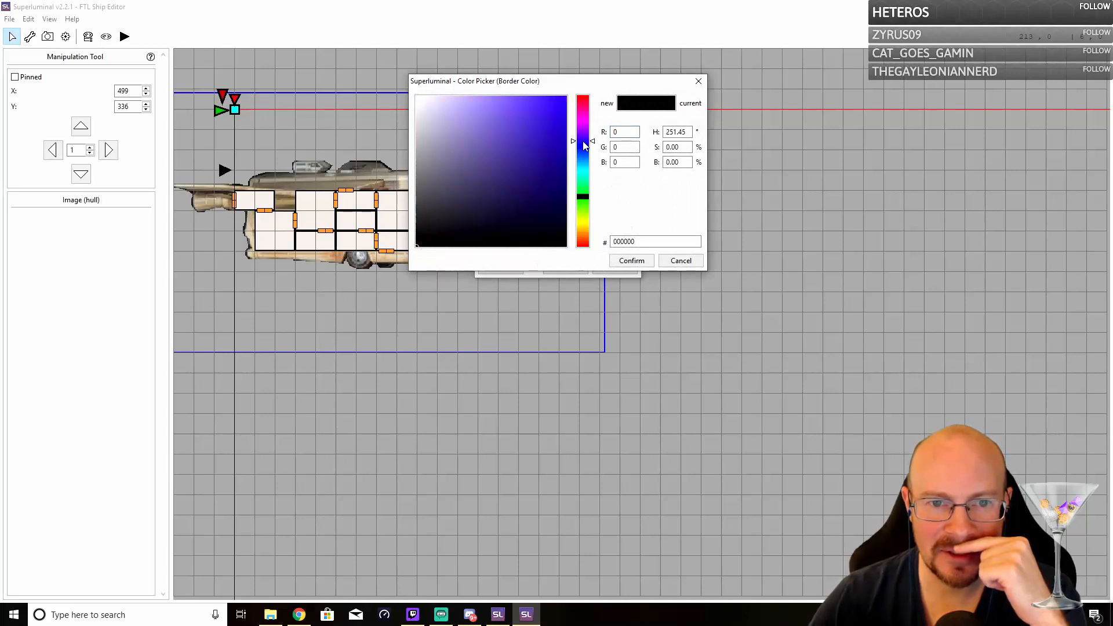
click(556, 120)
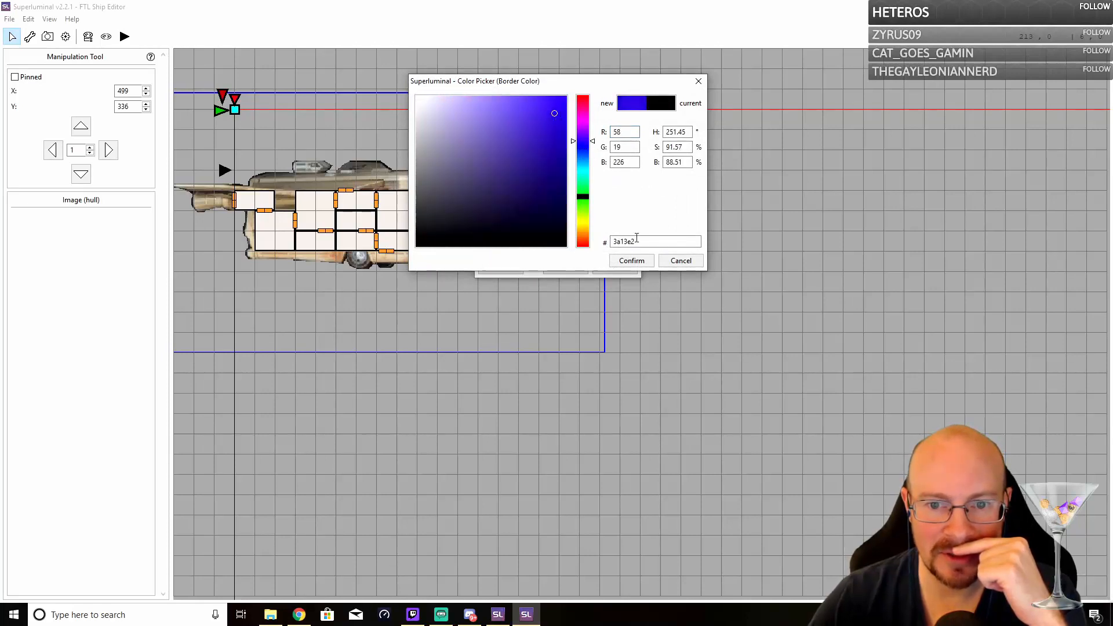
click(631, 260)
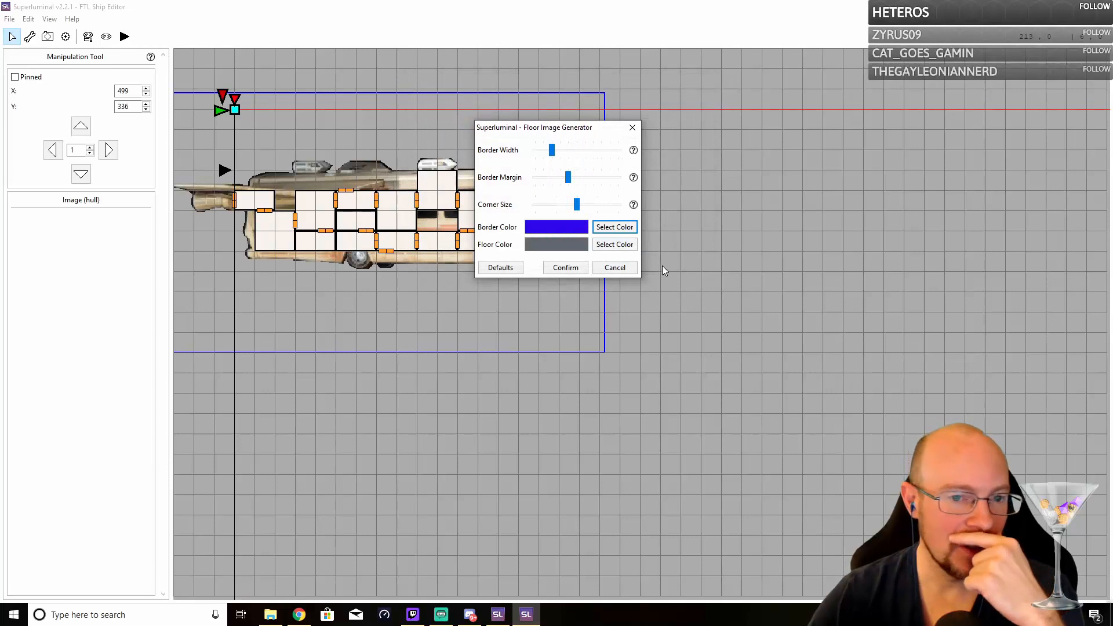
Set the floor color to the pale cream f1f2df
click(630, 244)
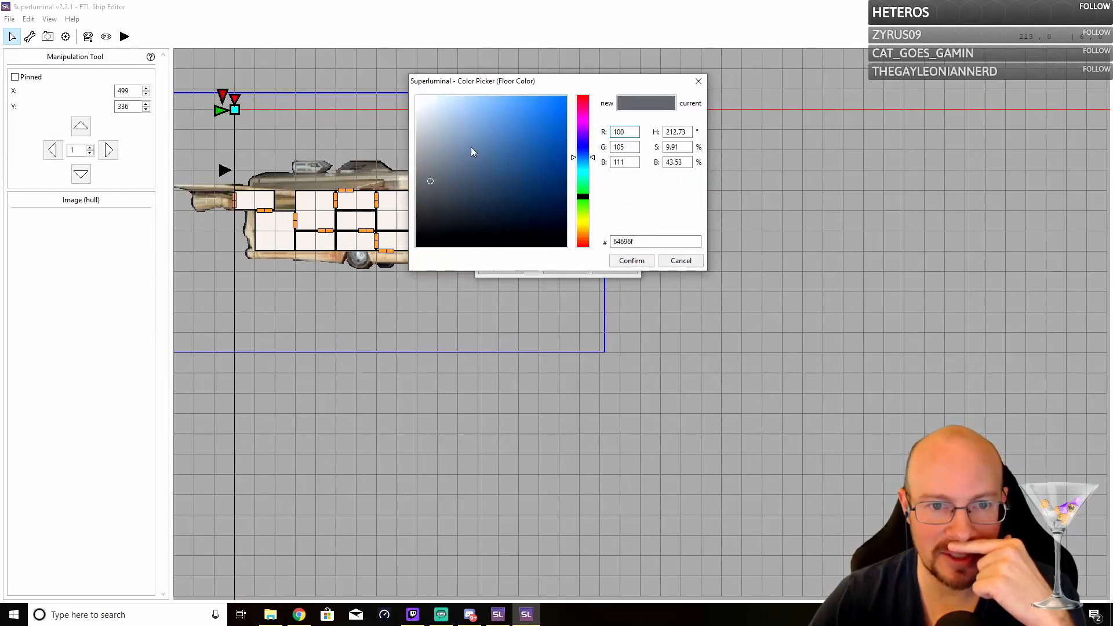
click(582, 220)
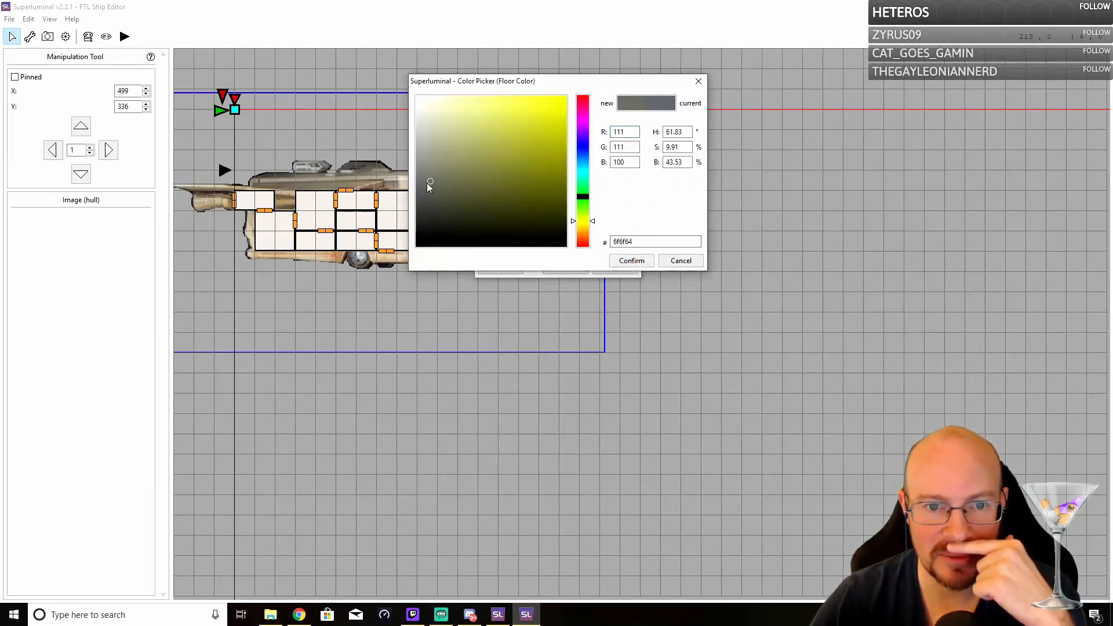
drag(428, 182, 427, 106)
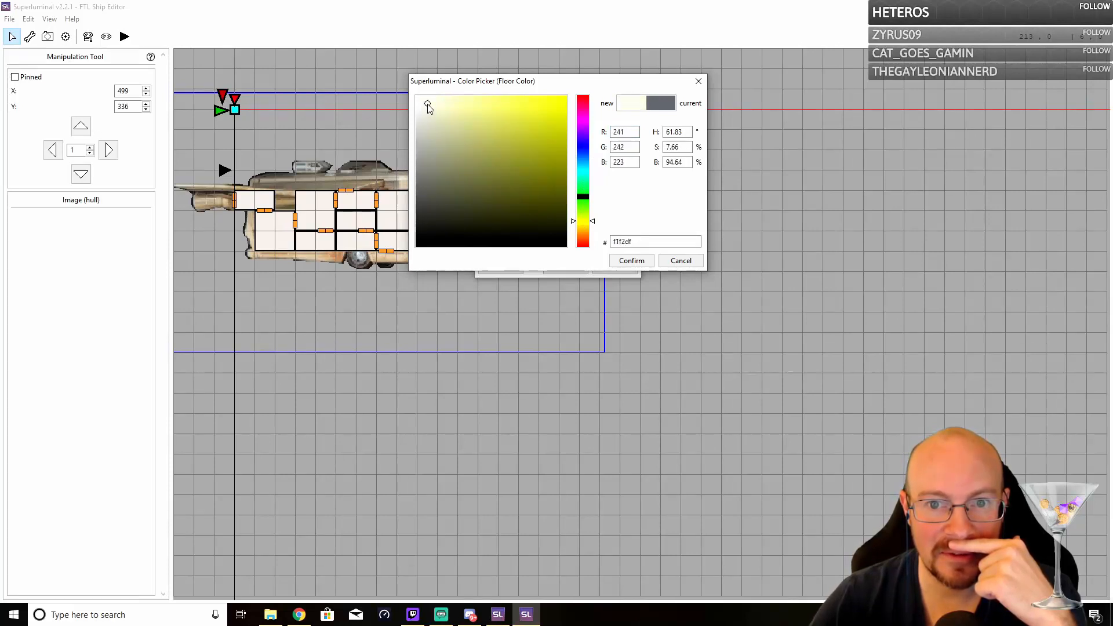
click(641, 265)
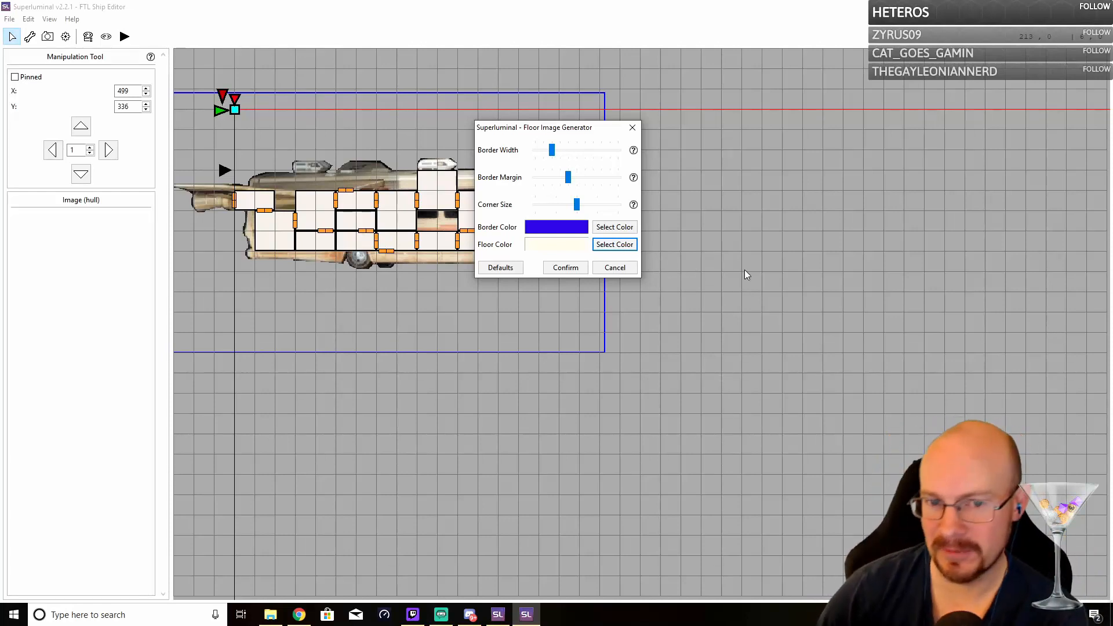
Generate the cream floor image with the blue border and move it off the ship into the empty area below the hull's nose
click(565, 268)
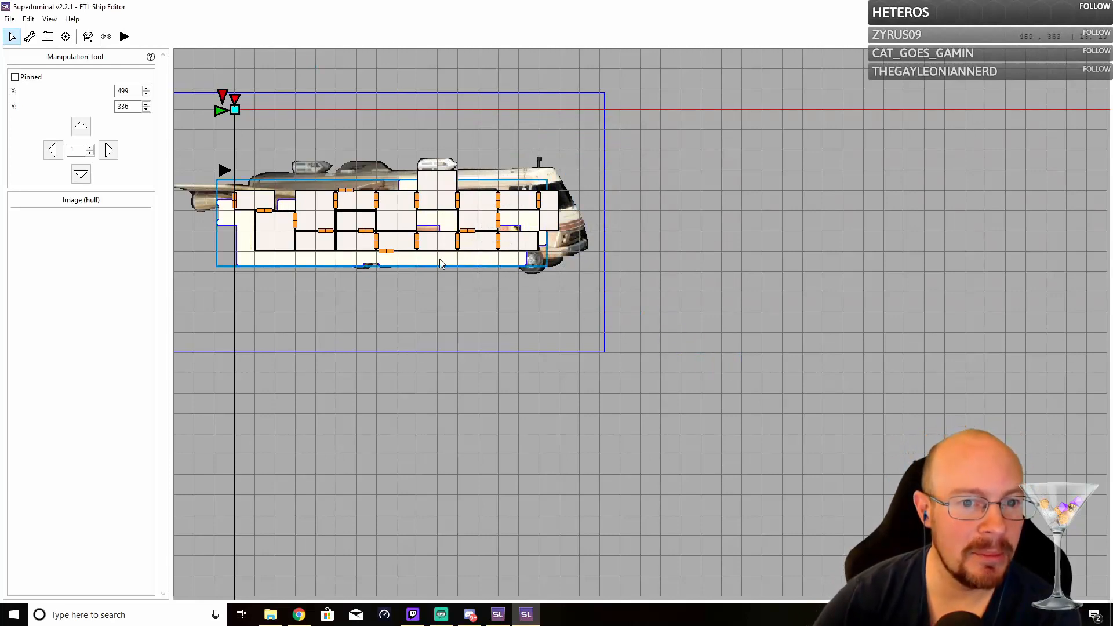
drag(434, 261, 451, 254)
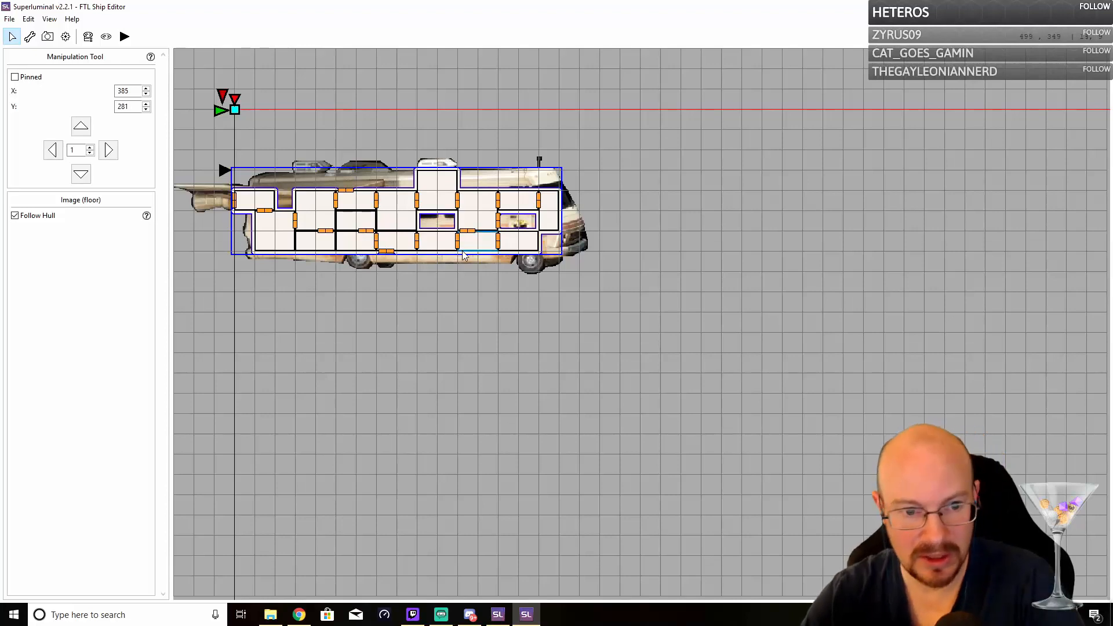
drag(247, 245, 235, 356)
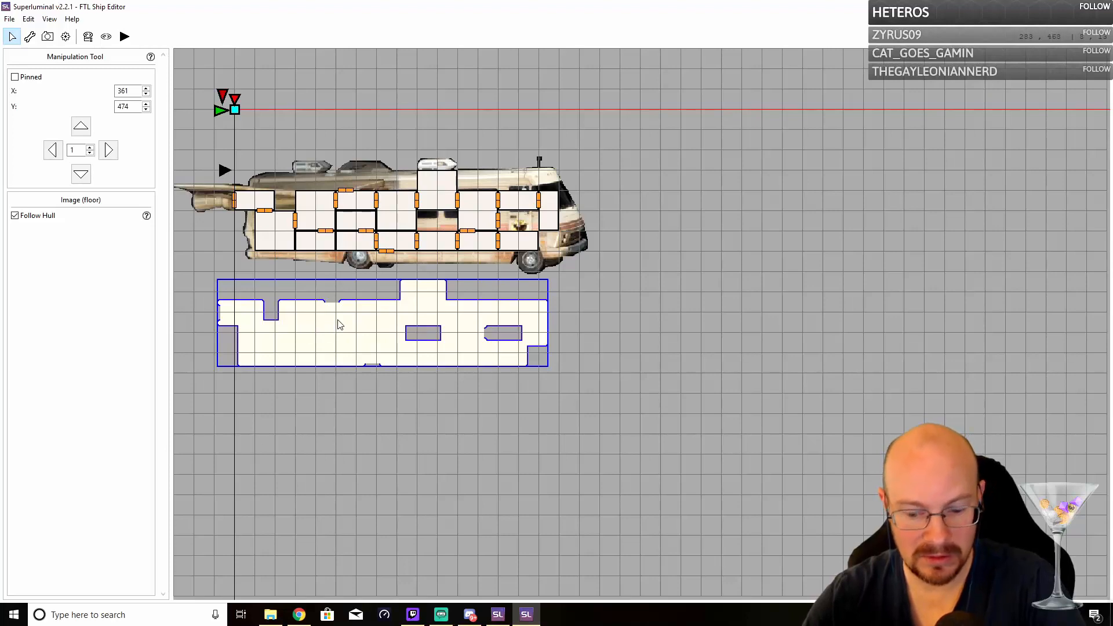
drag(464, 327, 783, 378)
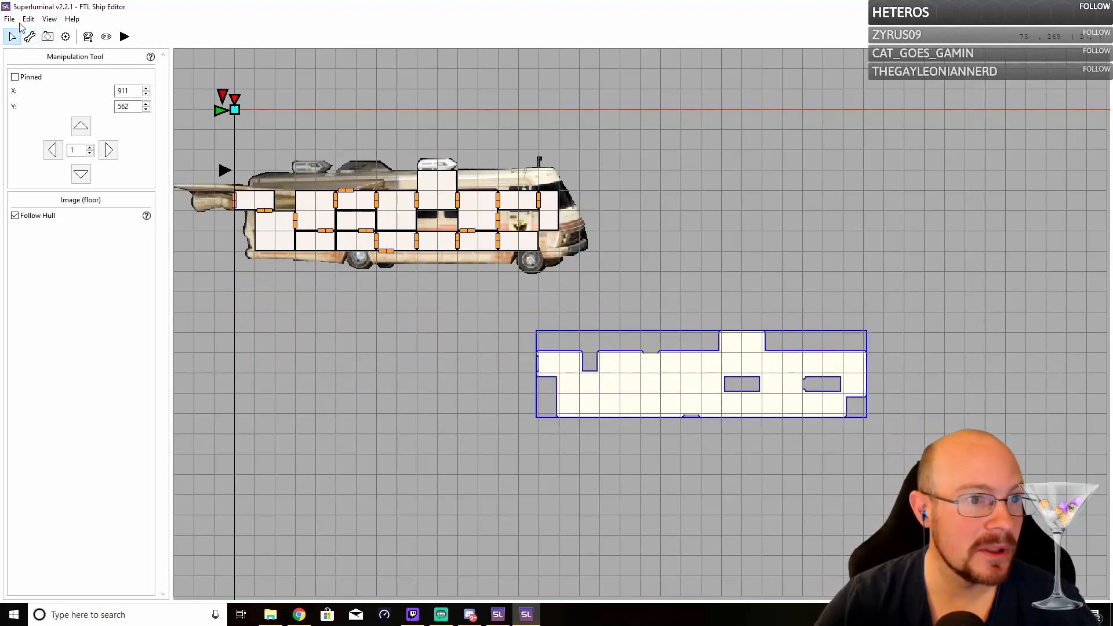
Regenerate the floor image with the dark grey floor color 393937 and a wider border
click(27, 22)
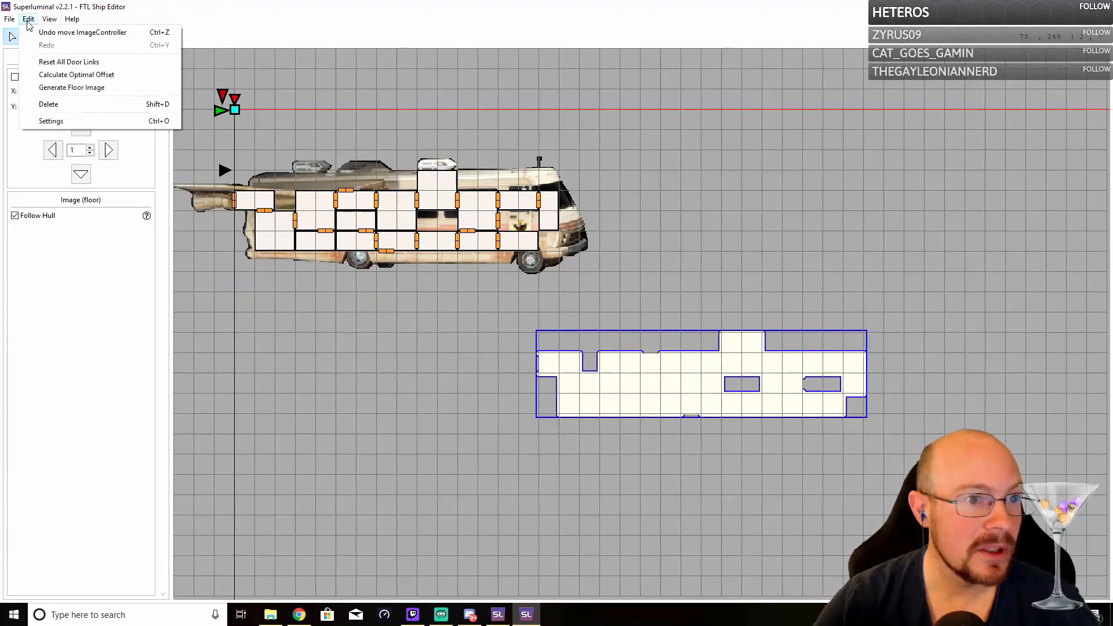
click(64, 87)
click(624, 246)
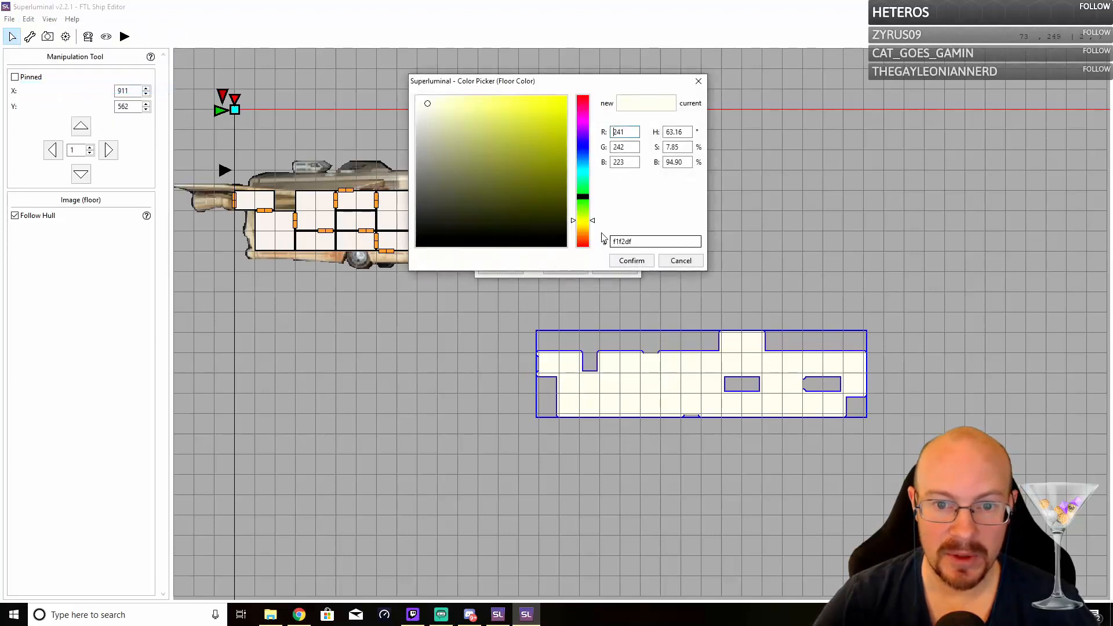
drag(428, 105, 423, 218)
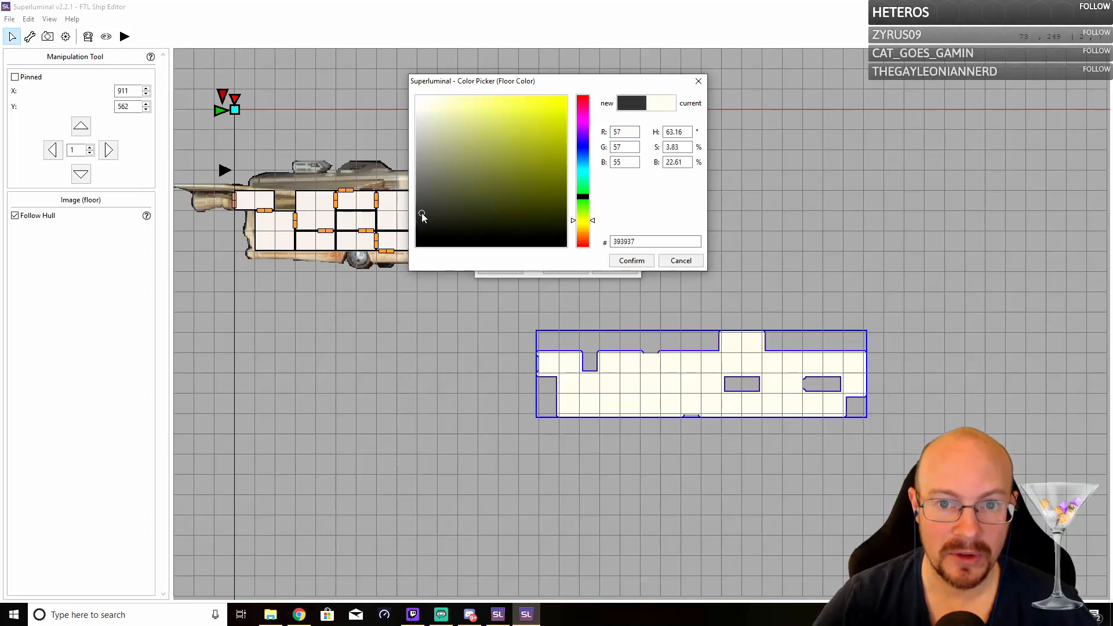
click(632, 260)
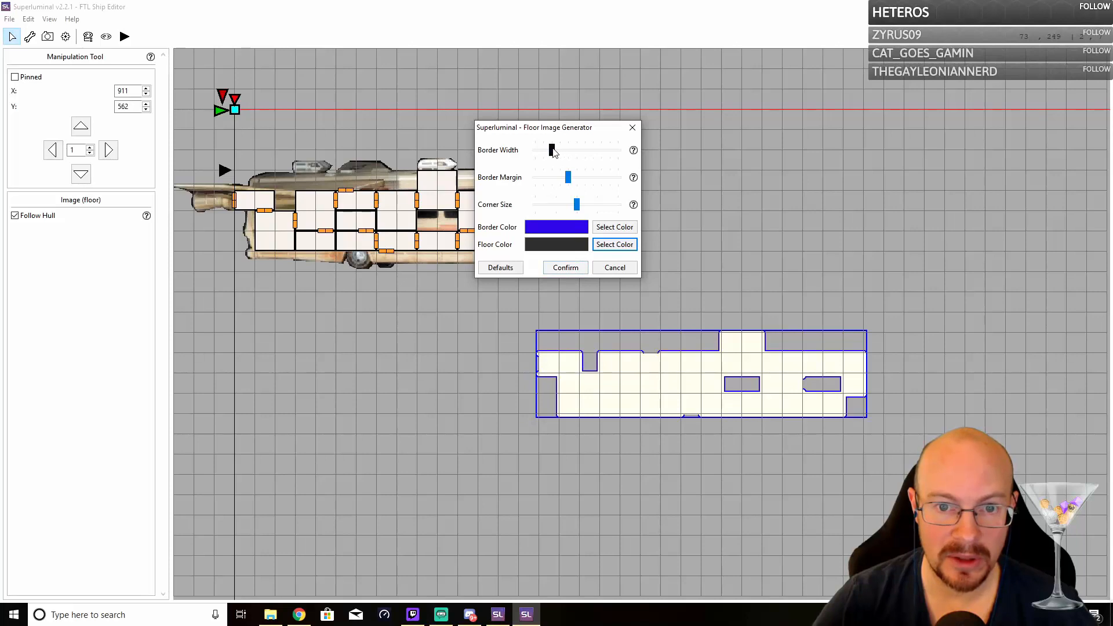
drag(553, 150, 567, 181)
click(577, 268)
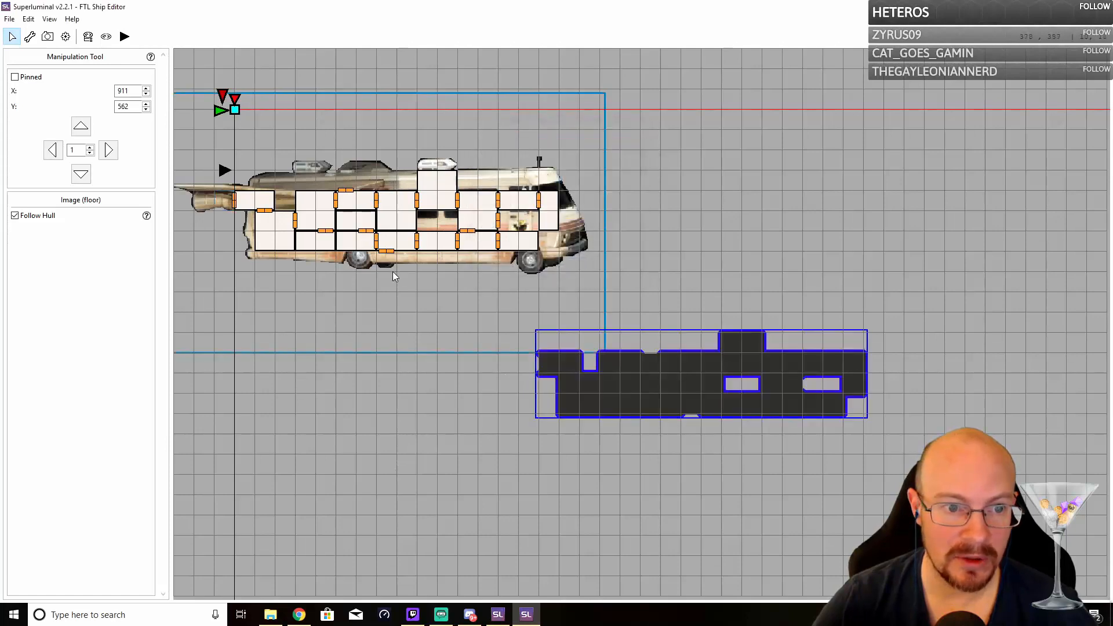
Move the floor image back beneath the ship's rooms and fine-tune its position to X 386, Y 280
drag(692, 386, 389, 225)
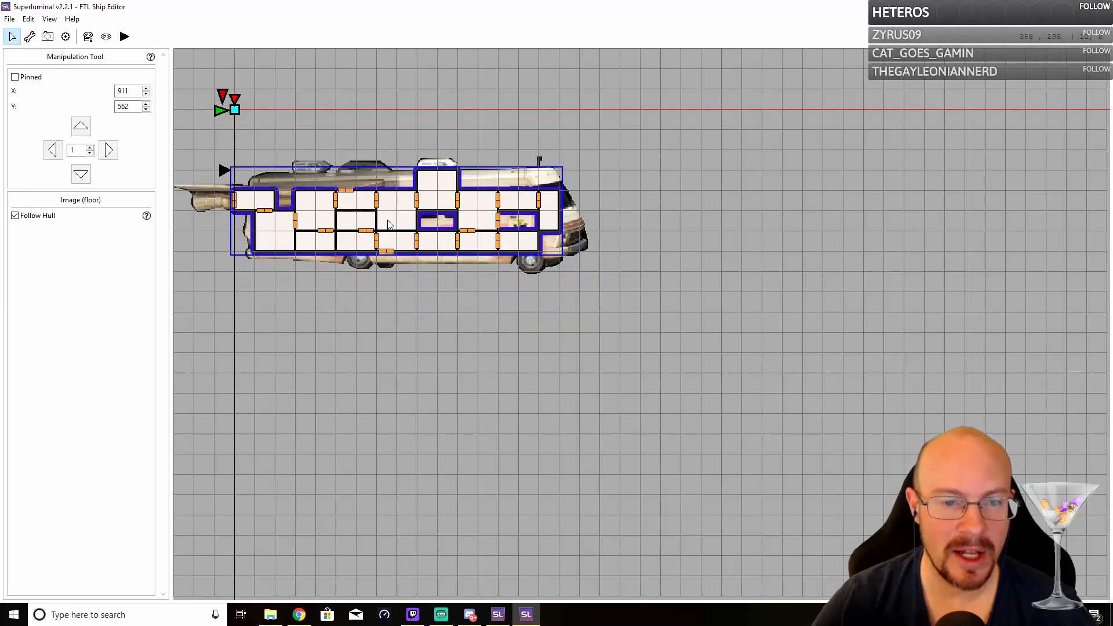
click(49, 21)
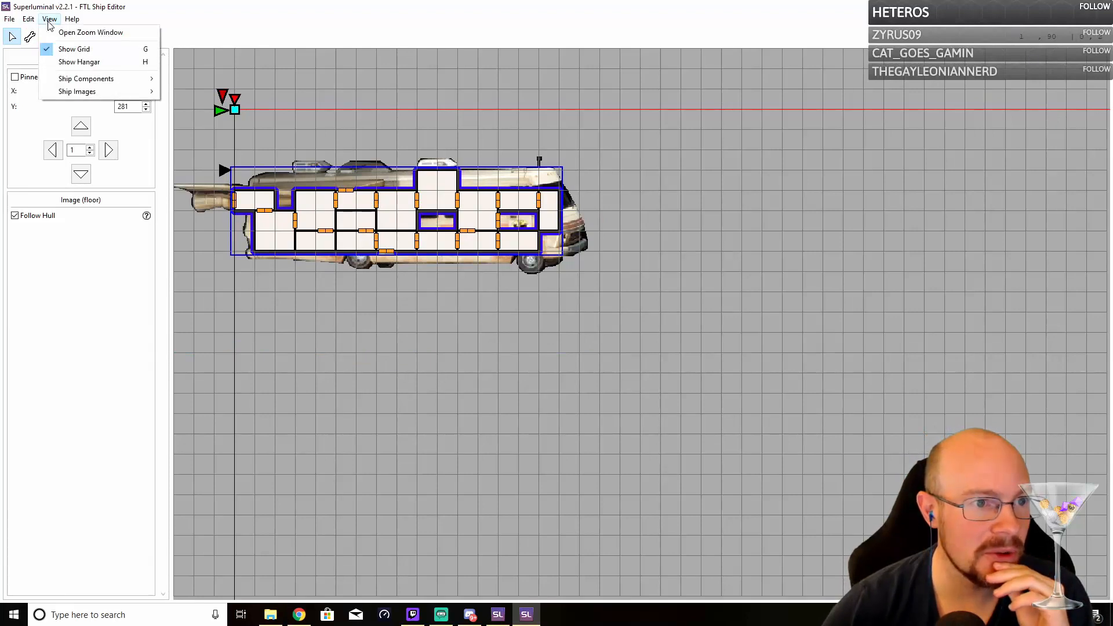
click(75, 61)
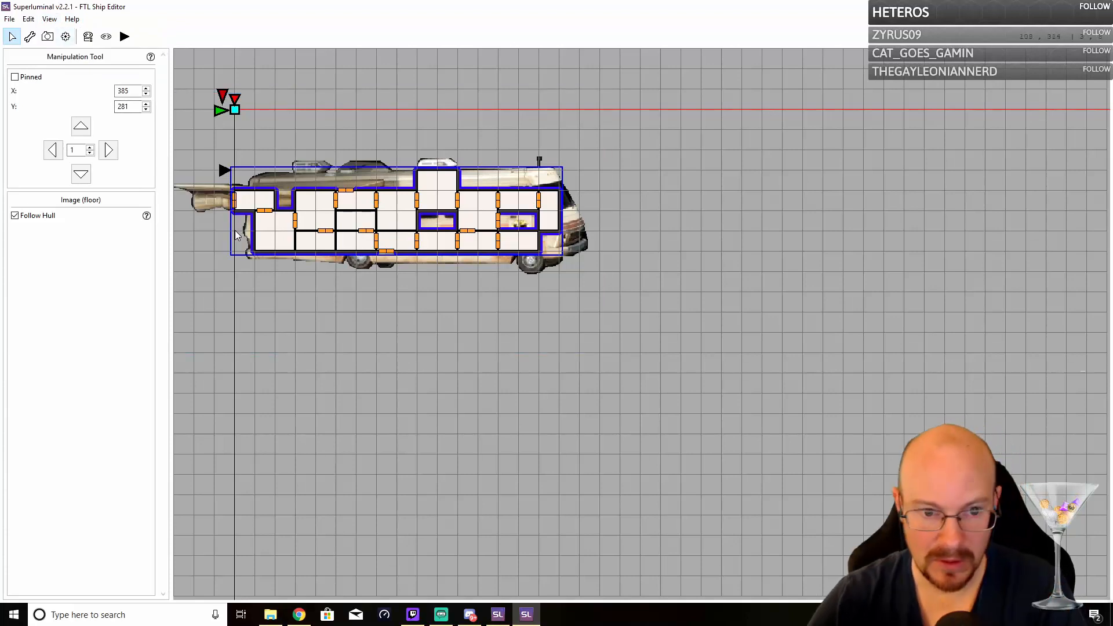
key(Left)
key(Left)
key(Left)
key(Right)
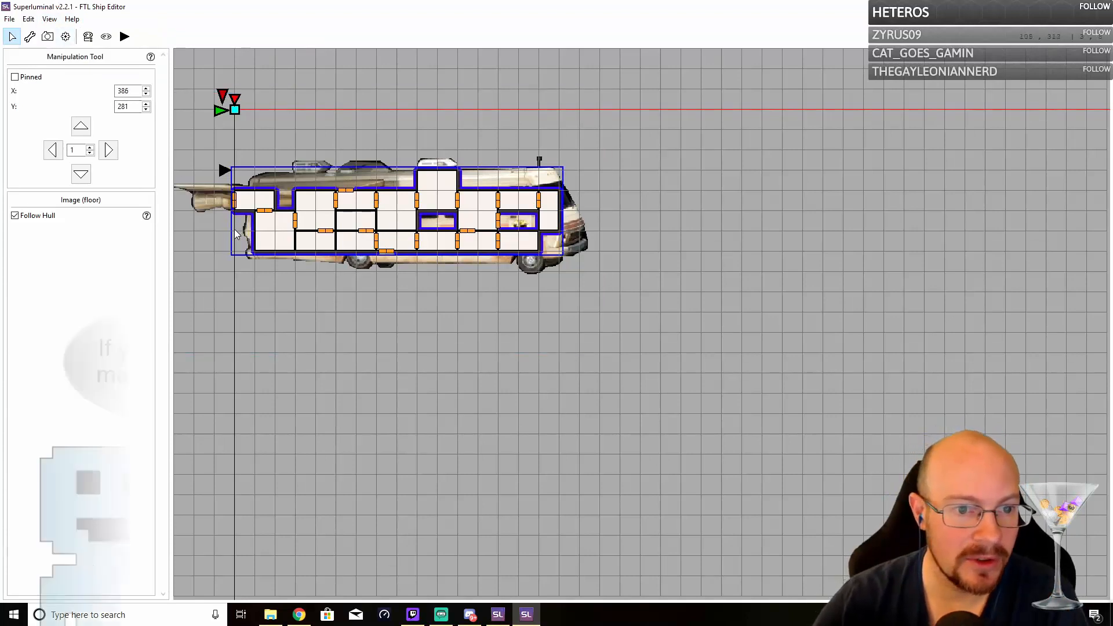
key(Up)
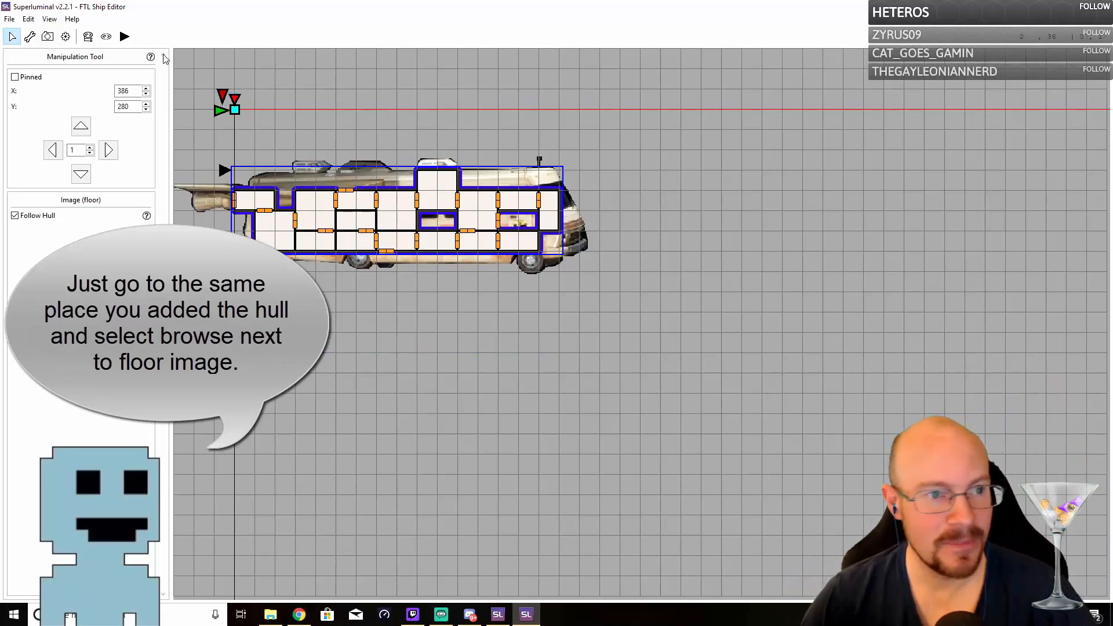
click(48, 19)
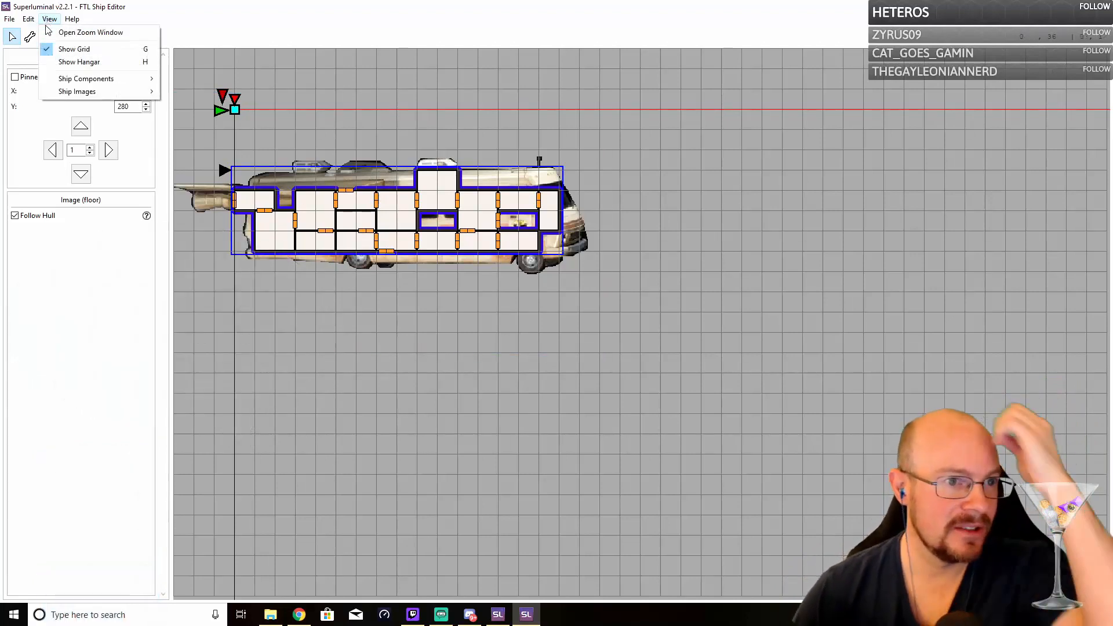
mouse_move(27, 22)
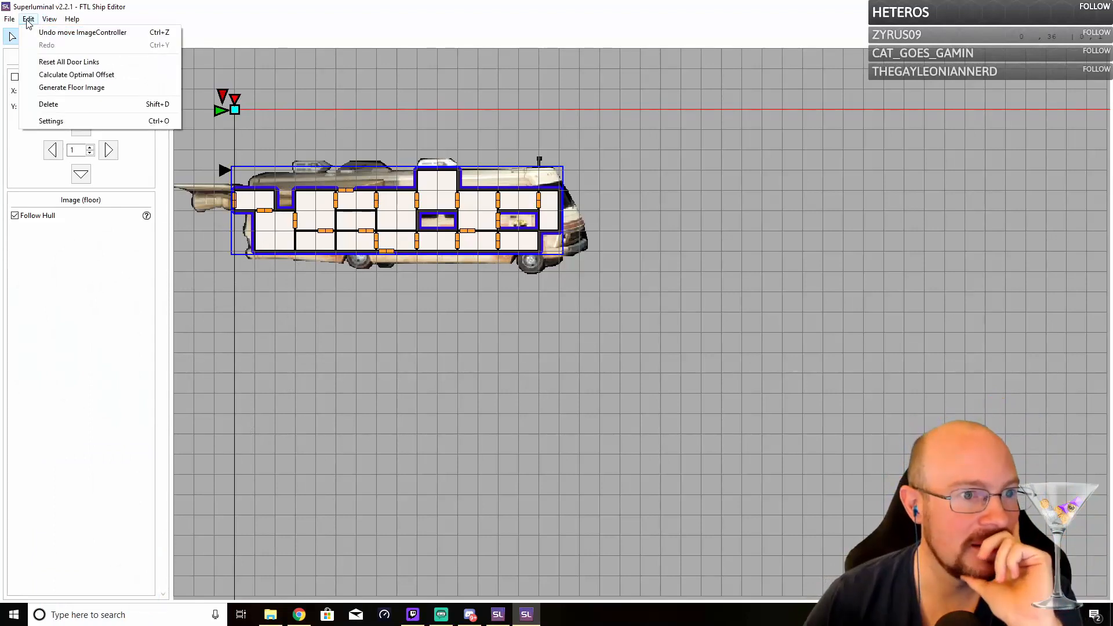
click(16, 21)
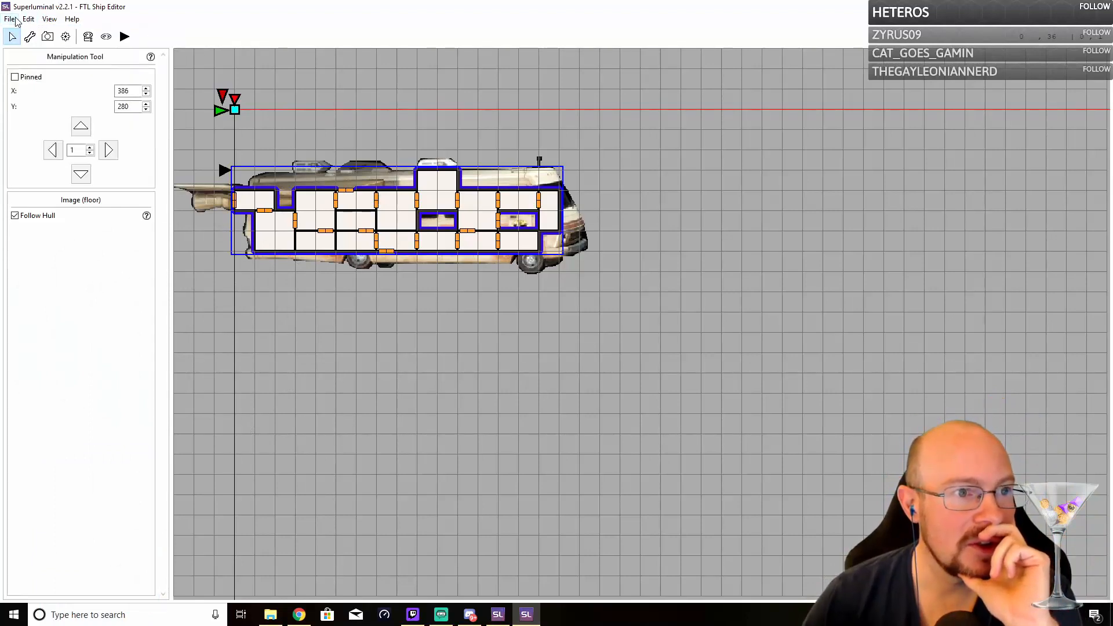
Load Win_Cloak.png from the Winnebago Care Package folder on the system as the ship's cloak image
click(48, 37)
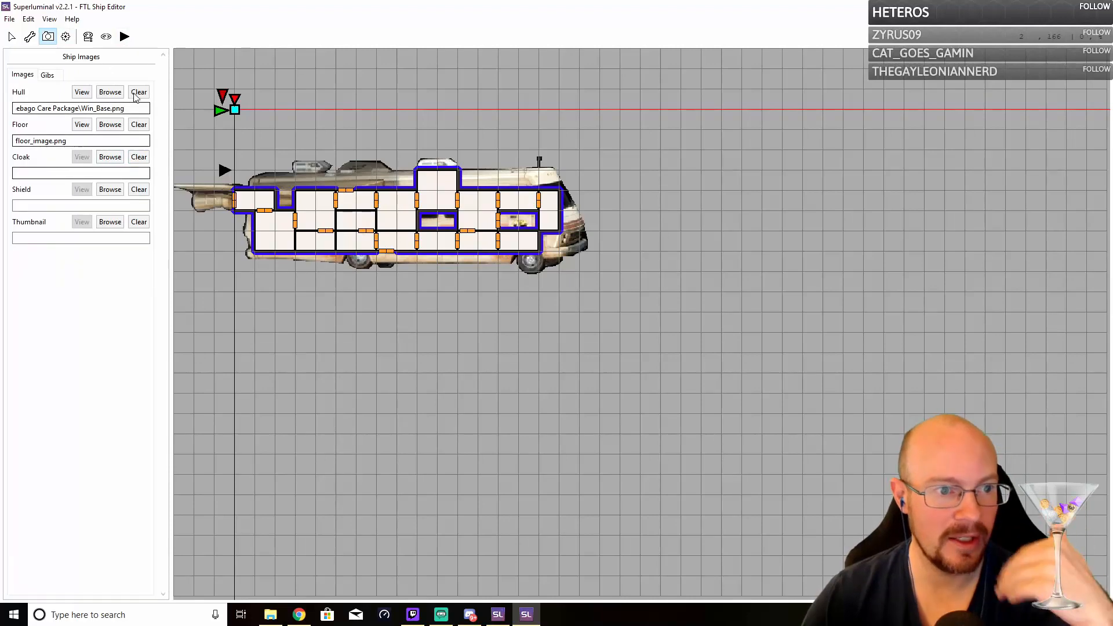
click(110, 157)
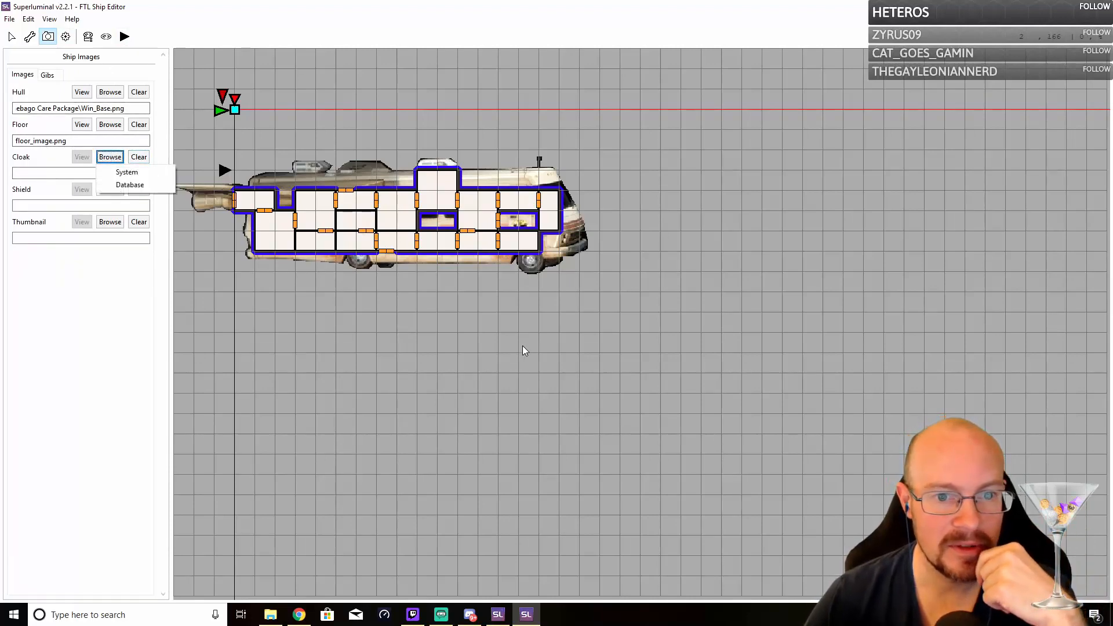
click(126, 172)
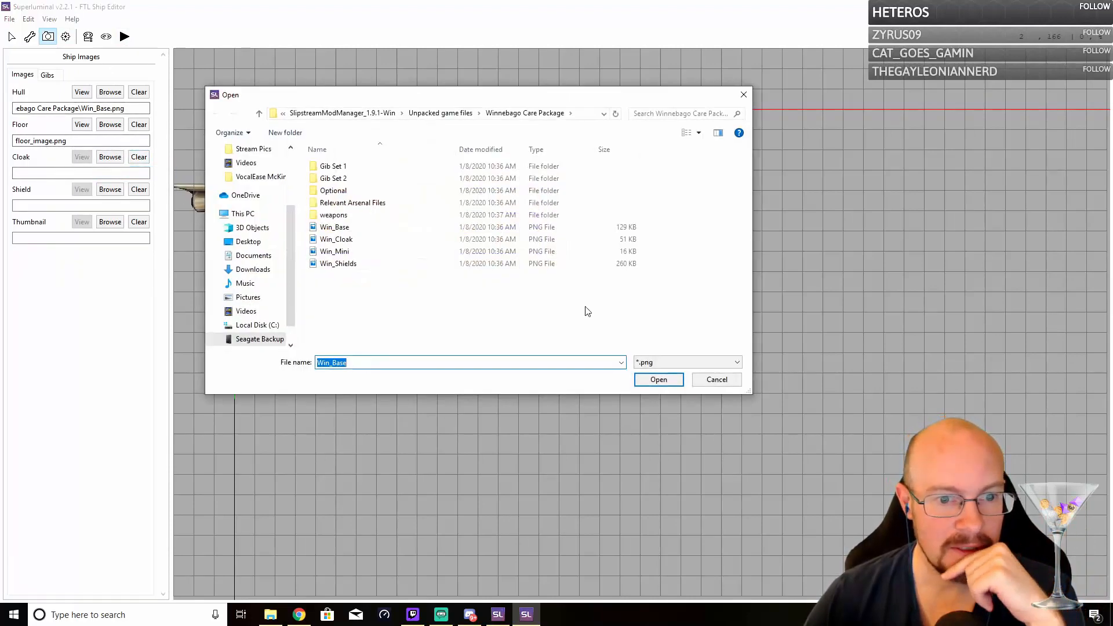
click(342, 239)
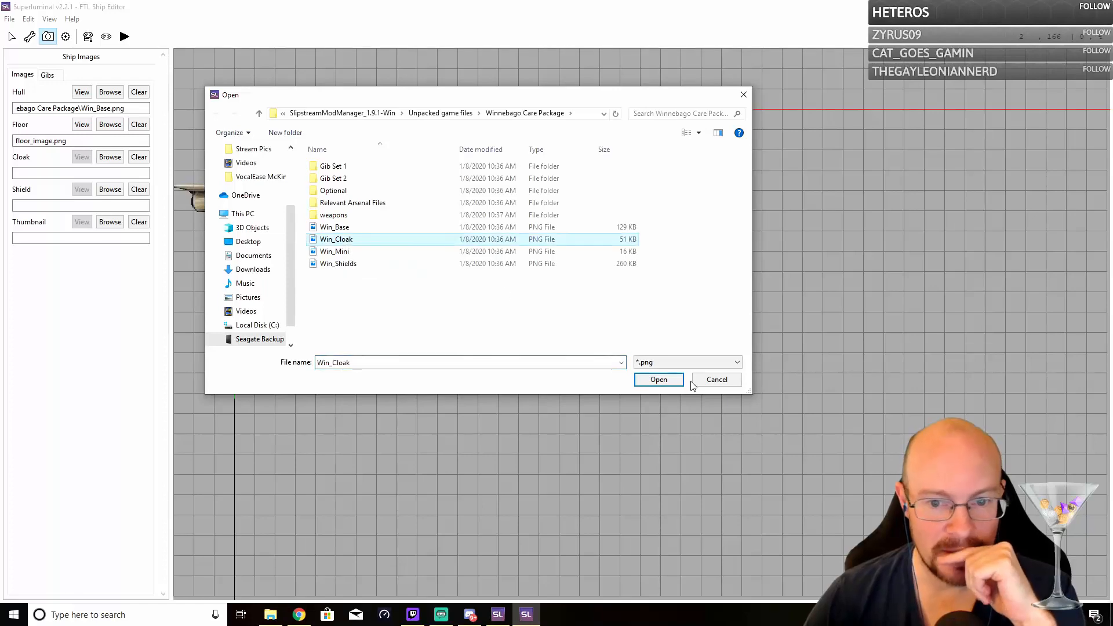
click(658, 380)
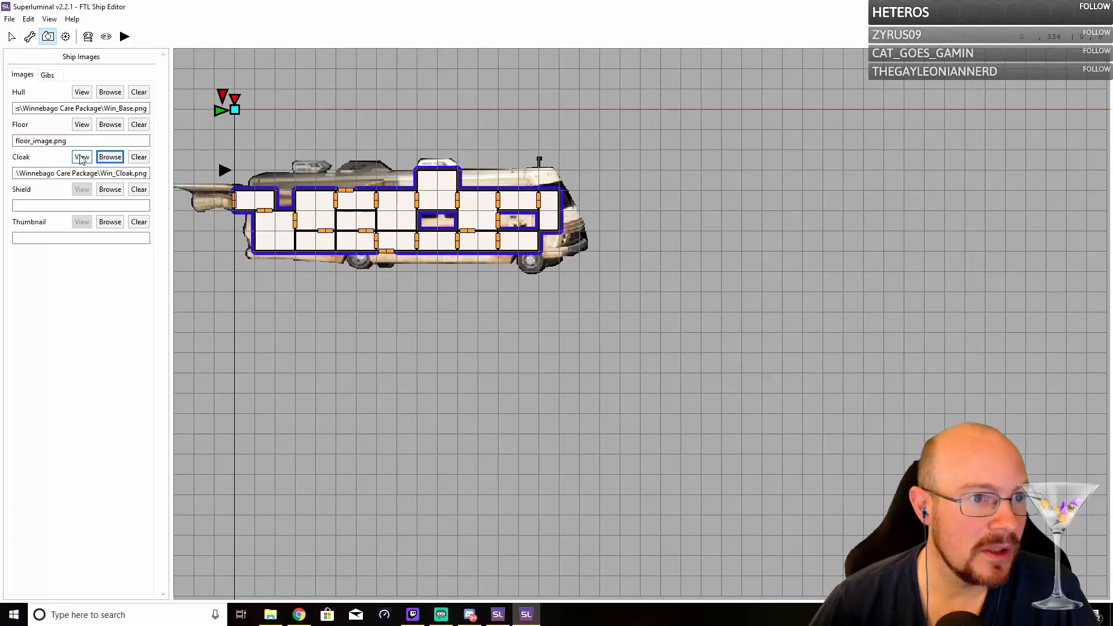
Preview the ship's cloaked appearance by switching the cloak display on and off, leaving it off
click(103, 37)
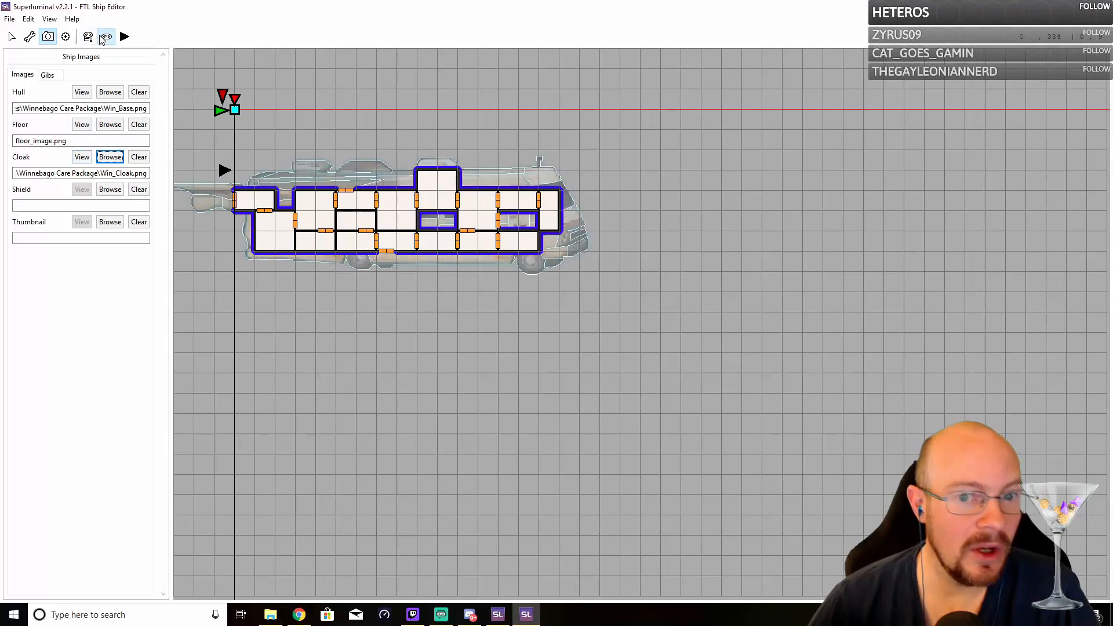
click(103, 37)
click(104, 37)
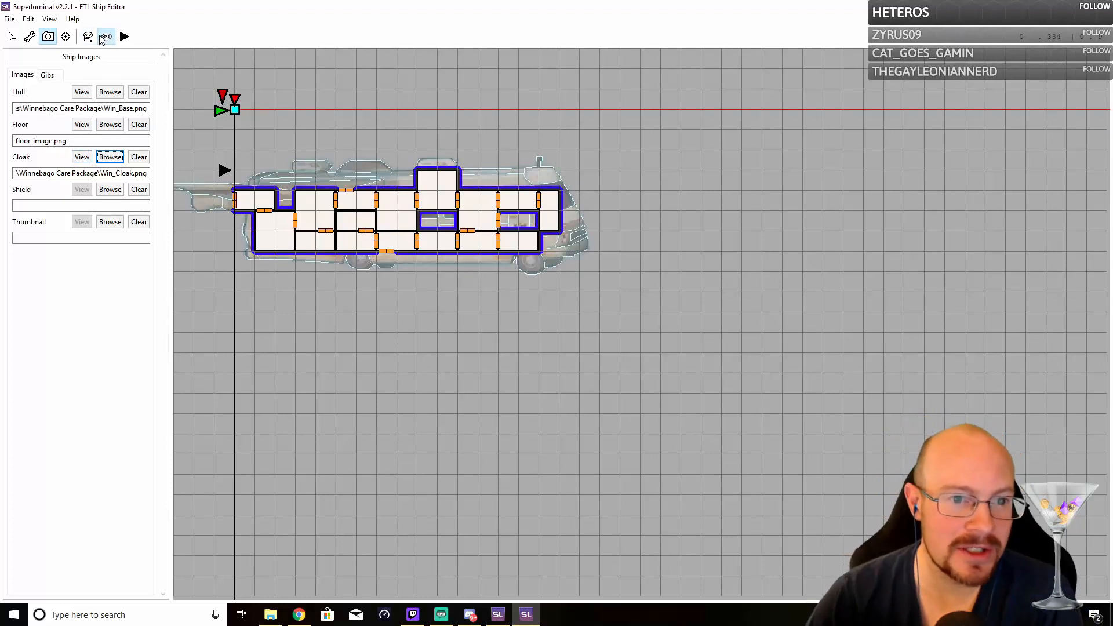
click(103, 37)
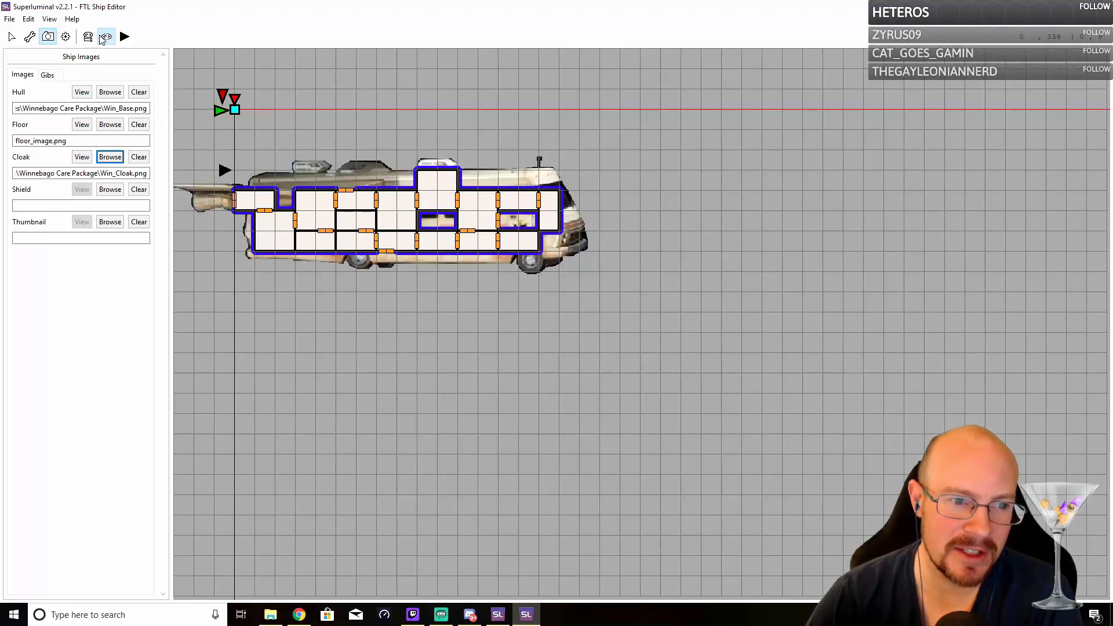
click(103, 38)
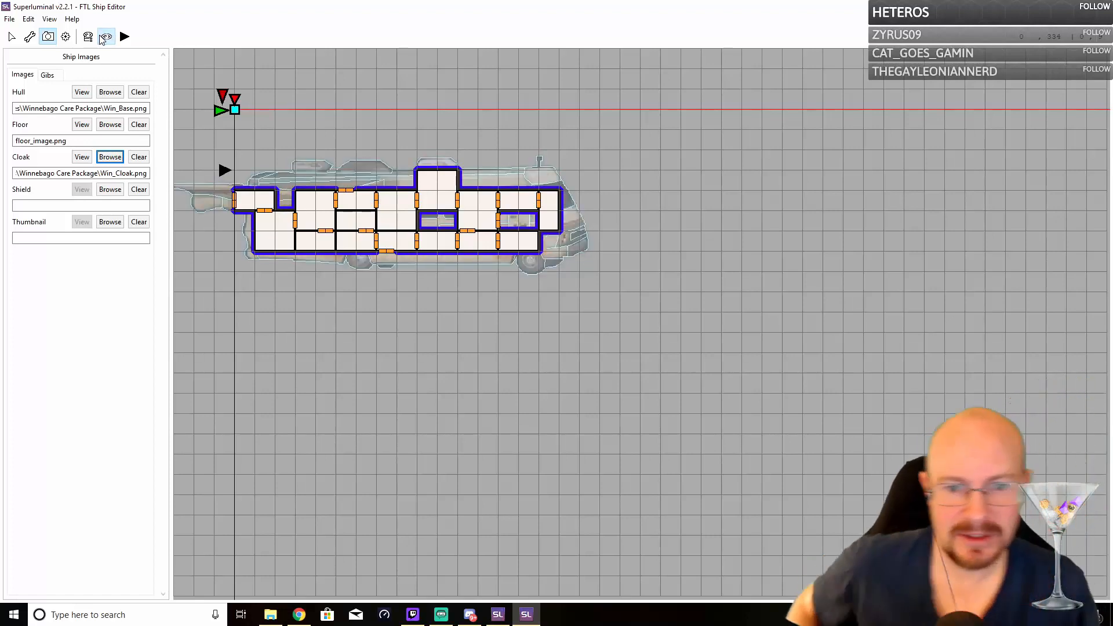
click(103, 38)
click(103, 37)
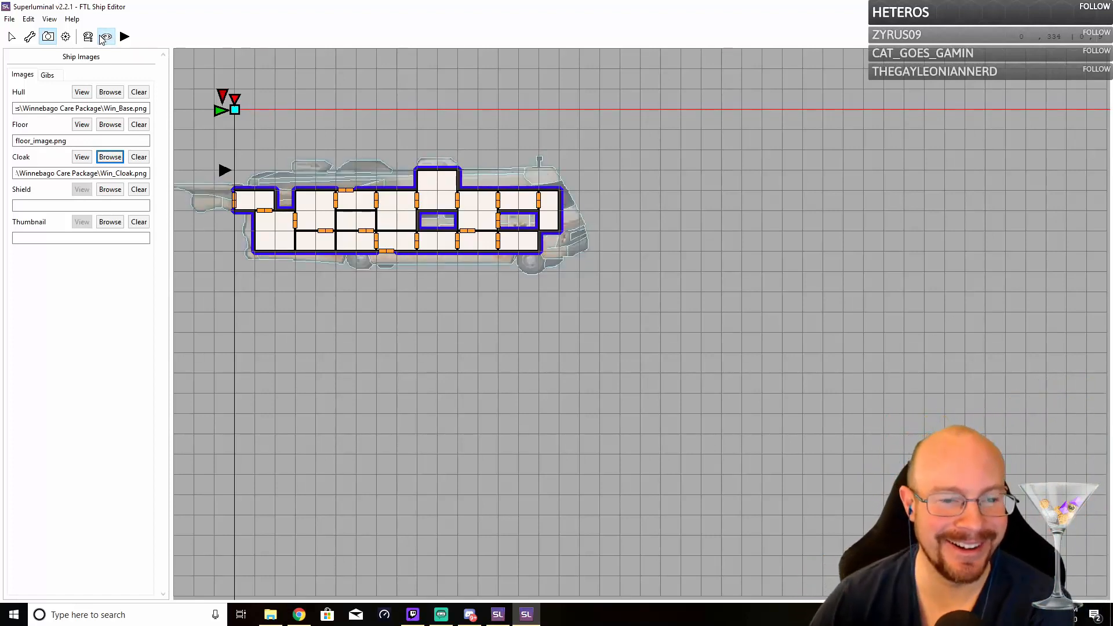
click(104, 37)
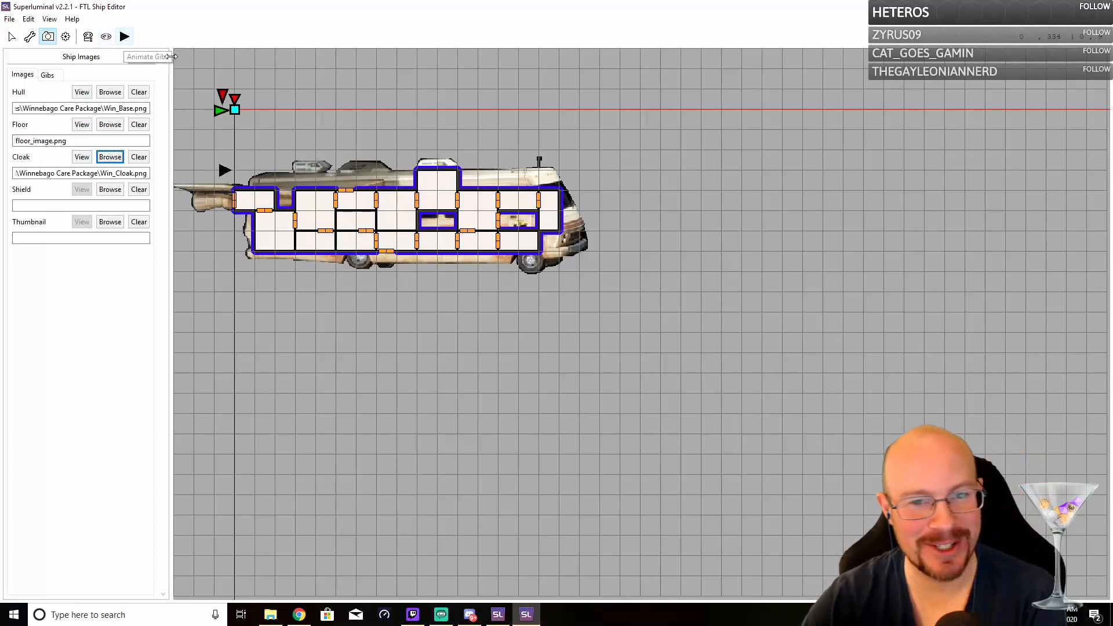
Load Win_Shields.png from the Winnebago Care Package folder on the system as the ship's shield image
click(110, 189)
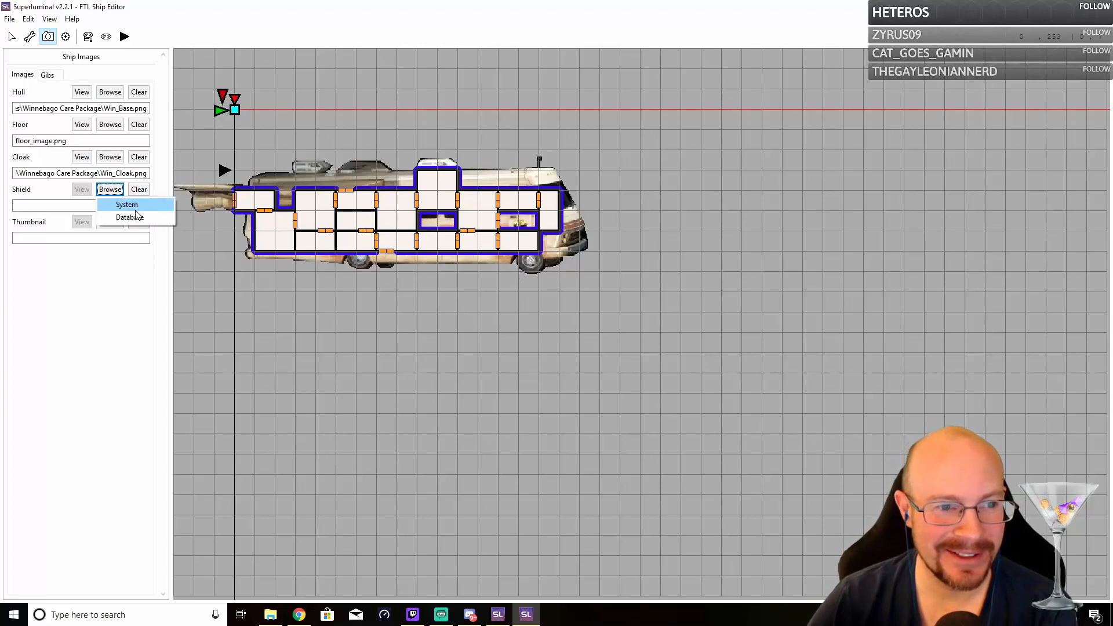
click(130, 204)
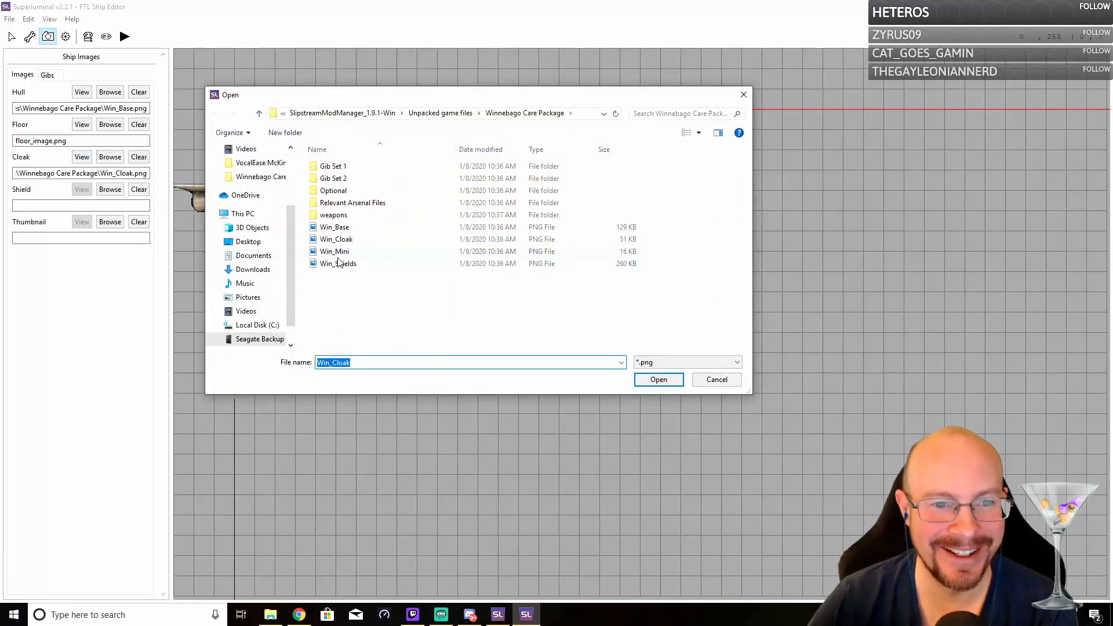
click(338, 264)
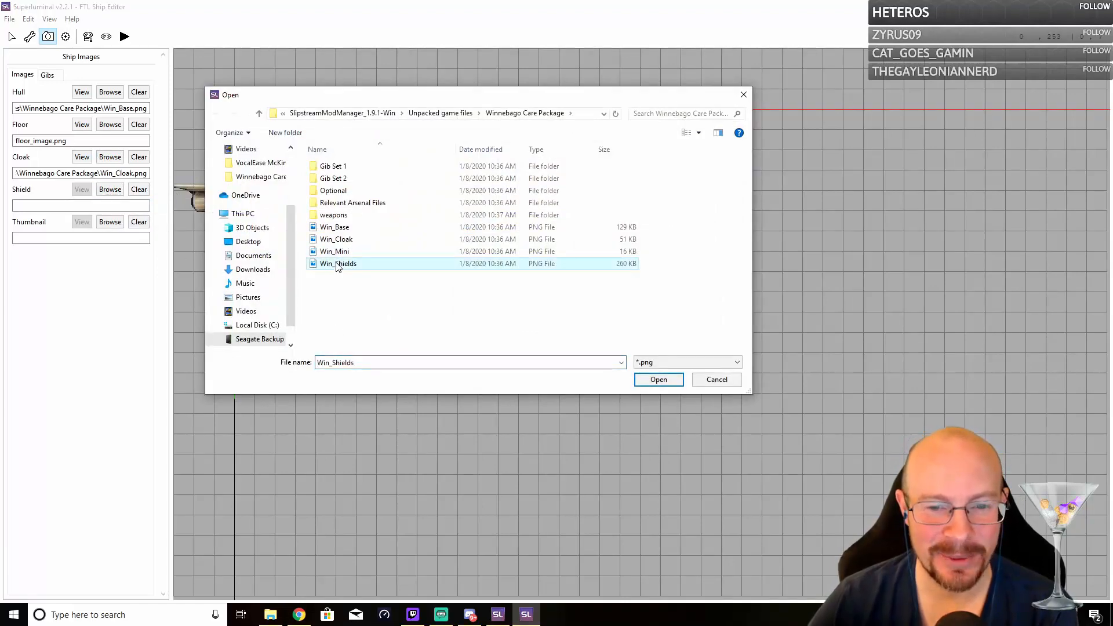
click(661, 381)
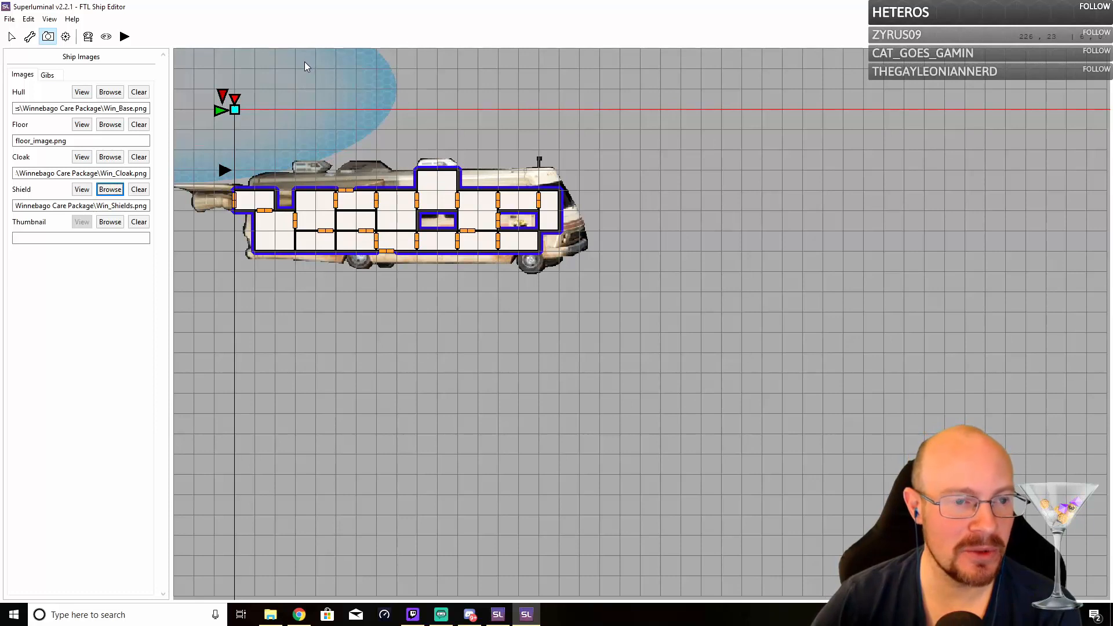
Move the shield image so it surrounds the whole ship, positioned at X 379, Y 293
click(11, 36)
drag(263, 82, 486, 206)
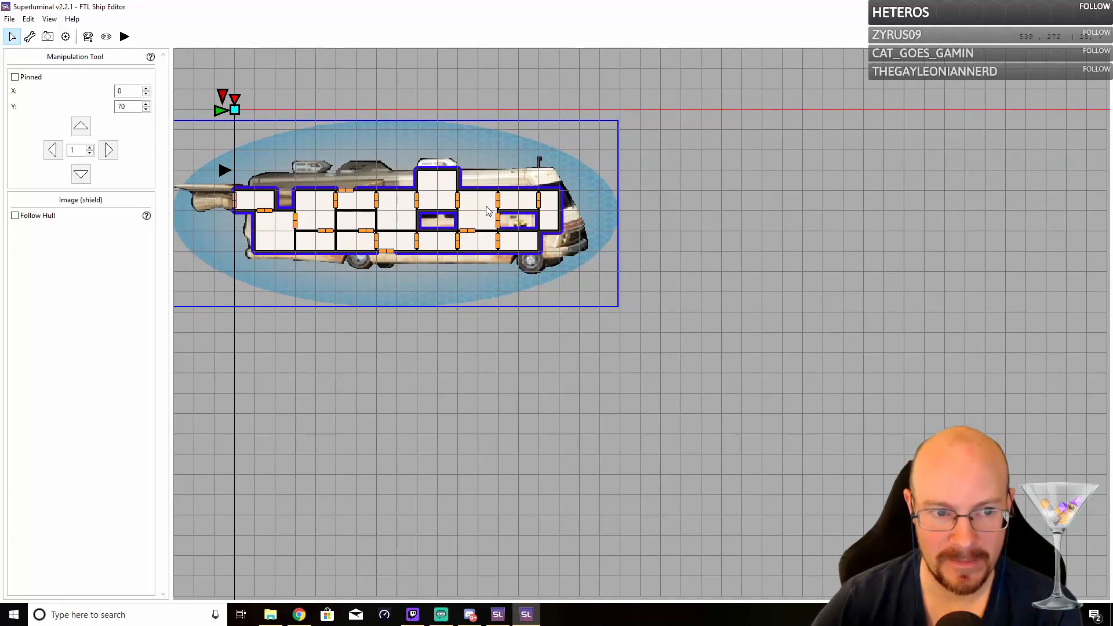
mouse_move(485, 206)
mouse_down()
mouse_move(503, 215)
mouse_move(485, 216)
mouse_up()
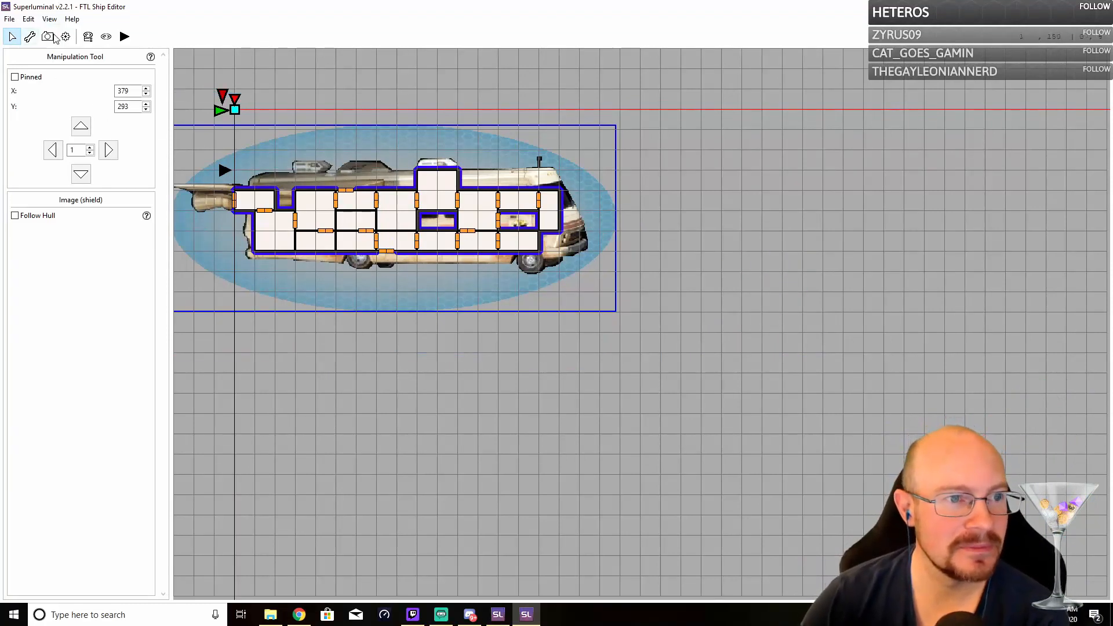
Load Win_Mini.png from the Winnebago Care Package folder on the system as the ship's thumbnail image
click(30, 37)
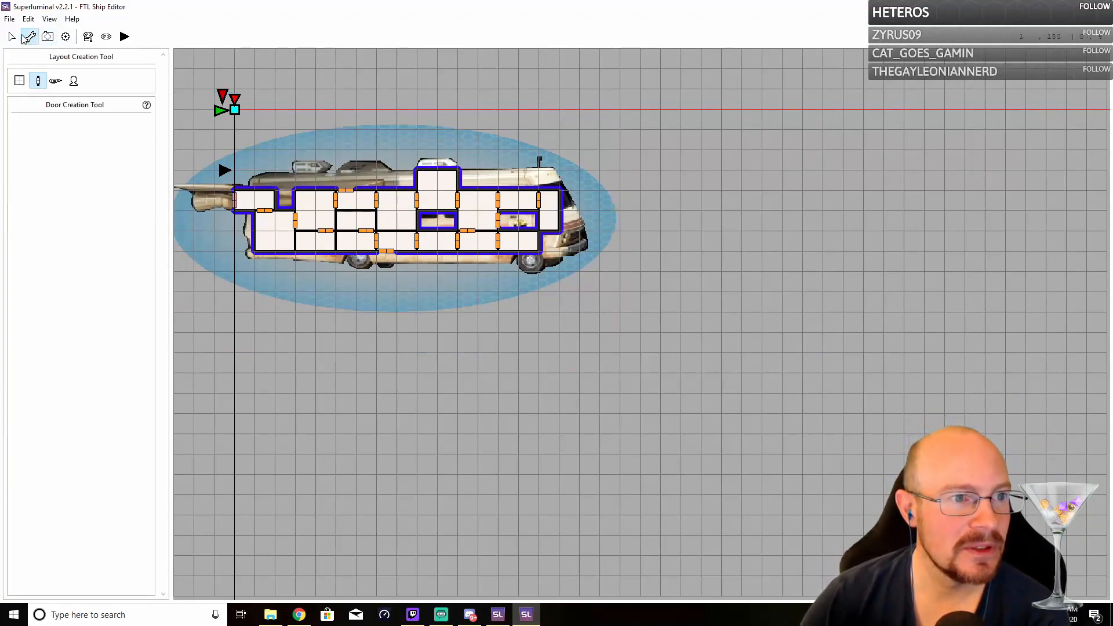
click(26, 39)
click(48, 37)
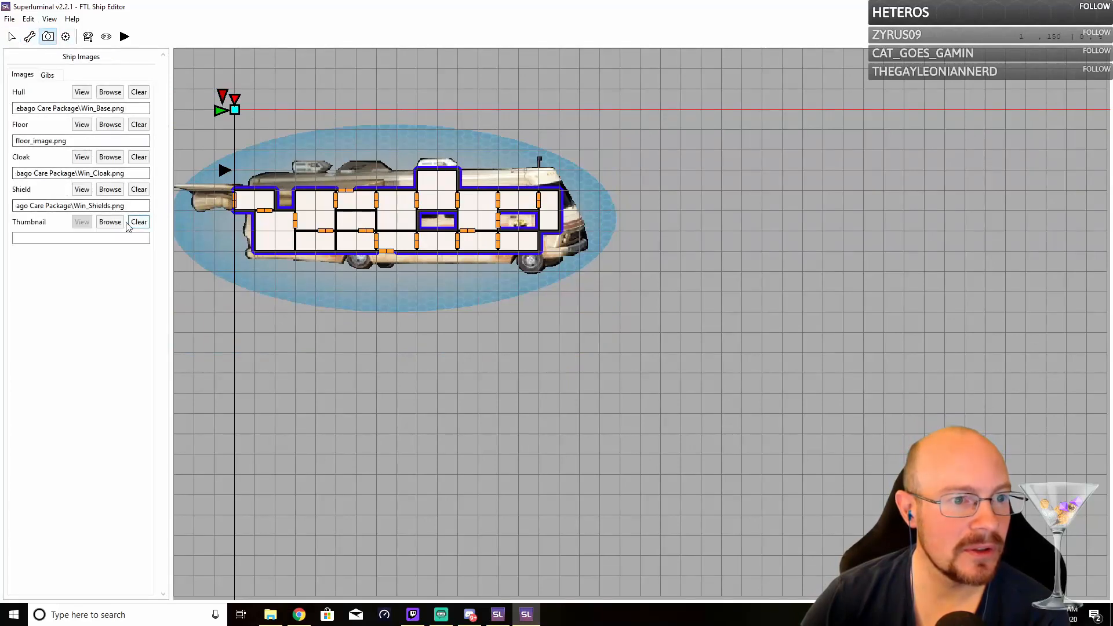
click(116, 224)
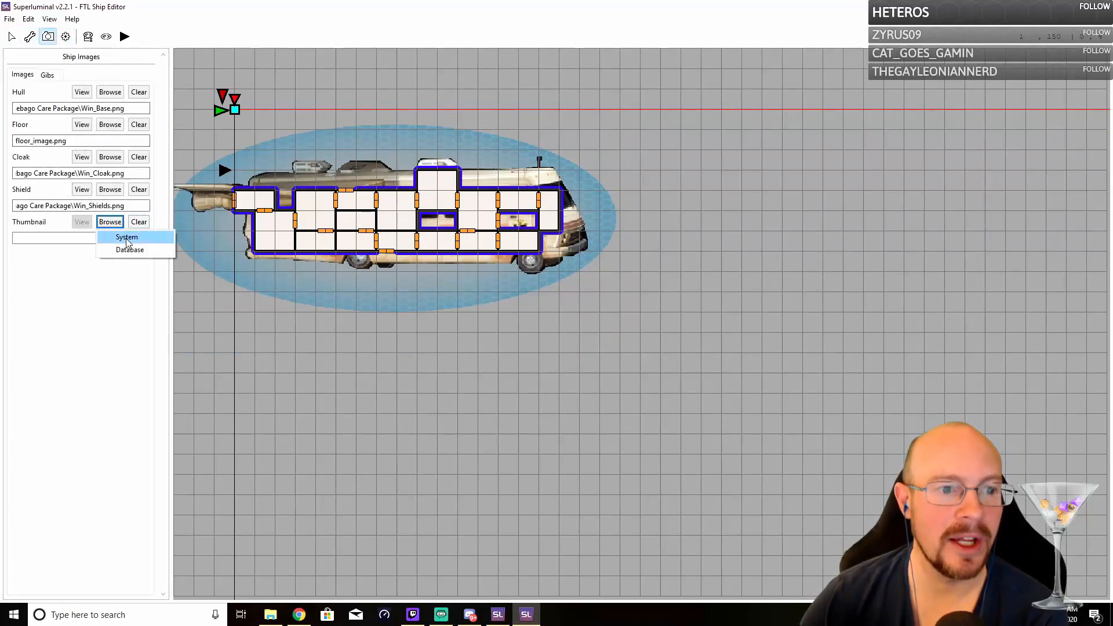
click(127, 237)
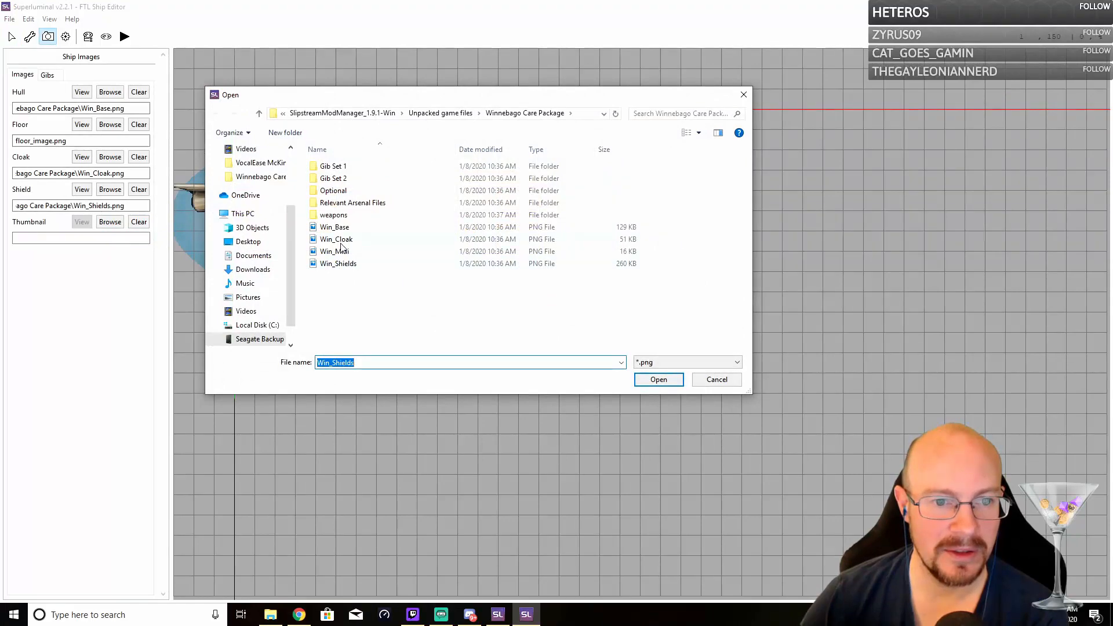
click(344, 252)
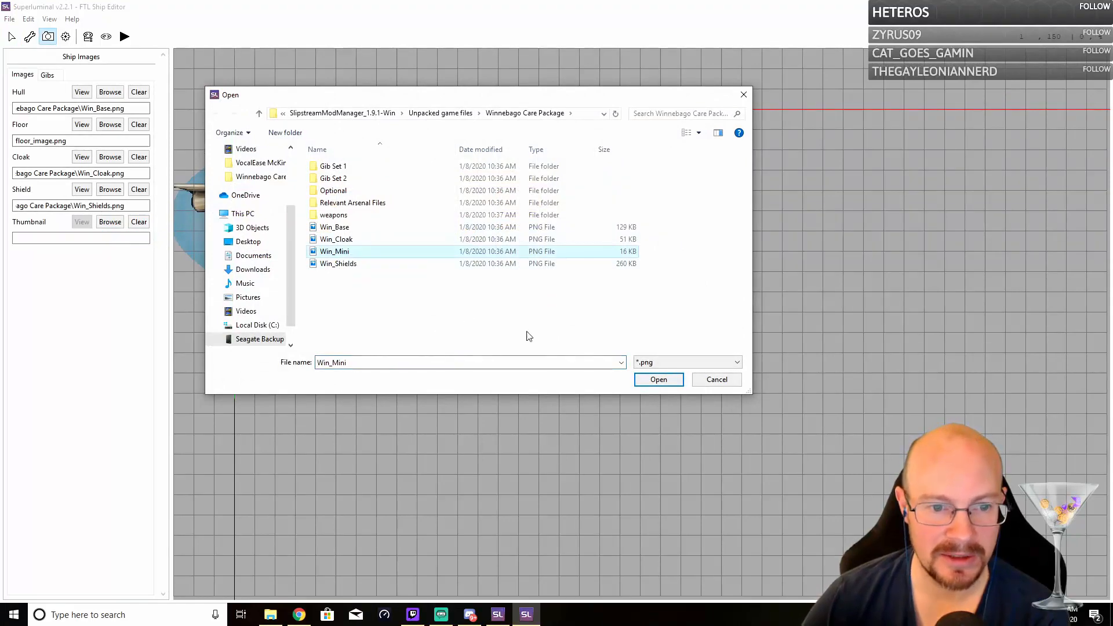
click(660, 379)
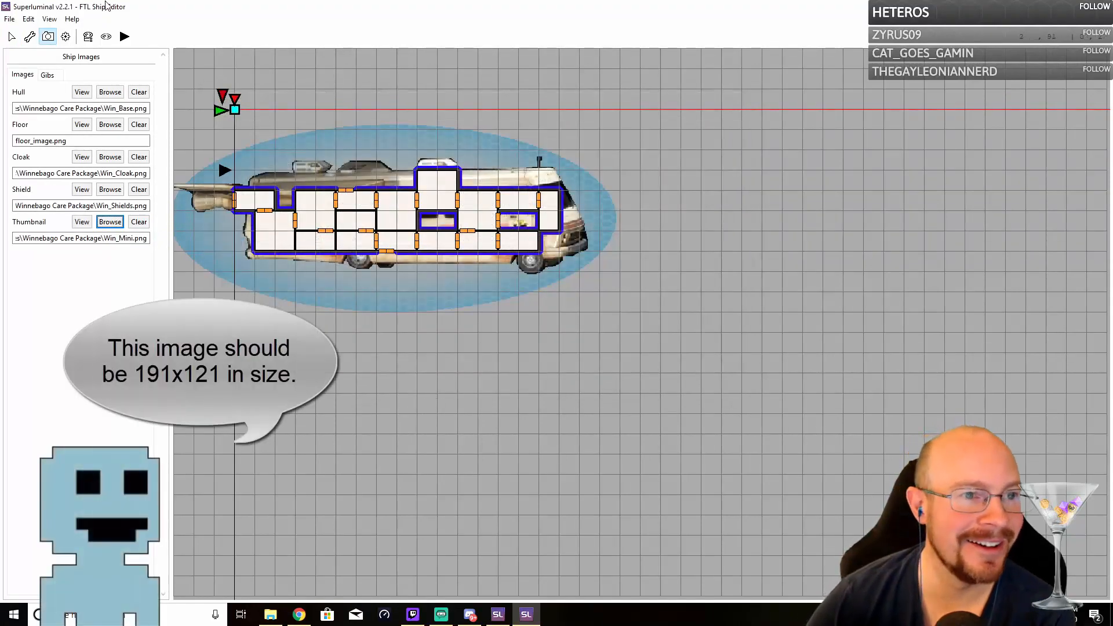
click(105, 40)
click(105, 40)
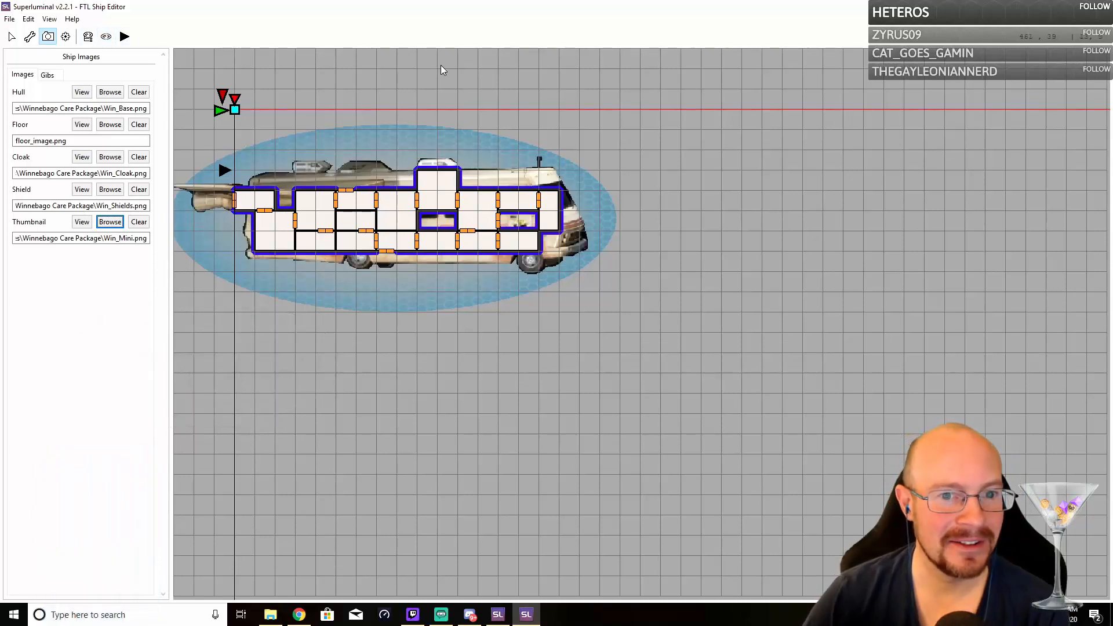
Switch to File Explorer and examine the images in the Gib Set 1 and Gib Set 2 folders of the Winnebago Care Package
click(51, 74)
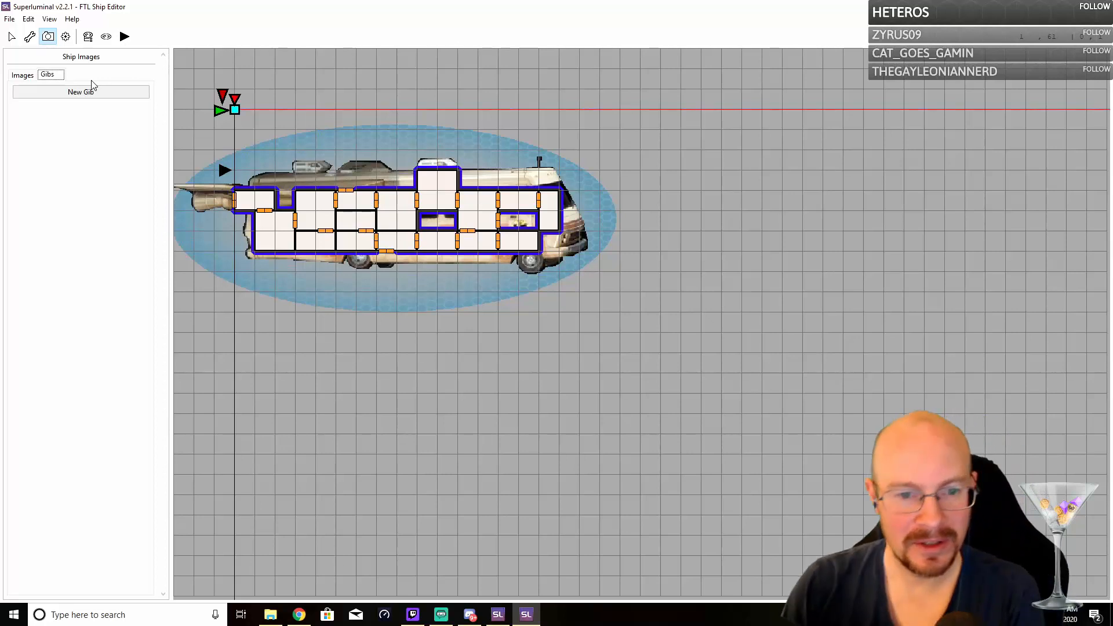
click(281, 618)
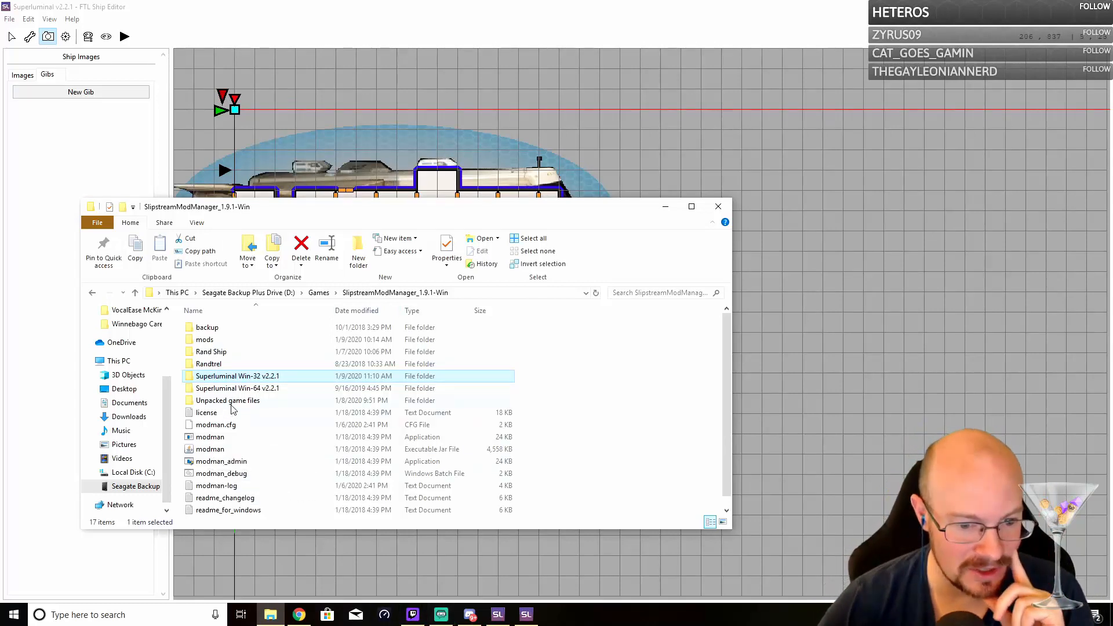
double_click(233, 402)
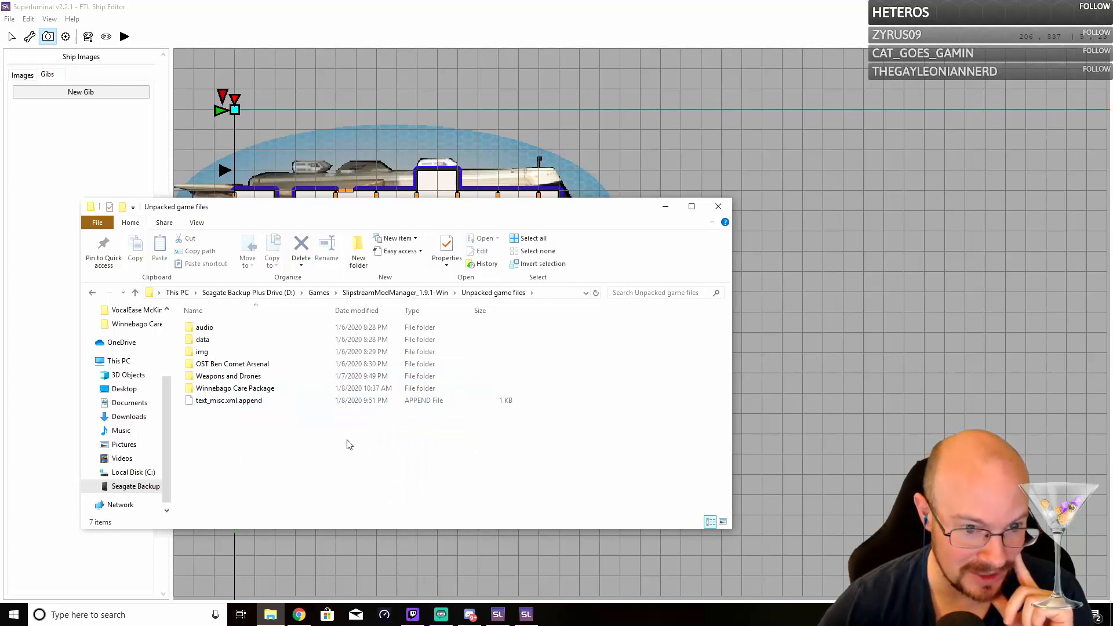
double_click(233, 391)
drag(318, 213, 539, 175)
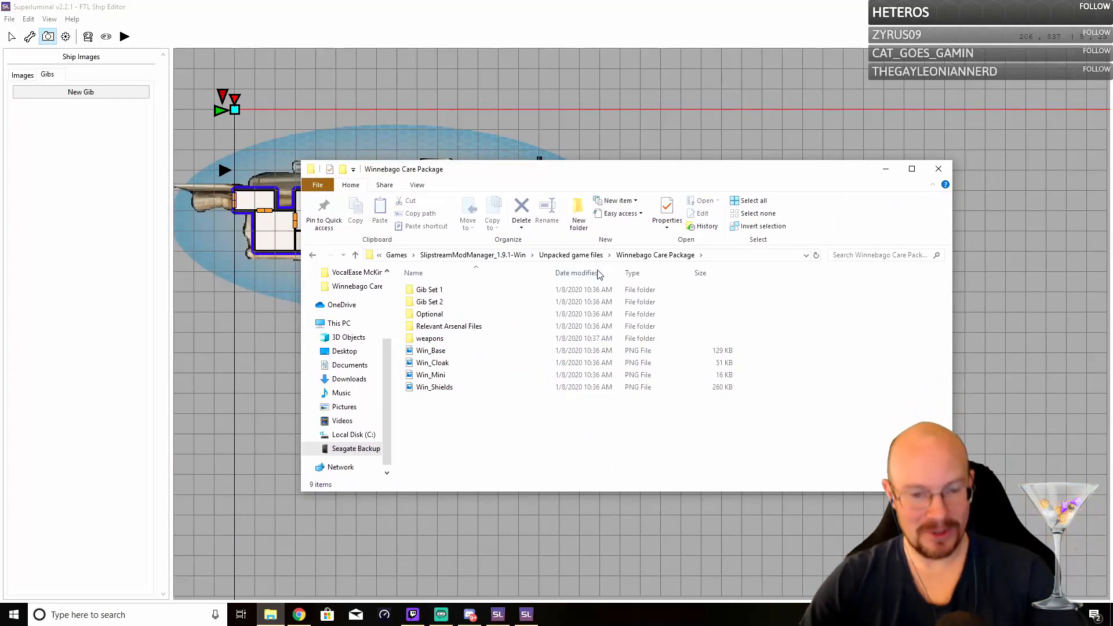
double_click(428, 291)
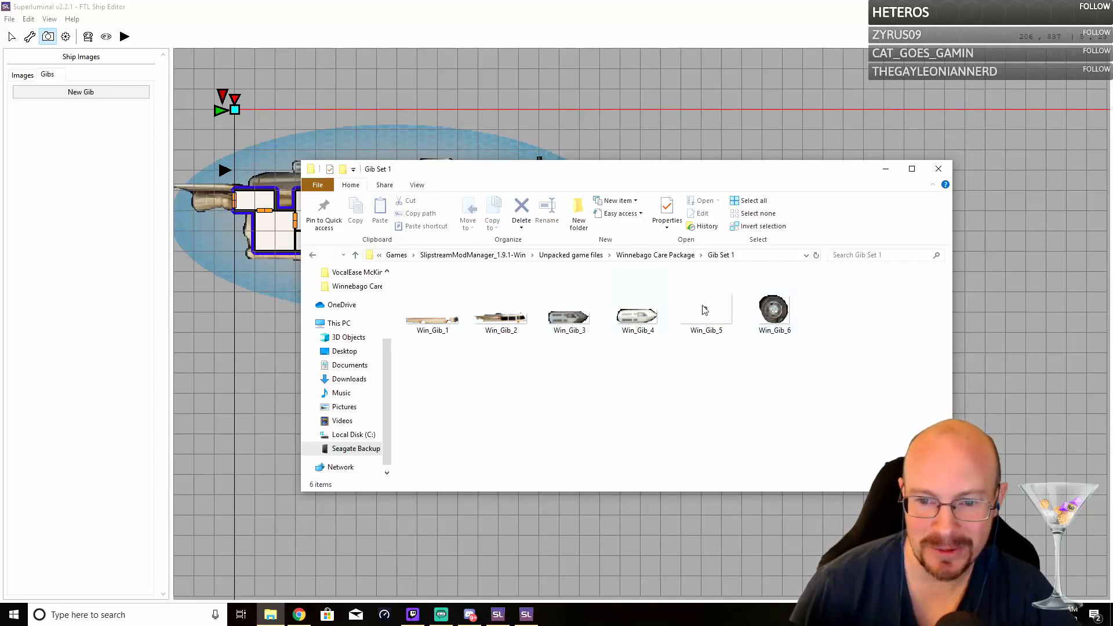
click(353, 257)
double_click(435, 302)
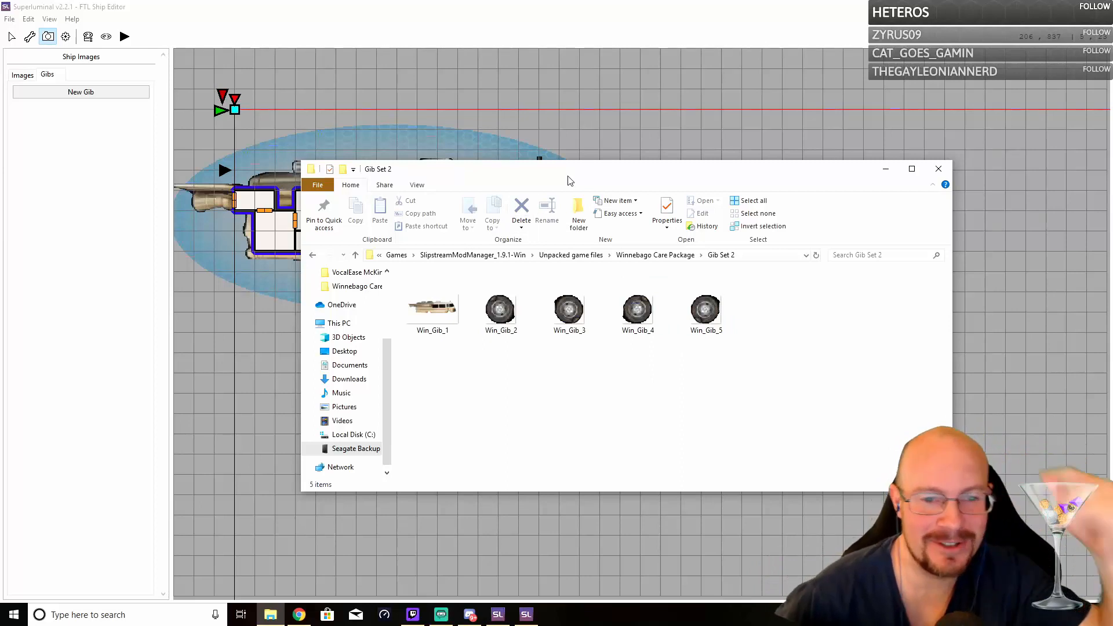
click(319, 4)
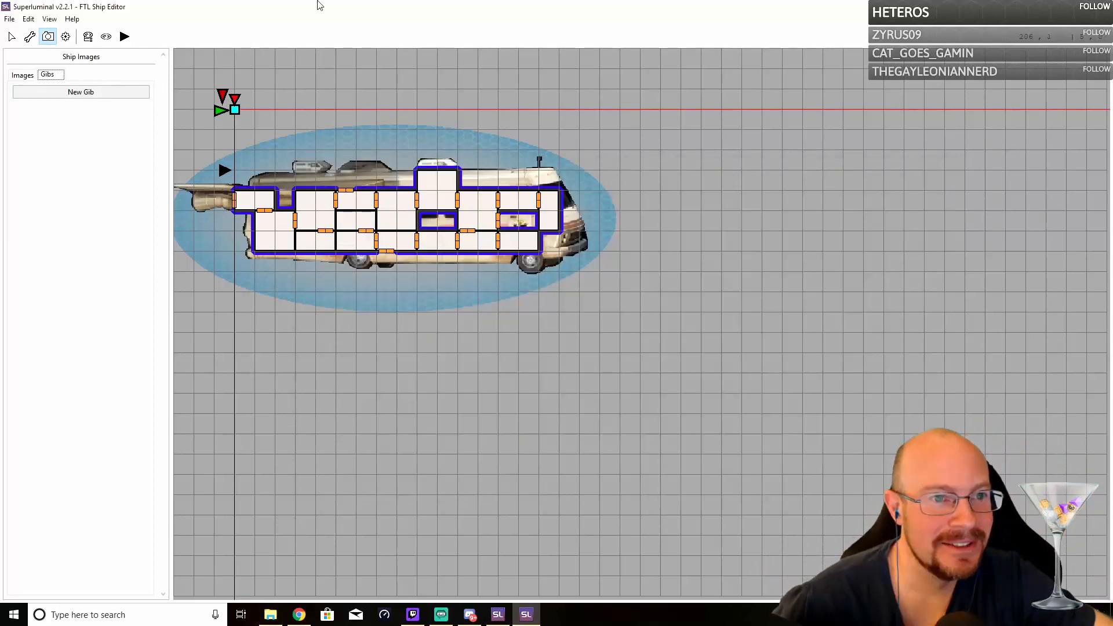
Start a new gib from the system and browse to Gib Set 2 in the Winnebago Care Package under SlipstreamModManager_1.9.1-Win's Unpacked game files
click(81, 92)
click(83, 106)
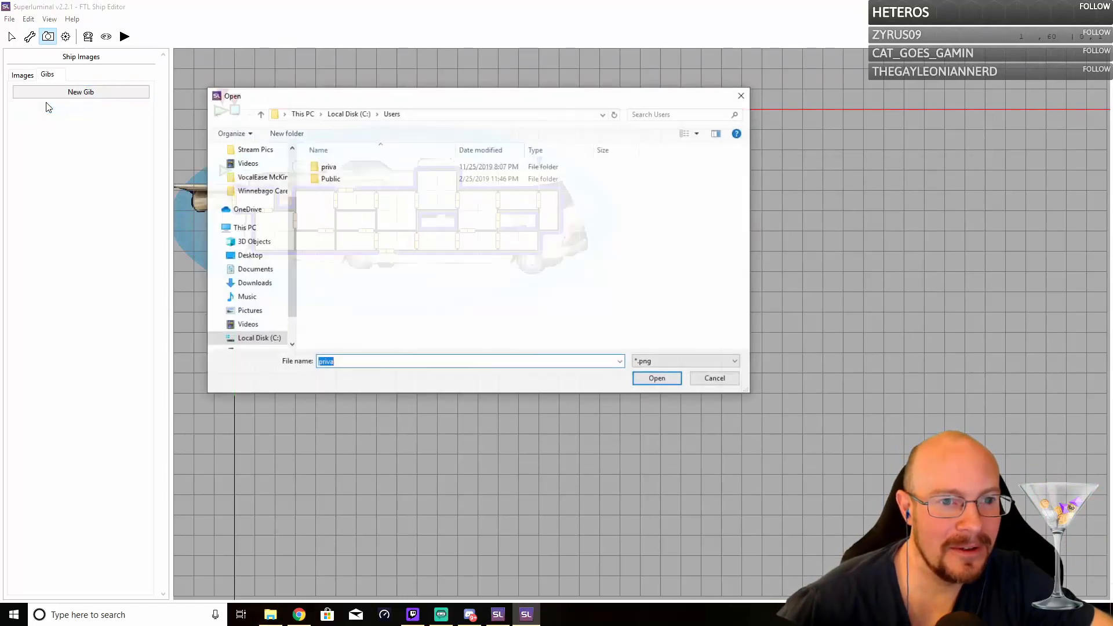
scroll(290, 277, down, 1)
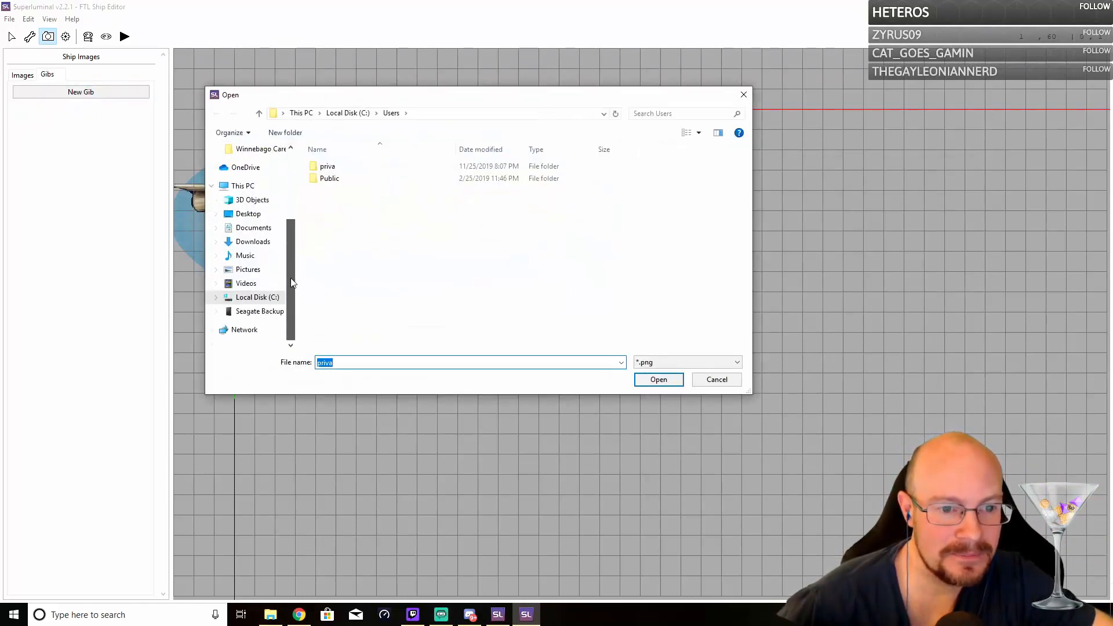
click(251, 312)
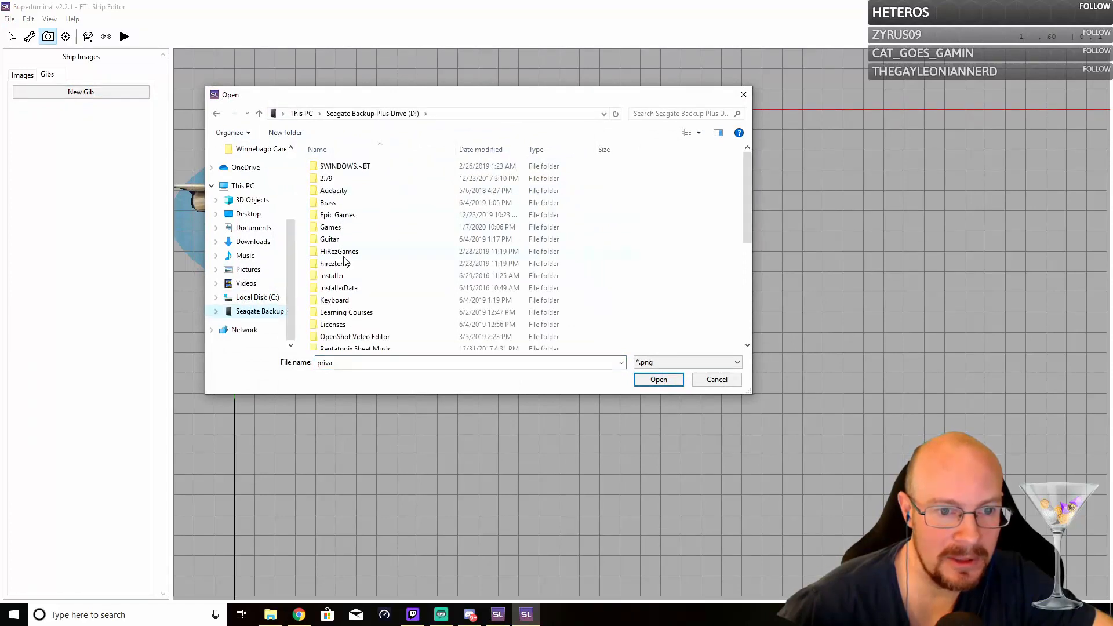
double_click(335, 228)
scroll(373, 285, down, 1)
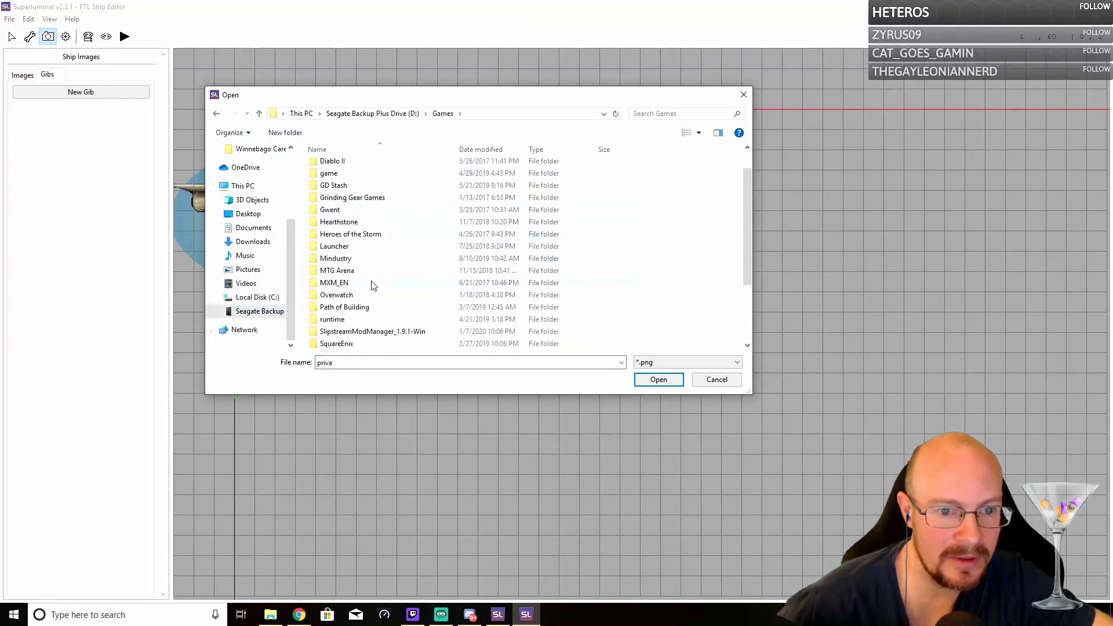
double_click(360, 331)
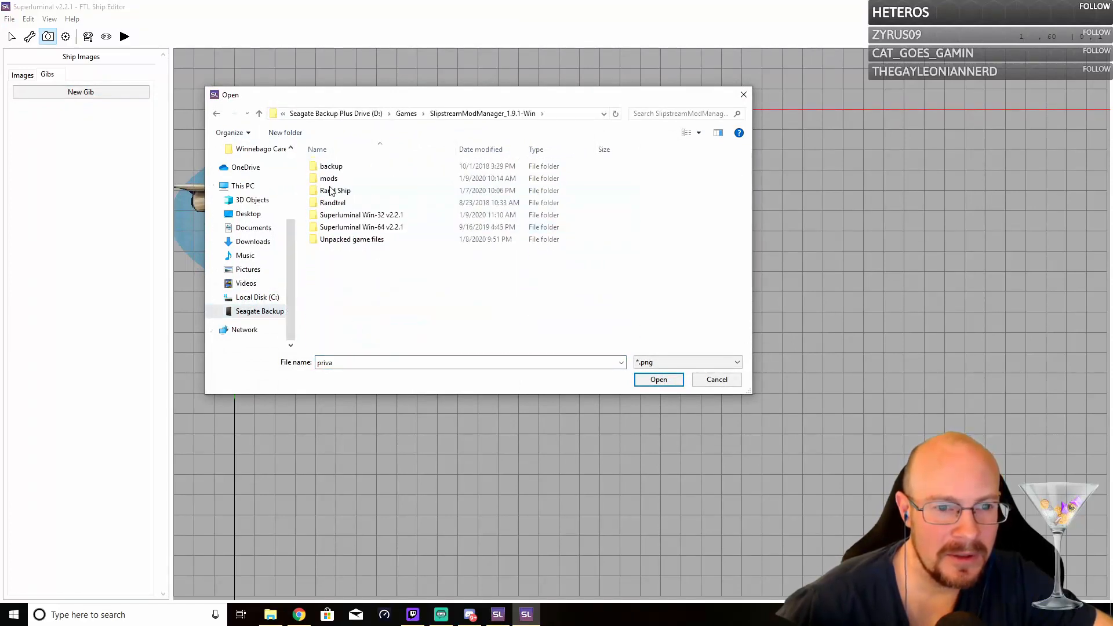
double_click(345, 239)
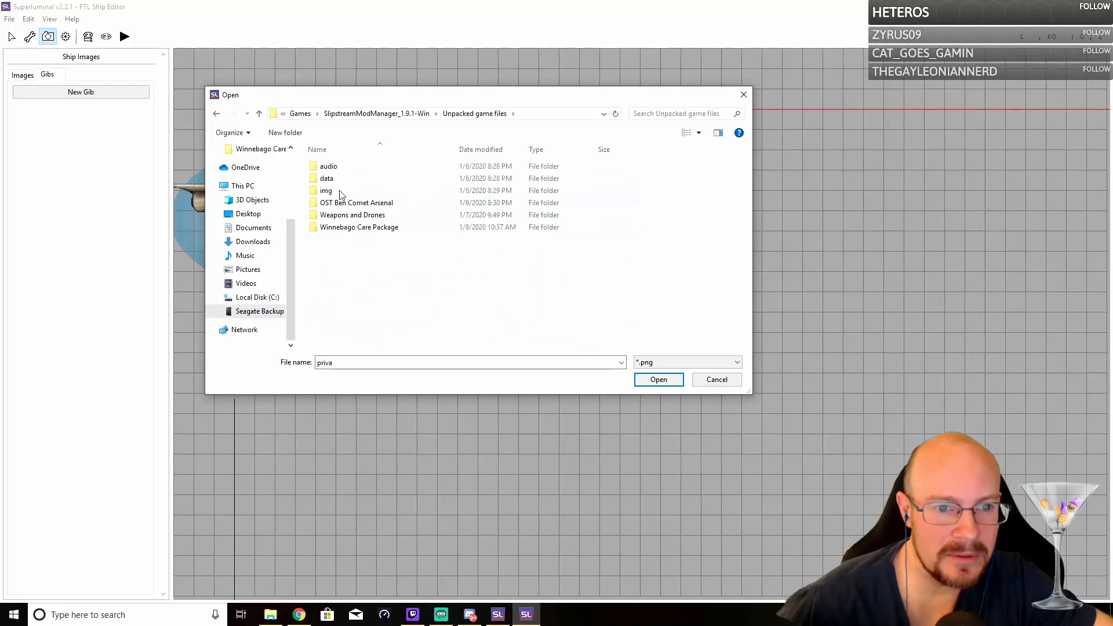
double_click(339, 228)
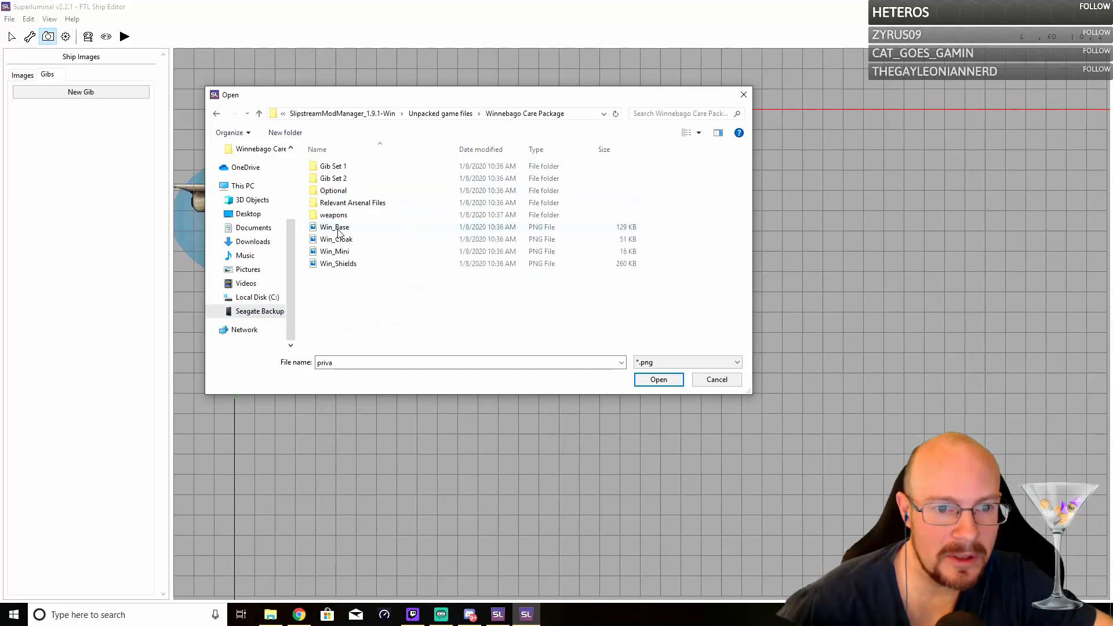
double_click(342, 181)
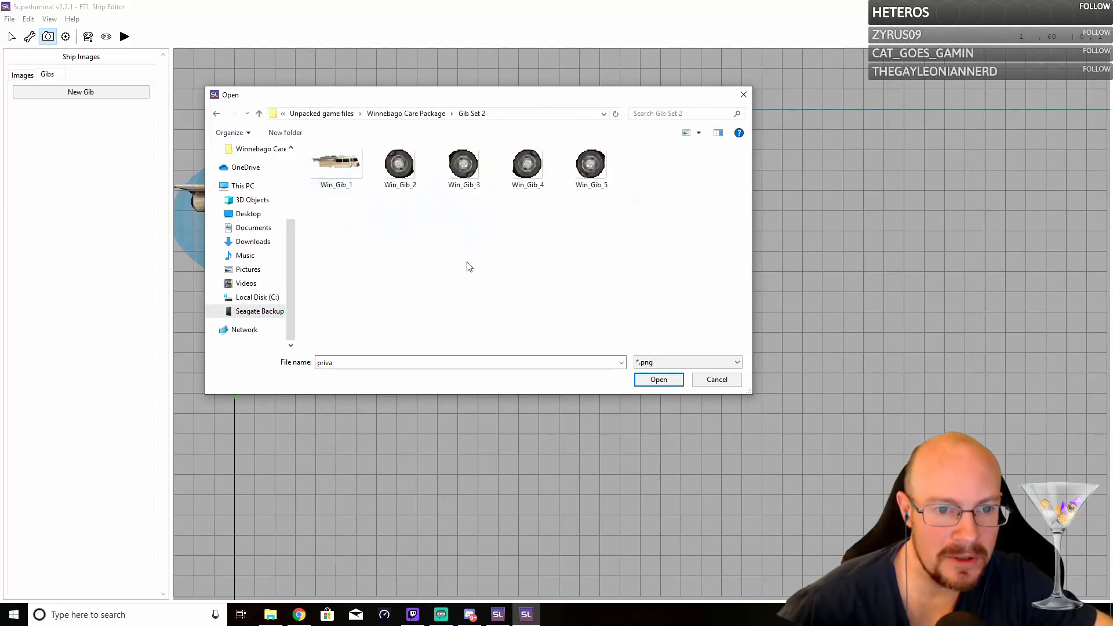
Load Win_Gib_1 as the ship's first gib and move it over the hull to X 358, Y 300
click(334, 169)
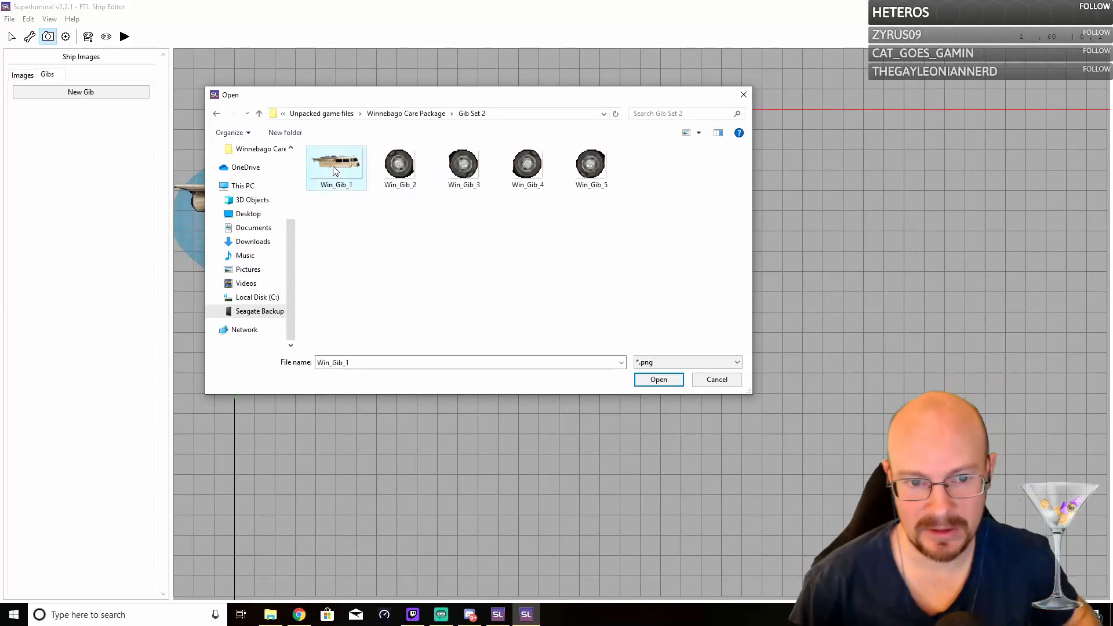
click(669, 380)
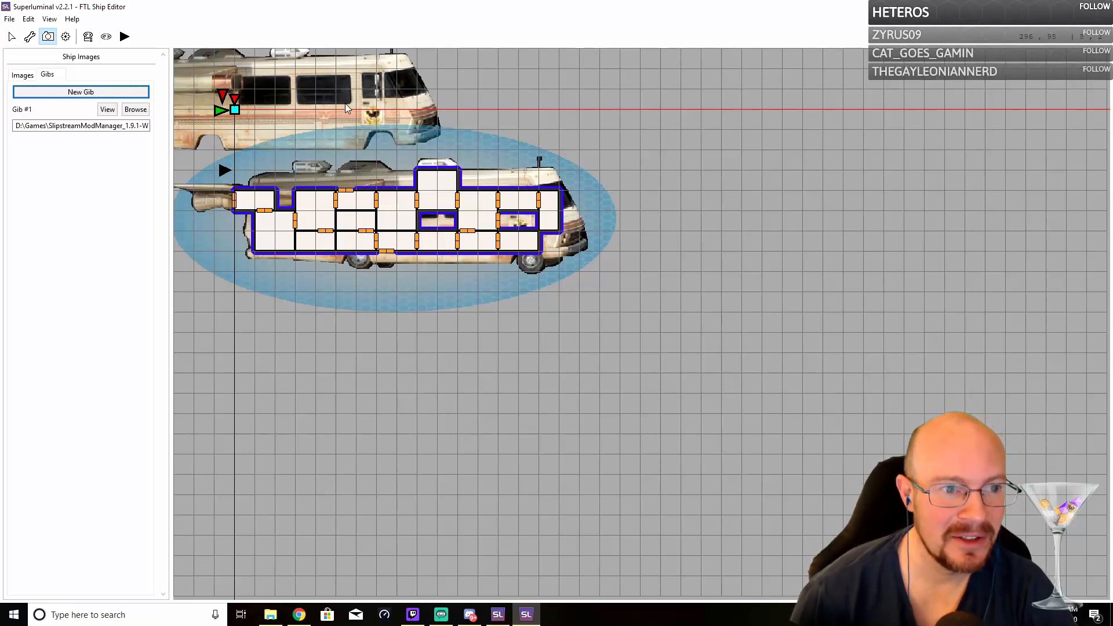
drag(276, 93, 424, 207)
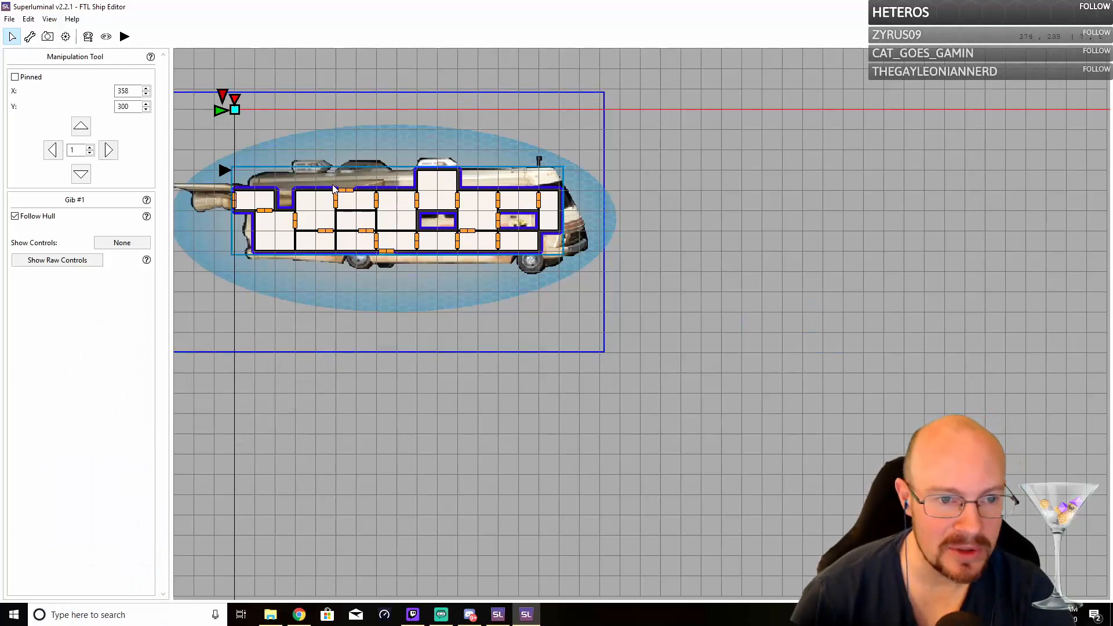
Add a second gib to the ship using the Win_Gib_2 wheel image from the Gib Set 2 folder on the system
click(30, 36)
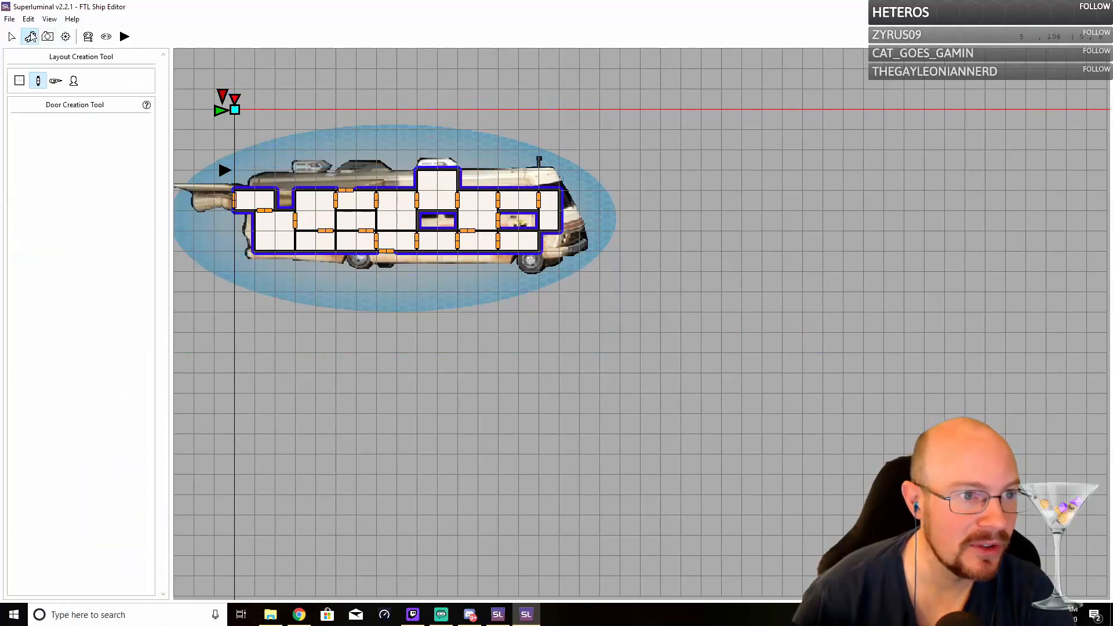
click(48, 36)
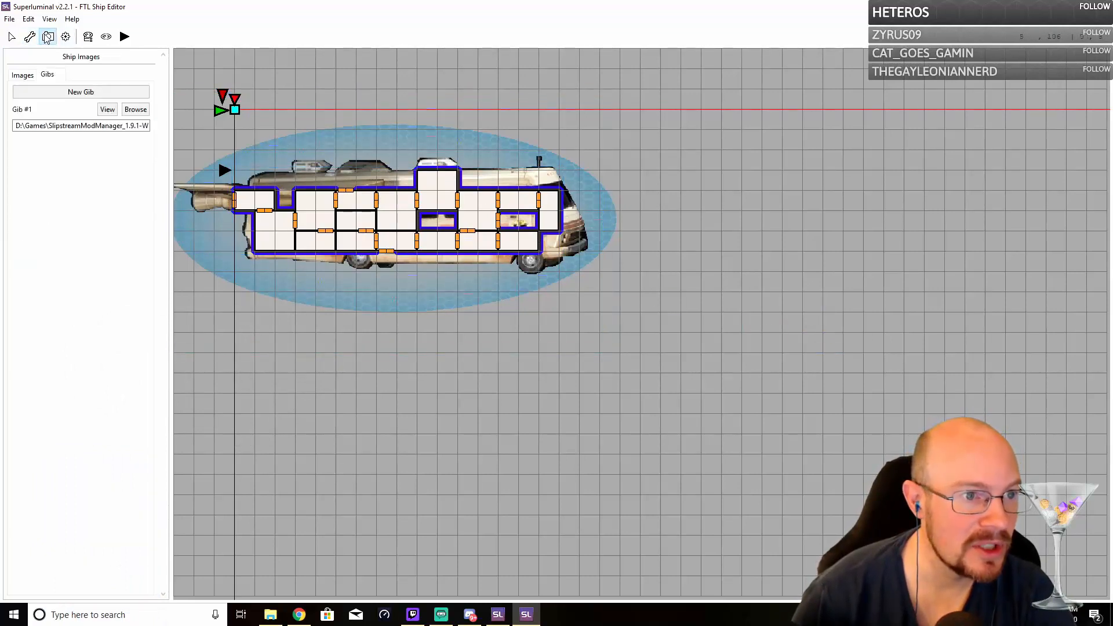
click(86, 93)
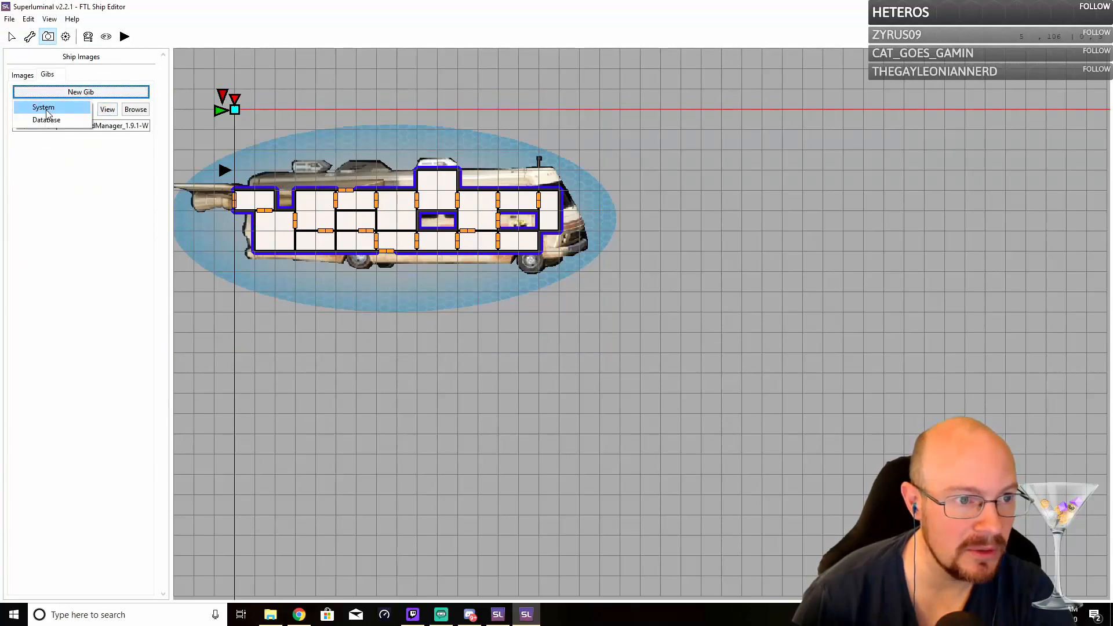
click(45, 109)
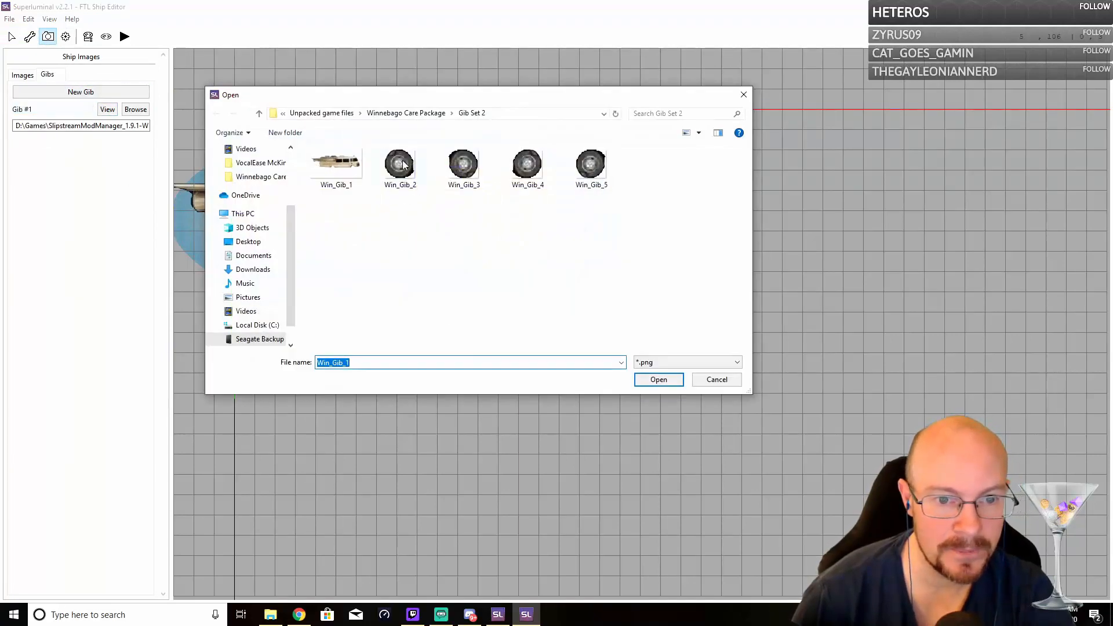
click(404, 165)
click(661, 380)
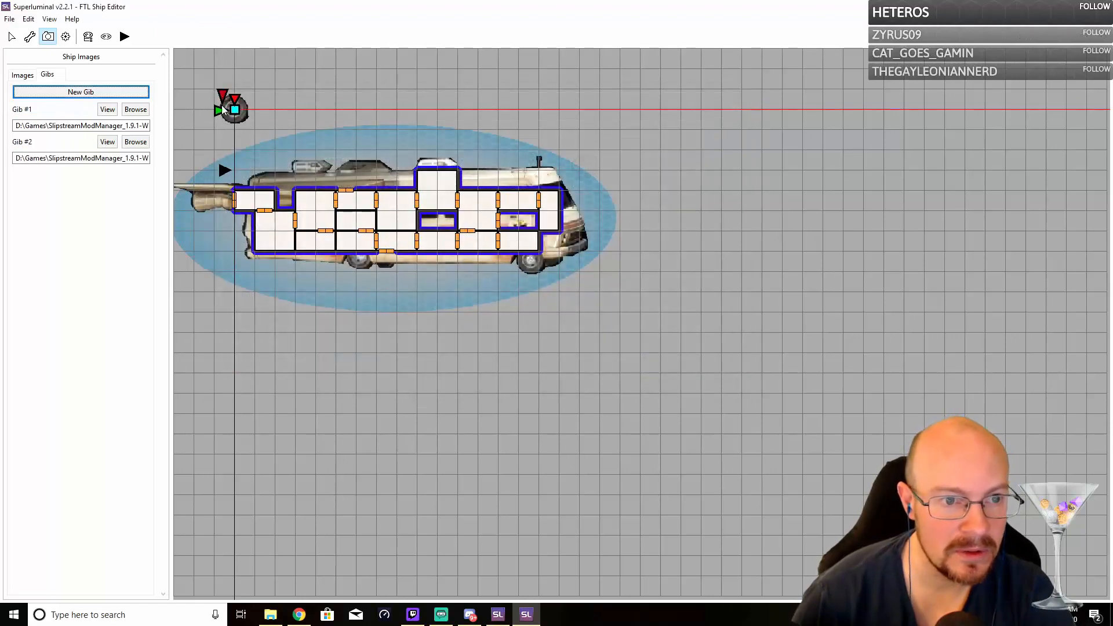
click(11, 36)
click(236, 113)
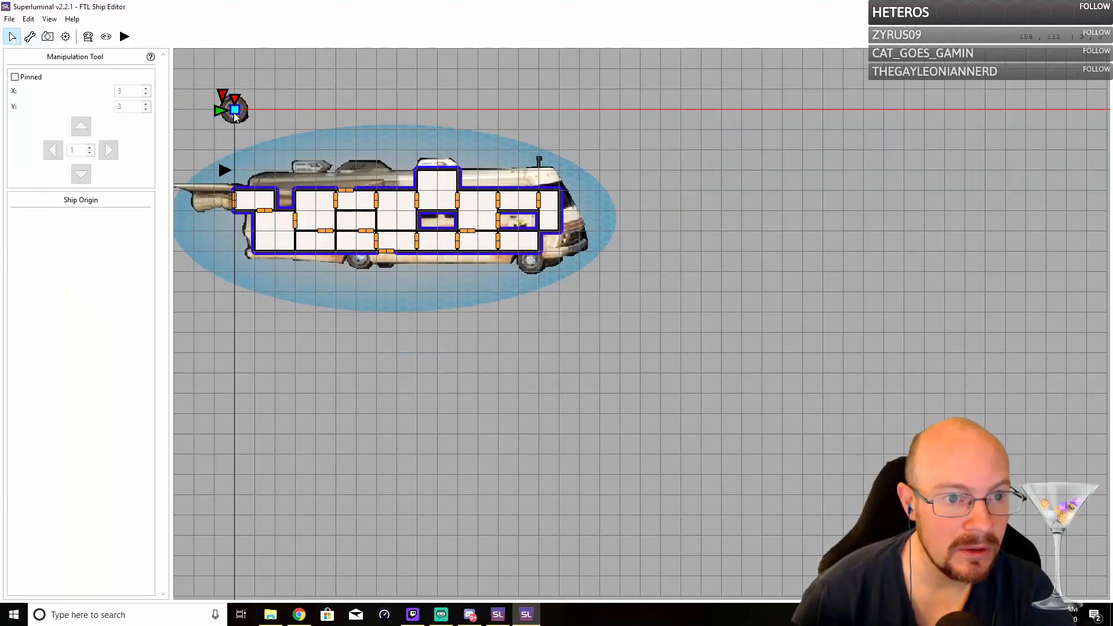
drag(243, 119, 246, 133)
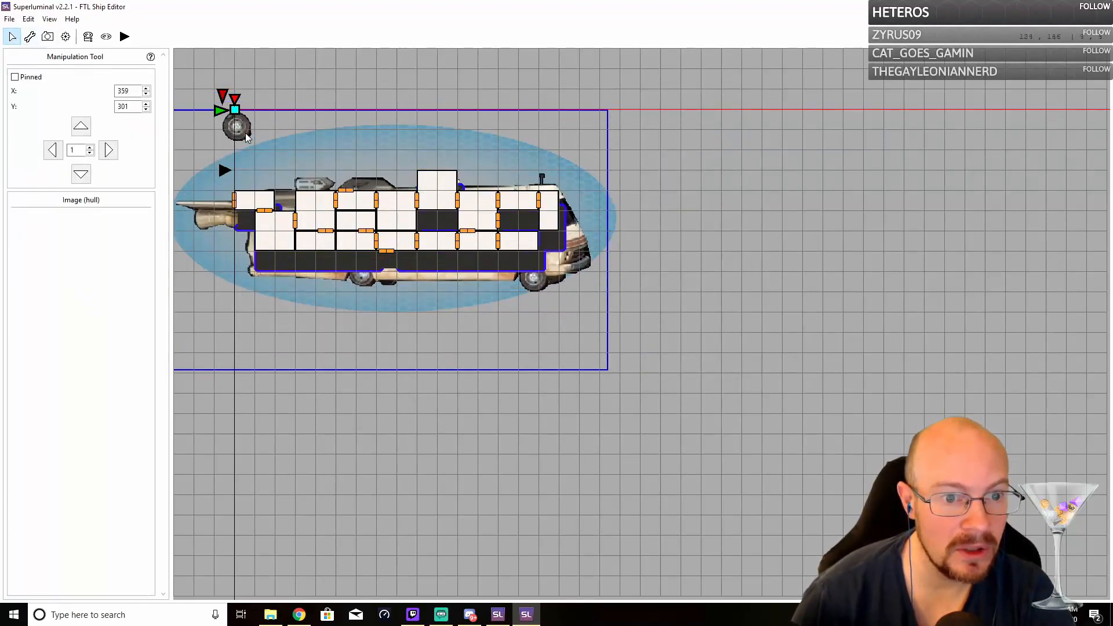
click(28, 19)
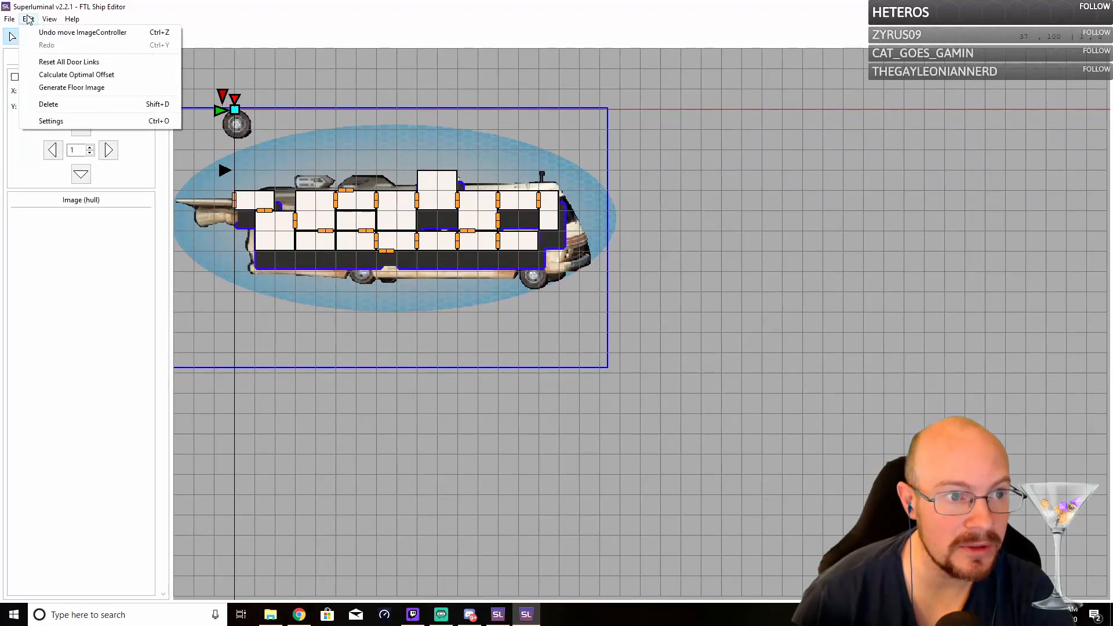
click(44, 33)
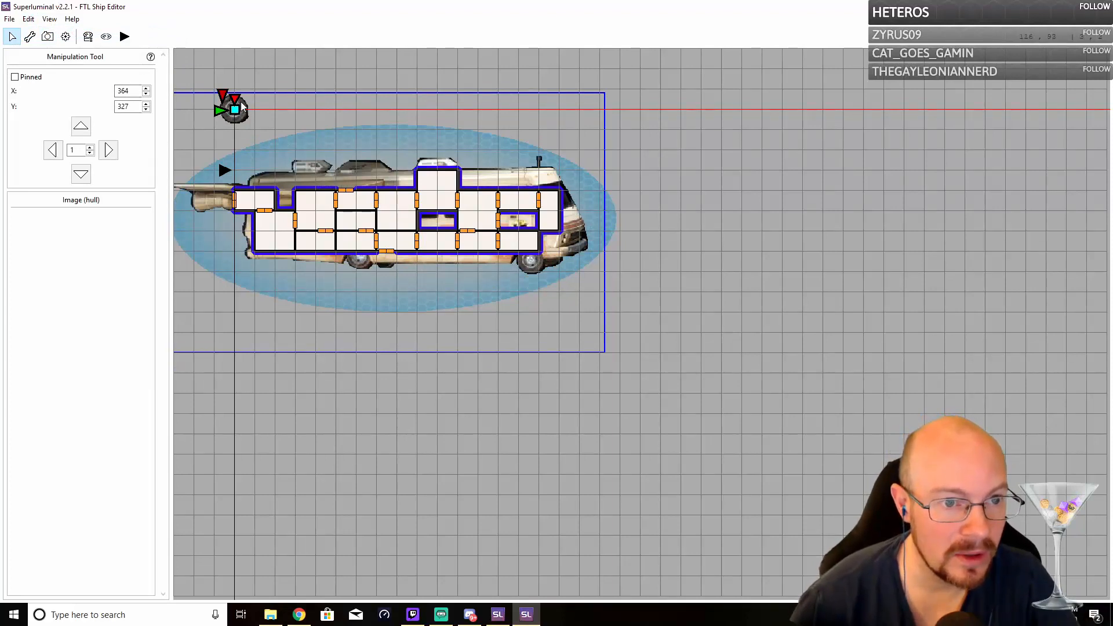
drag(241, 106, 243, 112)
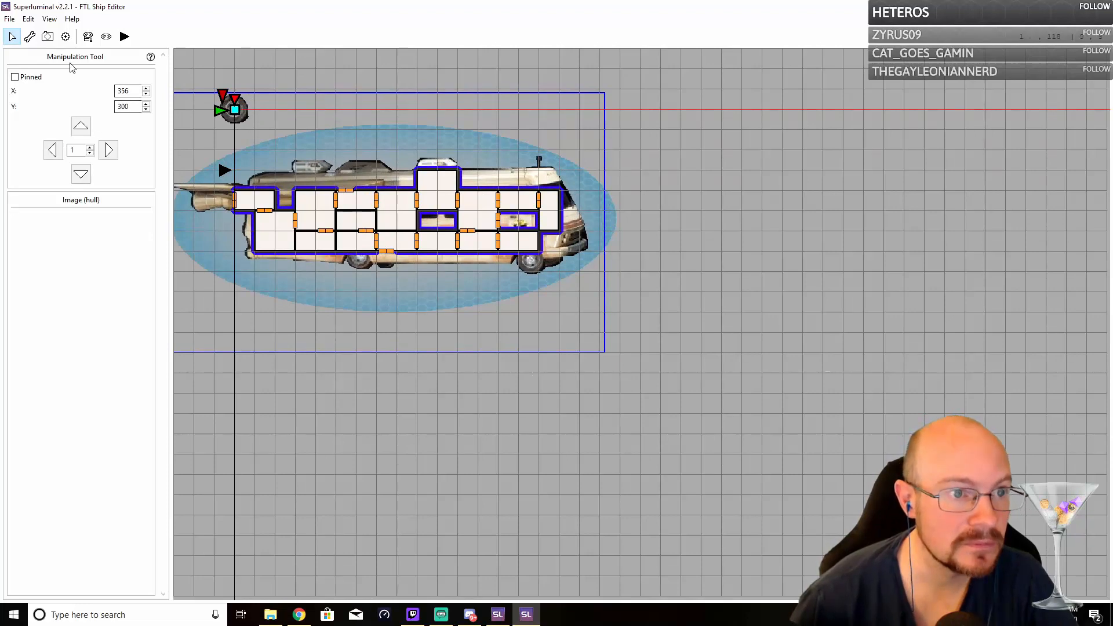
Select Gib 2 from the ship's object list, set its Y to 600, and move it over the hull's front wheel at about X 616
click(89, 37)
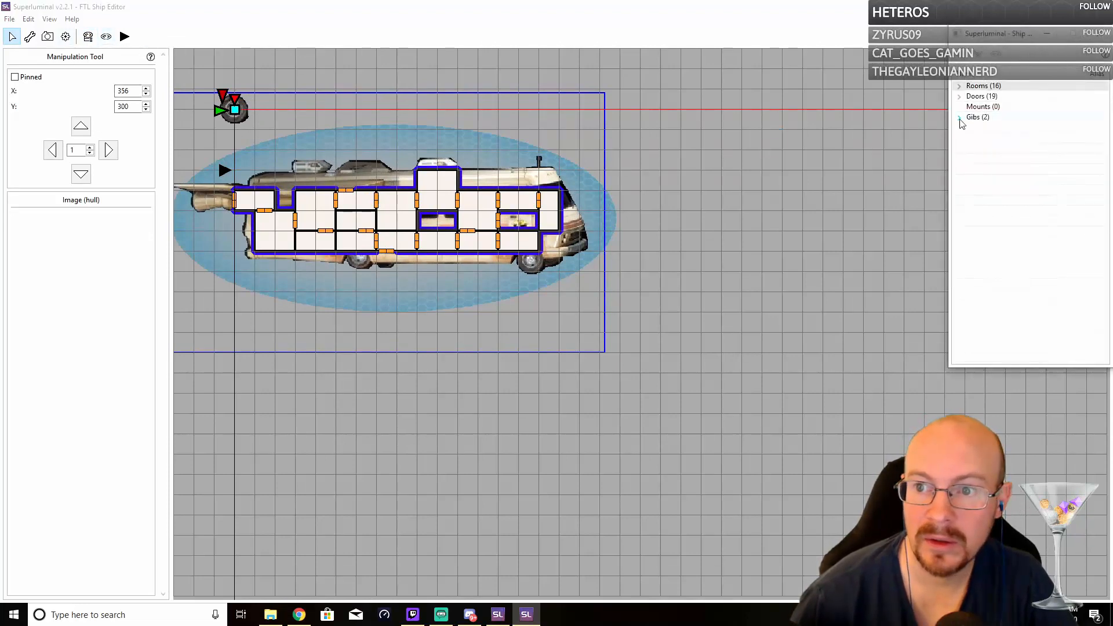
click(987, 119)
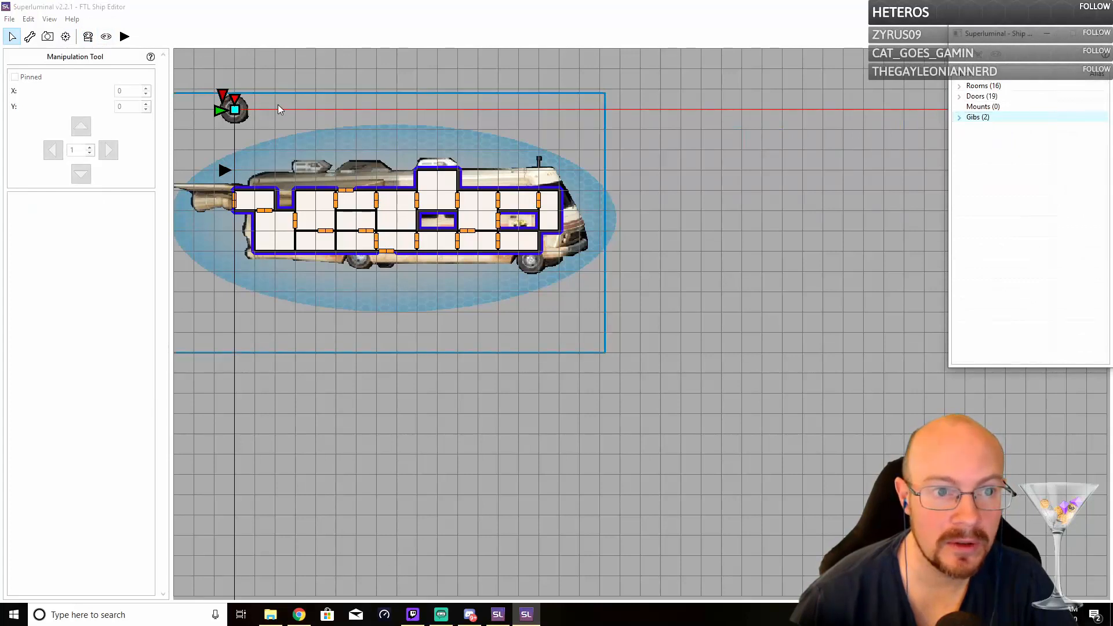
click(965, 137)
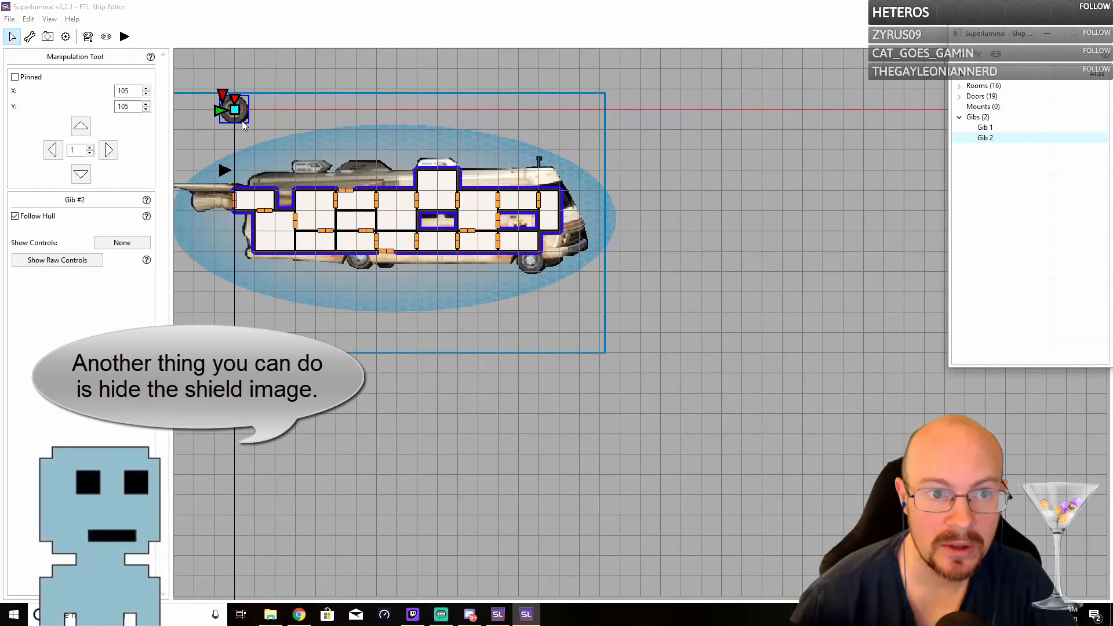
double_click(114, 107)
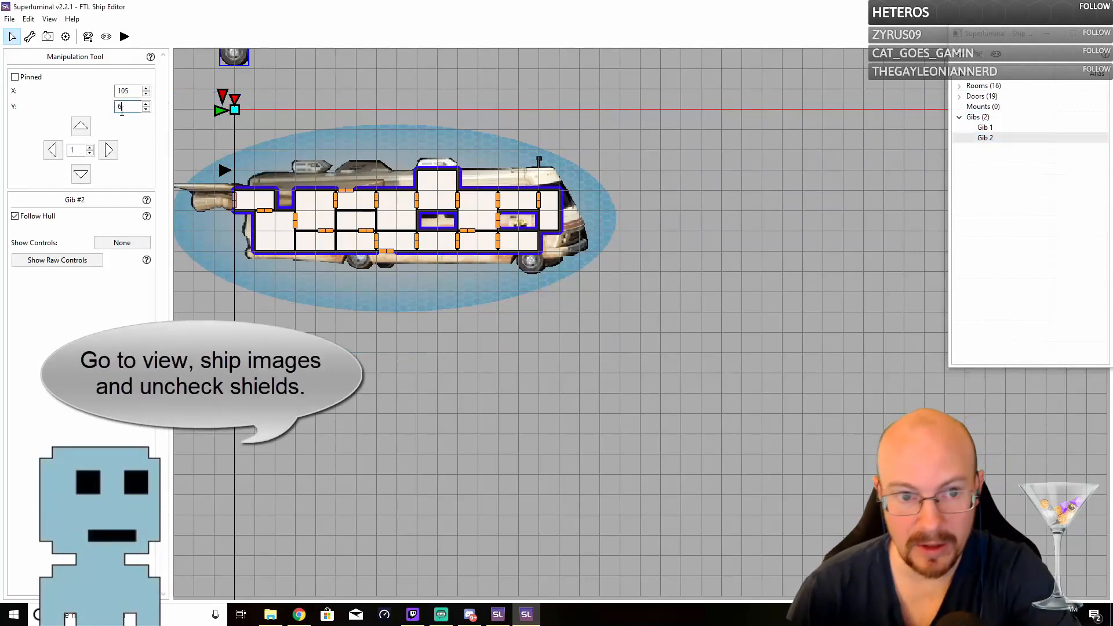
text(600)
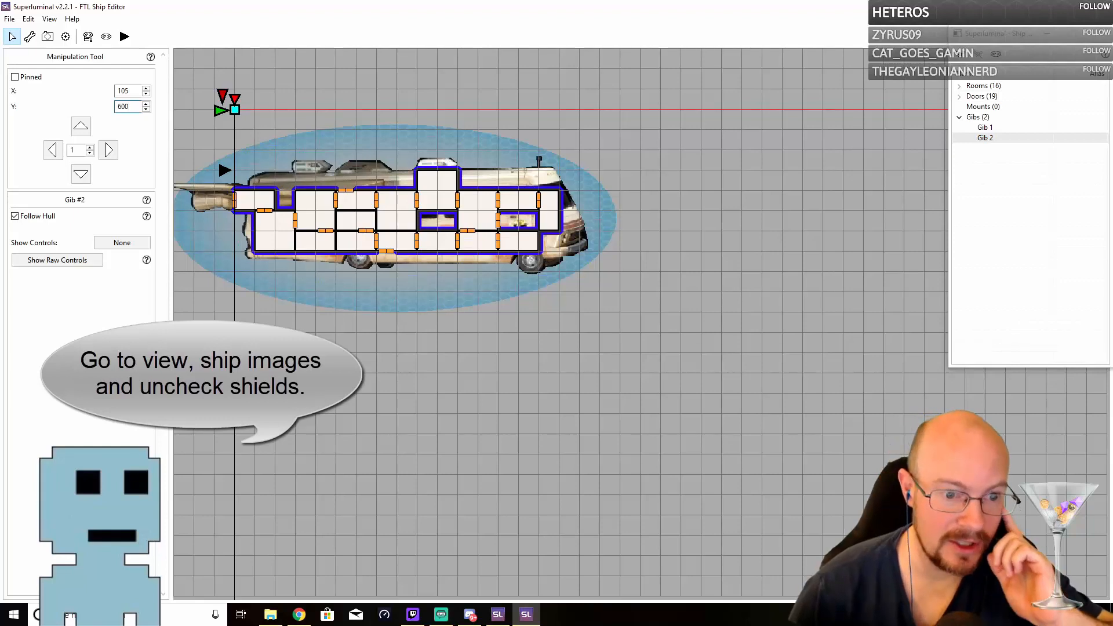
drag(495, 297, 535, 254)
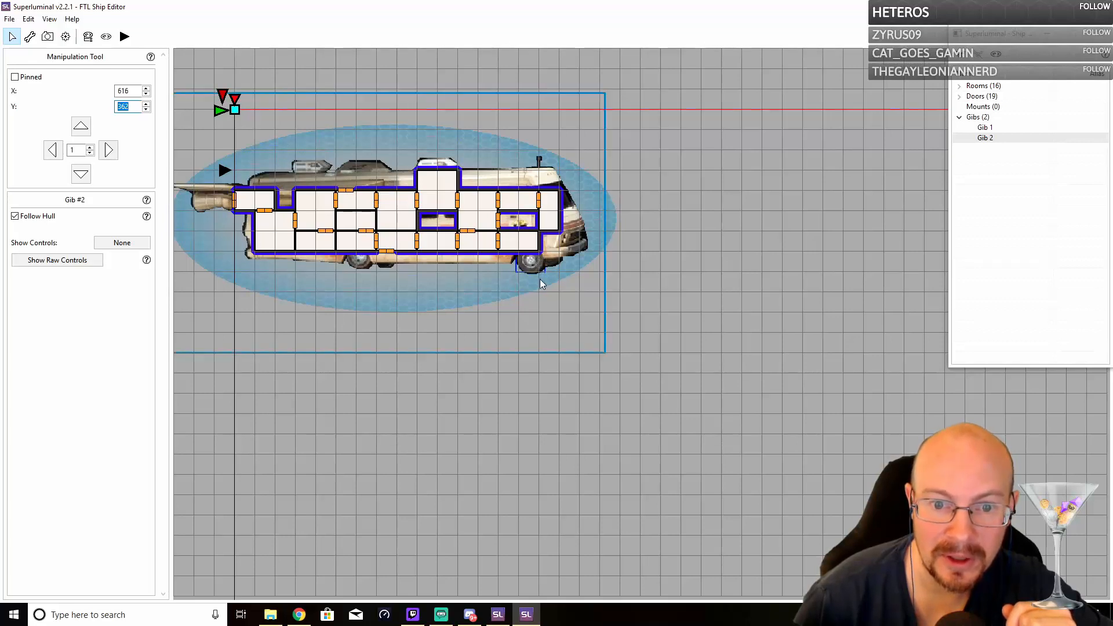
Add a third gib from the system using the Win_Gib_3 wheel image in the Gib Set 2 folder
click(49, 37)
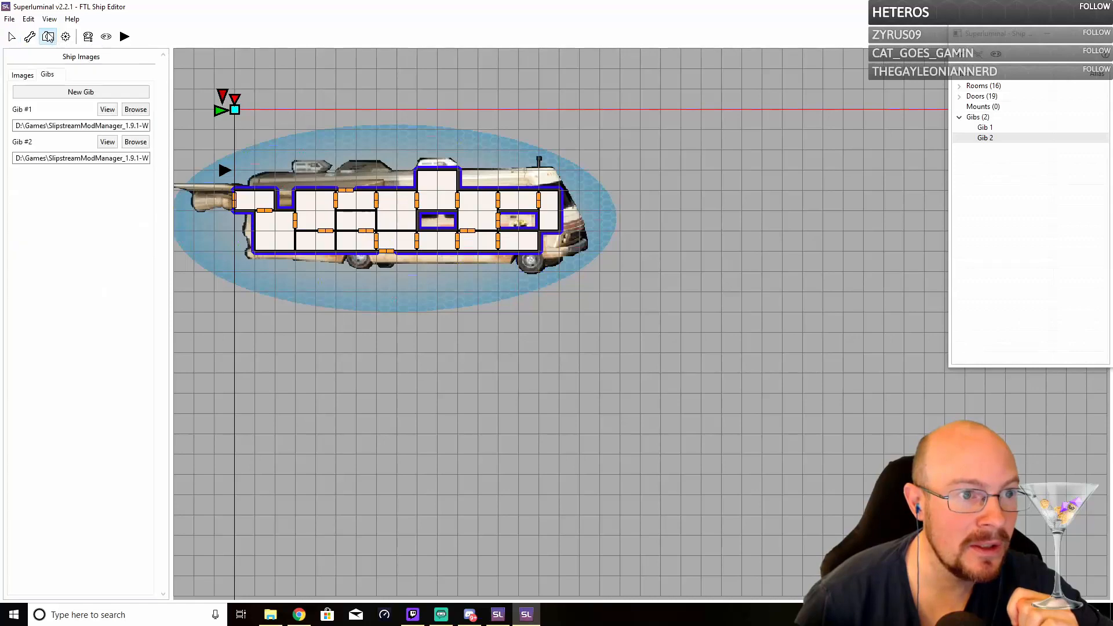
click(79, 94)
click(43, 107)
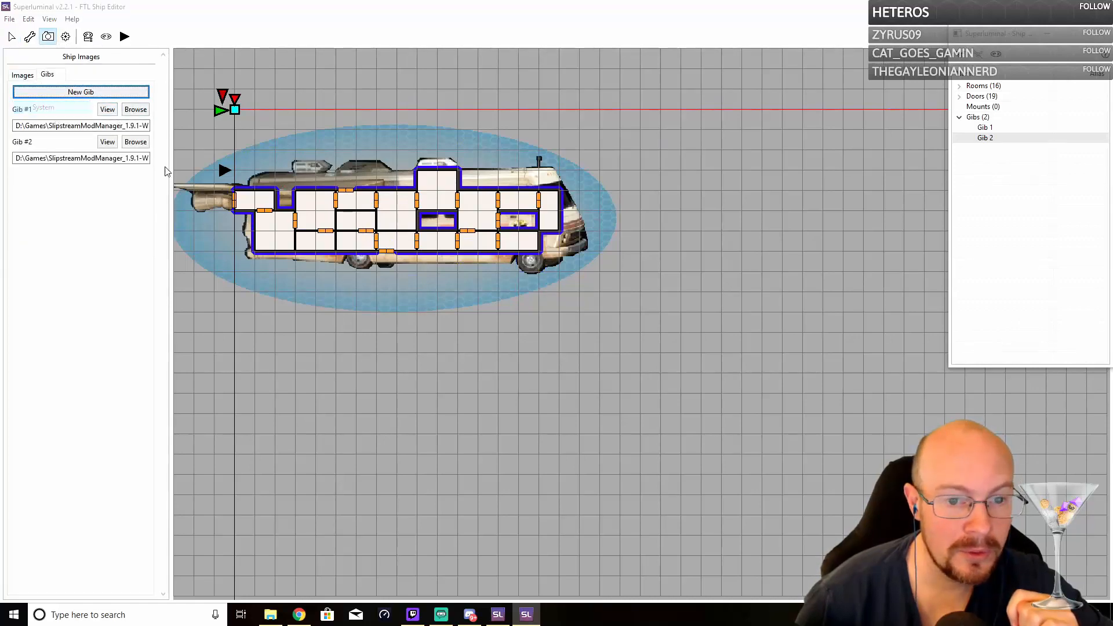
click(468, 165)
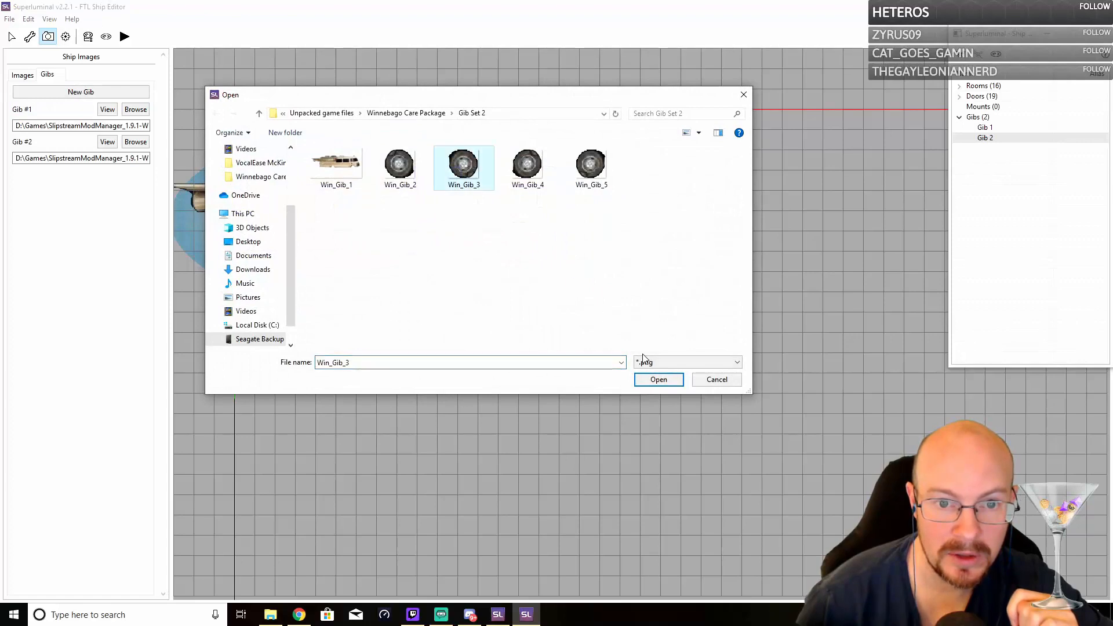
click(659, 380)
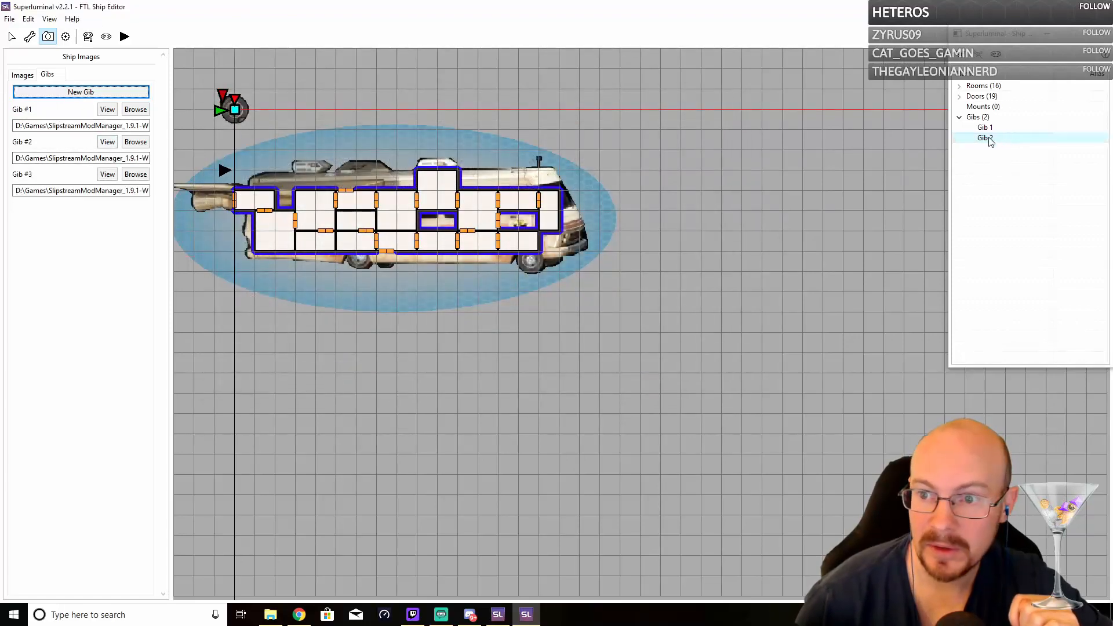
Close the ship overview and preview the image assigned to Gib 3
click(959, 118)
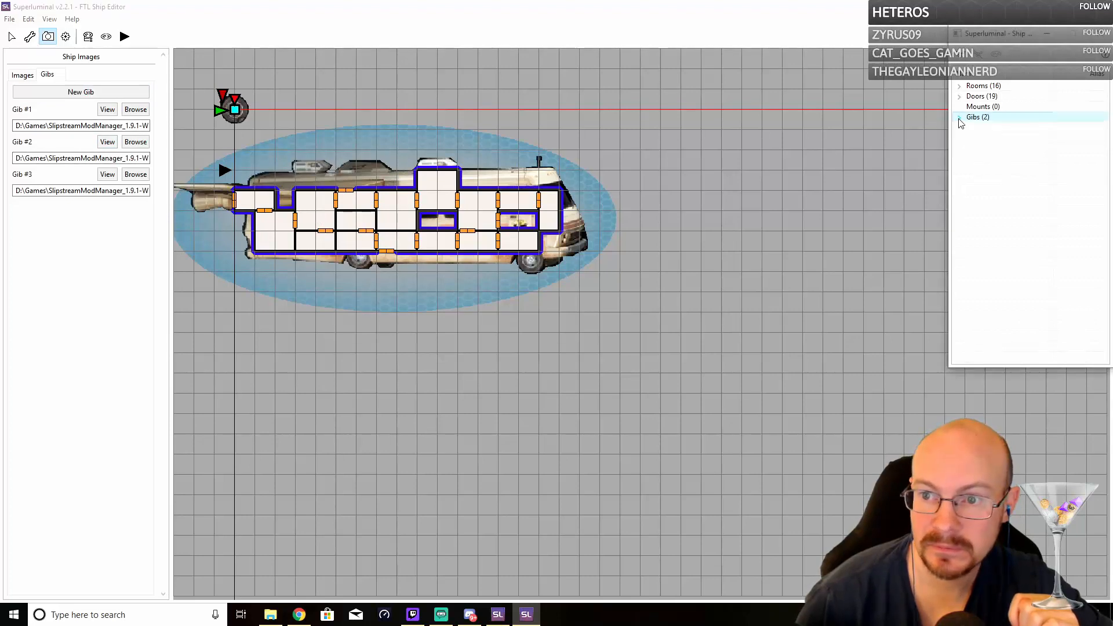
click(1083, 33)
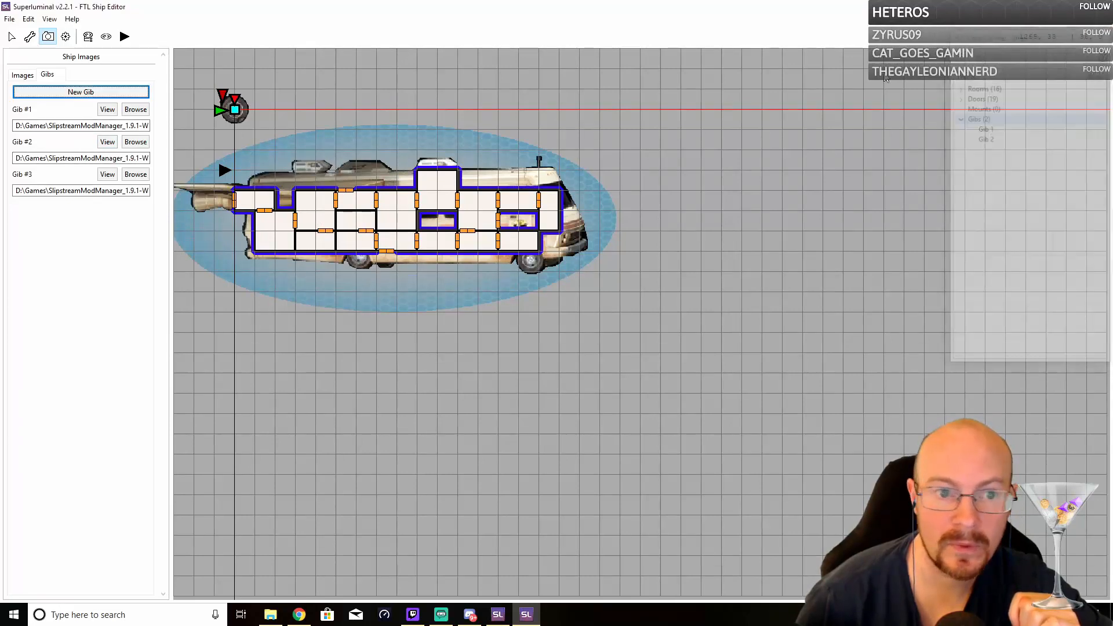
click(113, 175)
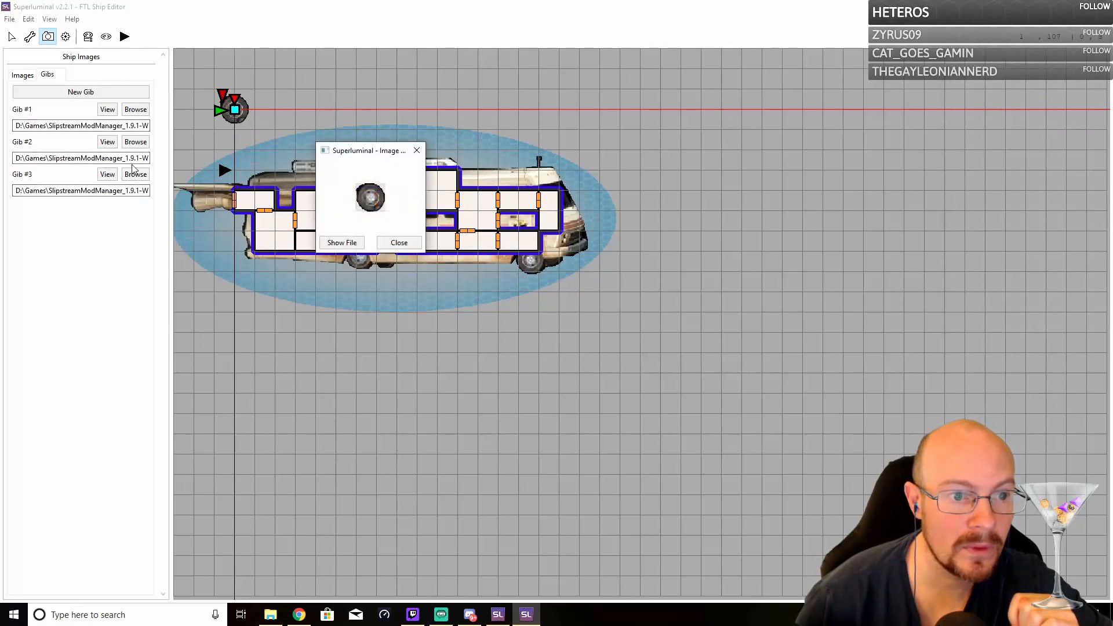
click(399, 242)
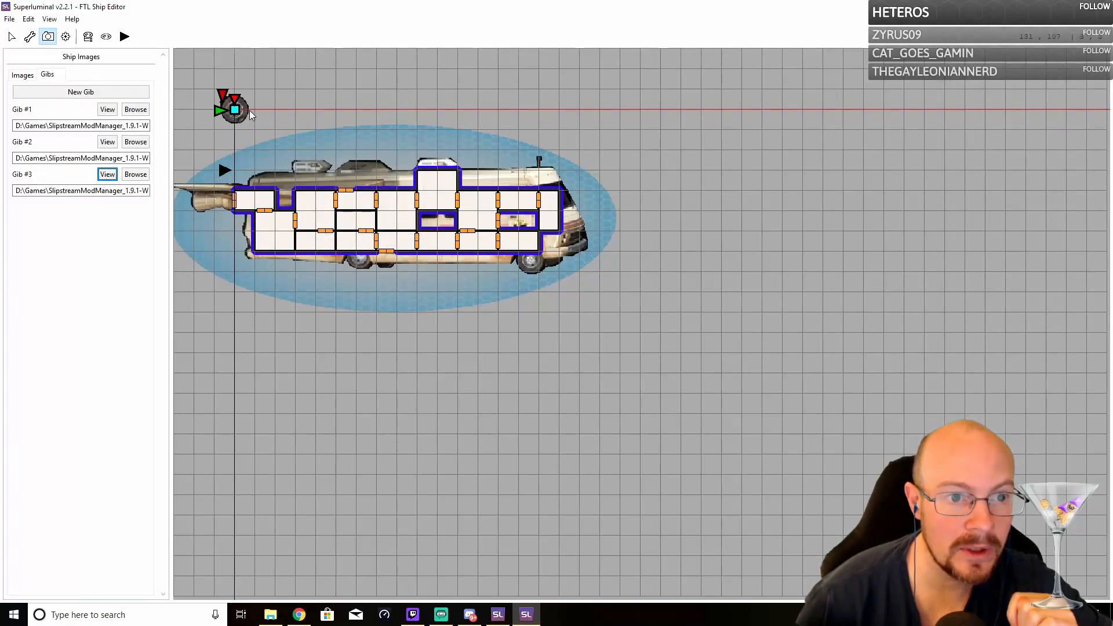
Select Gib 3 from the ship's object list, set its Y to 600, and move it over the hull's rear wheel at X 322, Y 356
click(88, 37)
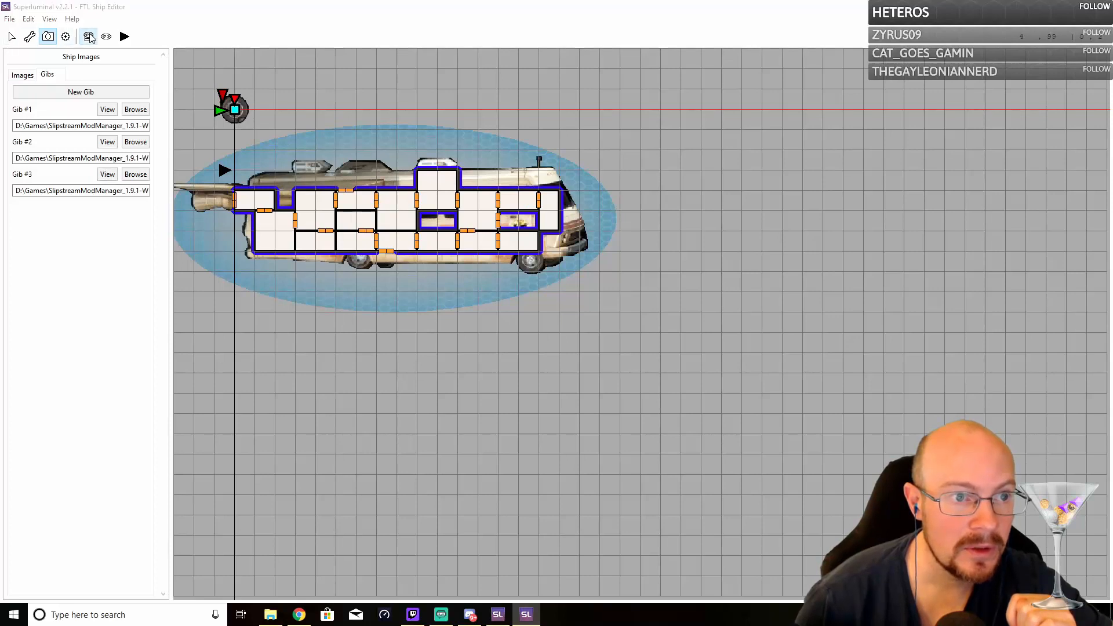
click(960, 118)
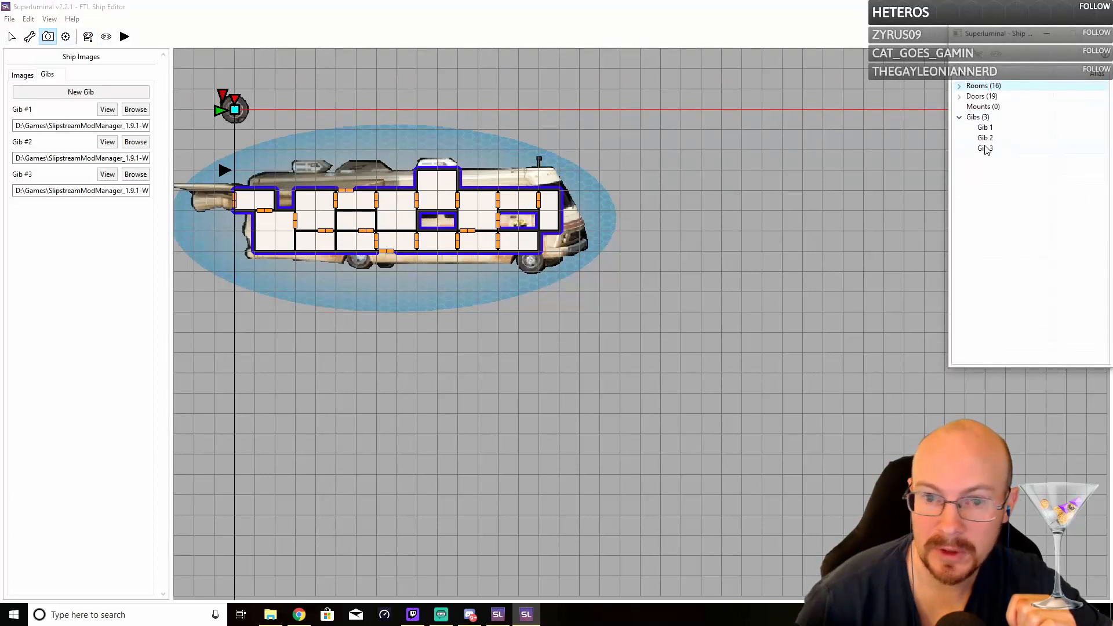
click(986, 148)
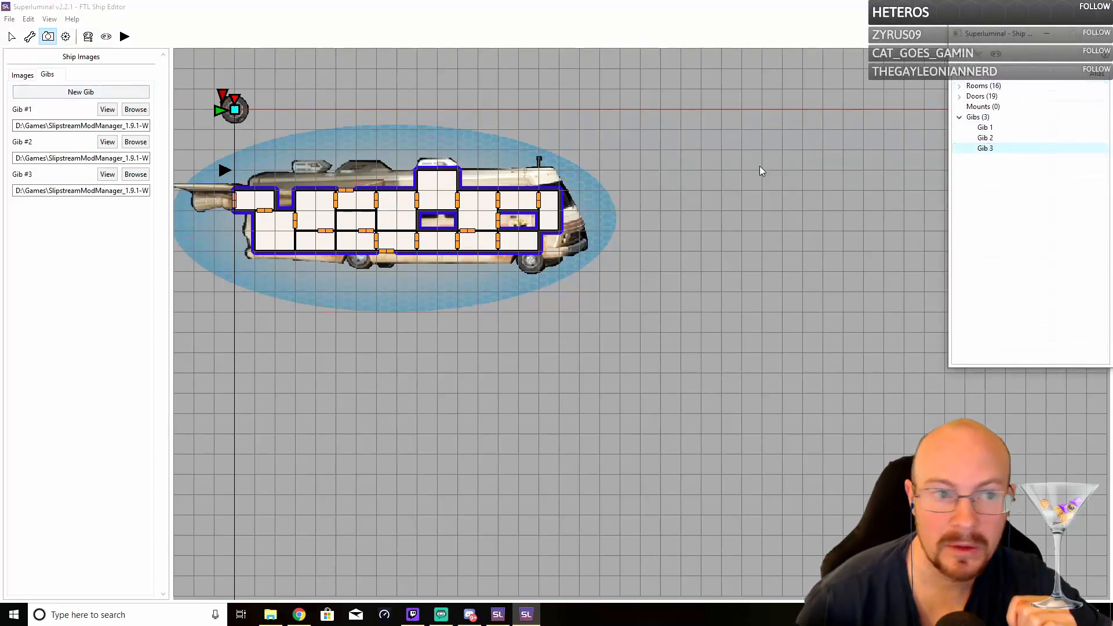
click(12, 36)
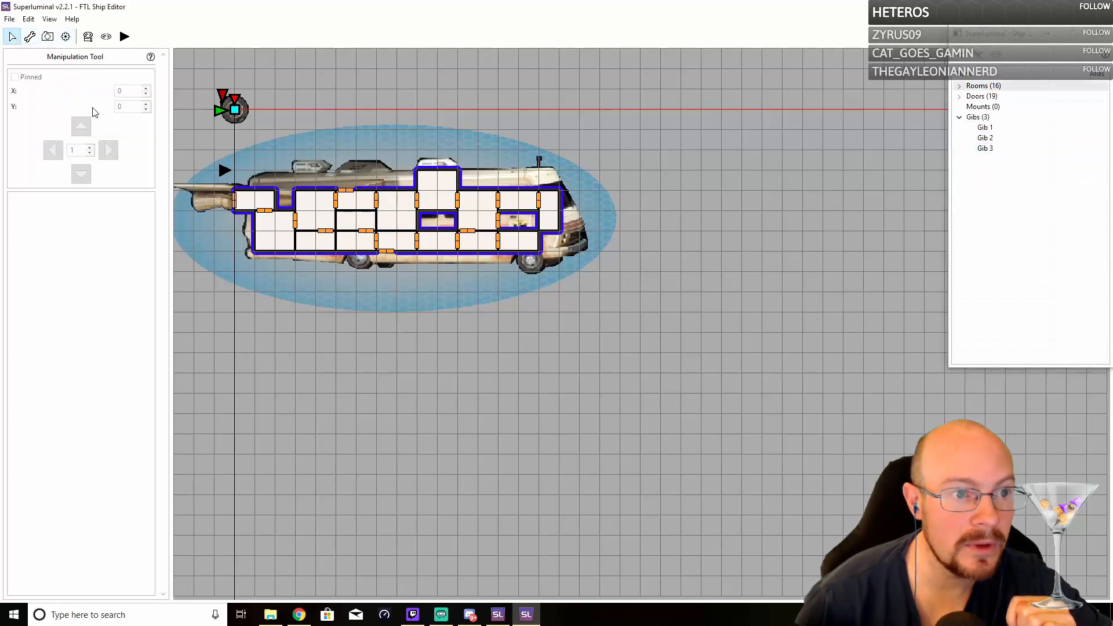
click(985, 149)
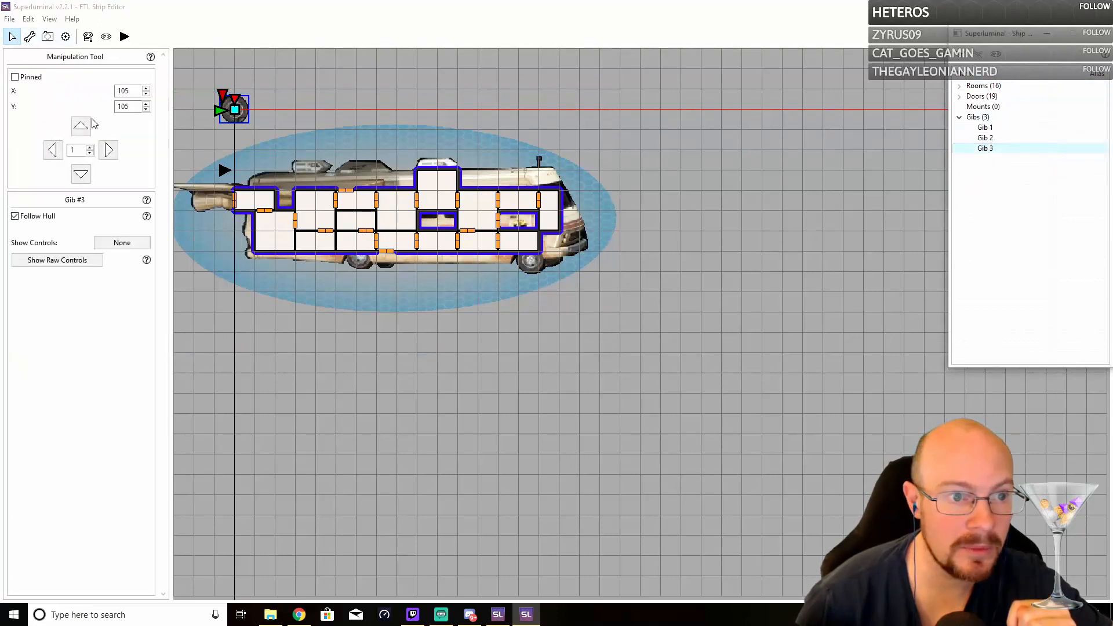
drag(138, 107, 103, 108)
text(600)
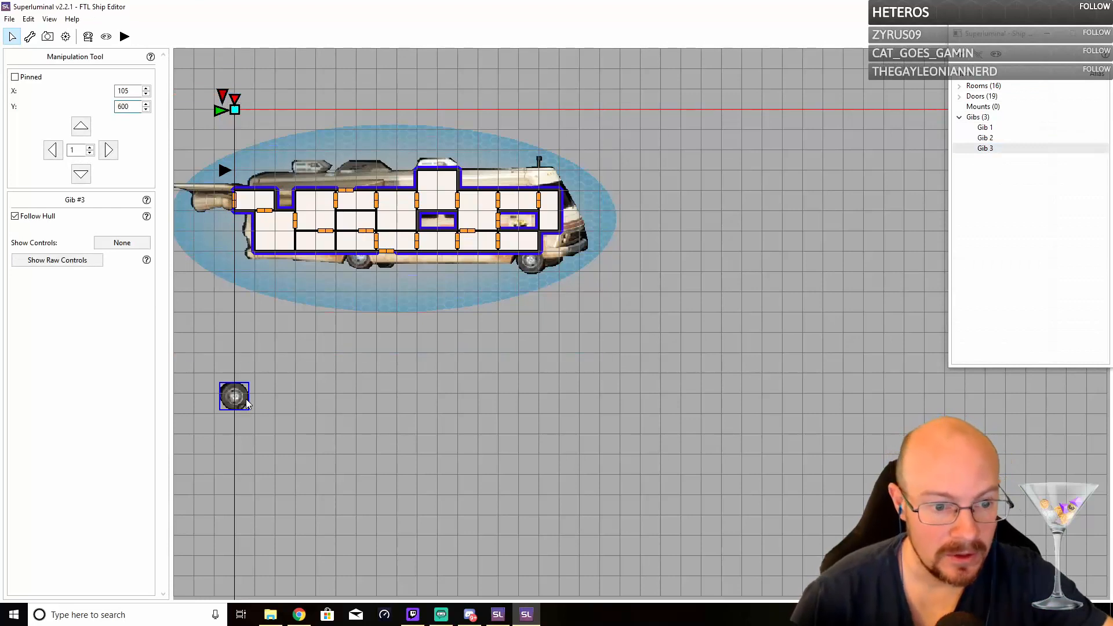
drag(247, 401, 368, 261)
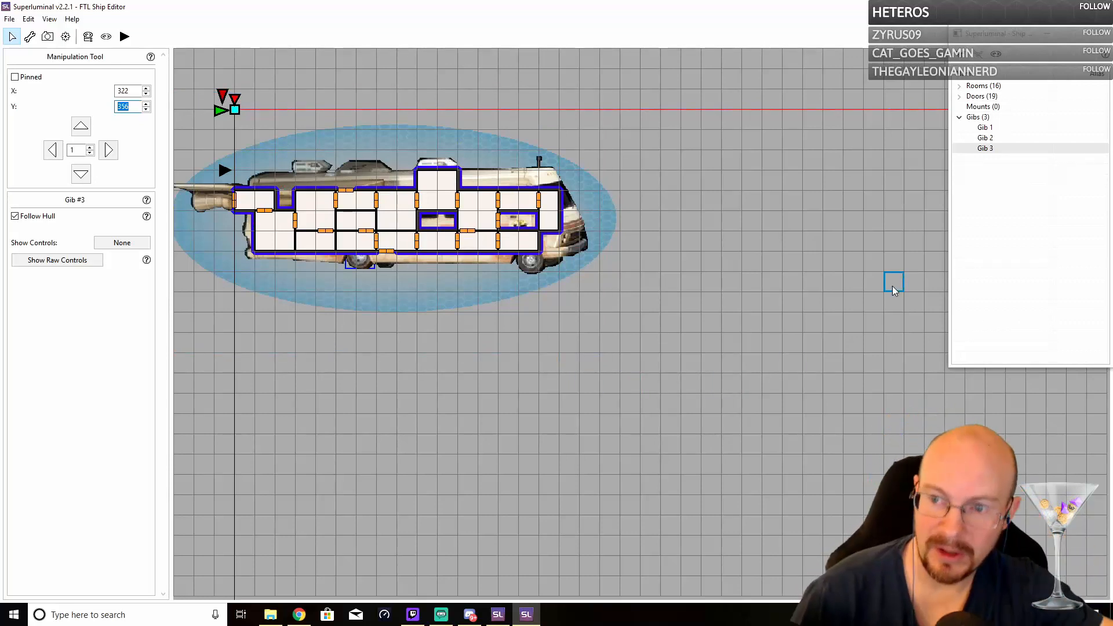
click(1104, 38)
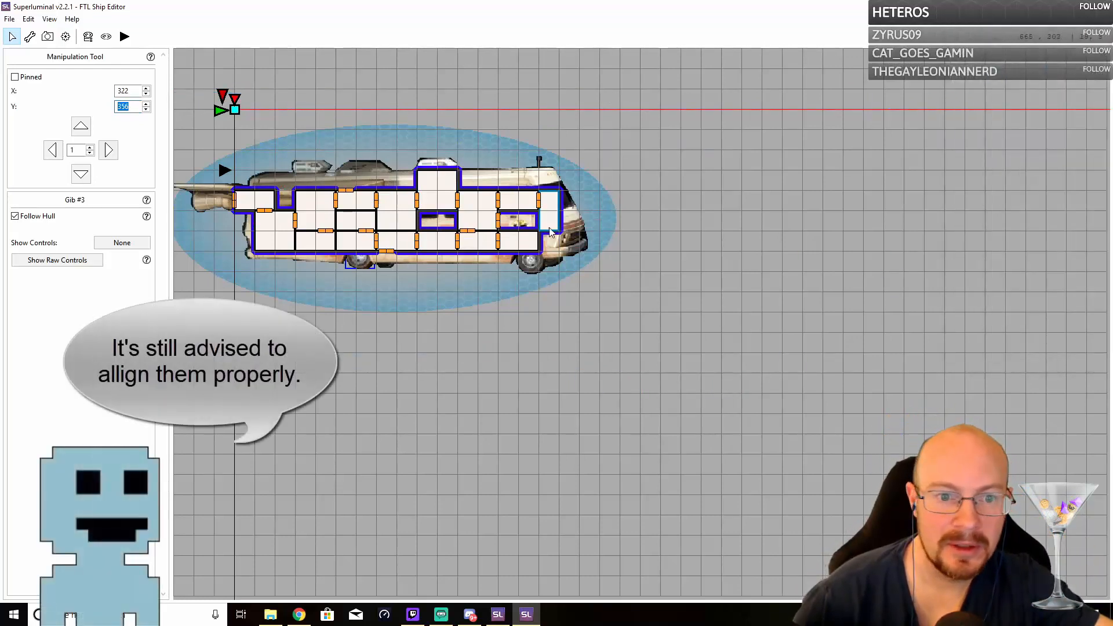
Add a fourth gib from the system using the Win_Gib_4 wheel image in the Gib Set 2 folder
click(48, 36)
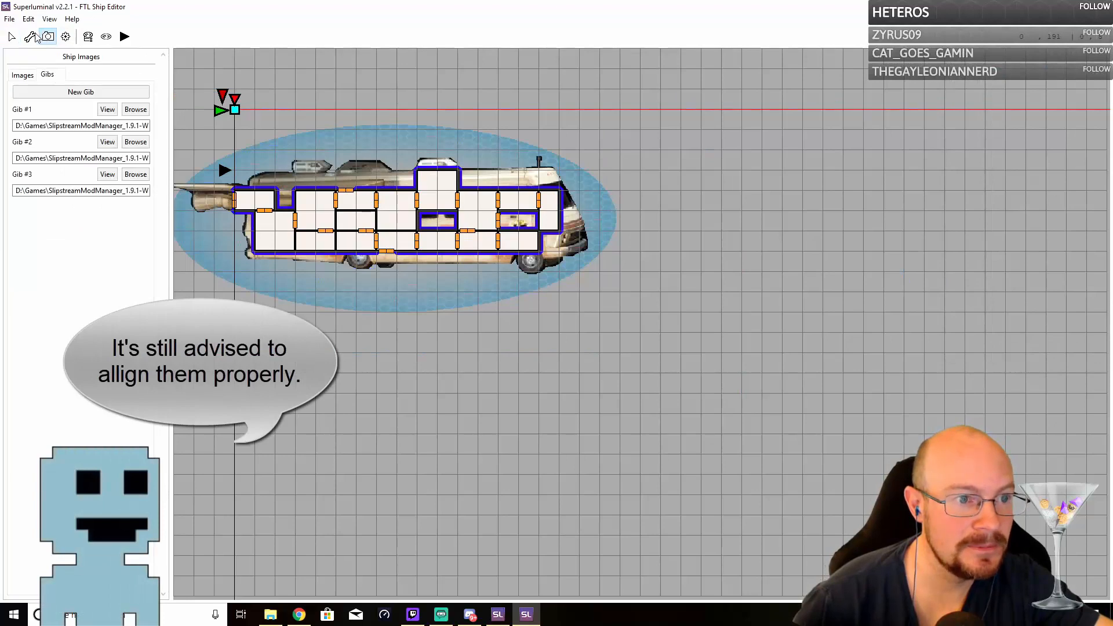
click(49, 92)
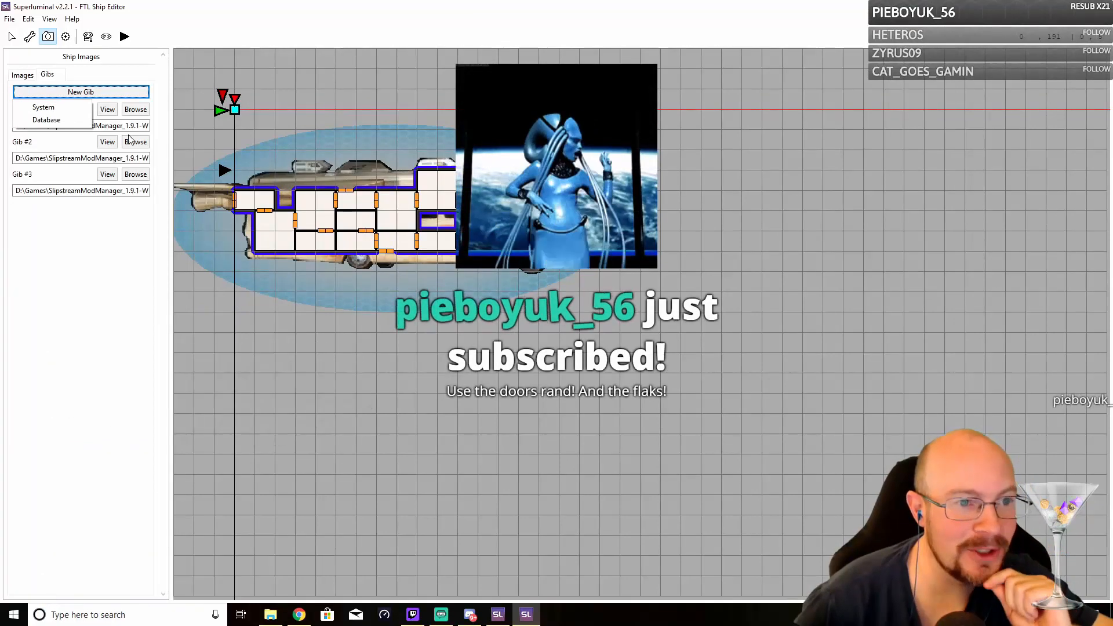
click(44, 107)
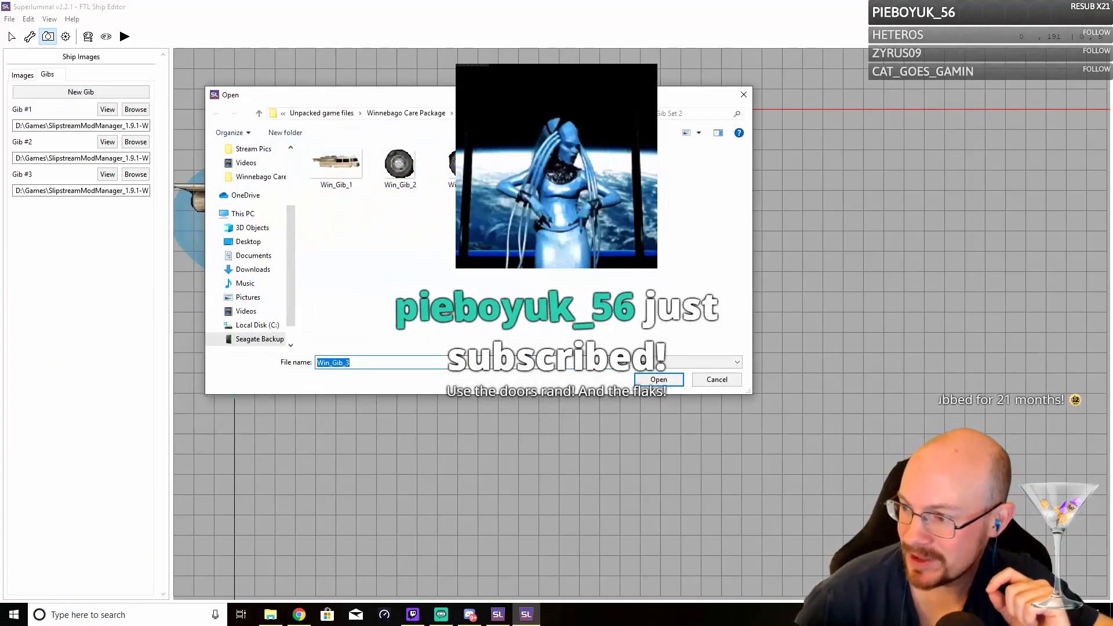
click(527, 166)
click(655, 381)
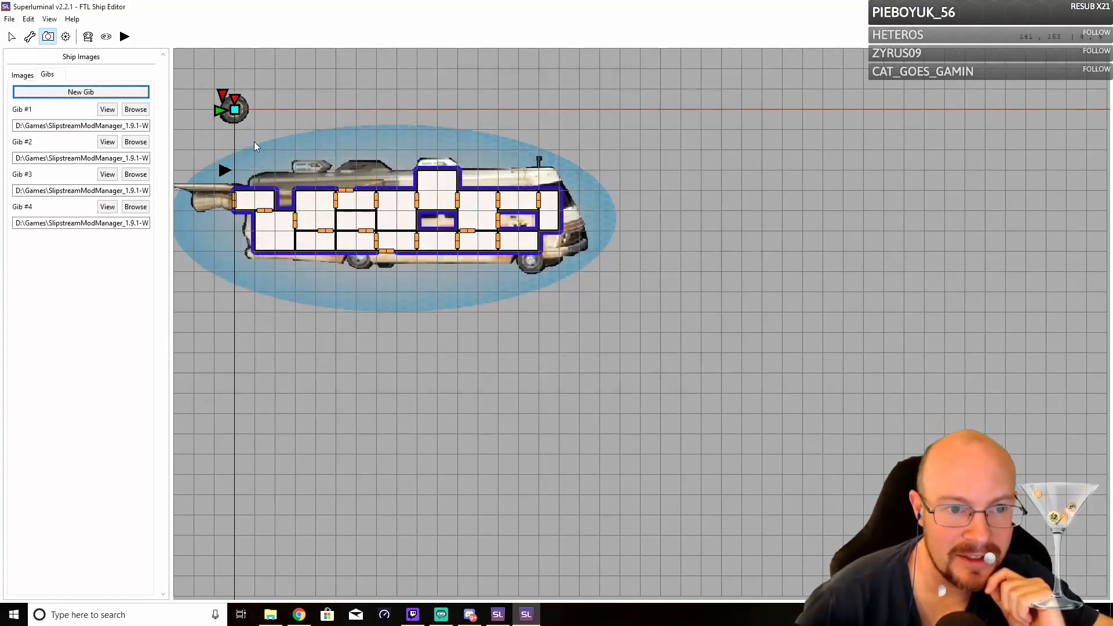
Select Gib 4 from the ship's object list, set its Y to 600, and move it just ahead of the front wheel at X 646, Y 353
click(12, 38)
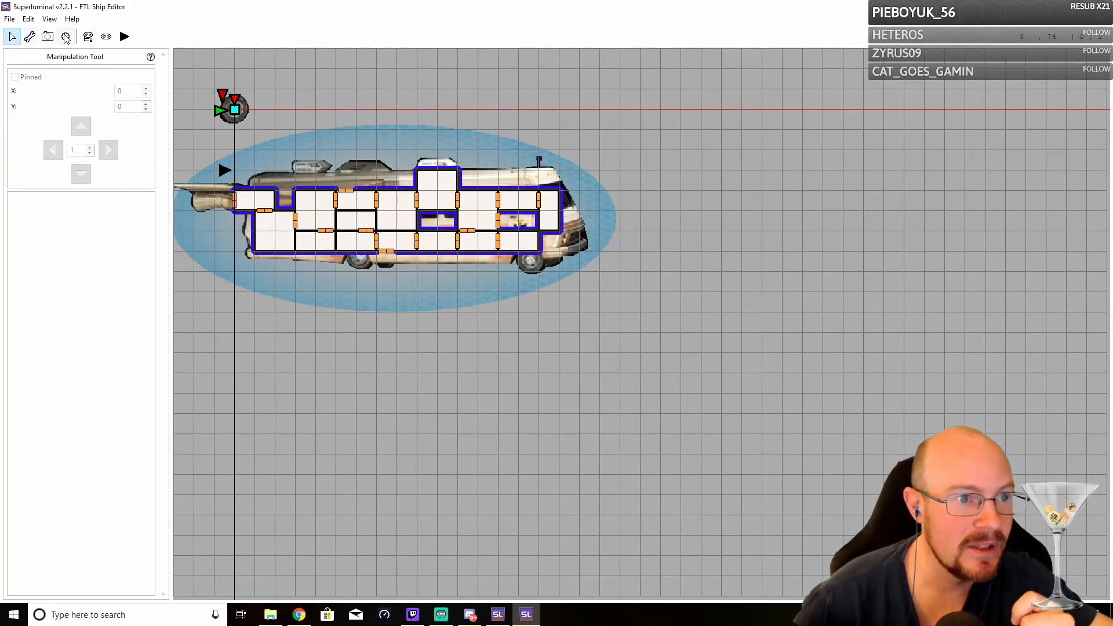
click(87, 37)
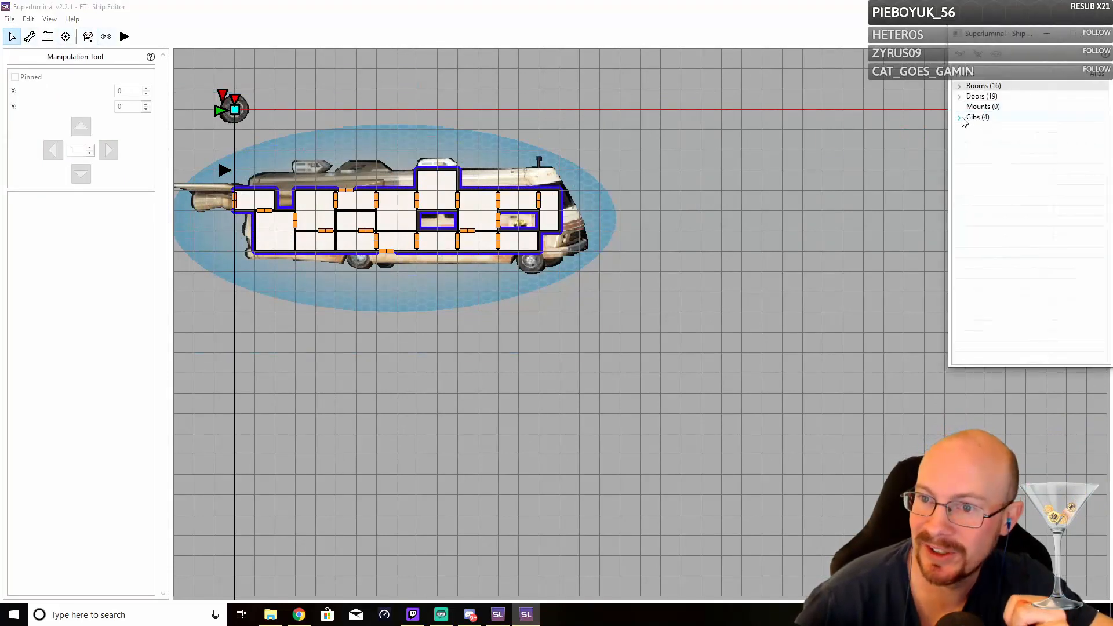
click(962, 119)
click(985, 159)
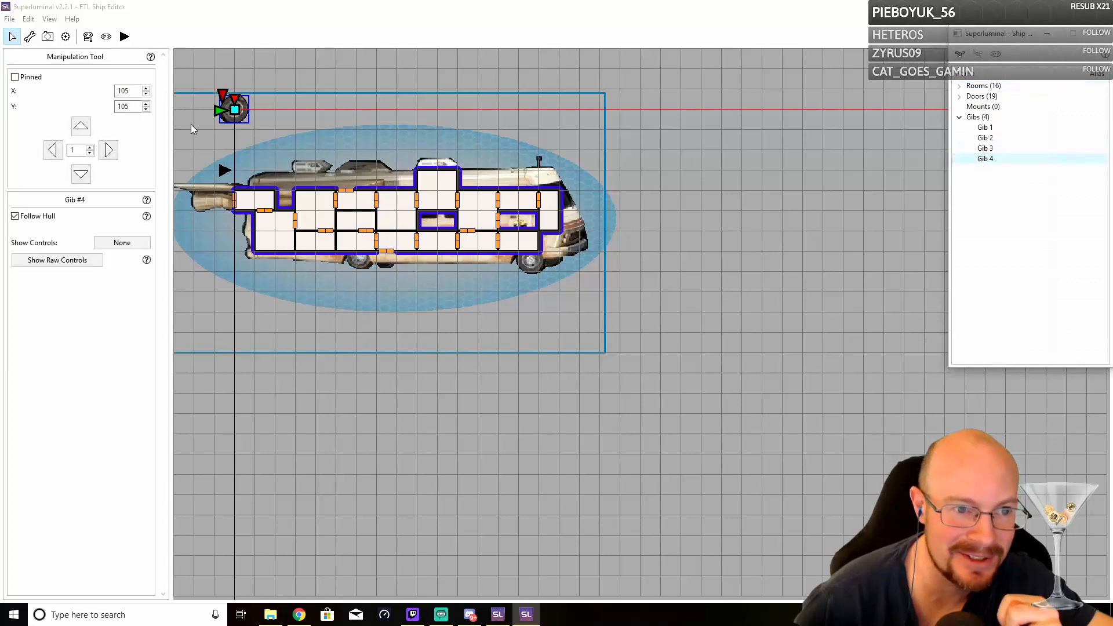
drag(137, 107, 107, 104)
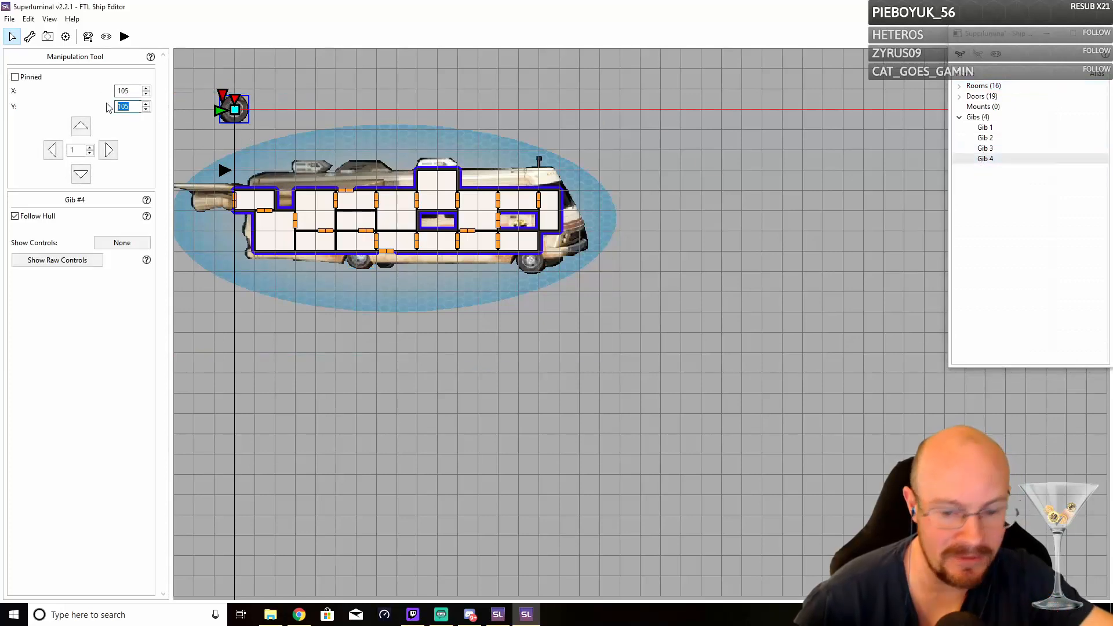
text(600)
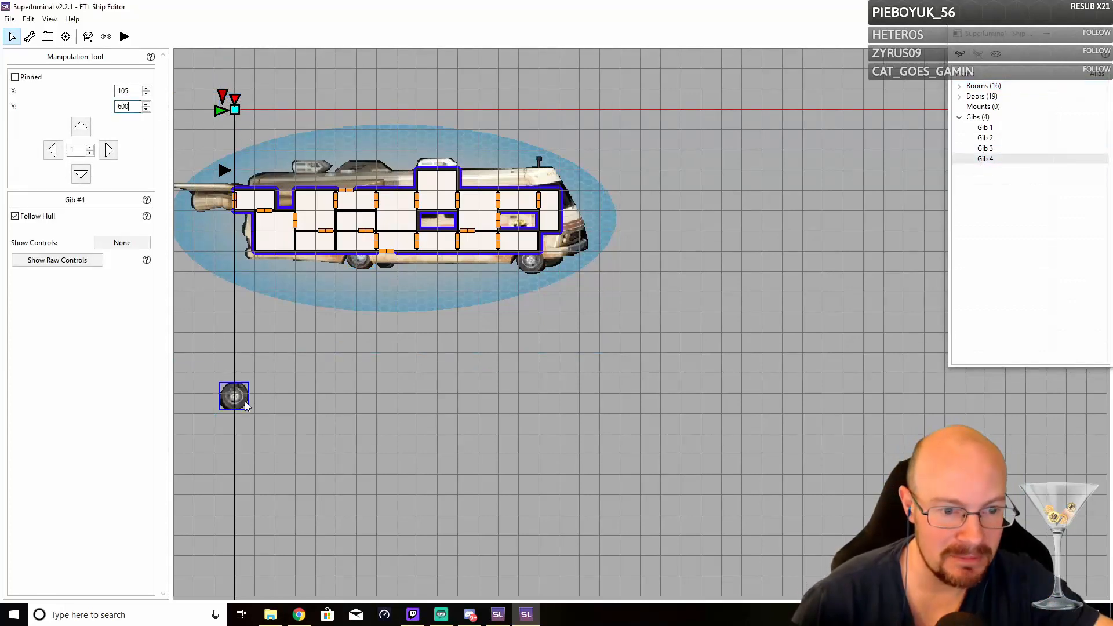
drag(245, 401, 557, 262)
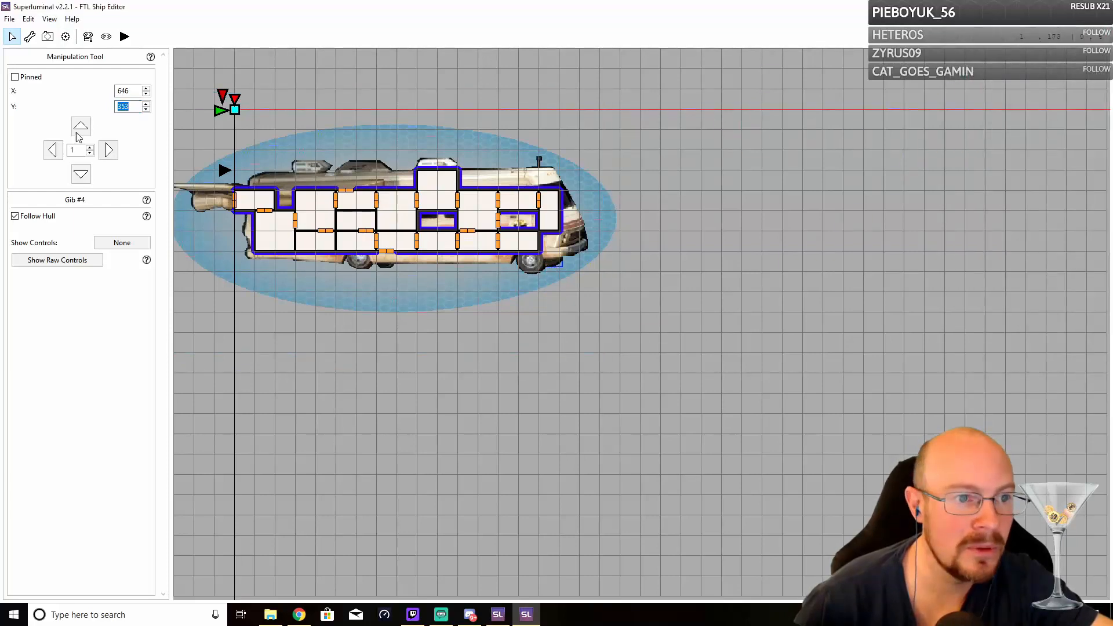
Add a fifth gib from the system files using the Win_Gib_5 image in the Gib Set 2 folder
click(64, 37)
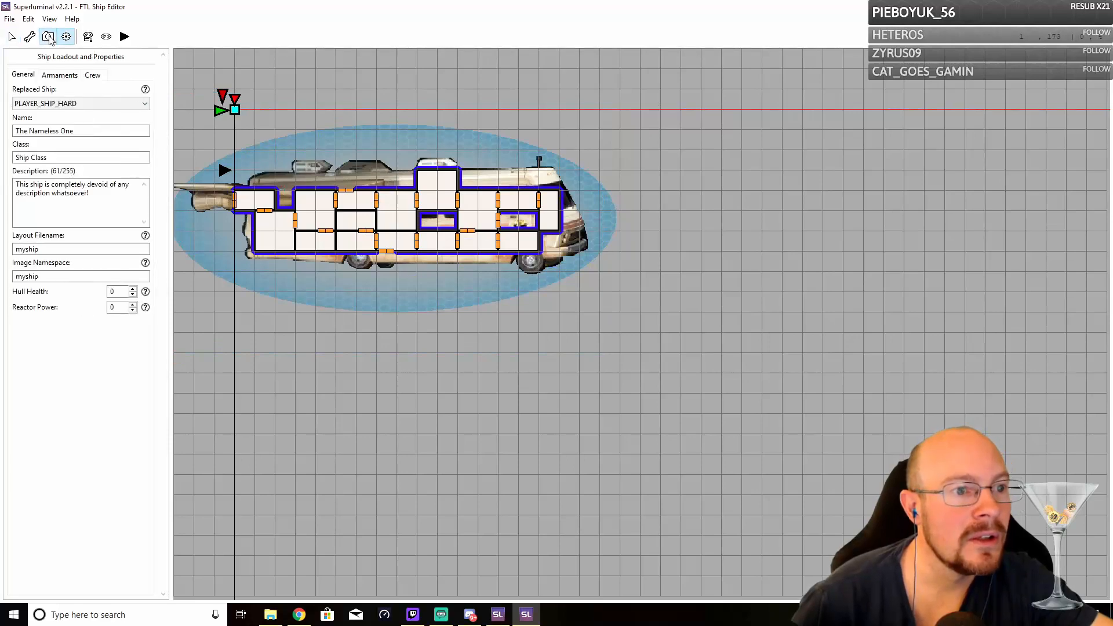
click(48, 37)
click(75, 92)
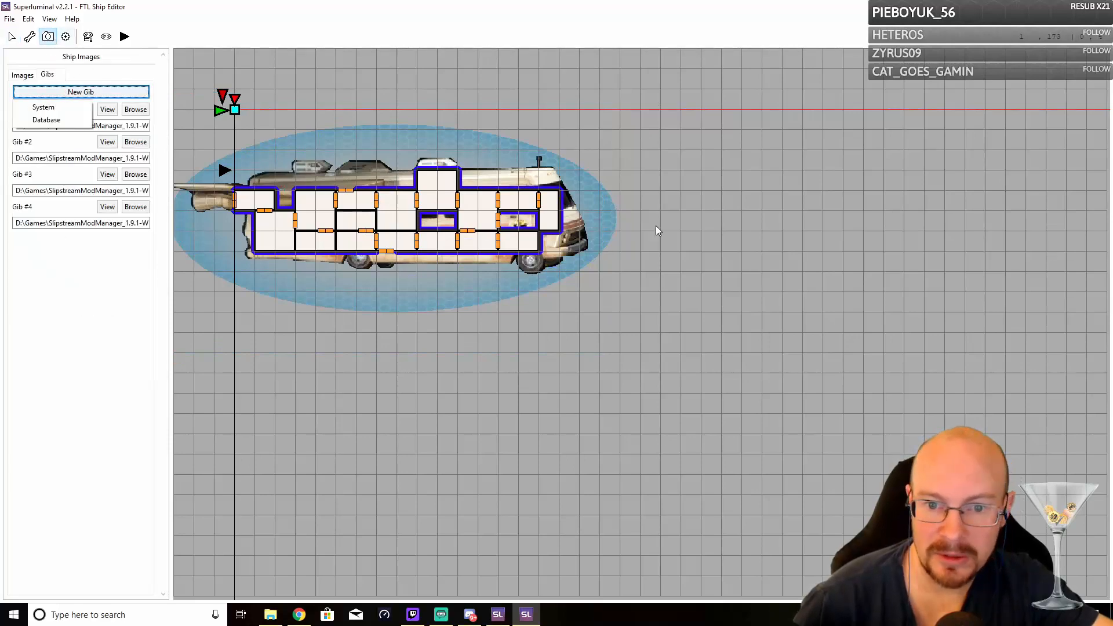
click(46, 109)
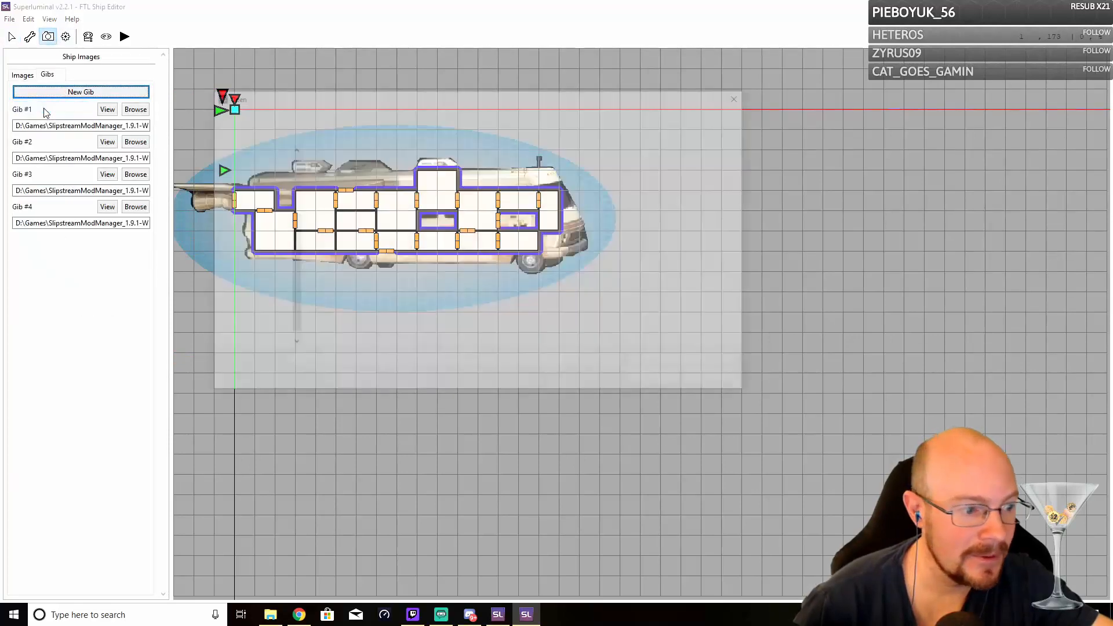
click(592, 166)
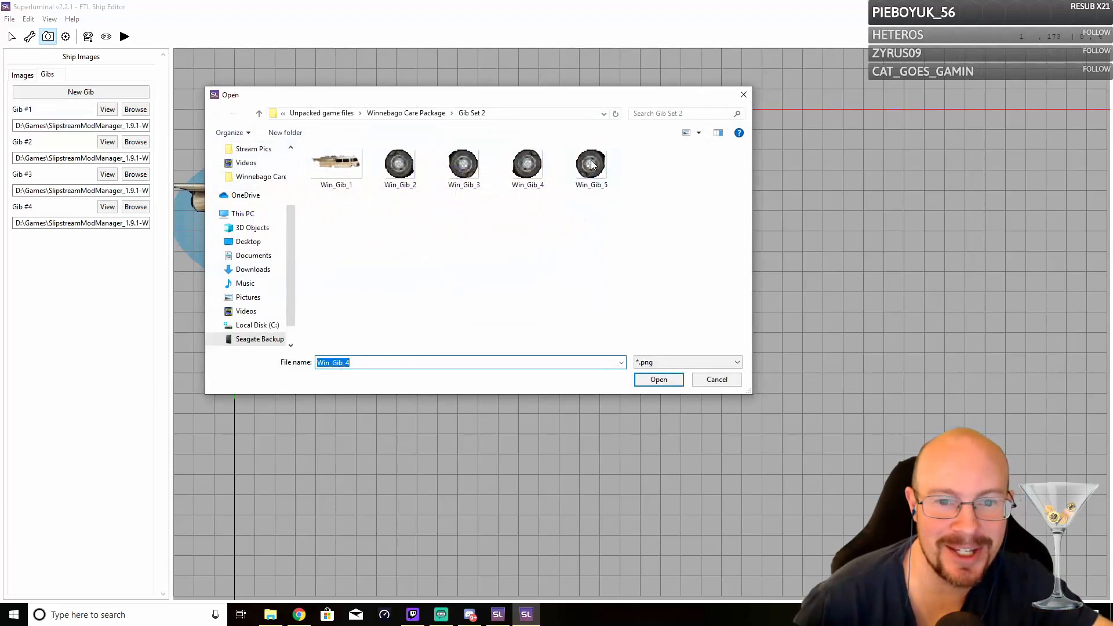
click(661, 380)
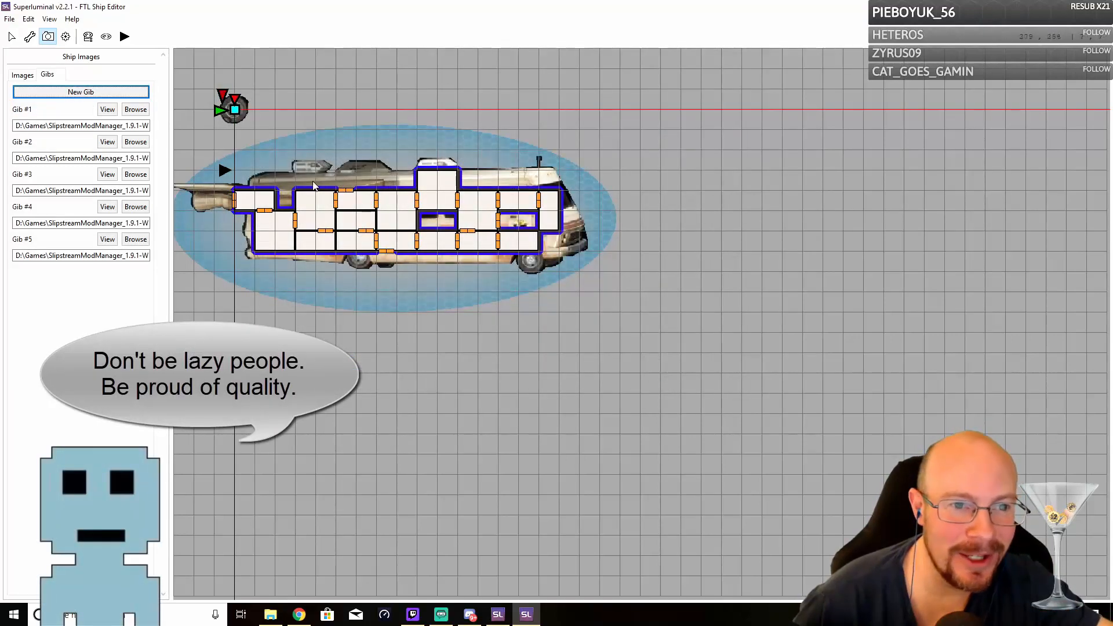
Select Gib 5 from the ship overview with the Manipulation tool and set its Y position to 600
click(88, 36)
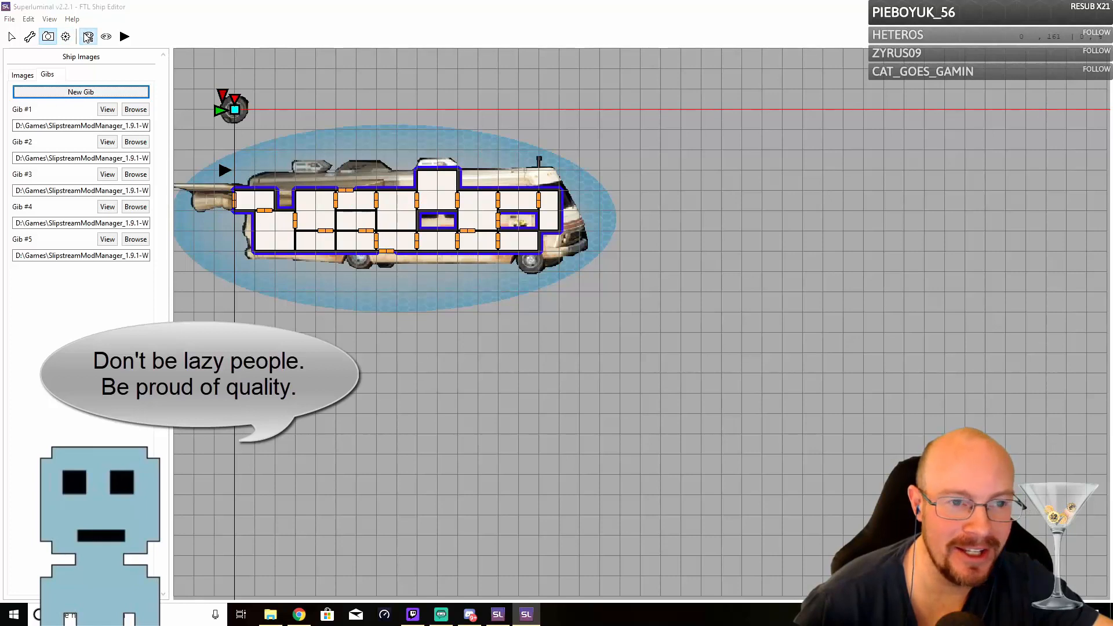
click(960, 118)
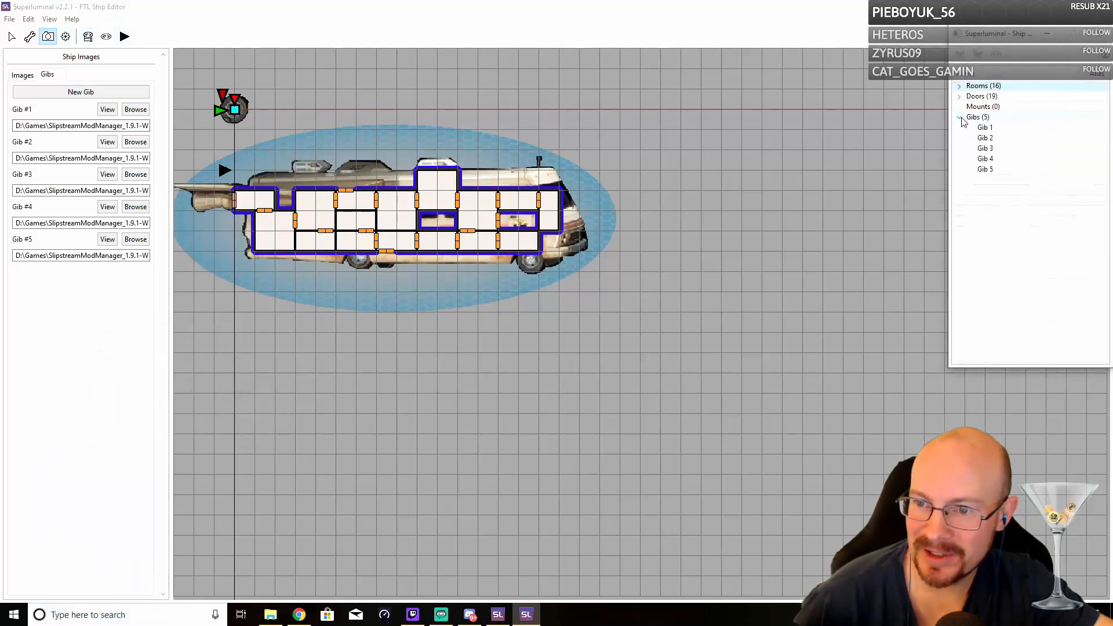
click(985, 169)
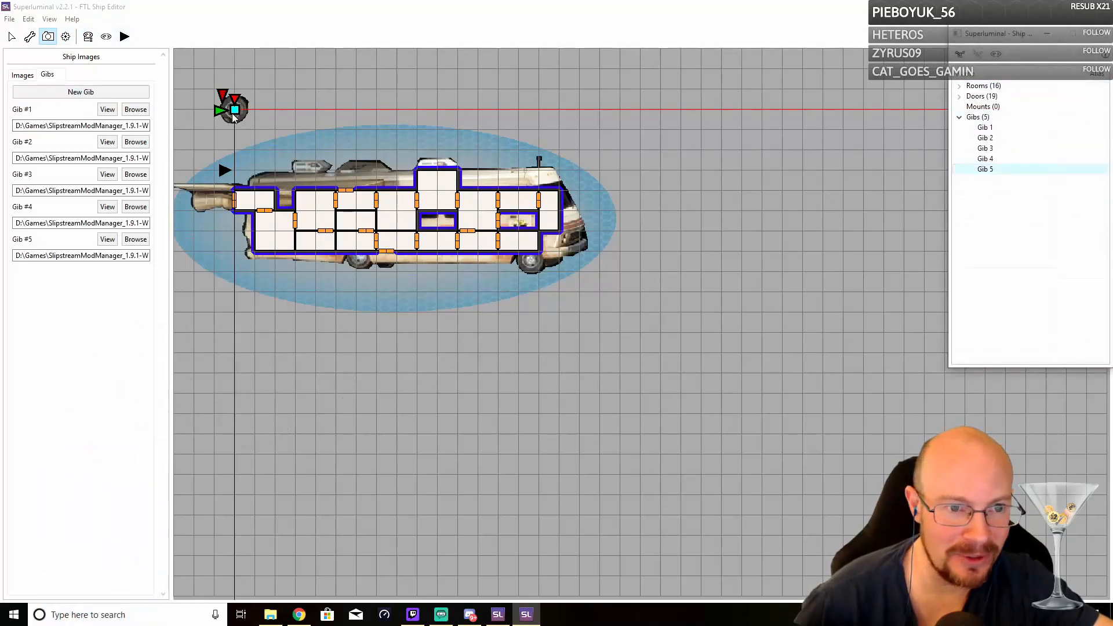
click(14, 36)
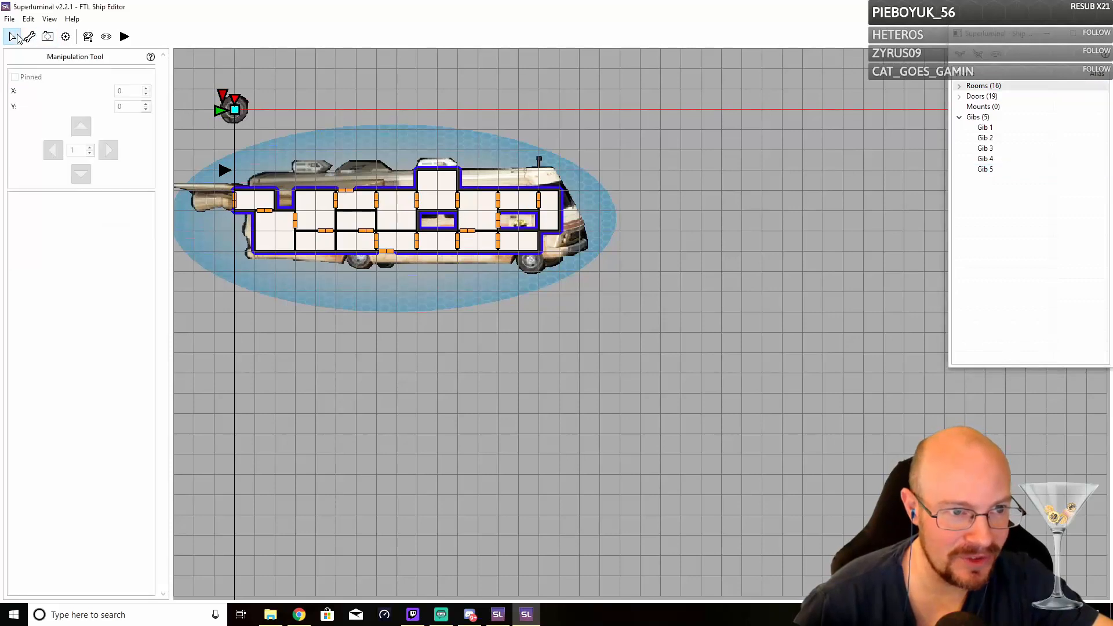
click(984, 170)
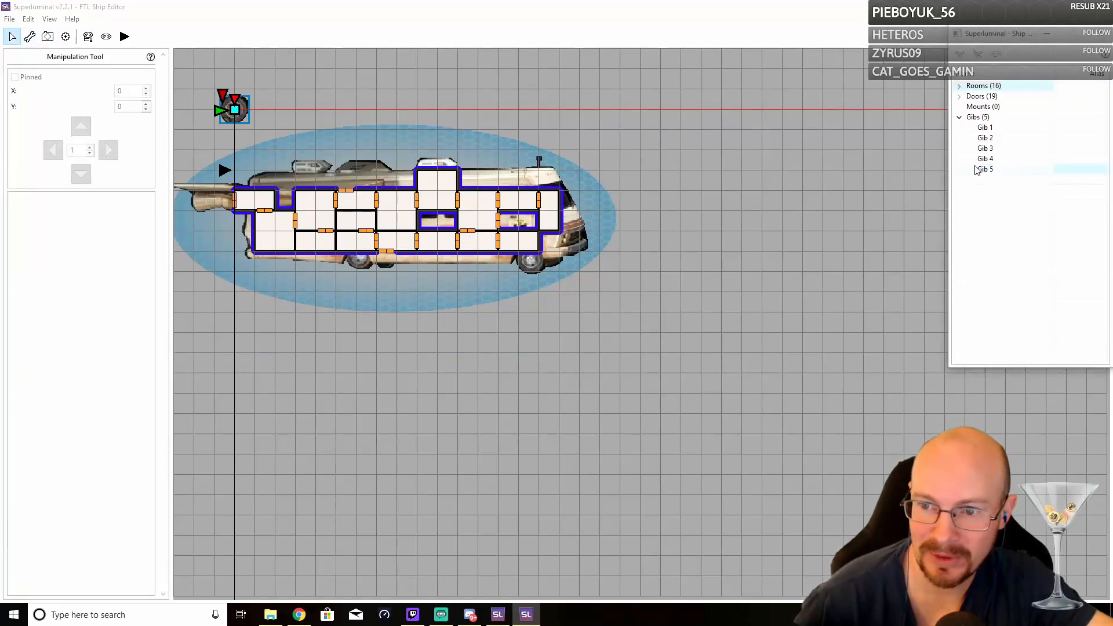
double_click(126, 106)
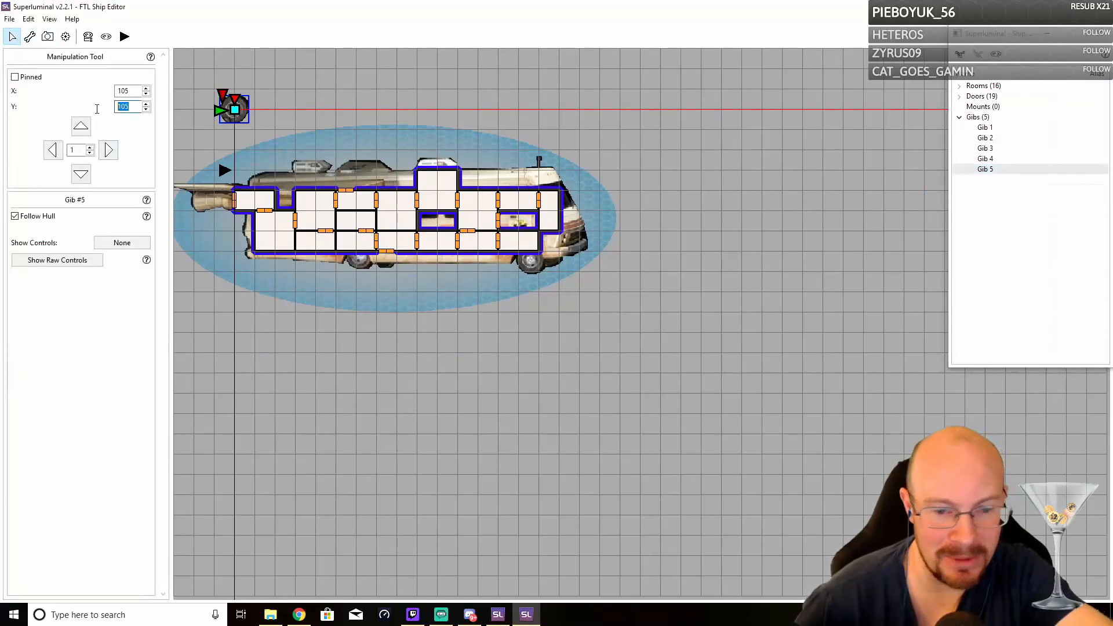
text(600)
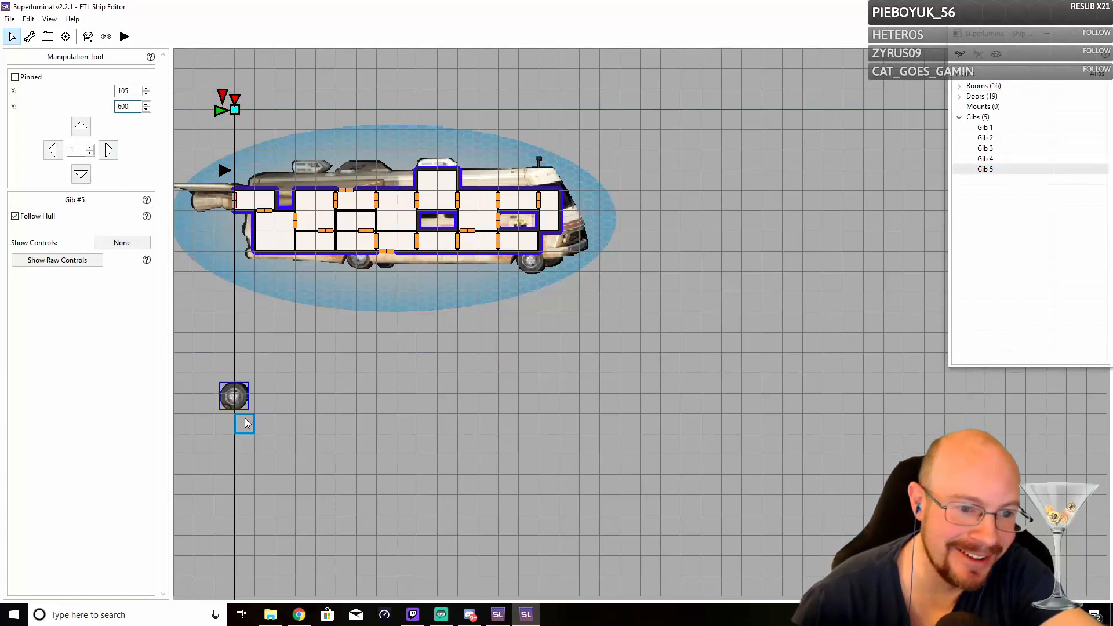
Move the Gib 5 wheel onto the underside of the hull beside the rear wheel, at about X 365, Y 355
drag(239, 405, 494, 332)
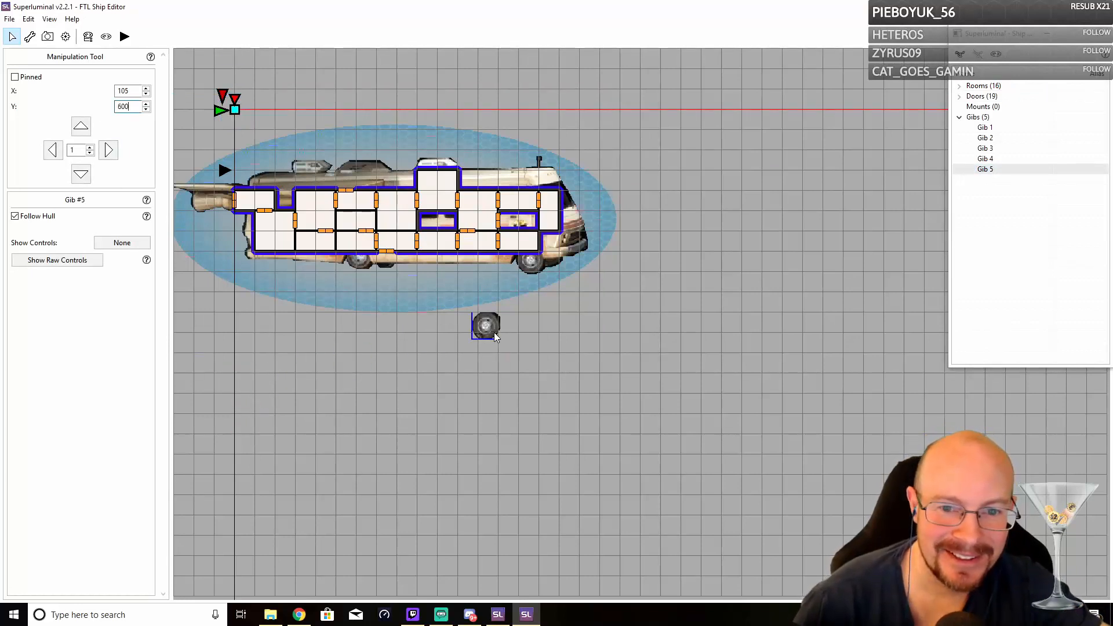
drag(417, 289, 393, 265)
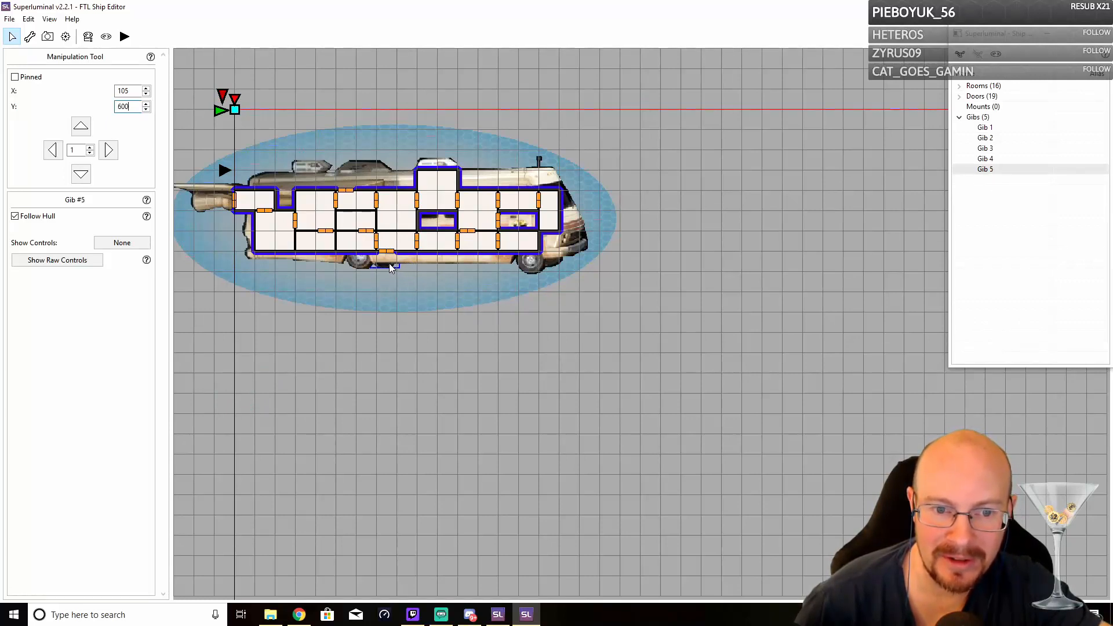
drag(389, 264, 389, 264)
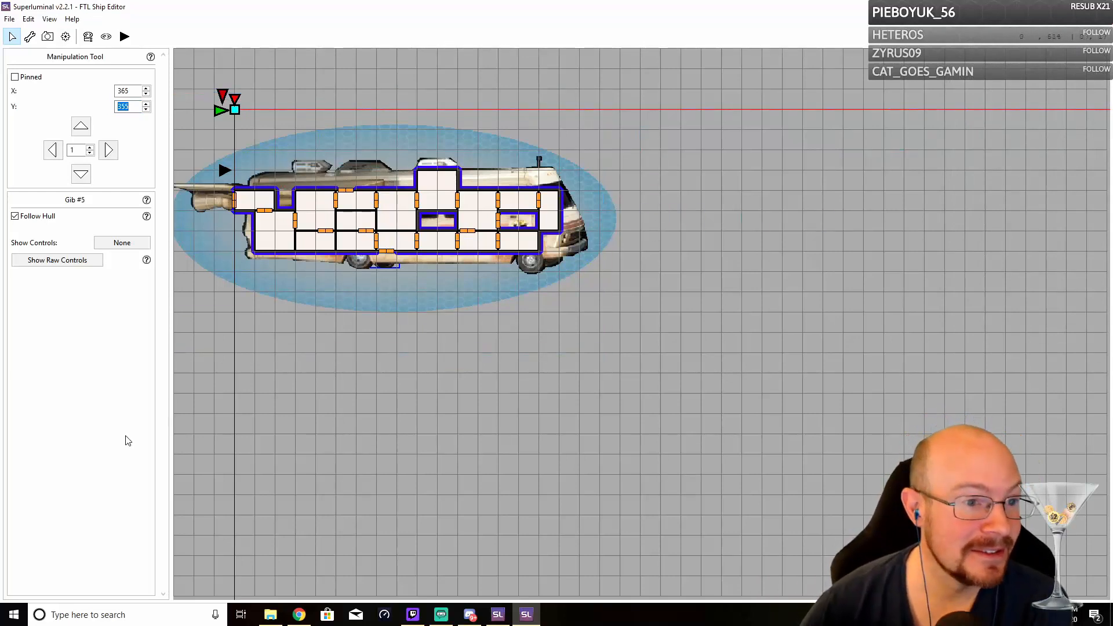
click(66, 35)
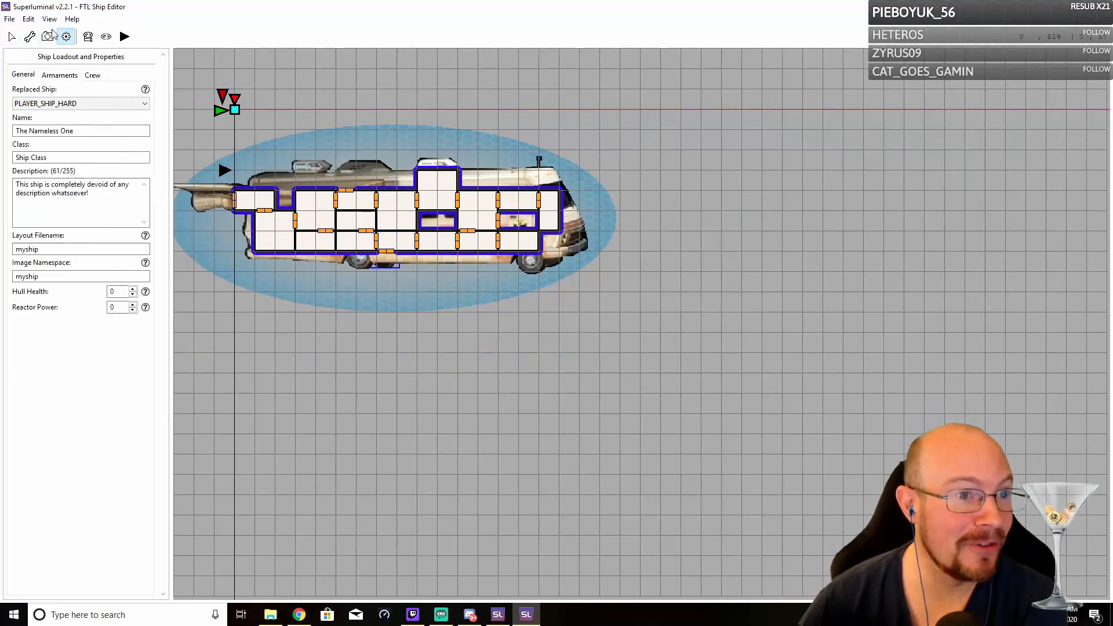
click(47, 36)
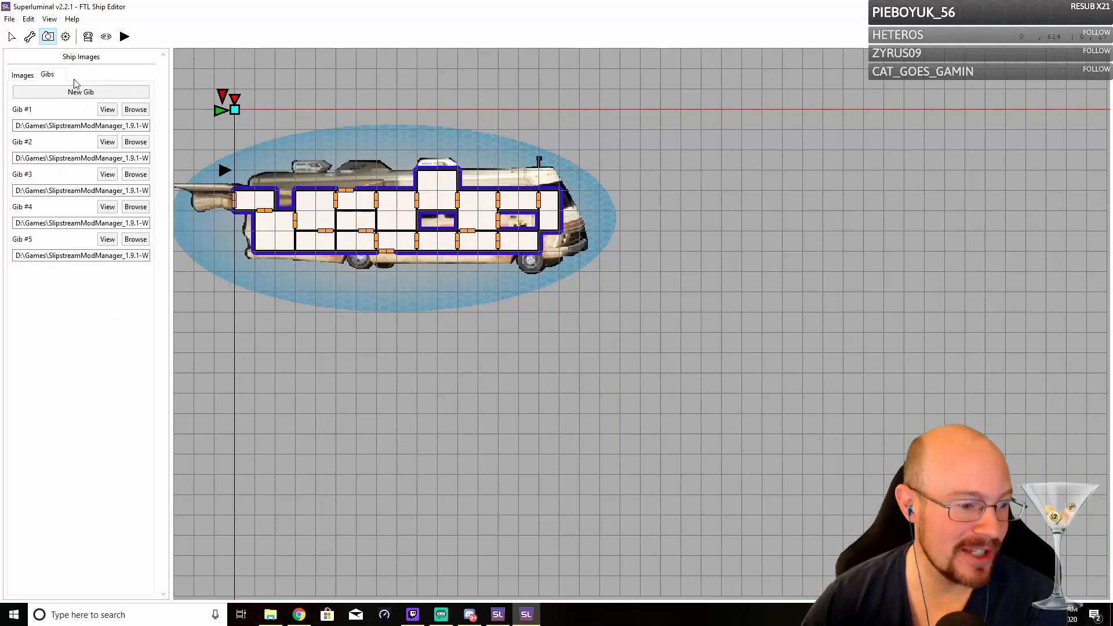
click(67, 36)
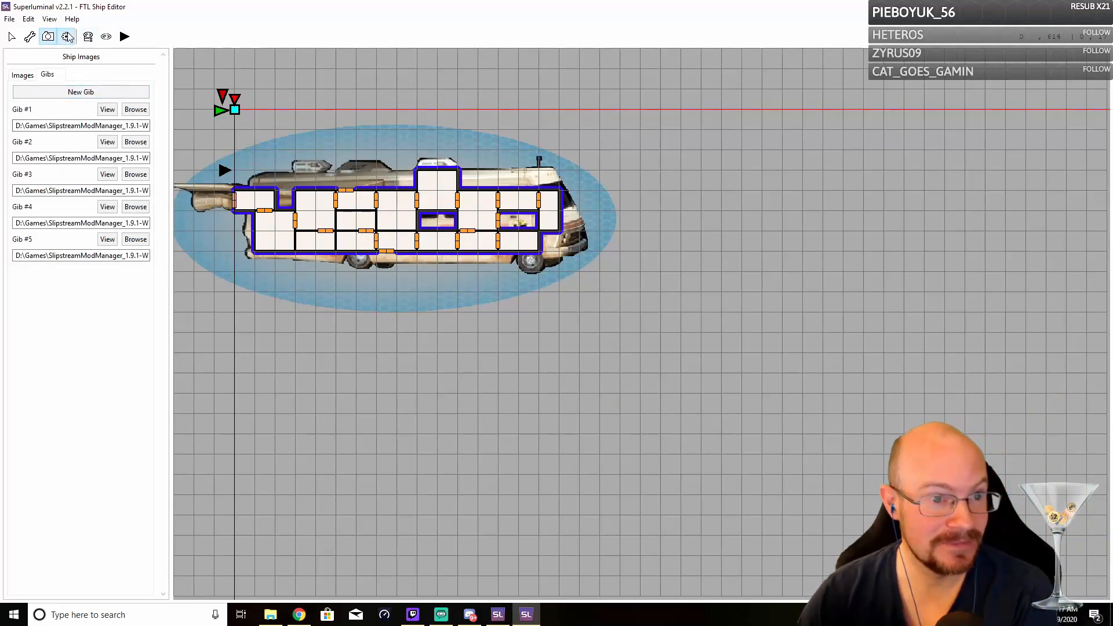
click(47, 35)
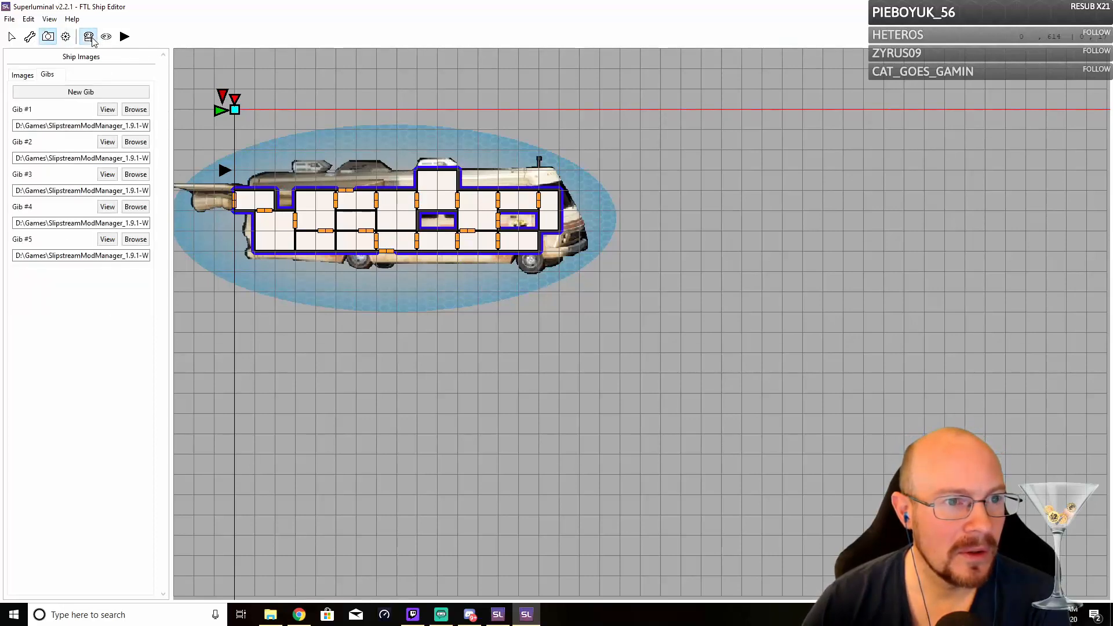
Select Gib 1 from the ship overview with the Manipulation tool and check its raw value controls
click(105, 37)
click(960, 119)
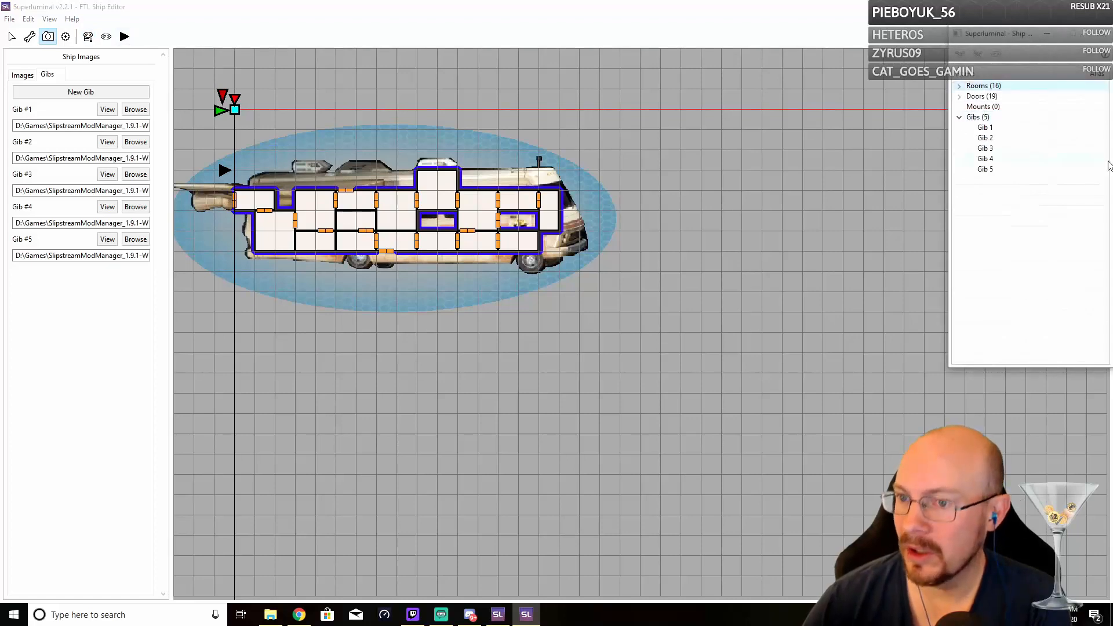
drag(1016, 29, 989, 50)
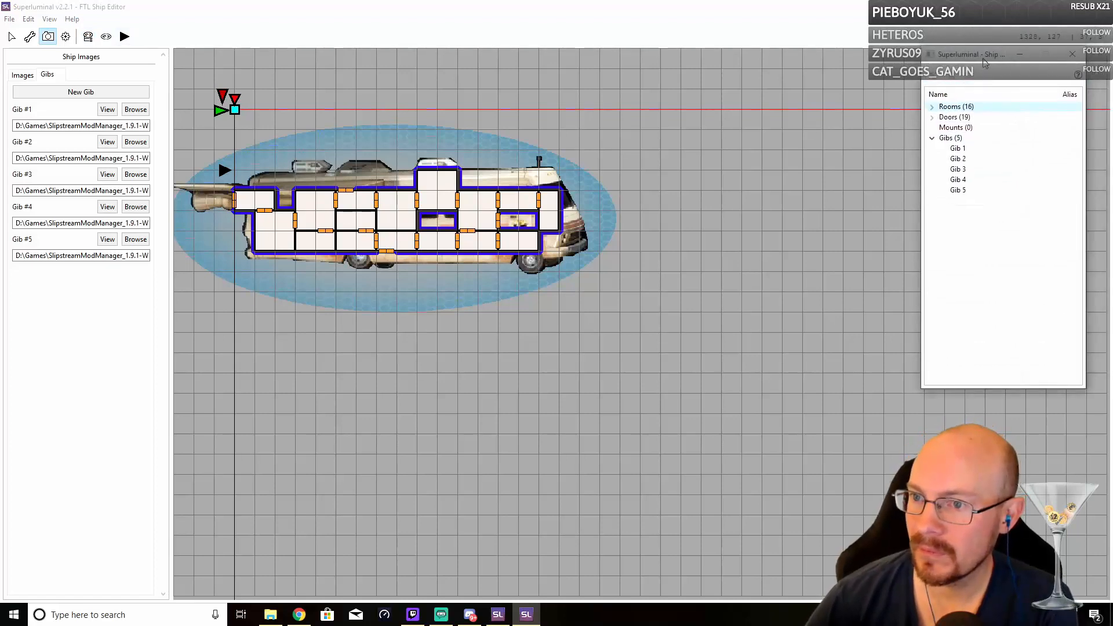
click(974, 150)
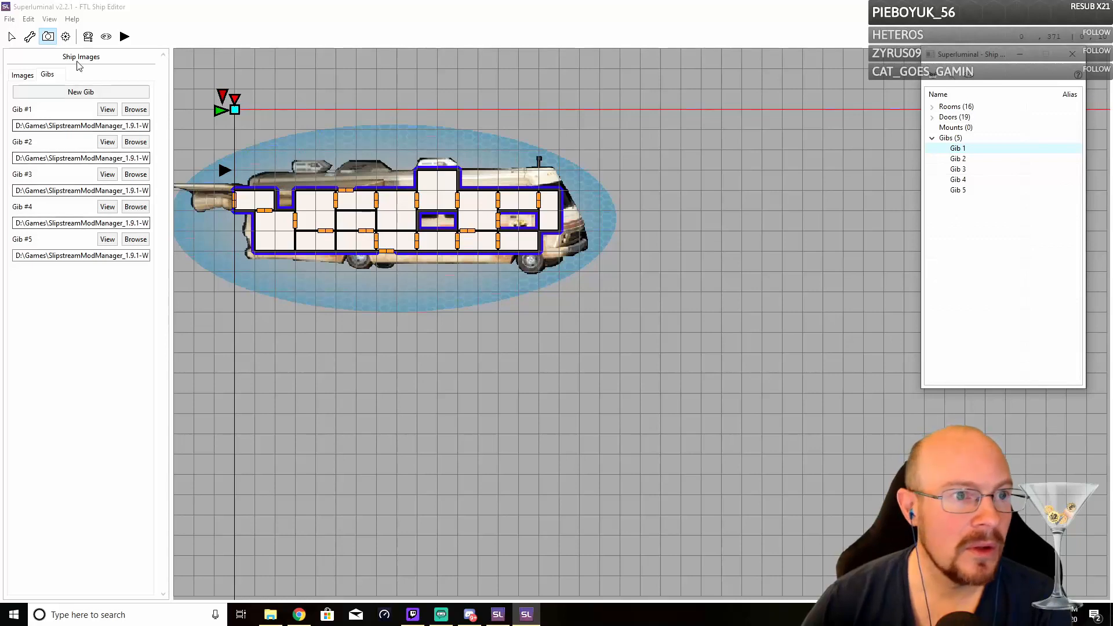
click(12, 38)
click(355, 264)
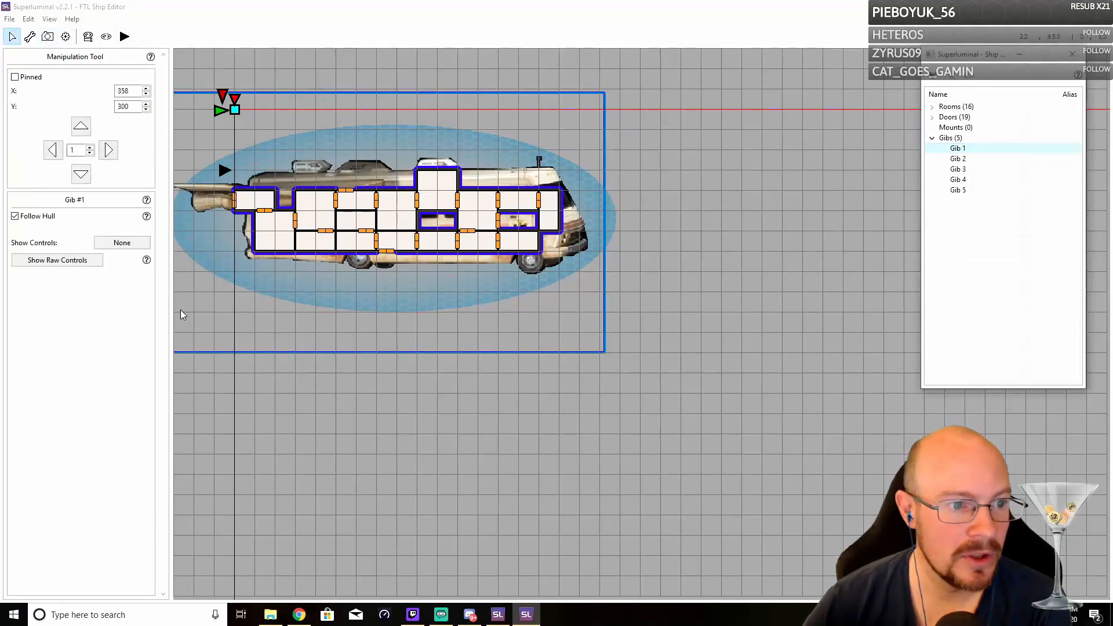
click(57, 261)
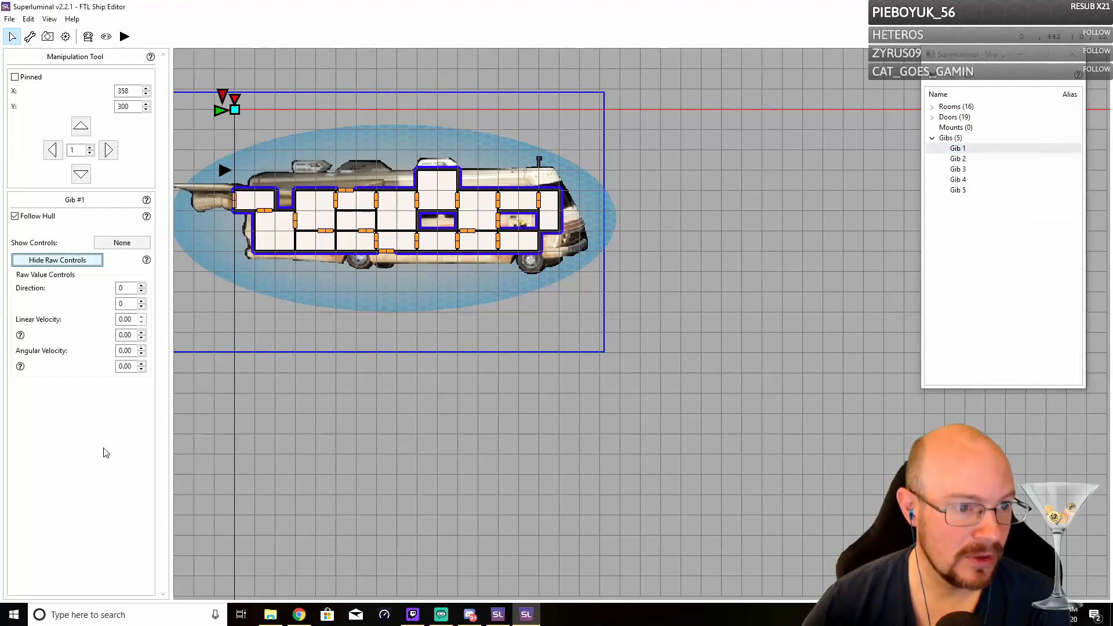
click(68, 264)
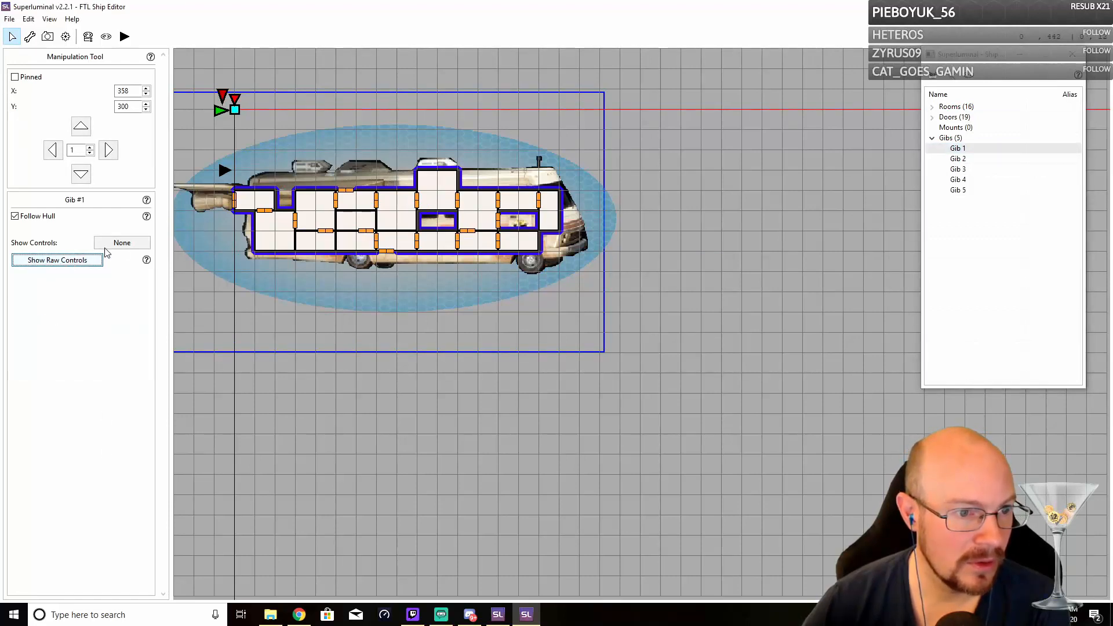
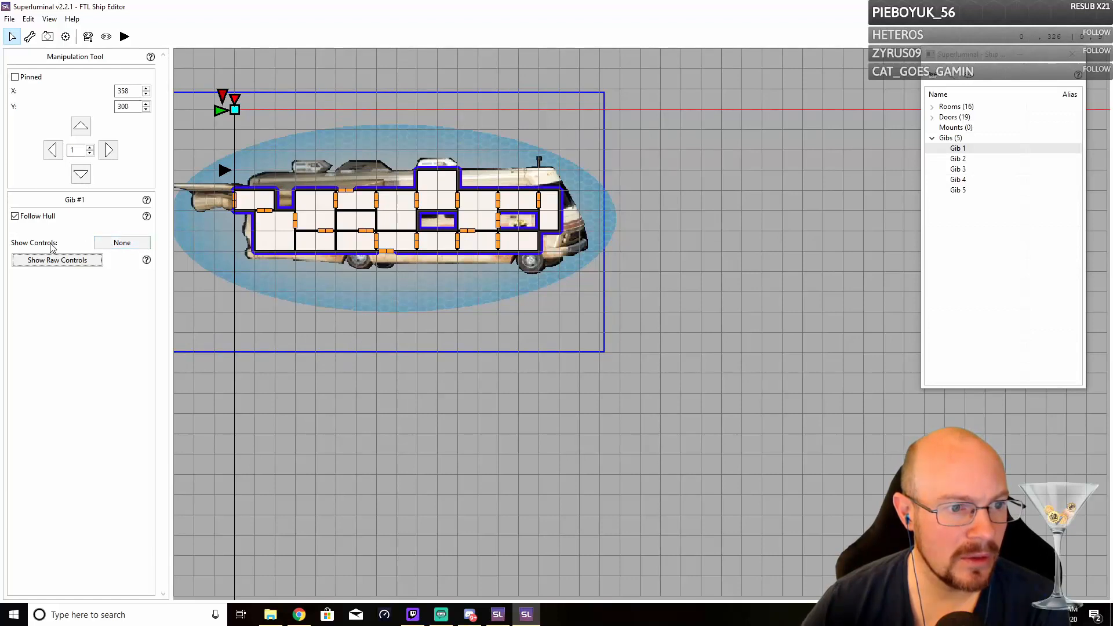
Show the direction controls for Gib 1 and try out its maximum direction handle near the straight-up position
click(112, 244)
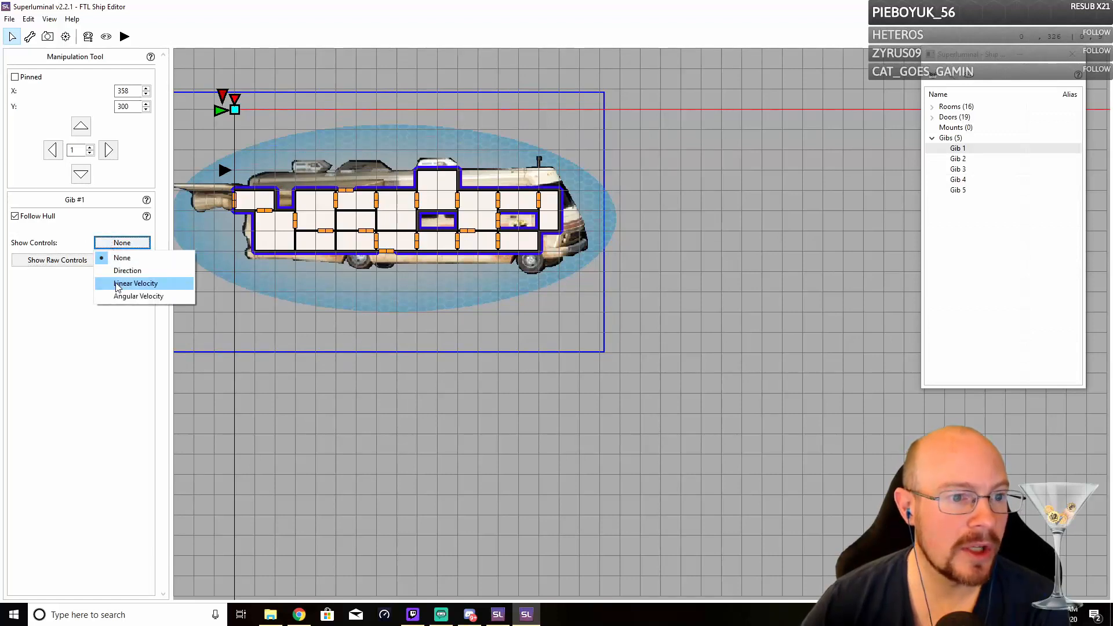
click(121, 270)
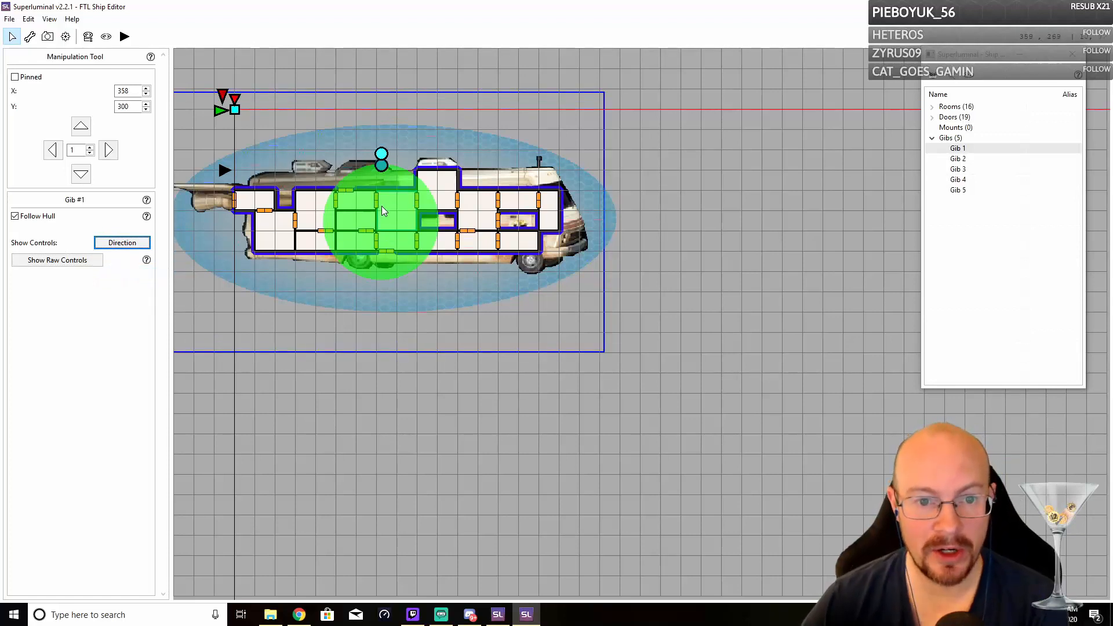
click(381, 155)
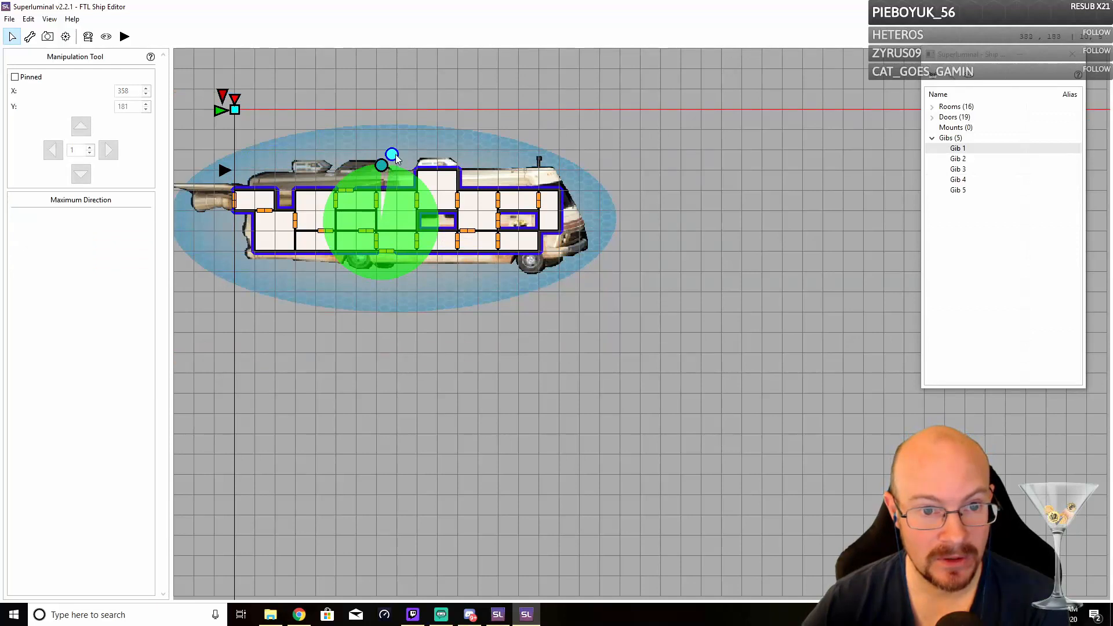
mouse_move(396, 157)
mouse_down()
mouse_move(429, 173)
mouse_move(386, 161)
mouse_up()
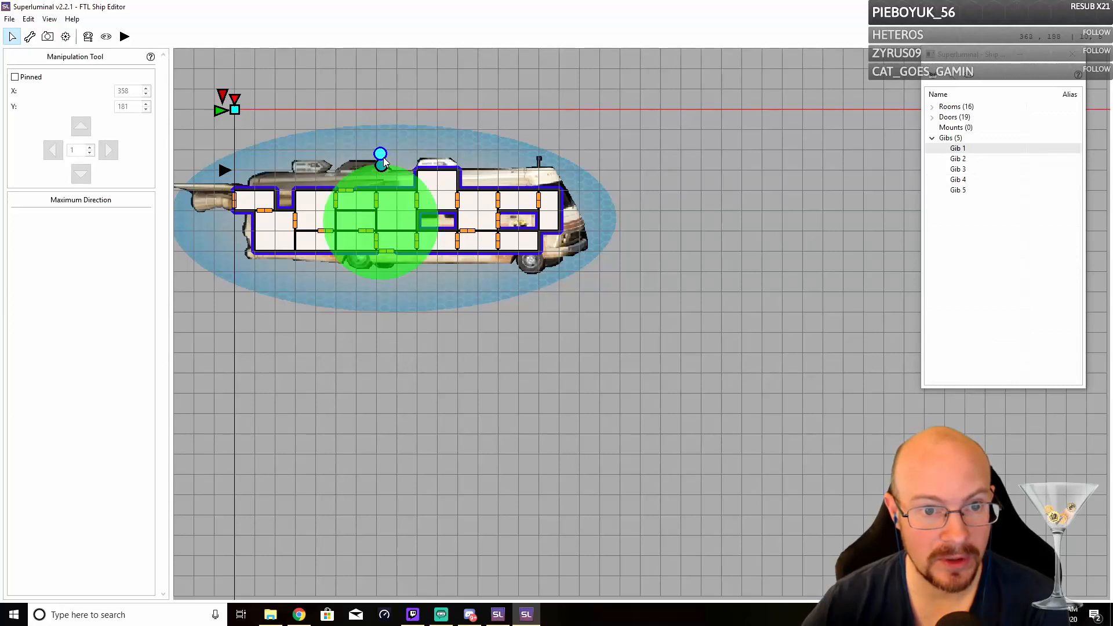
click(384, 255)
drag(383, 250, 383, 254)
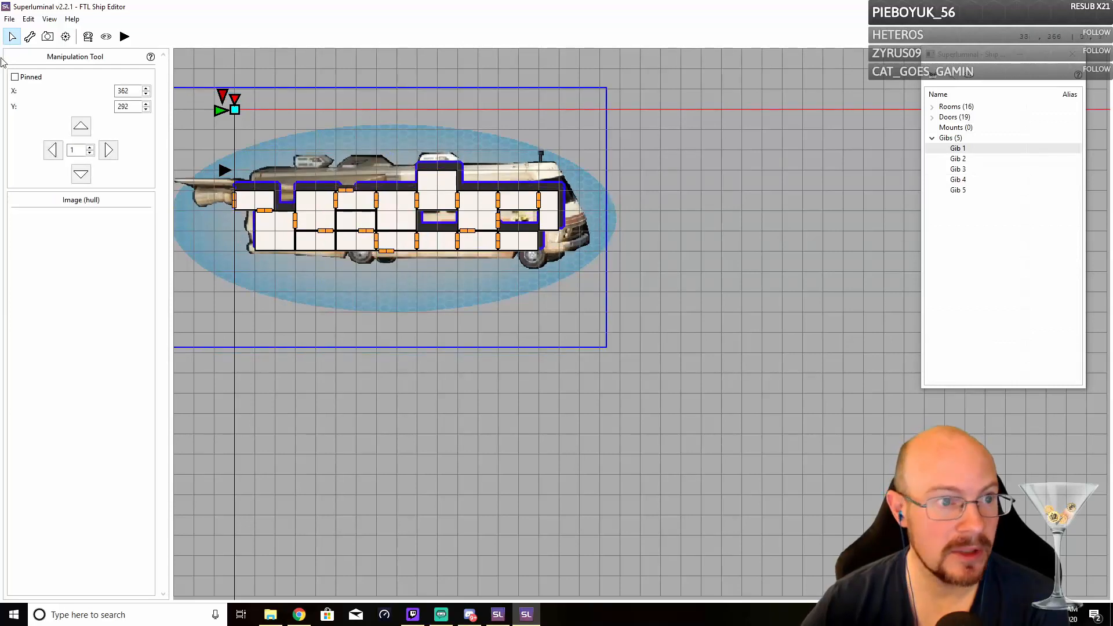
key(ctrl+z)
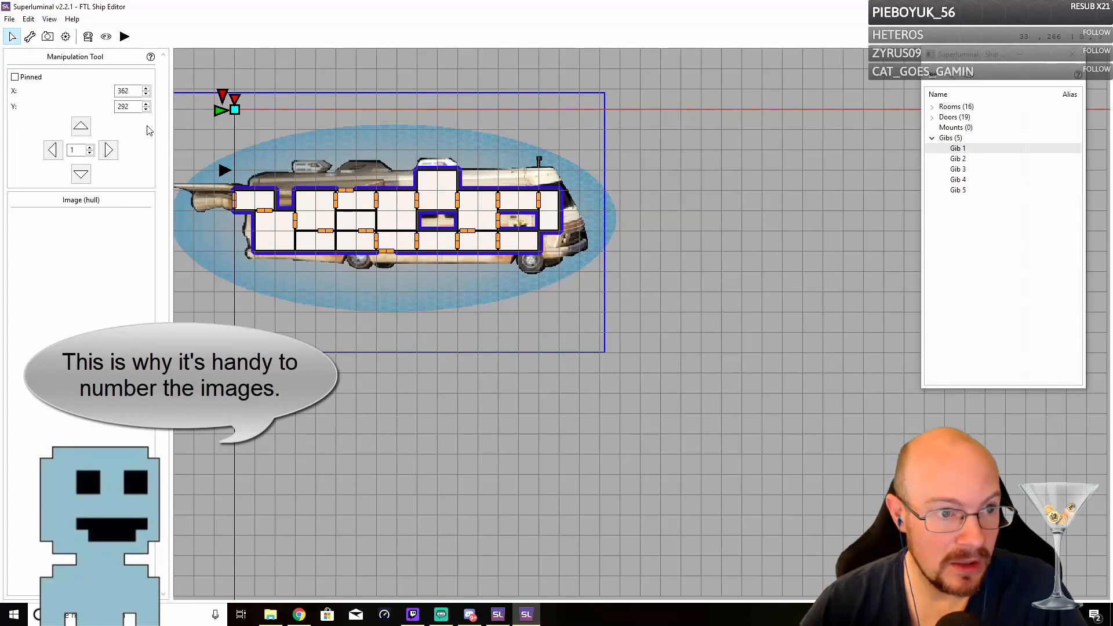
Reselect Gib 1 in the ship overview with its Direction controls displayed
click(958, 149)
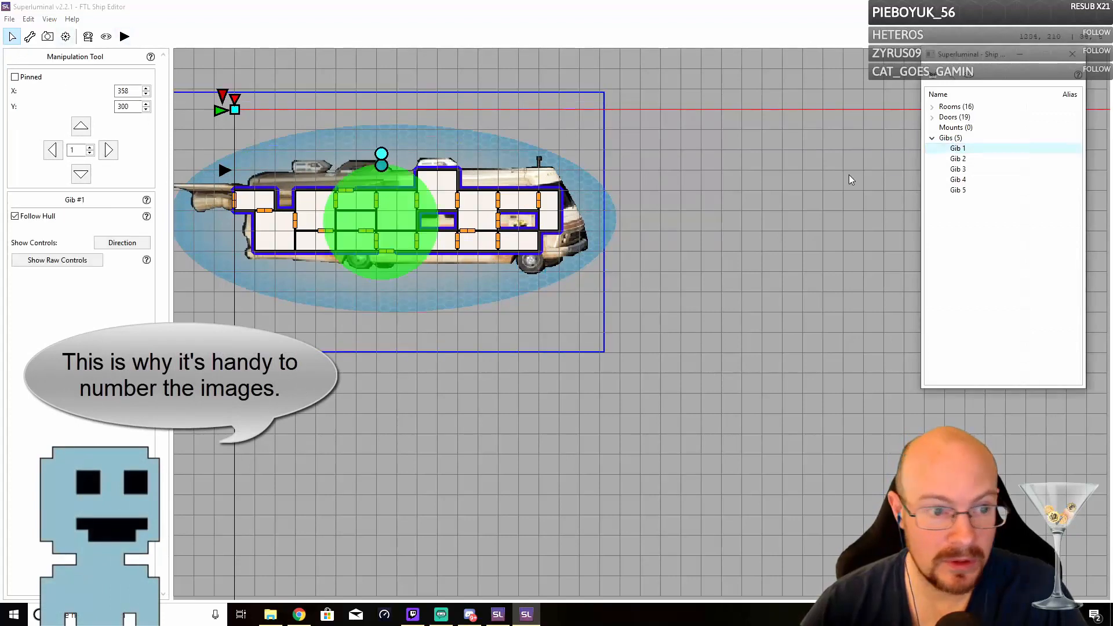
click(139, 244)
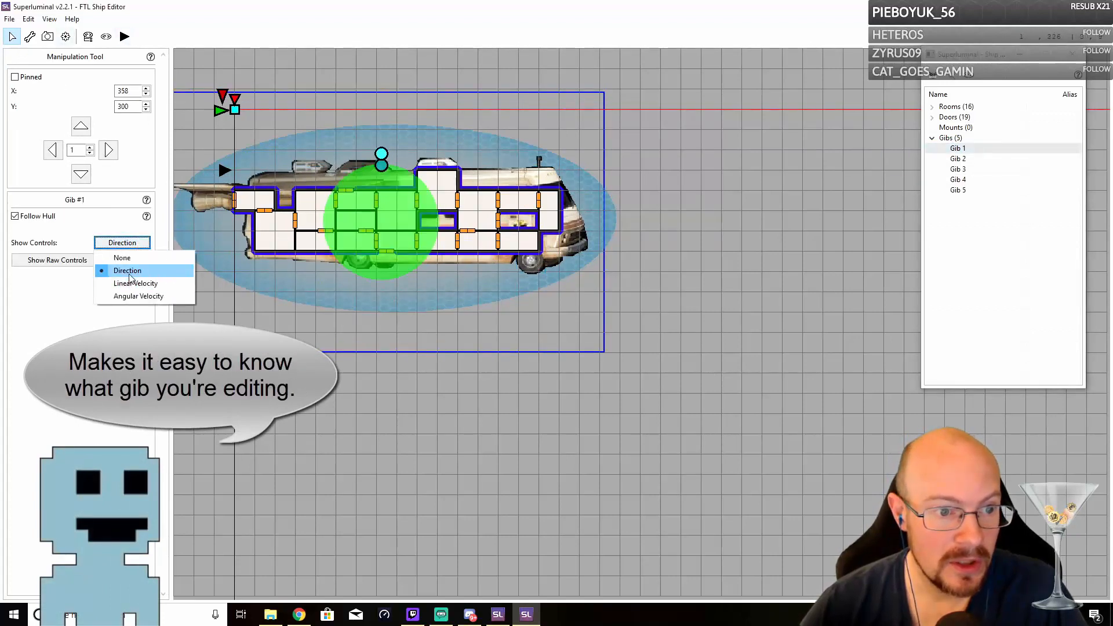
click(119, 270)
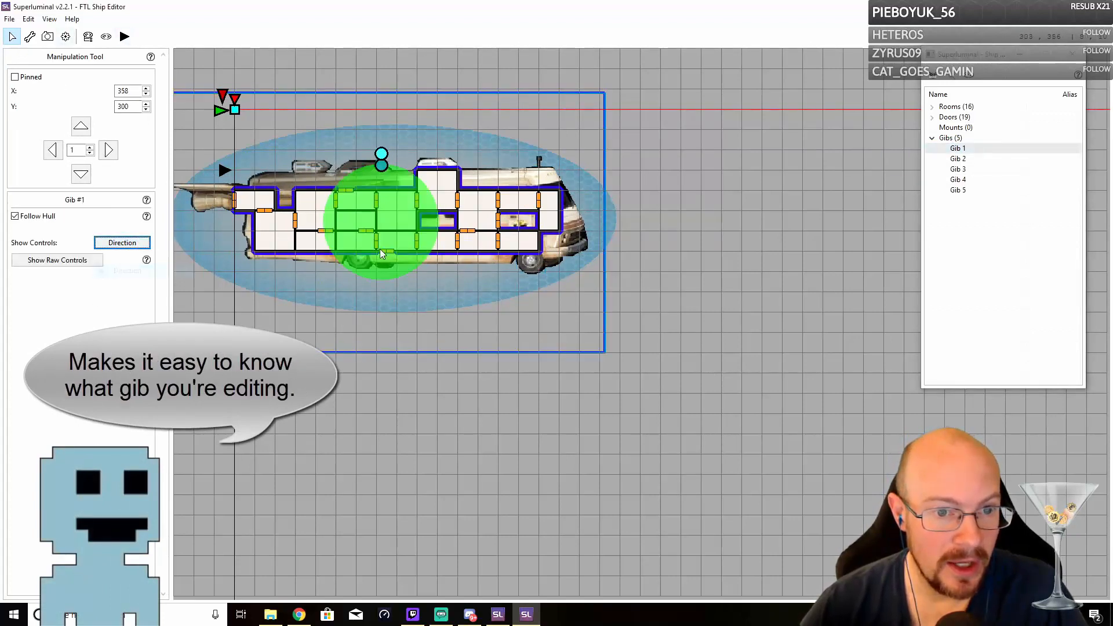
Narrow Gib 1's direction range to an upward-facing cone over the hull, with the minimum handle at about X 393, Y 207
click(383, 155)
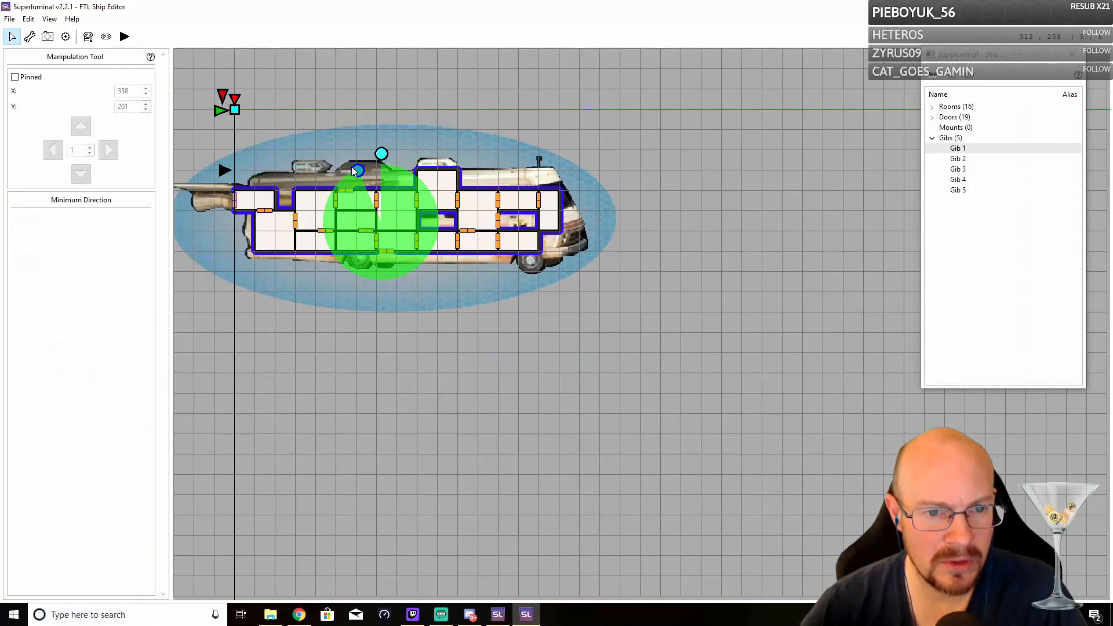
click(380, 166)
drag(380, 168, 382, 167)
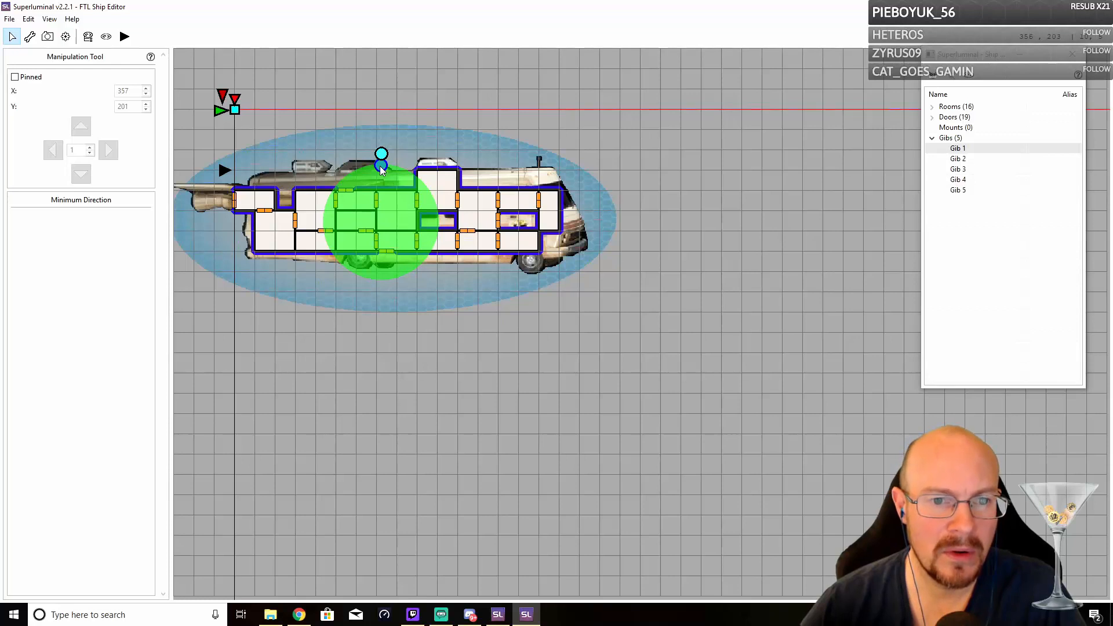
mouse_move(381, 168)
mouse_down()
mouse_move(350, 168)
mouse_move(350, 284)
mouse_move(435, 198)
mouse_move(386, 165)
mouse_up()
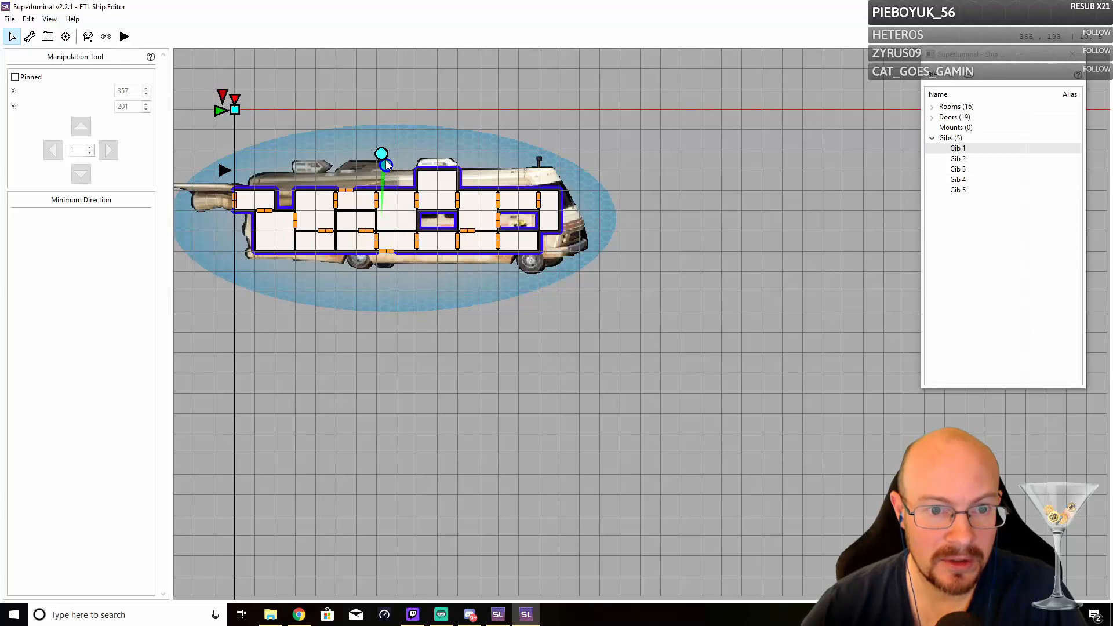
drag(387, 162, 386, 162)
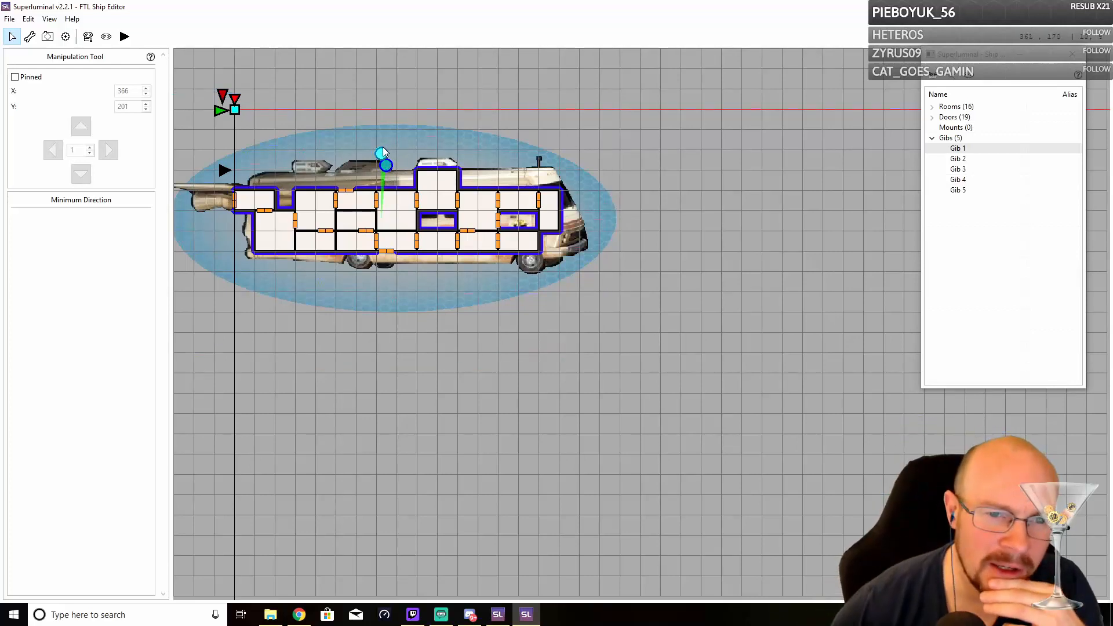
drag(382, 154, 367, 96)
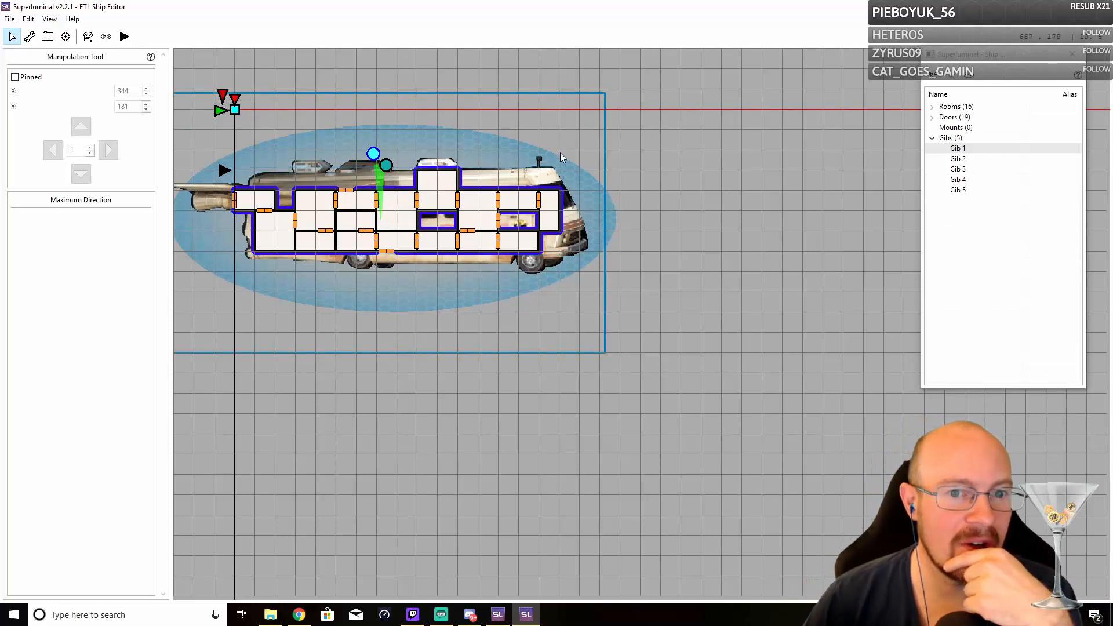
drag(374, 154, 407, 163)
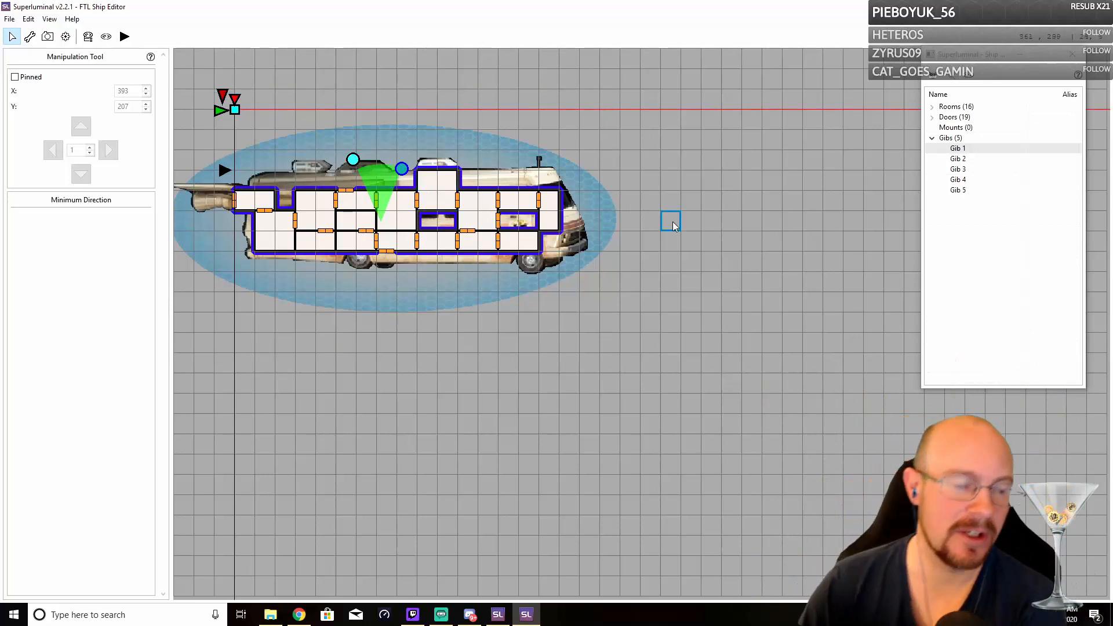
Narrow Gib 2's direction range to a thin cone pointing diagonally up toward the front of the ship
click(959, 159)
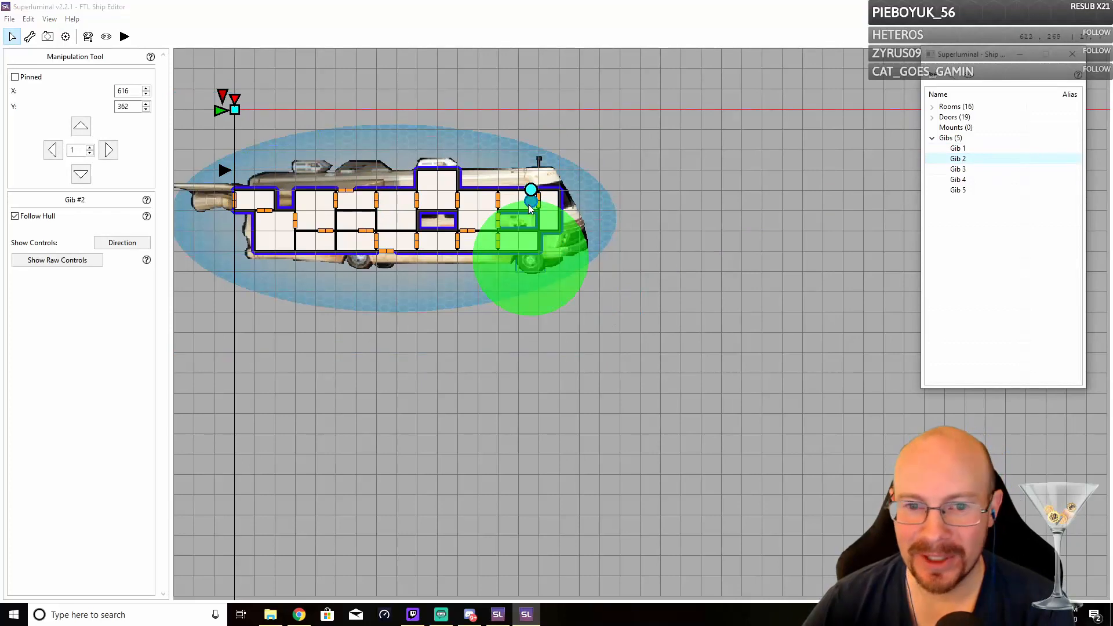
drag(531, 198, 590, 265)
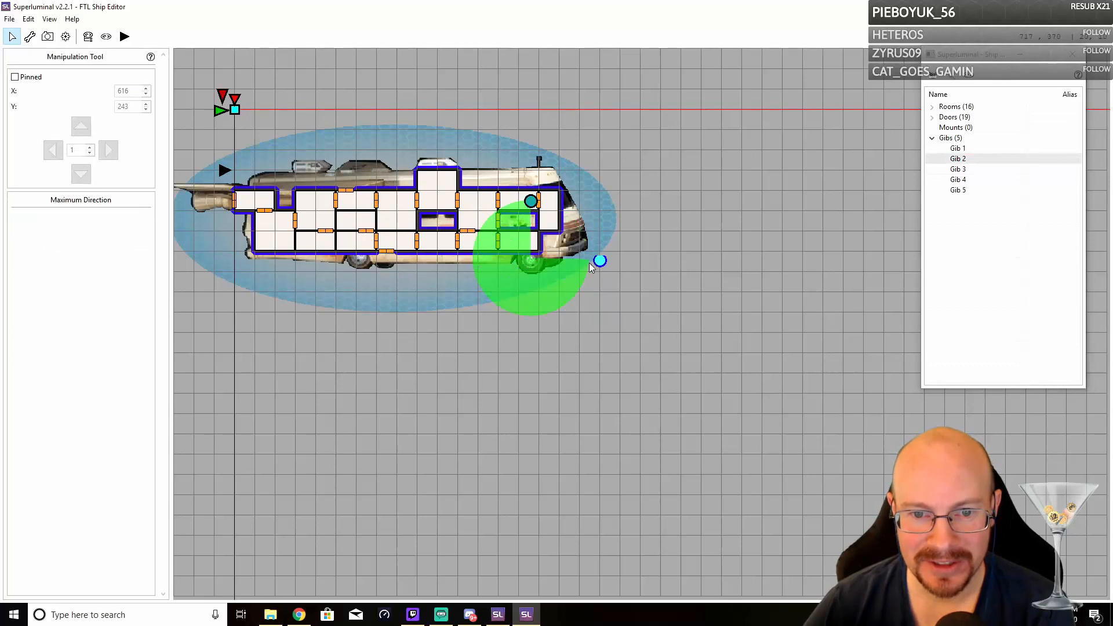
drag(503, 272, 581, 232)
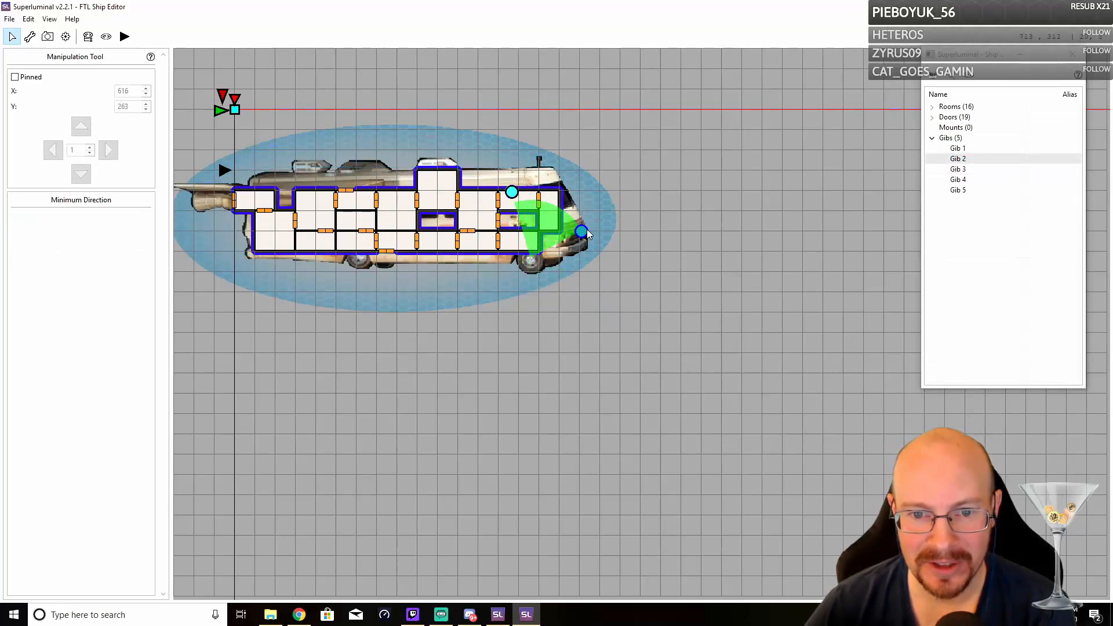
drag(513, 191, 575, 219)
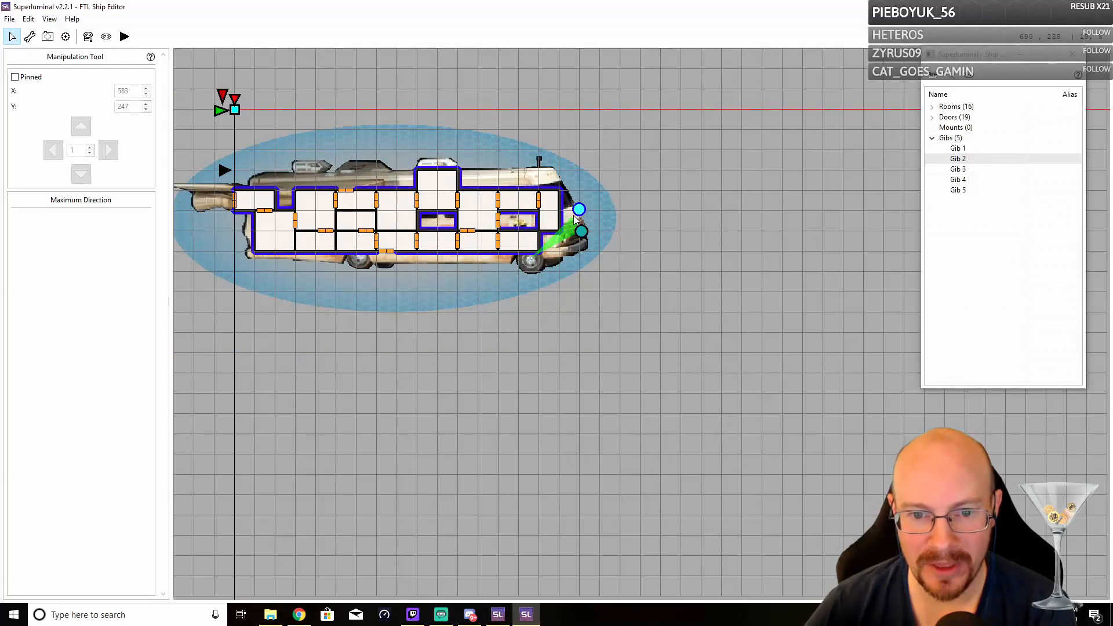
Narrow Gib 3's direction range to a thin cone pointing toward the rear of the ship and slightly upward
click(934, 169)
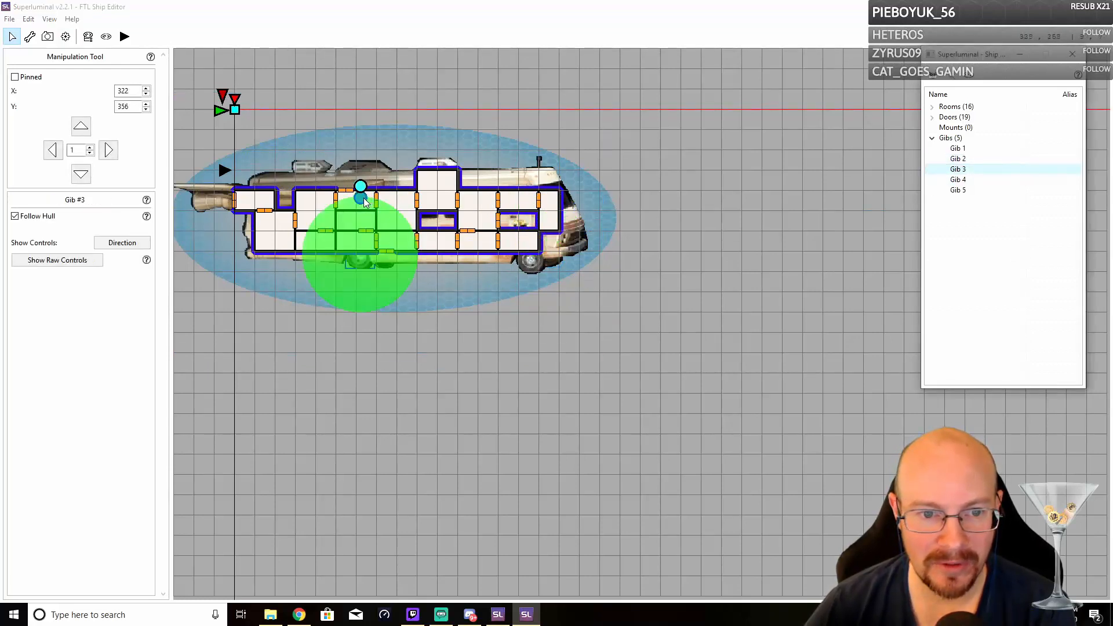
drag(365, 201, 272, 241)
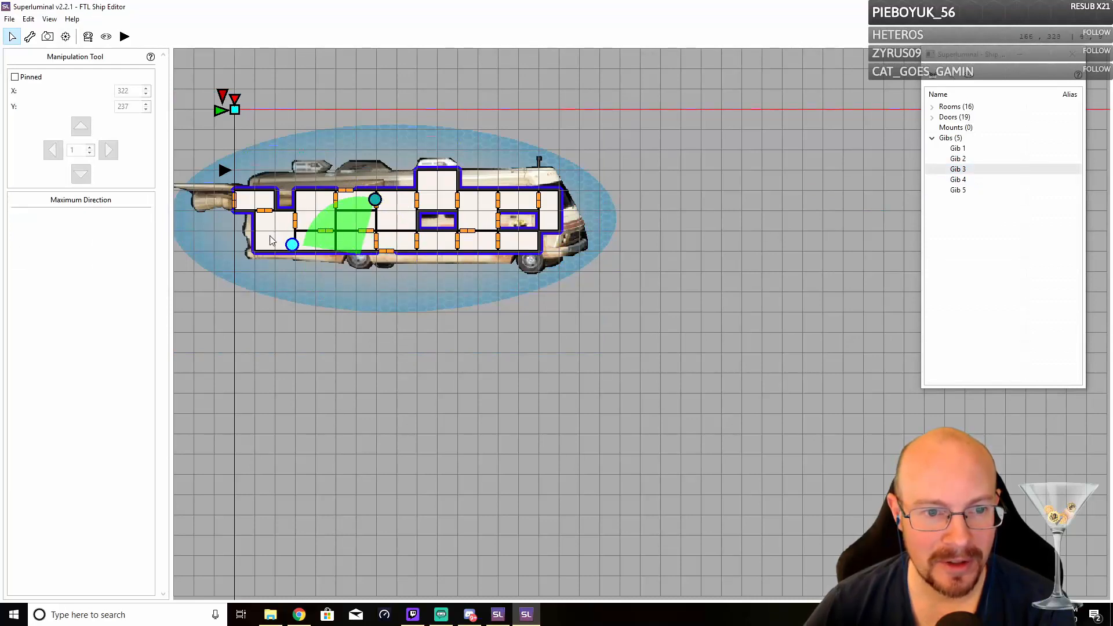
drag(375, 199, 294, 231)
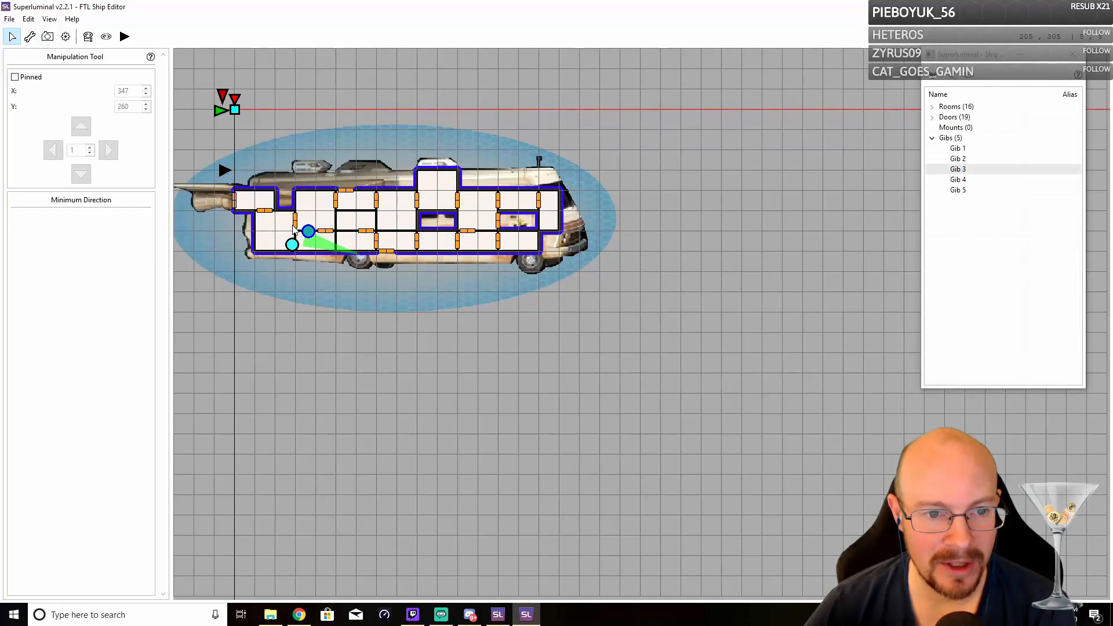
Narrow Gib 4's direction range to a cone pointing rearward and slightly downward, with the maximum handle at about X 547, Y 420
click(958, 180)
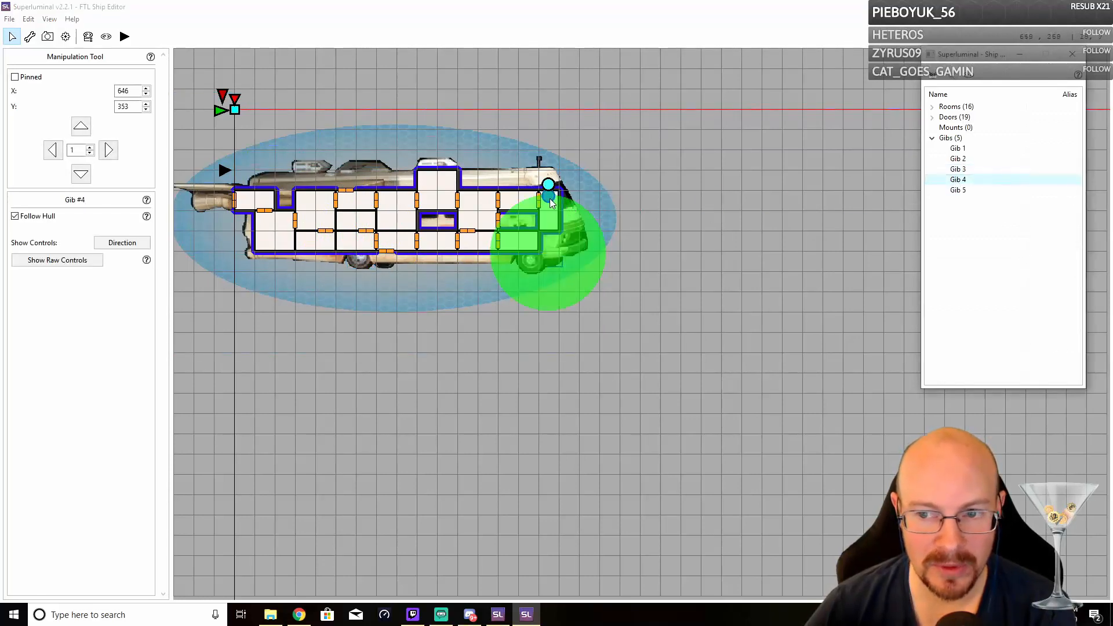
drag(549, 199, 468, 311)
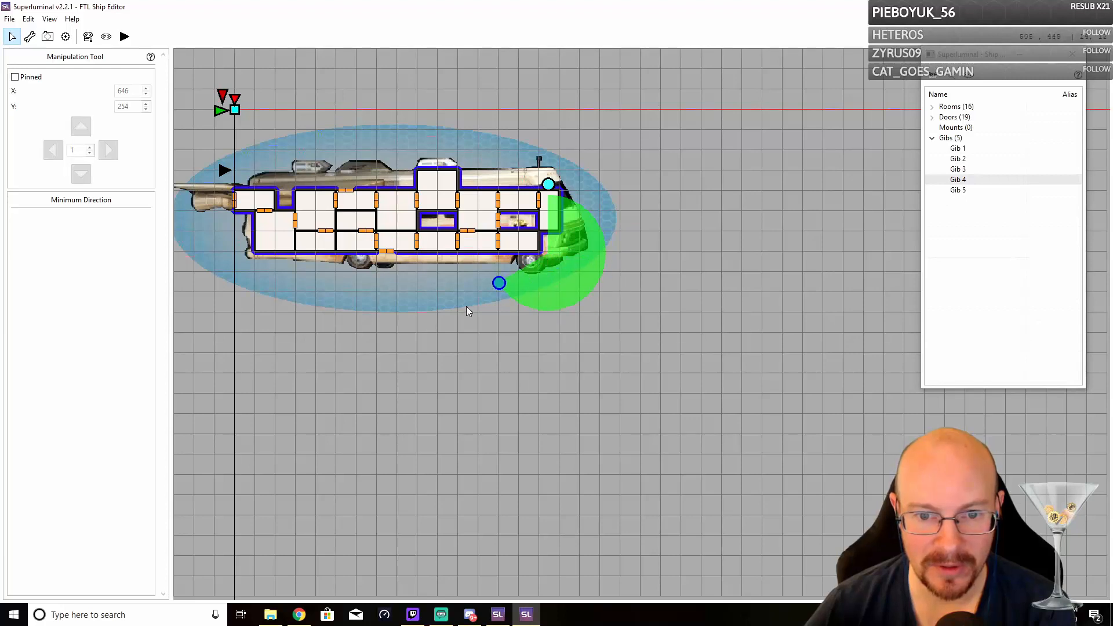
drag(548, 184, 494, 293)
click(498, 284)
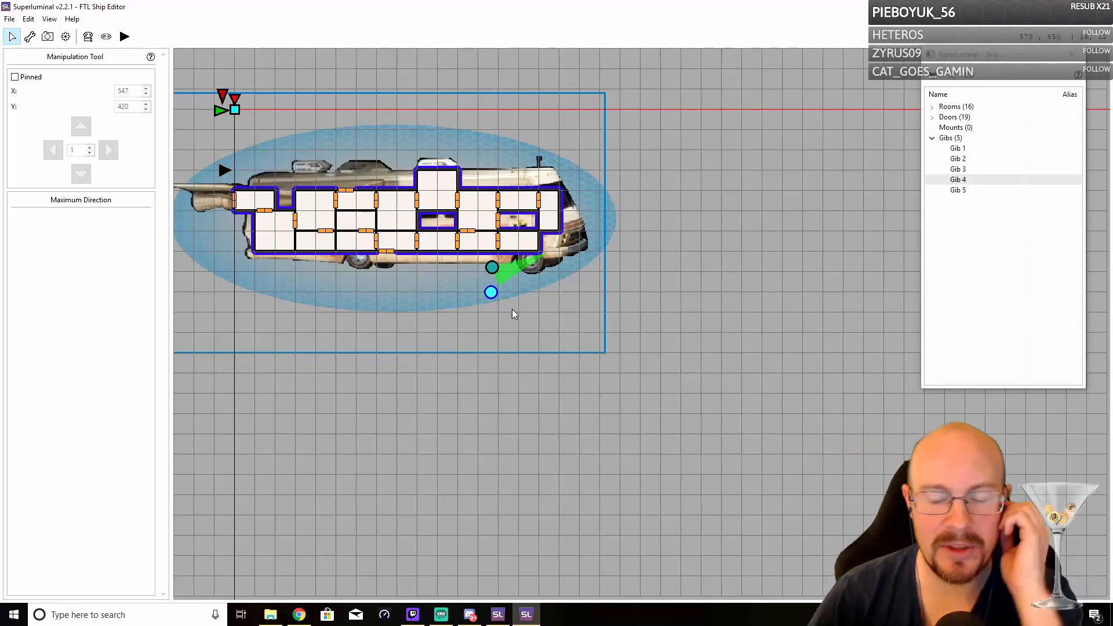
click(512, 308)
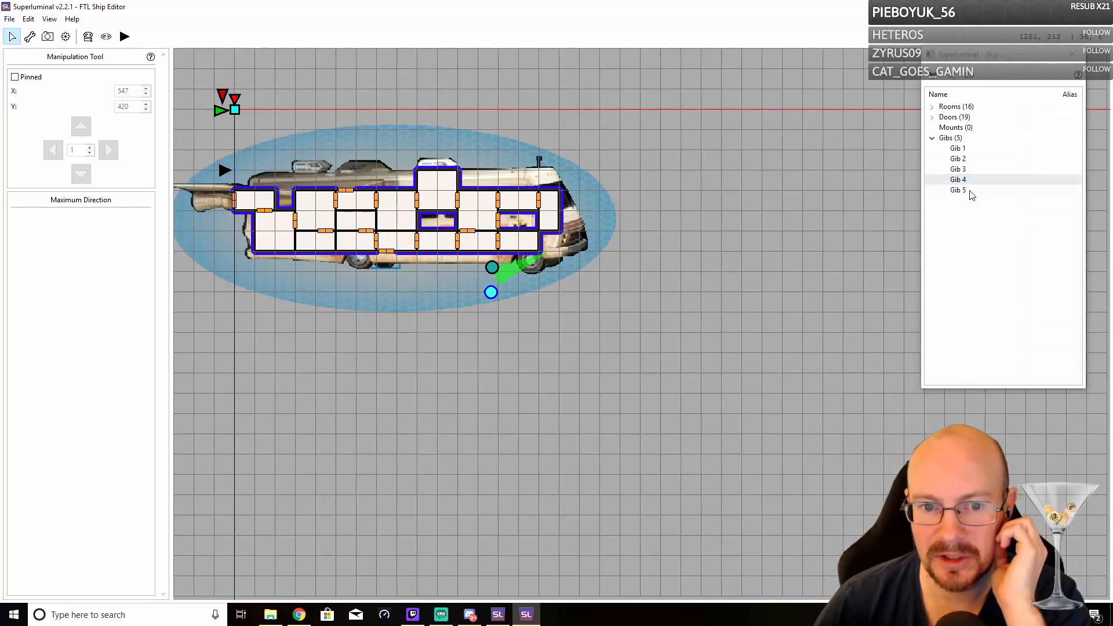
Narrow Gib 5's direction range to a cone pointing upward and slightly toward the rear of the ship
click(972, 192)
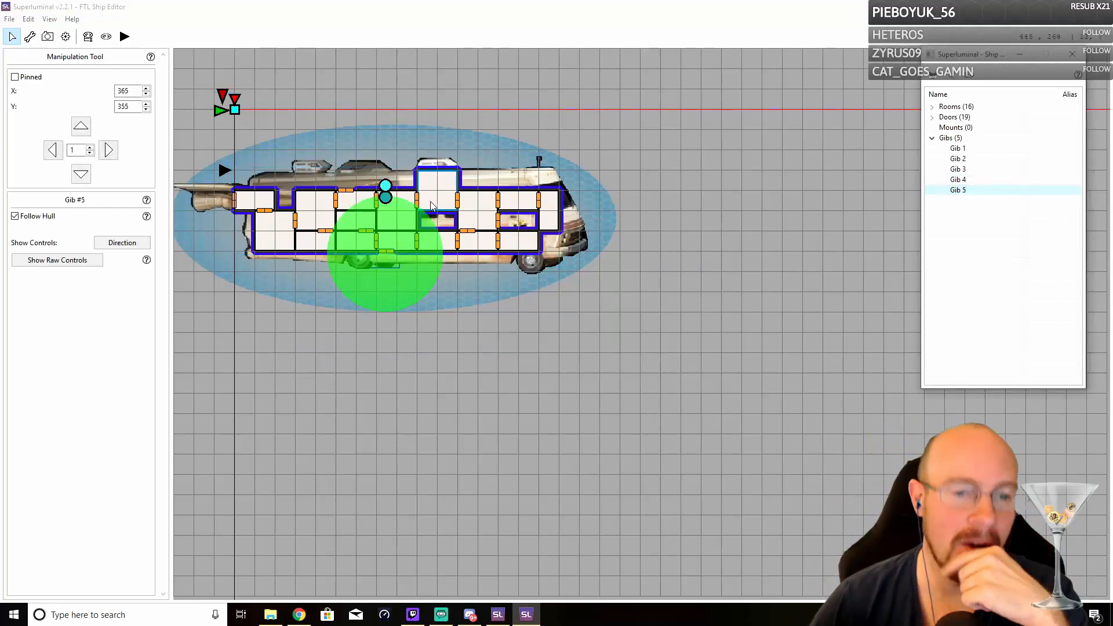
drag(386, 198, 343, 200)
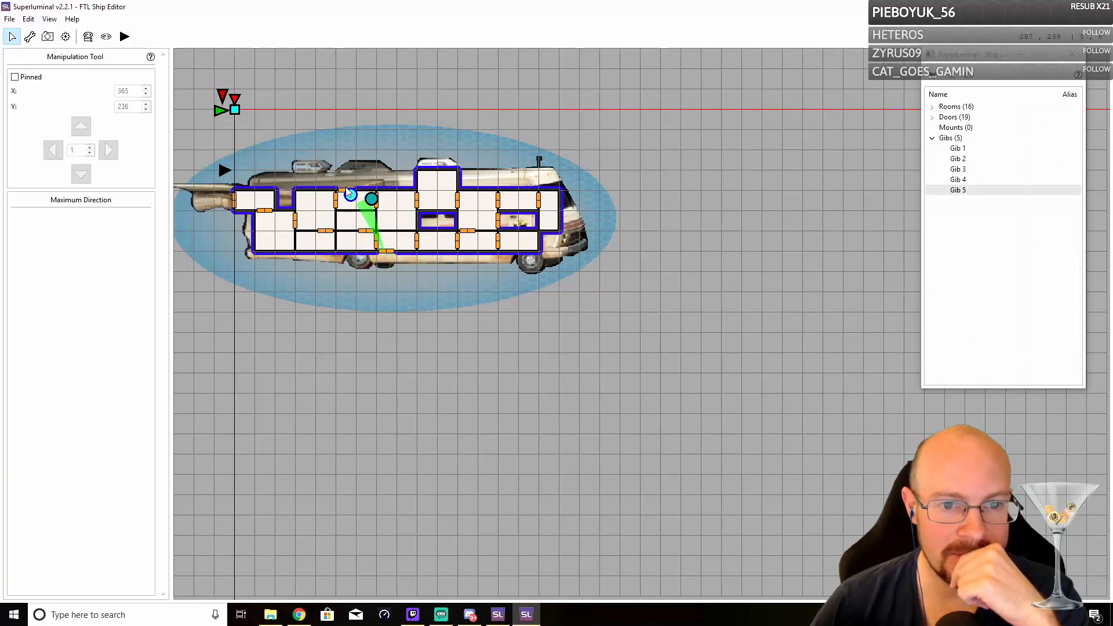
Go through the gibs in the ship overview and compare their direction cones
click(957, 148)
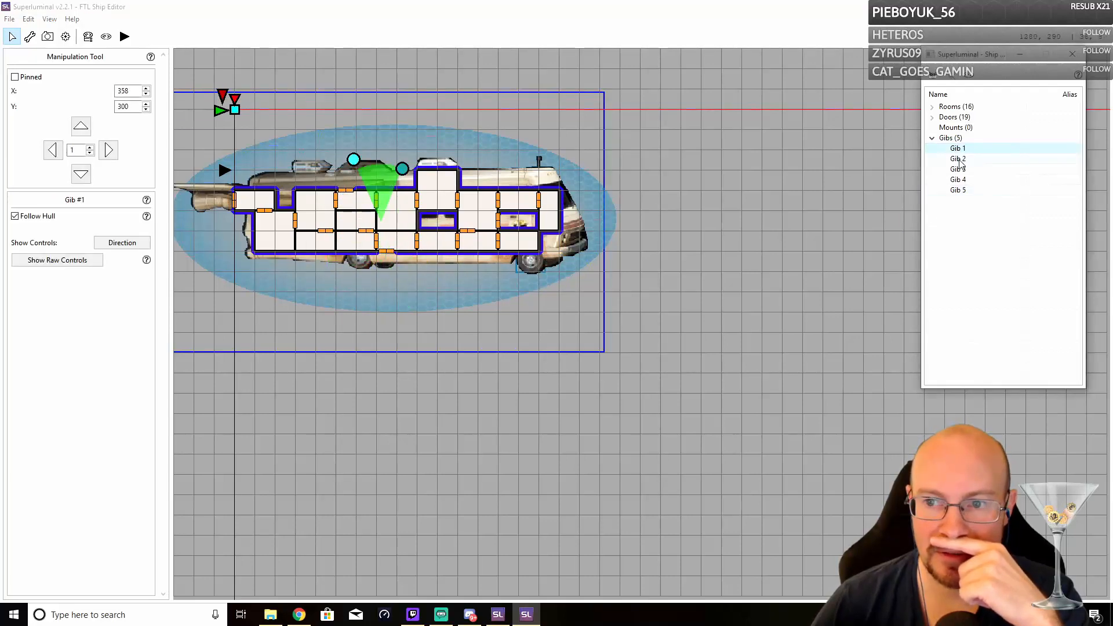
click(958, 159)
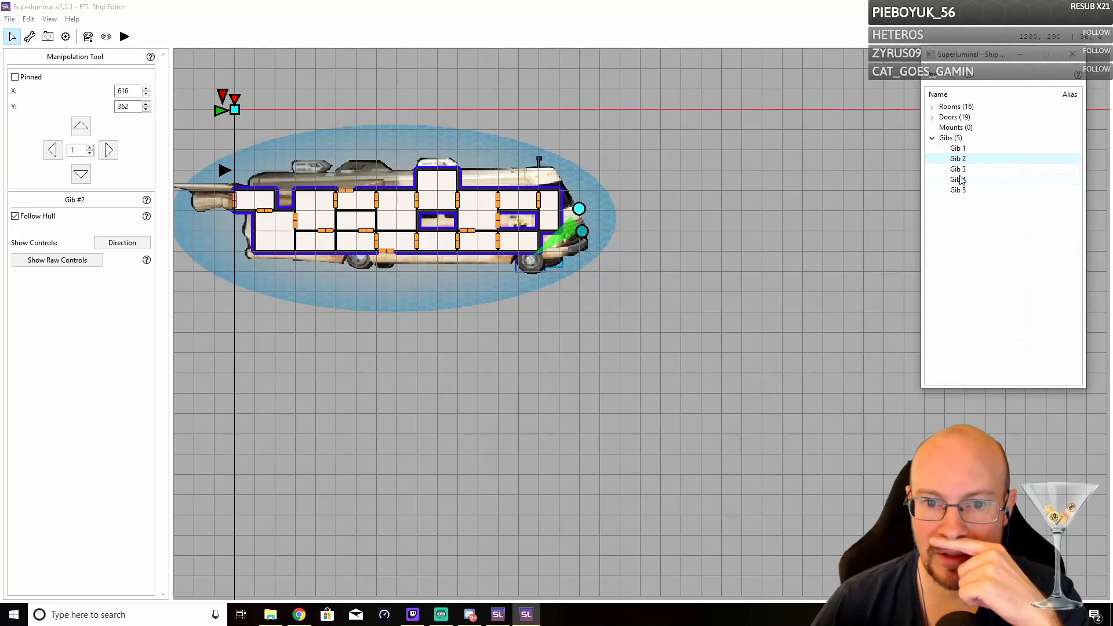
click(958, 170)
click(958, 180)
click(958, 191)
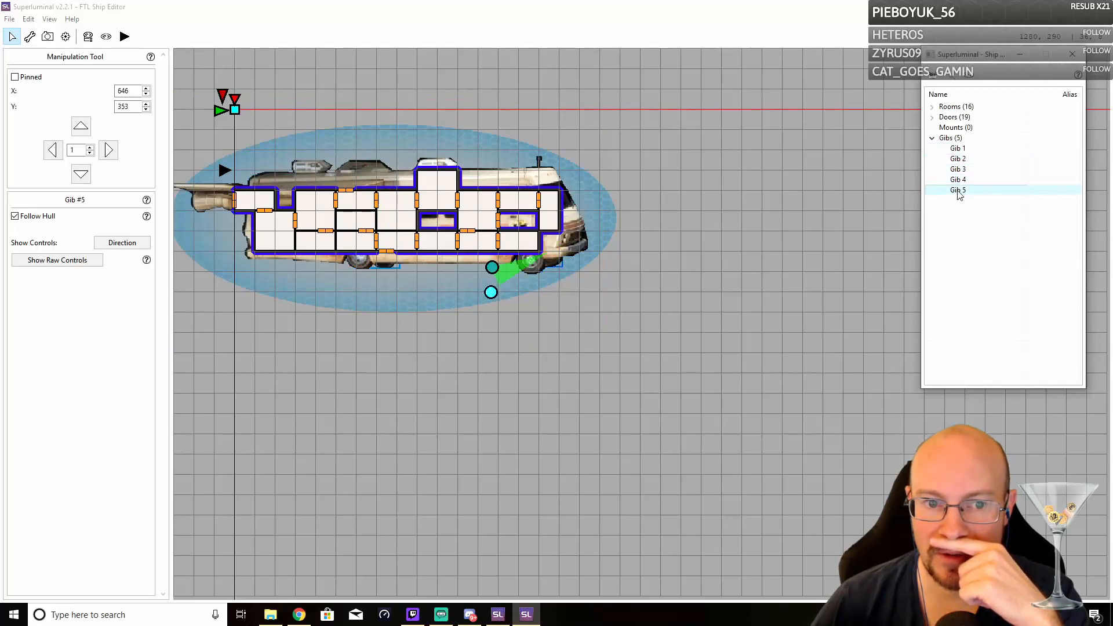
click(961, 172)
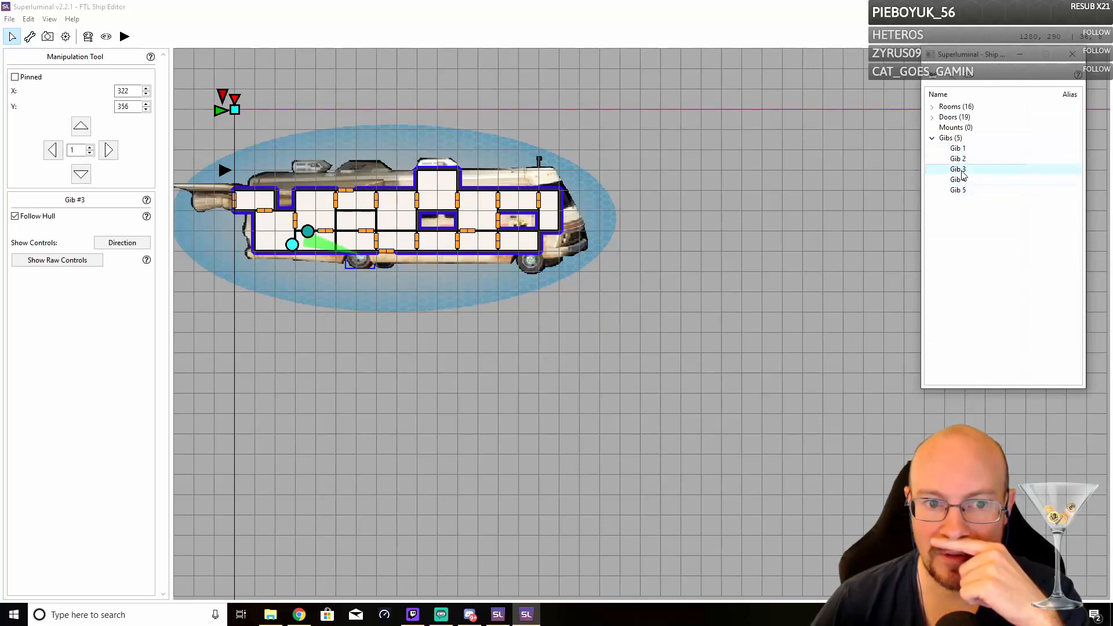
Re-aim Gib 5's direction cone upward and toward the front of the ship, with the maximum handle at about X 419, Y 249
click(966, 191)
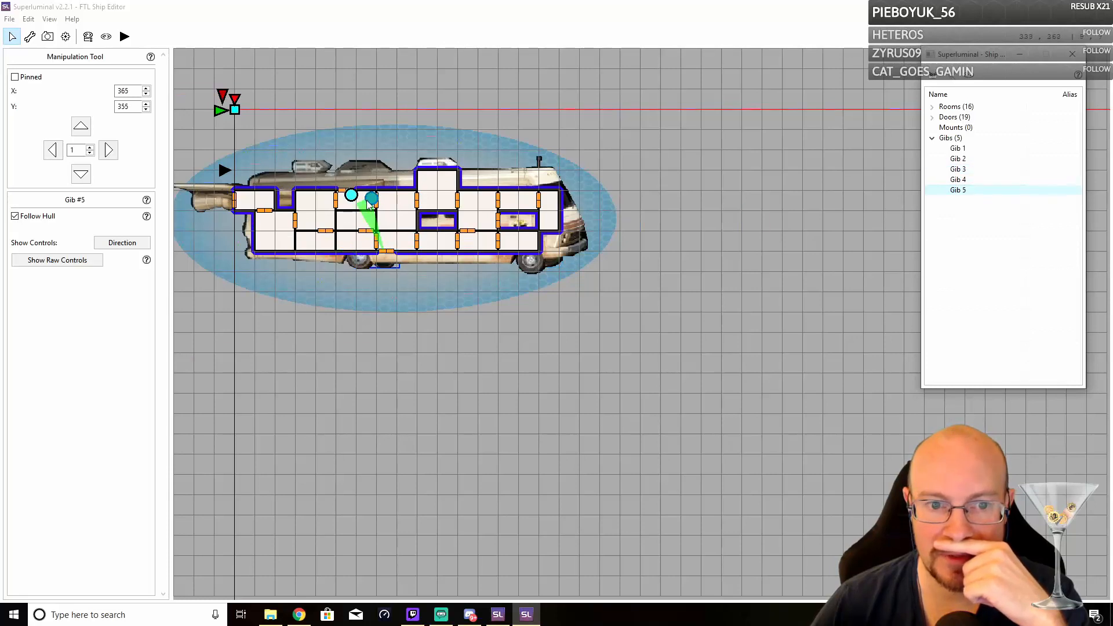
drag(371, 197, 439, 204)
drag(351, 195, 415, 197)
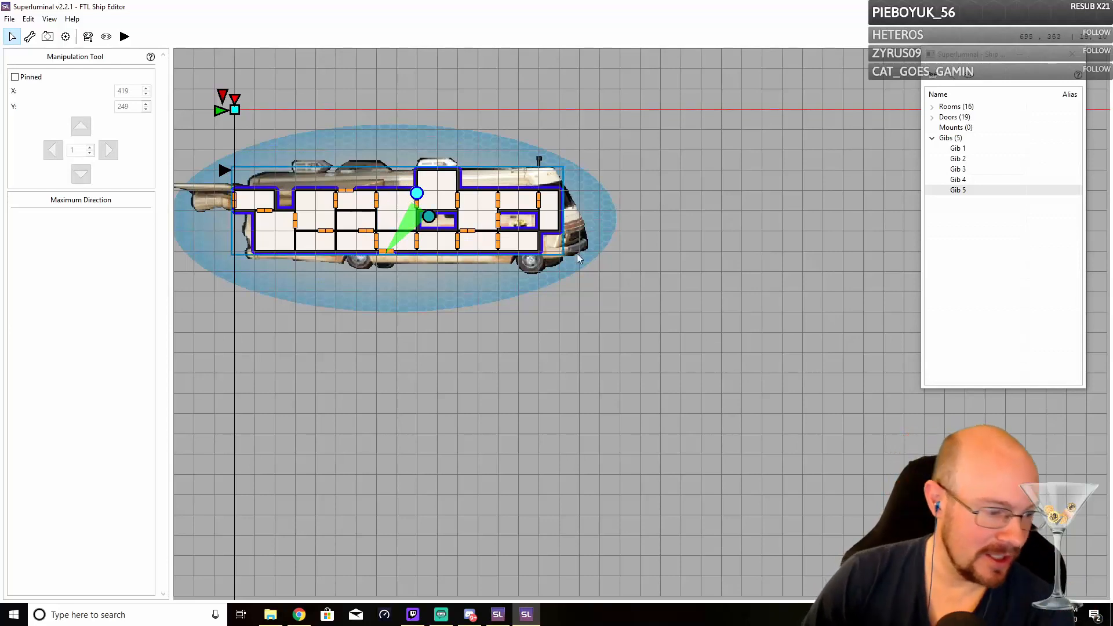
Recheck the direction cones of Gibs 2, 3 and 4
click(958, 160)
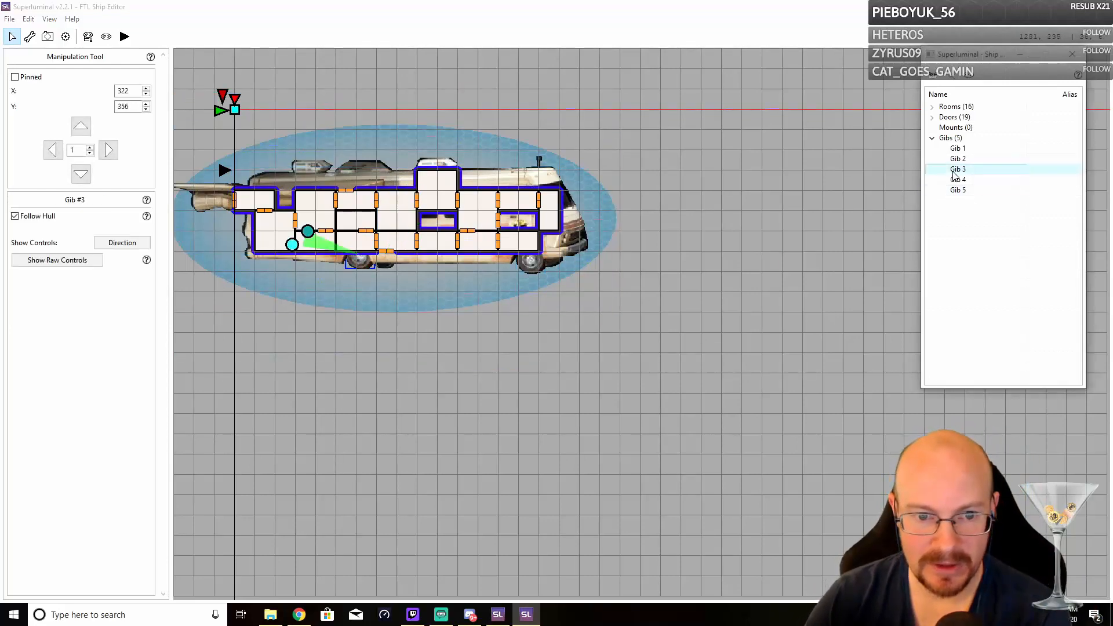
click(954, 179)
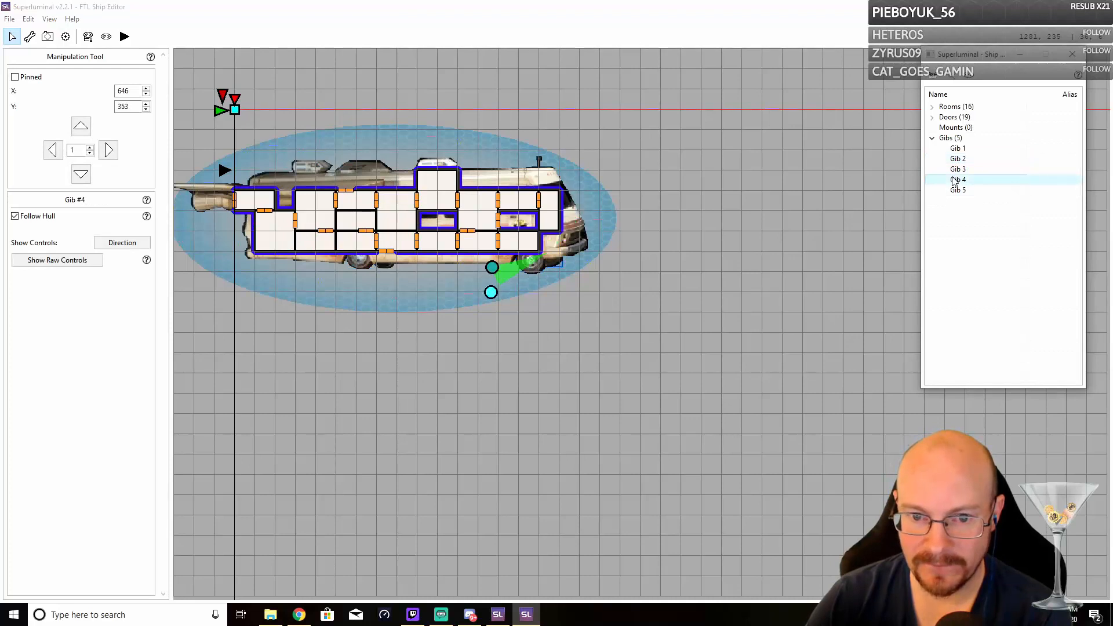
click(959, 159)
Show Gib 1's Linear Velocity controls and set a slow range, with the minimum handle at X 358 and the maximum at about X 386
click(964, 150)
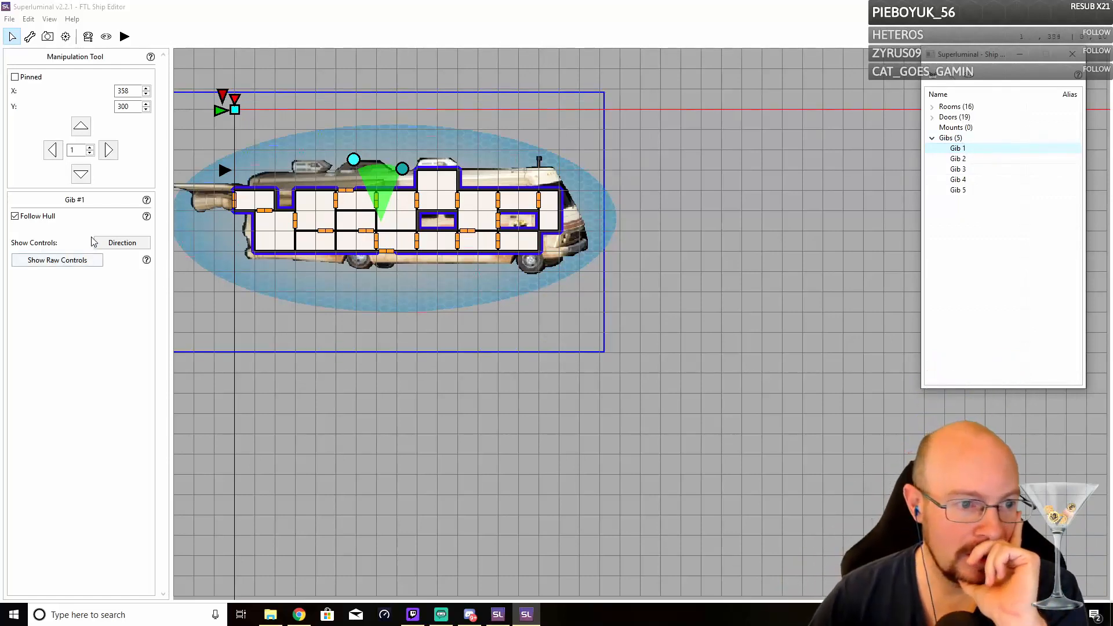
click(120, 244)
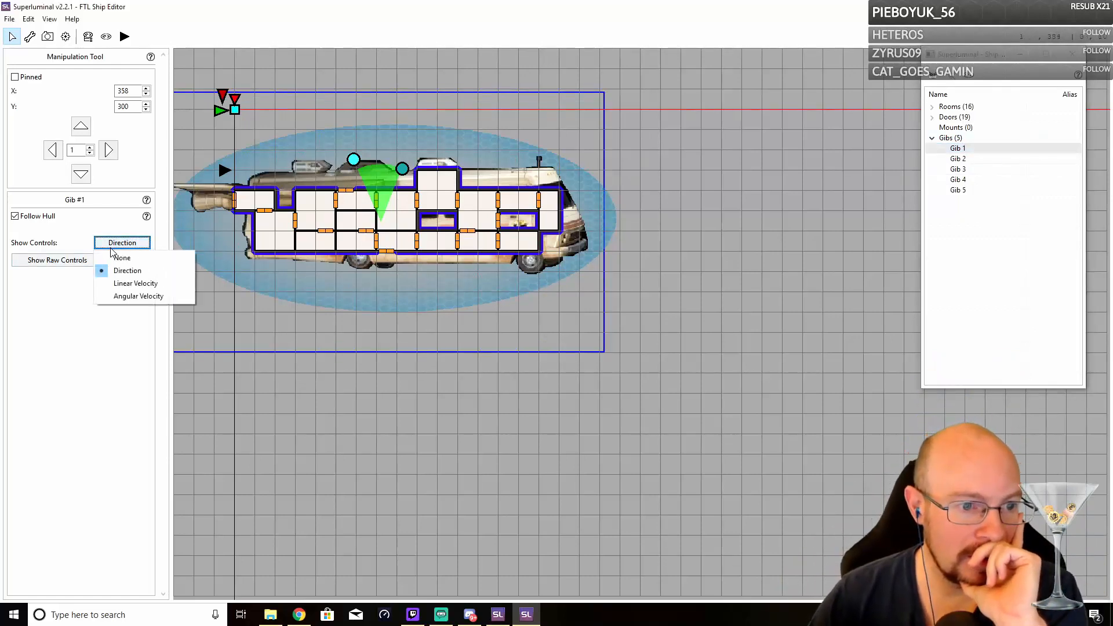
click(132, 284)
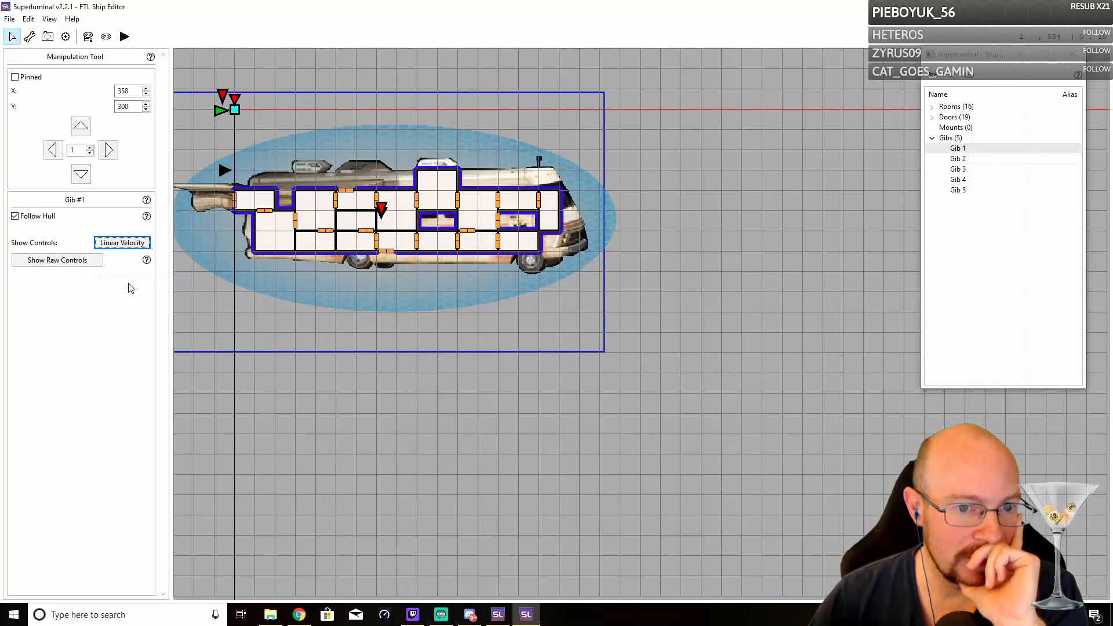
click(382, 209)
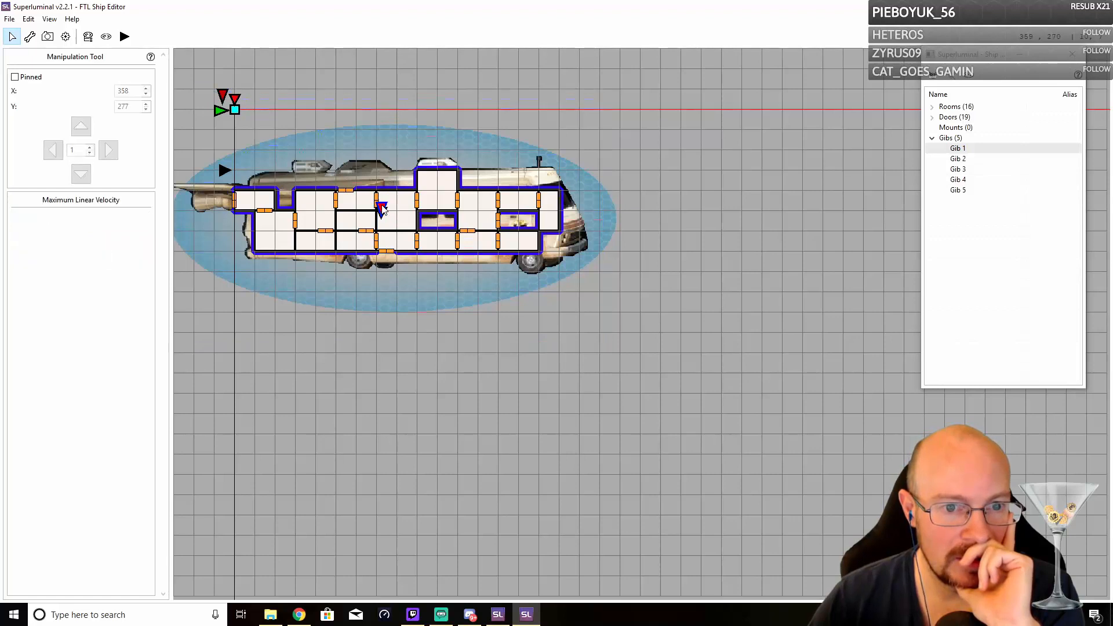
drag(393, 192, 423, 214)
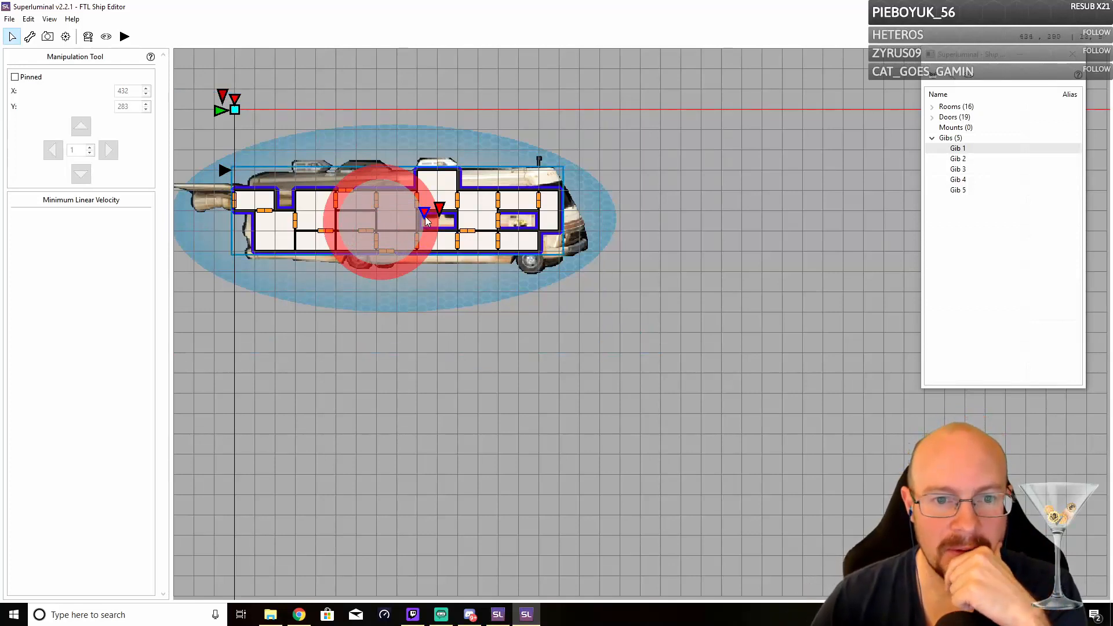
drag(426, 215, 388, 212)
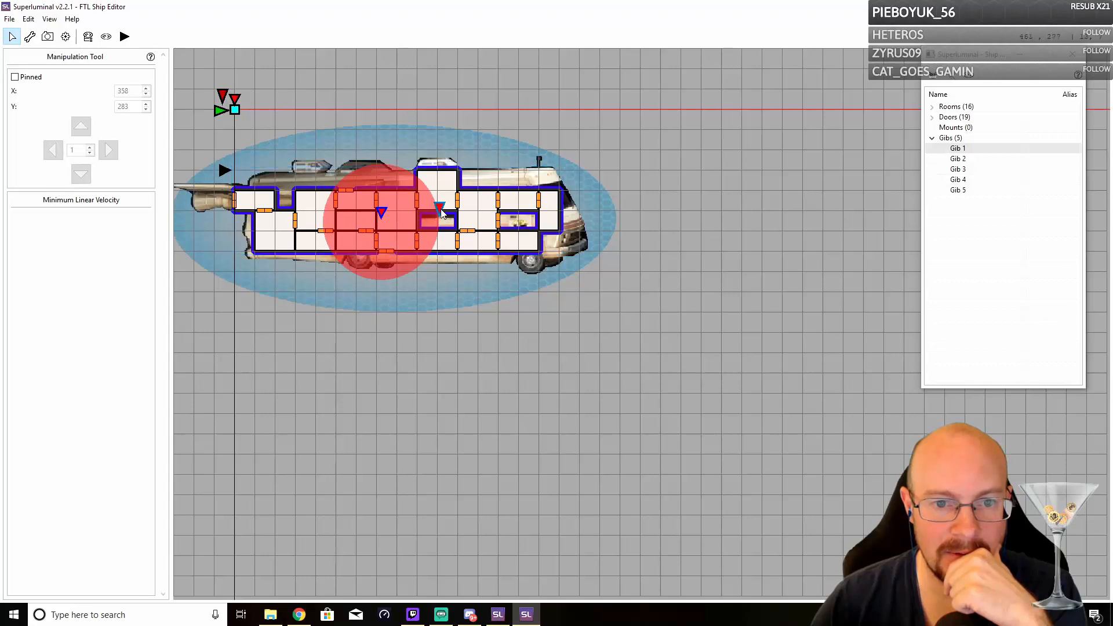
drag(440, 208, 404, 212)
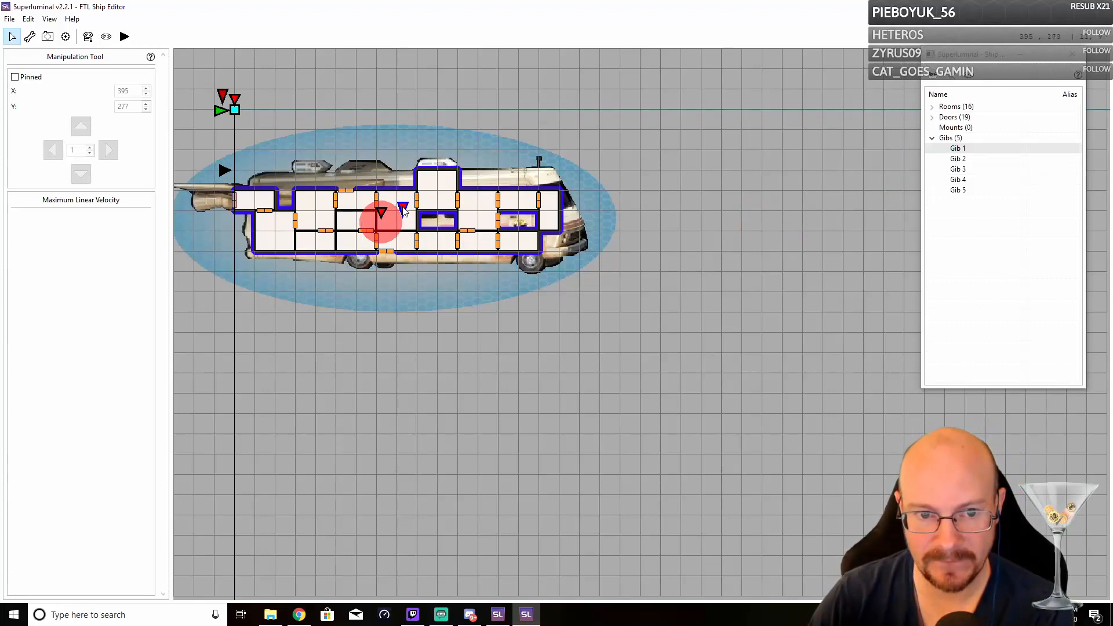
drag(404, 211, 399, 211)
Set a fast linear velocity range for Gib 2, with the minimum handle at X 807 and the maximum handle at X 871
click(958, 158)
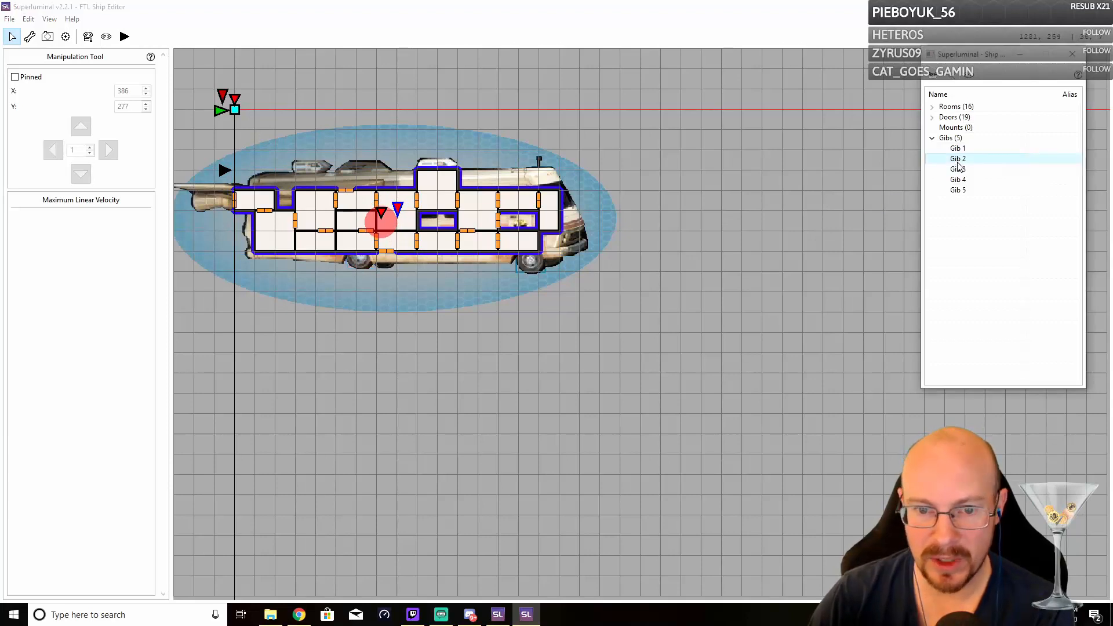
drag(530, 244, 585, 223)
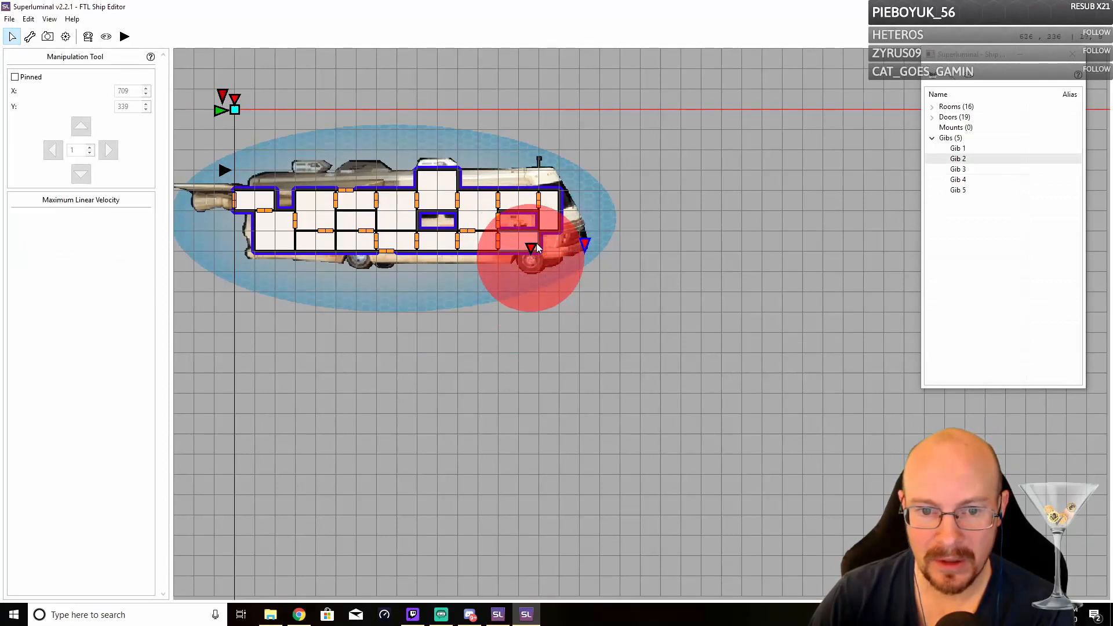
drag(531, 247, 572, 248)
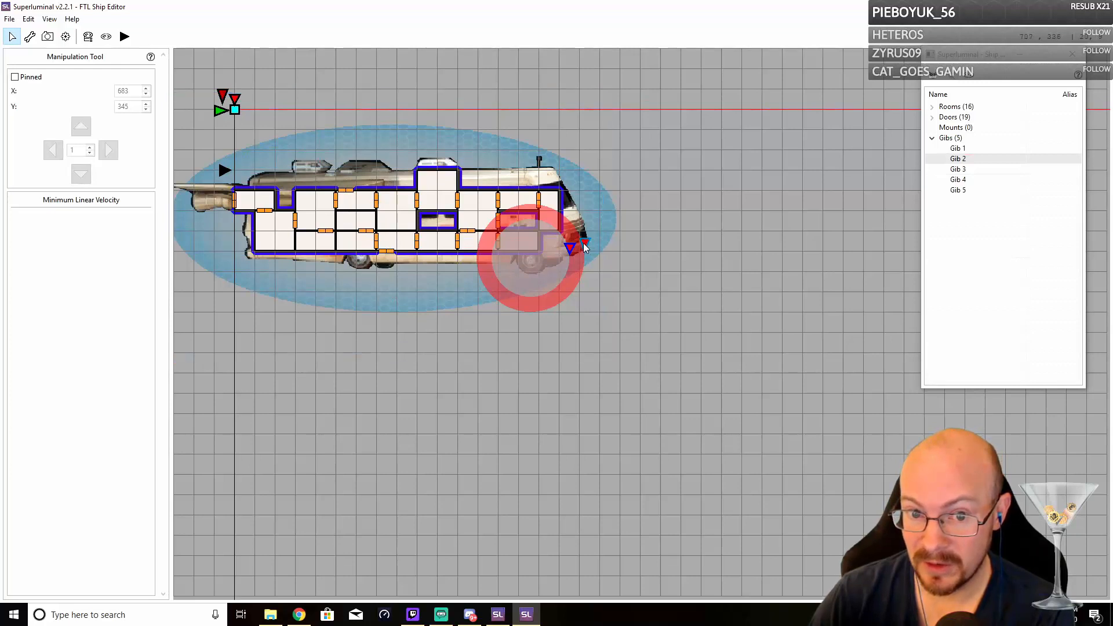
drag(583, 243, 660, 249)
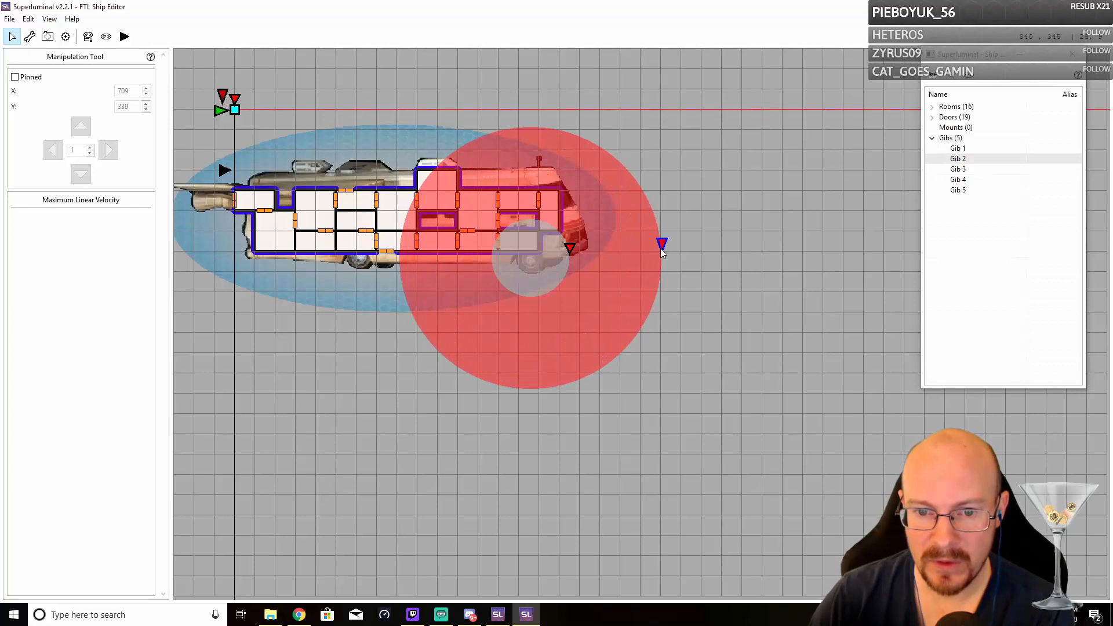
drag(662, 248, 678, 248)
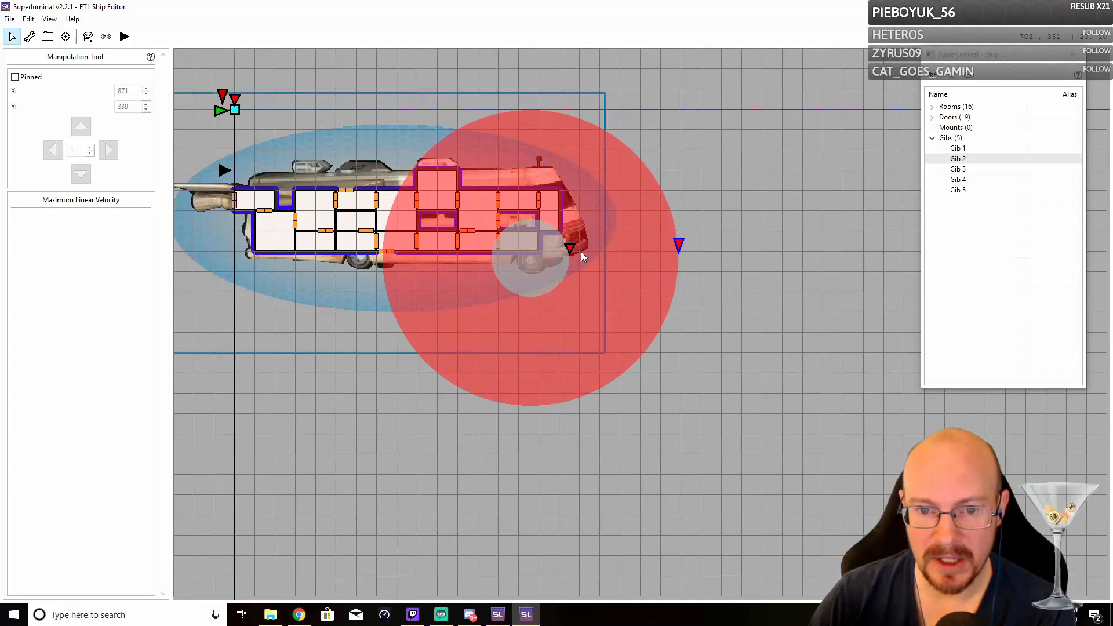
drag(572, 250, 641, 248)
Set Gib 3's linear velocity range, with the minimum handle at X 423 and the maximum farther out, beneath the ship's raised roof room
click(964, 170)
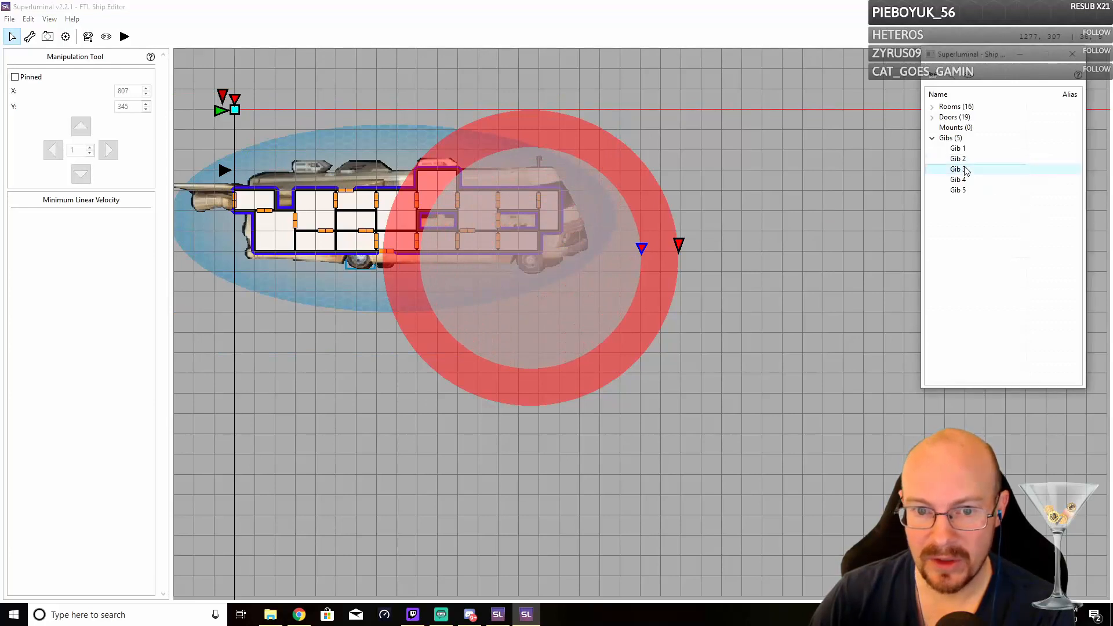
mouse_move(367, 239)
mouse_down()
mouse_move(362, 222)
mouse_move(395, 243)
mouse_move(465, 247)
mouse_up()
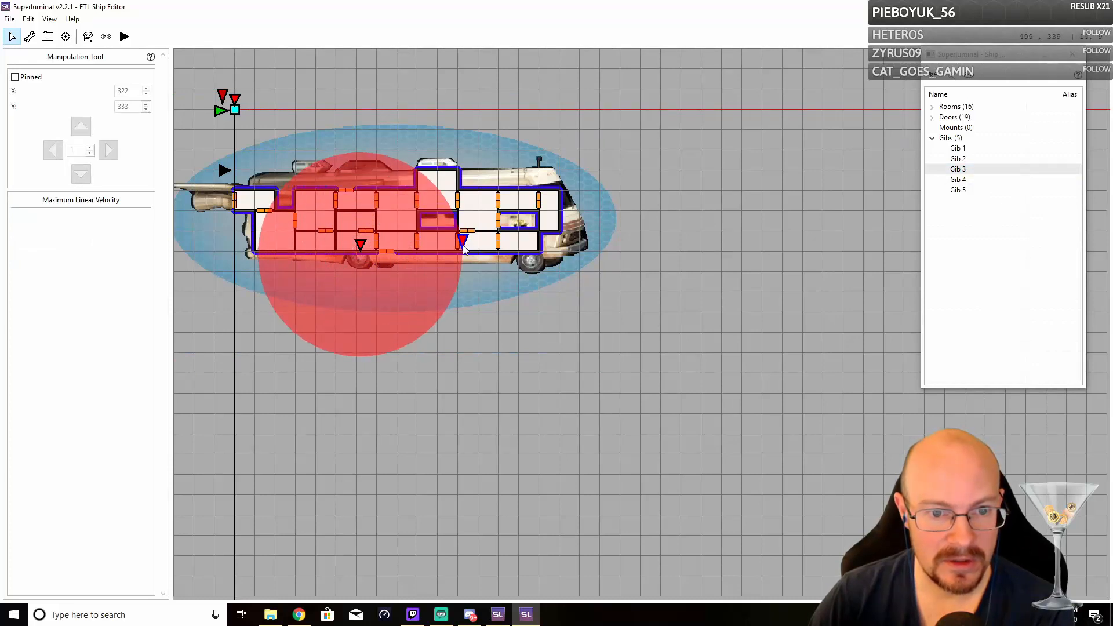
click(369, 247)
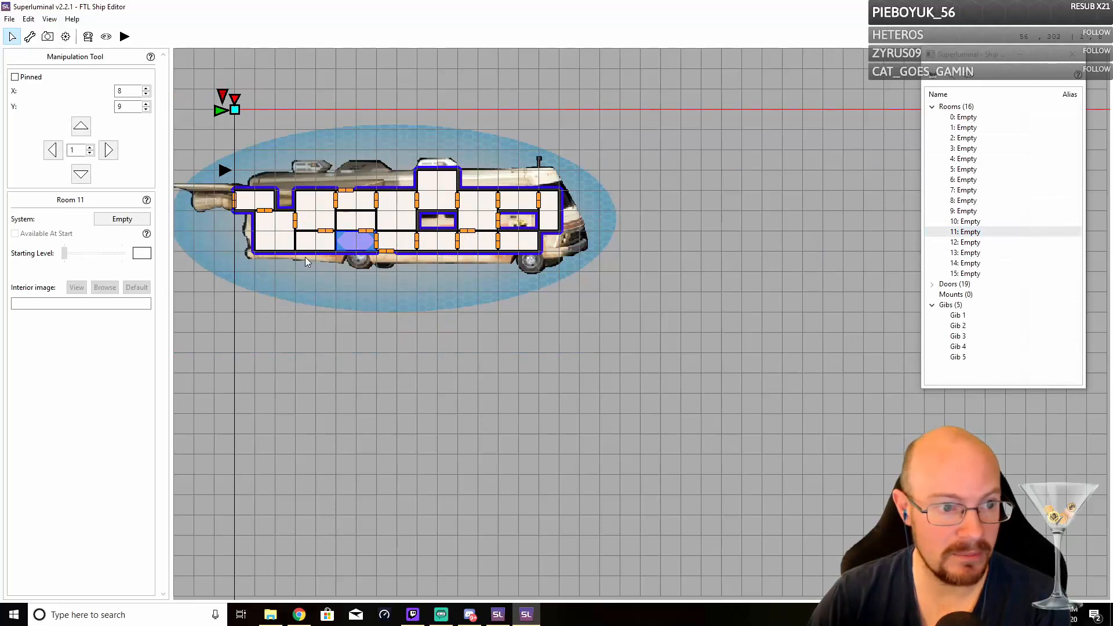
click(958, 325)
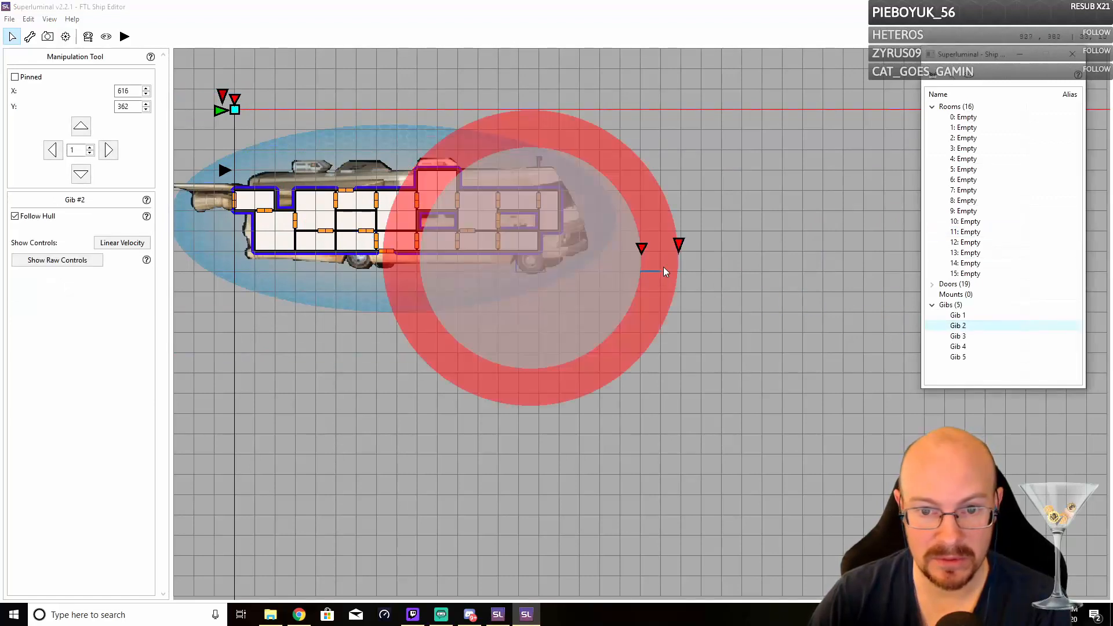
click(962, 337)
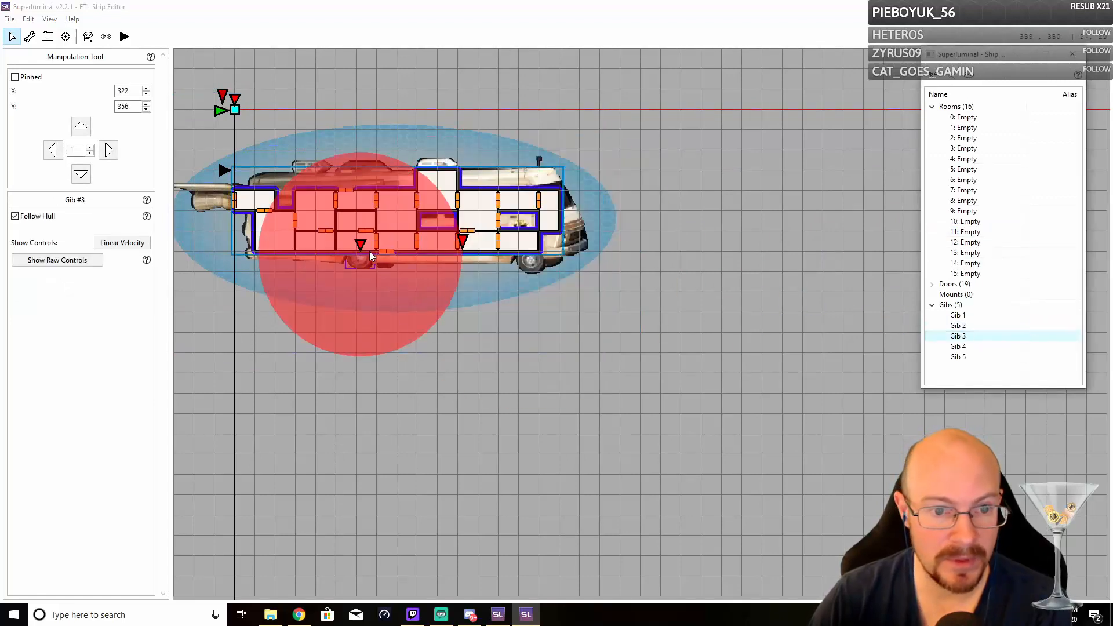
drag(359, 242, 418, 245)
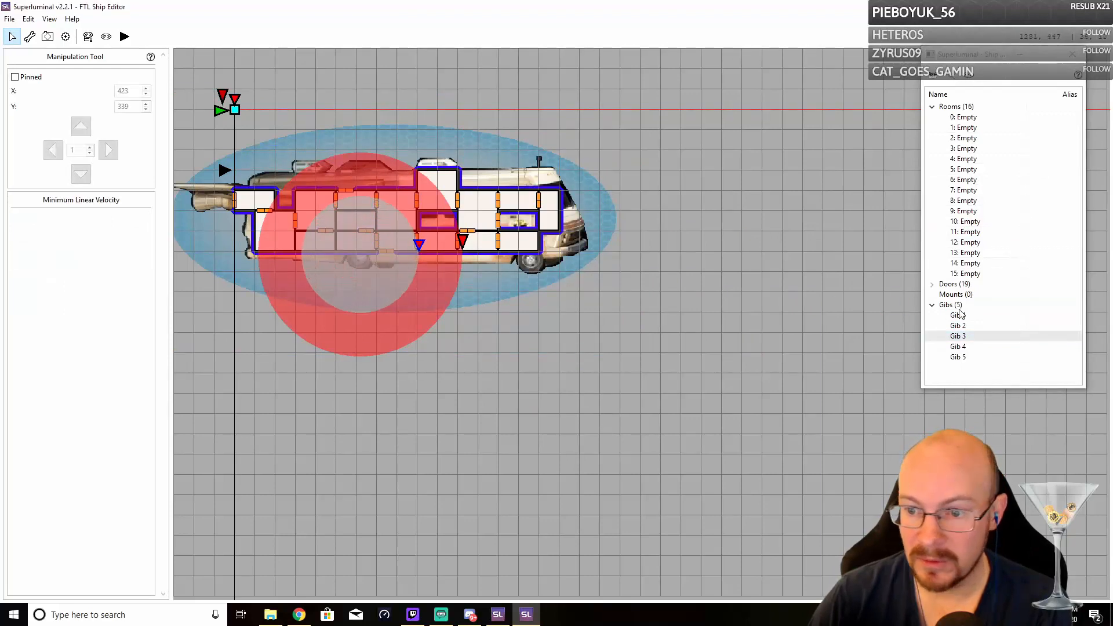
Set a wide linear velocity range for Gib 4, placing both the minimum and maximum handles beyond the ship's front end
click(957, 346)
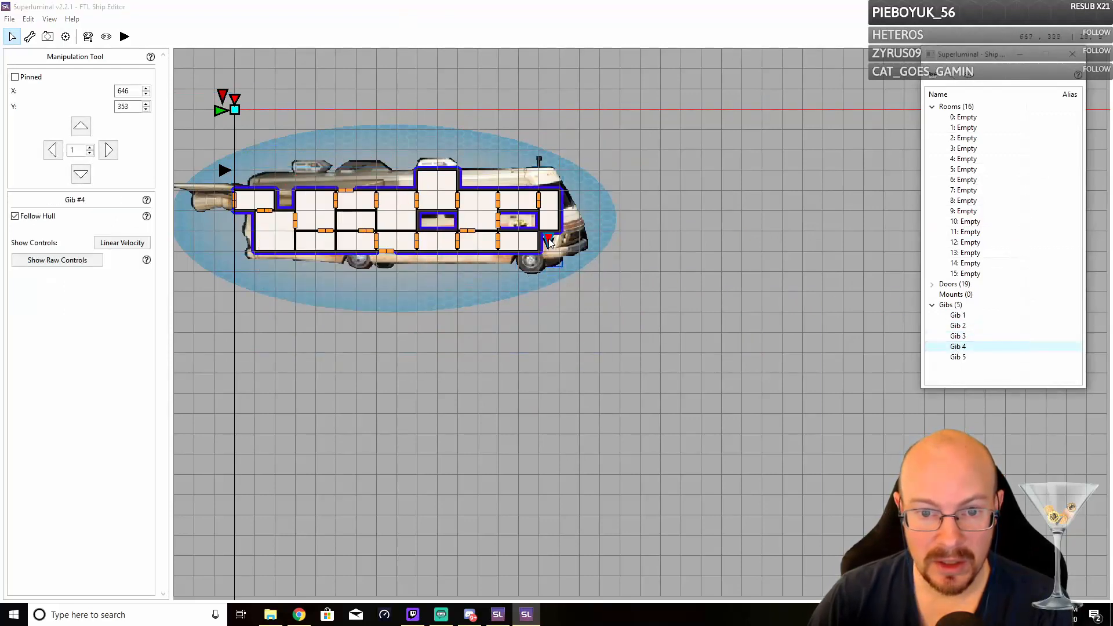
drag(549, 241, 665, 261)
drag(551, 240, 645, 247)
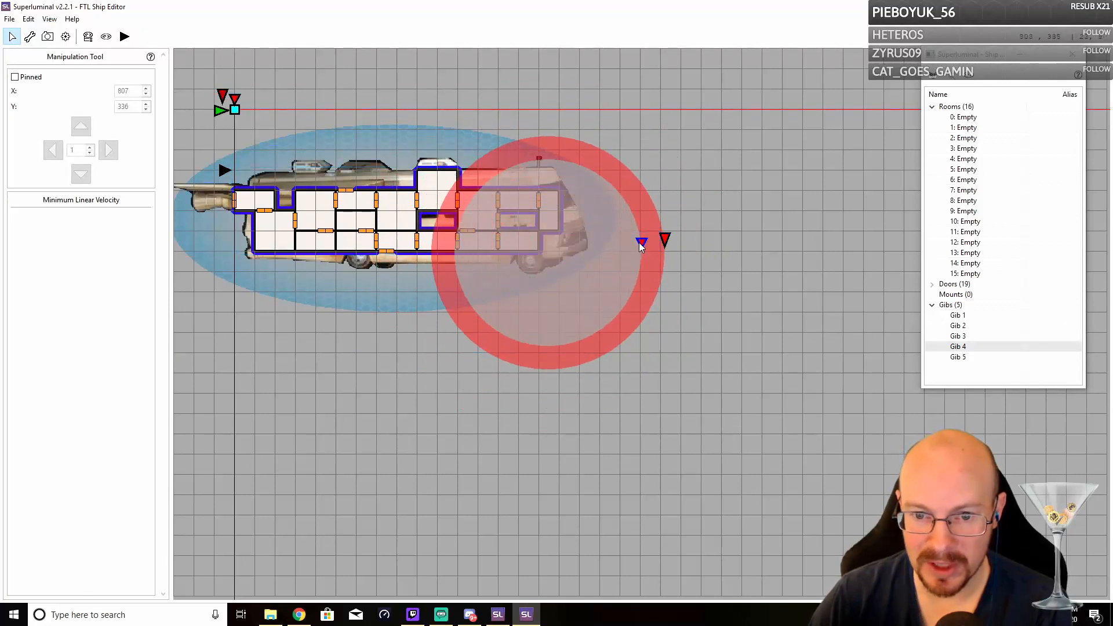
drag(642, 246, 626, 246)
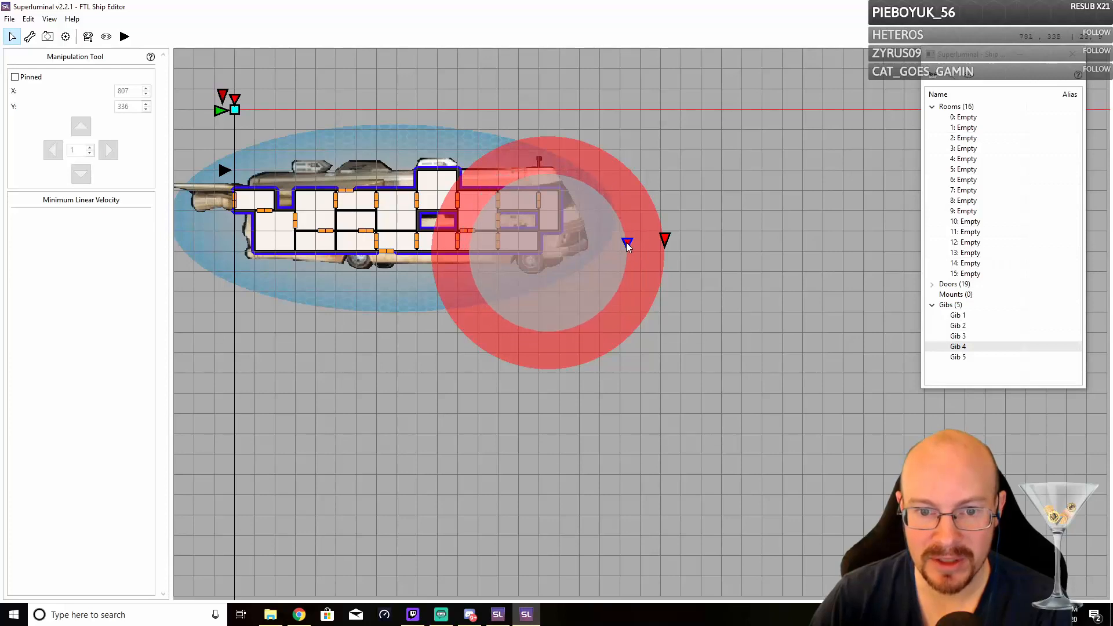
Set a very fast linear velocity range for Gib 5, with the minimum handle at X 732 and the maximum beyond the shield ellipse
click(962, 357)
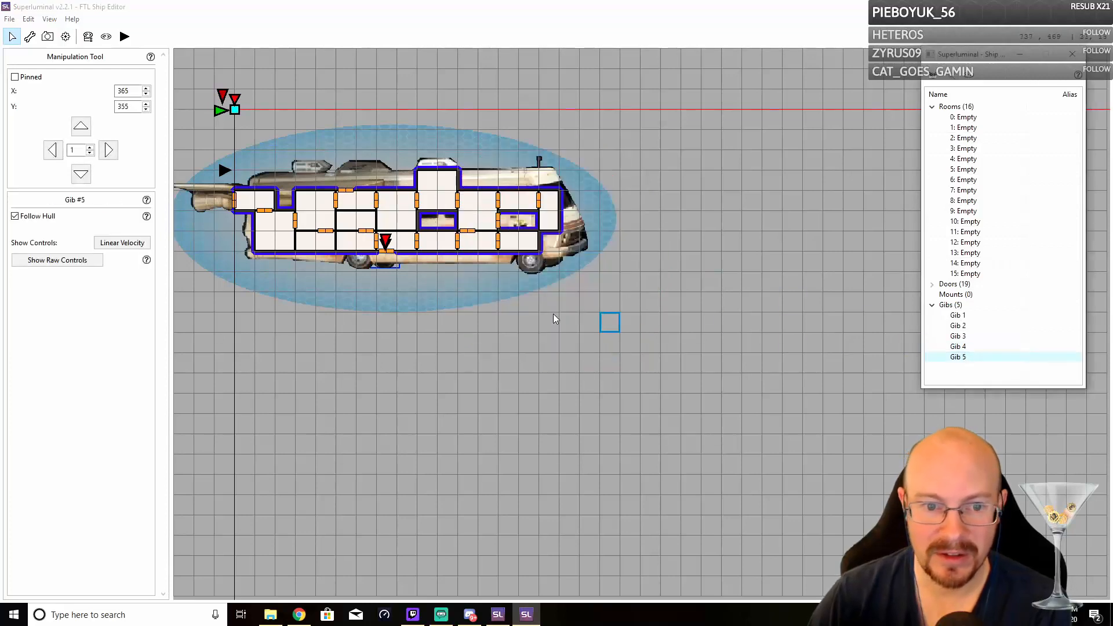
drag(388, 243, 646, 277)
drag(385, 242, 598, 280)
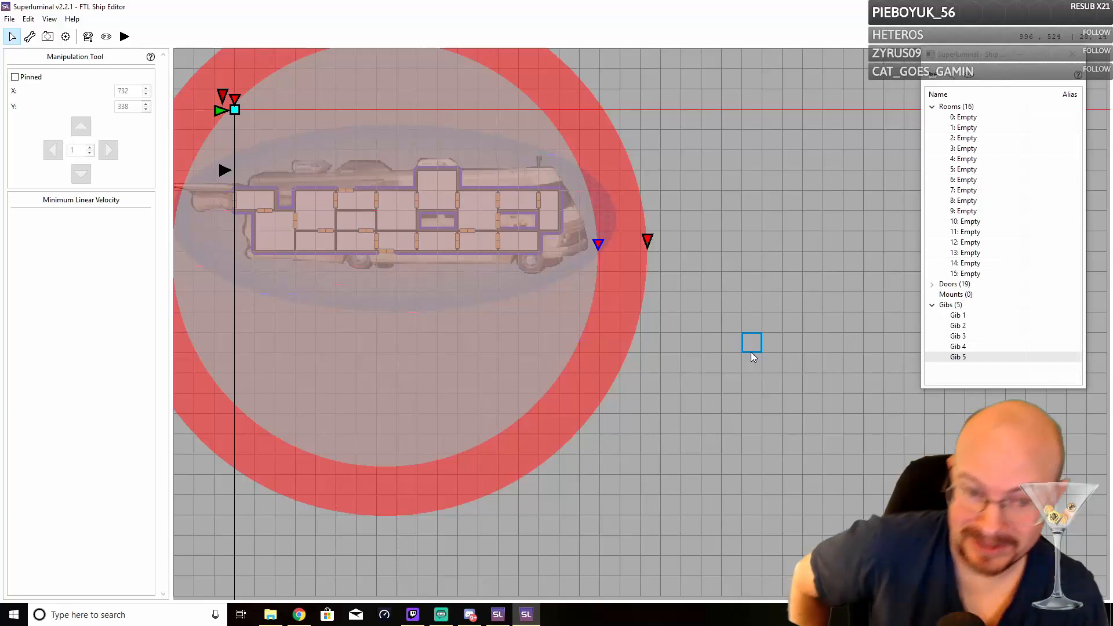
Compare the other gibs' linear velocity ranges and raise Gib 1's range, with its minimum handle at X 380
click(958, 315)
click(958, 337)
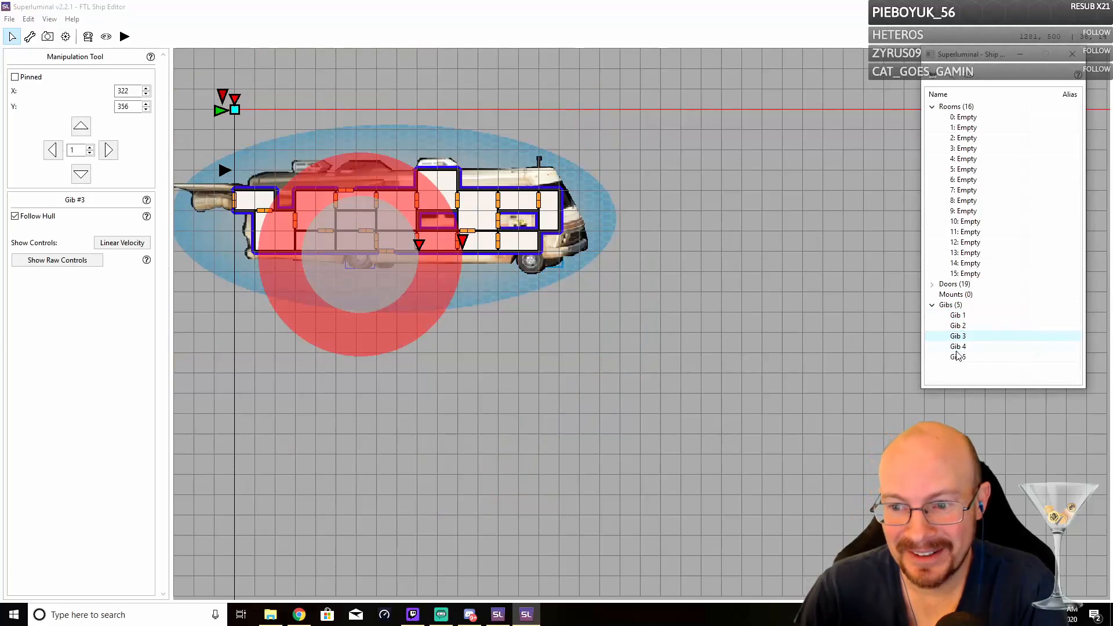
click(958, 347)
click(960, 357)
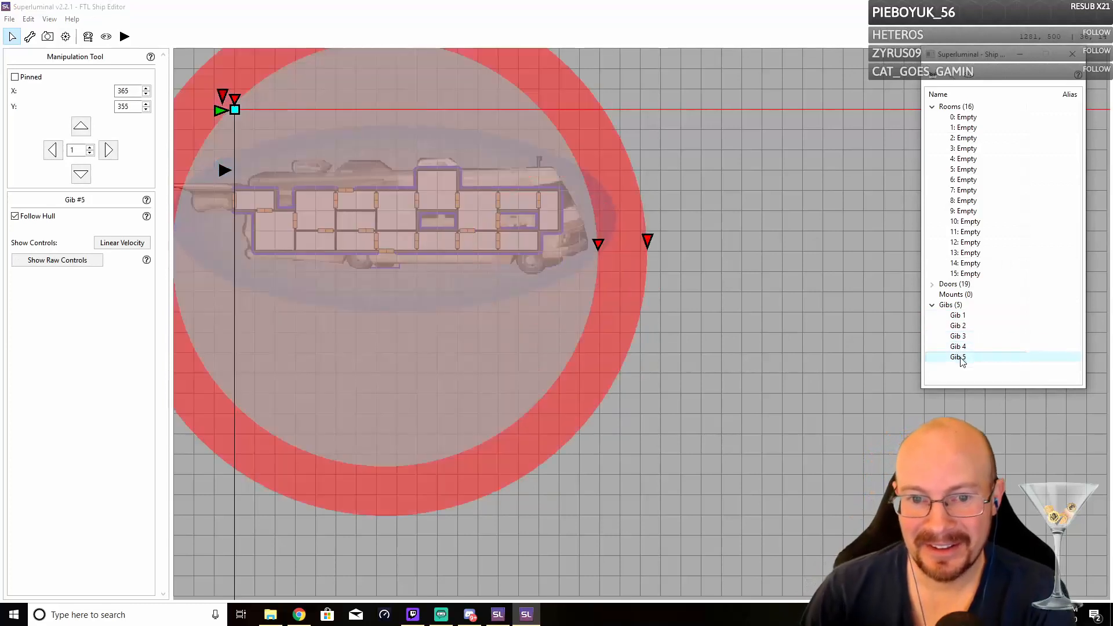
click(958, 316)
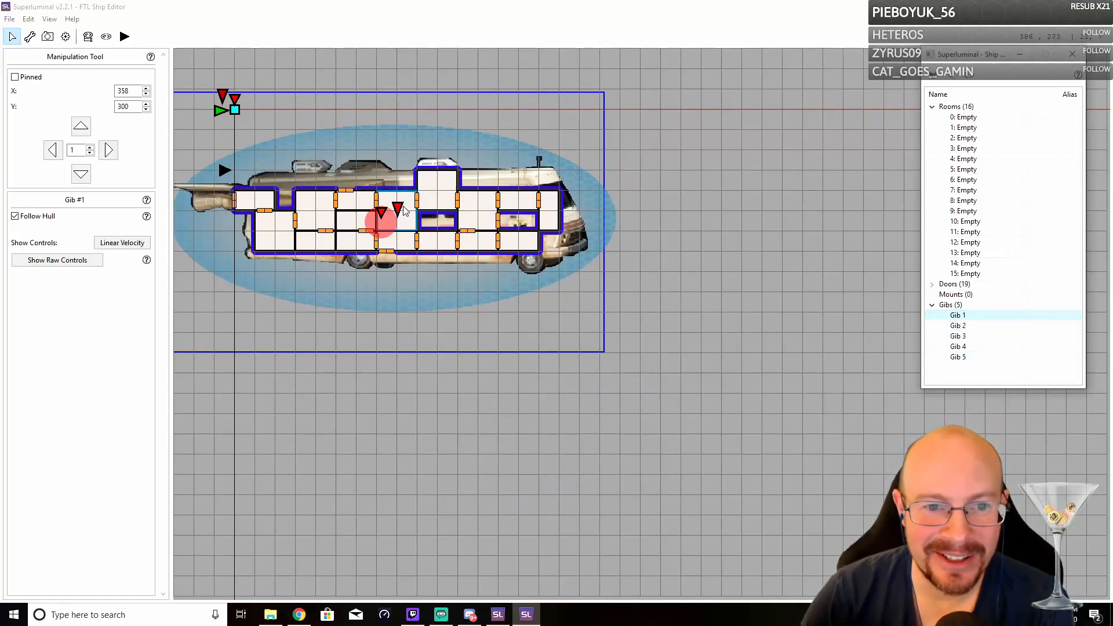
drag(397, 208, 418, 207)
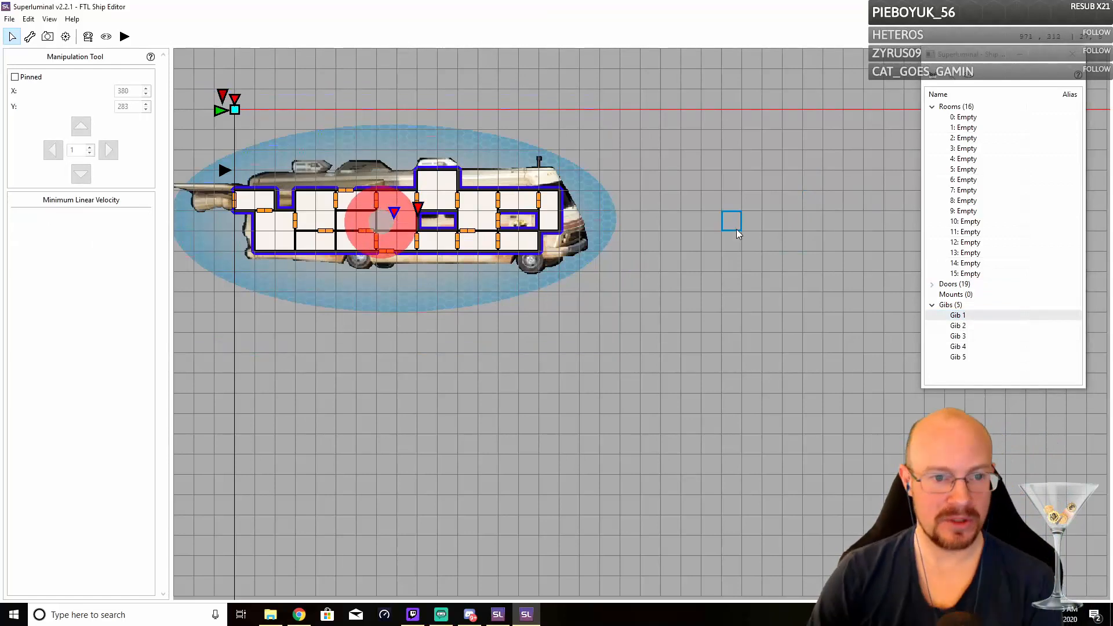
Show Gib 1's Angular Velocity controls and set a slow counter-clockwise rotation with a narrow wedge
click(958, 315)
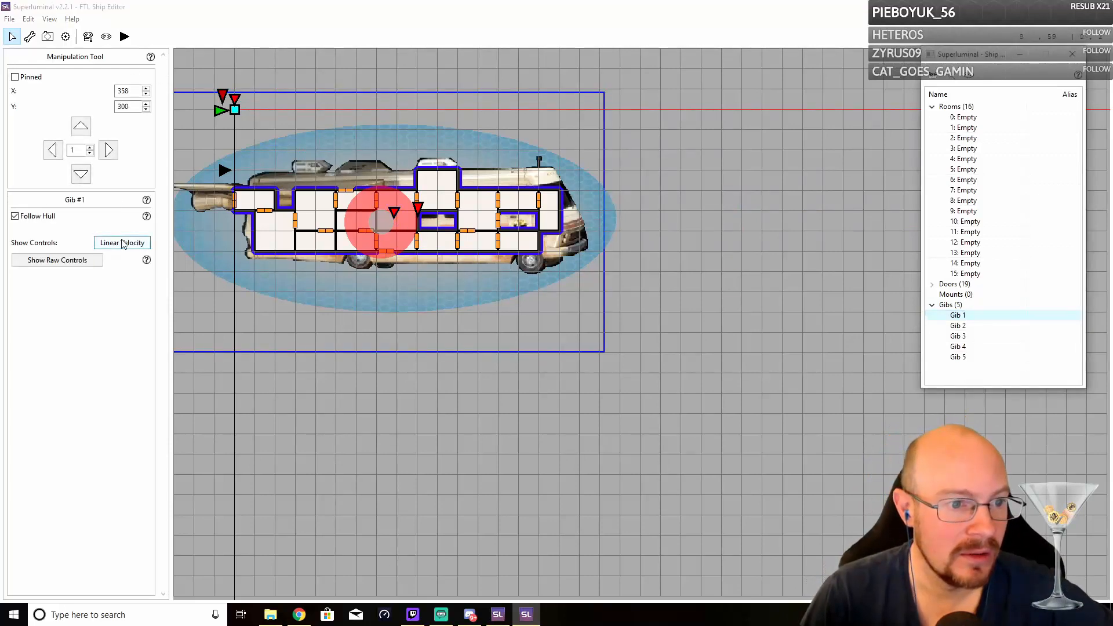
click(123, 243)
click(138, 297)
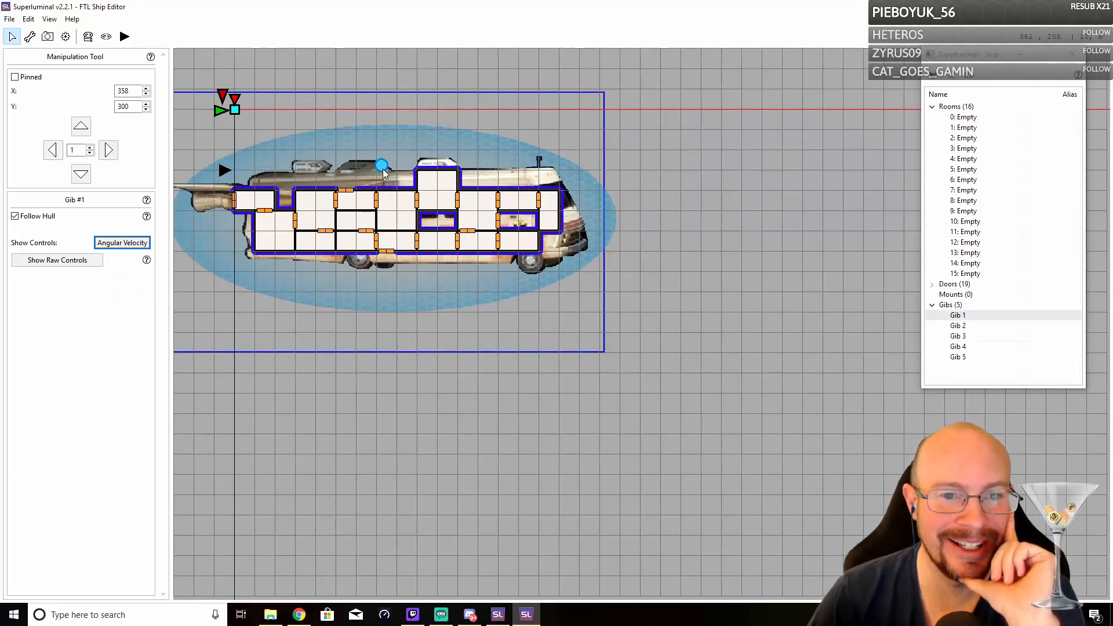
drag(382, 167, 392, 166)
drag(427, 199, 393, 168)
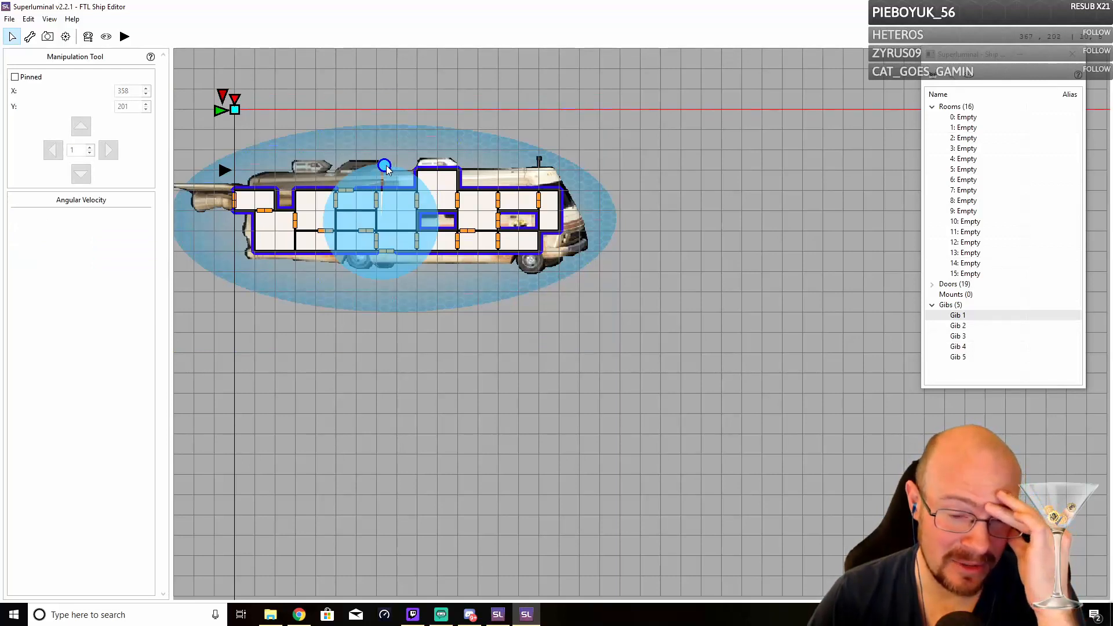
drag(386, 165, 444, 258)
drag(353, 276, 358, 184)
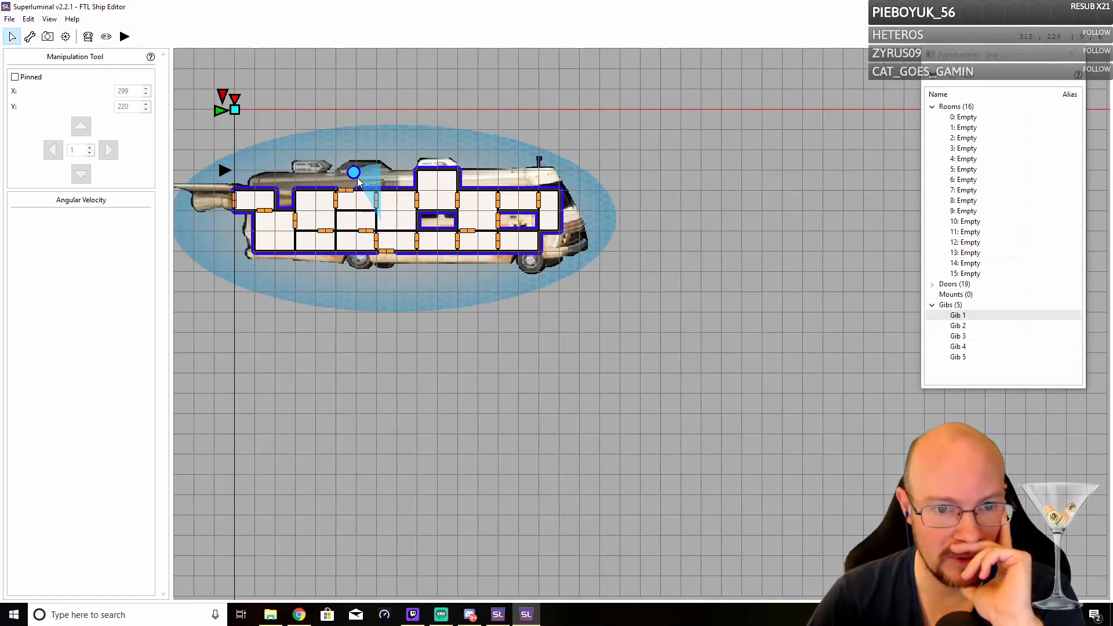
drag(358, 178, 328, 186)
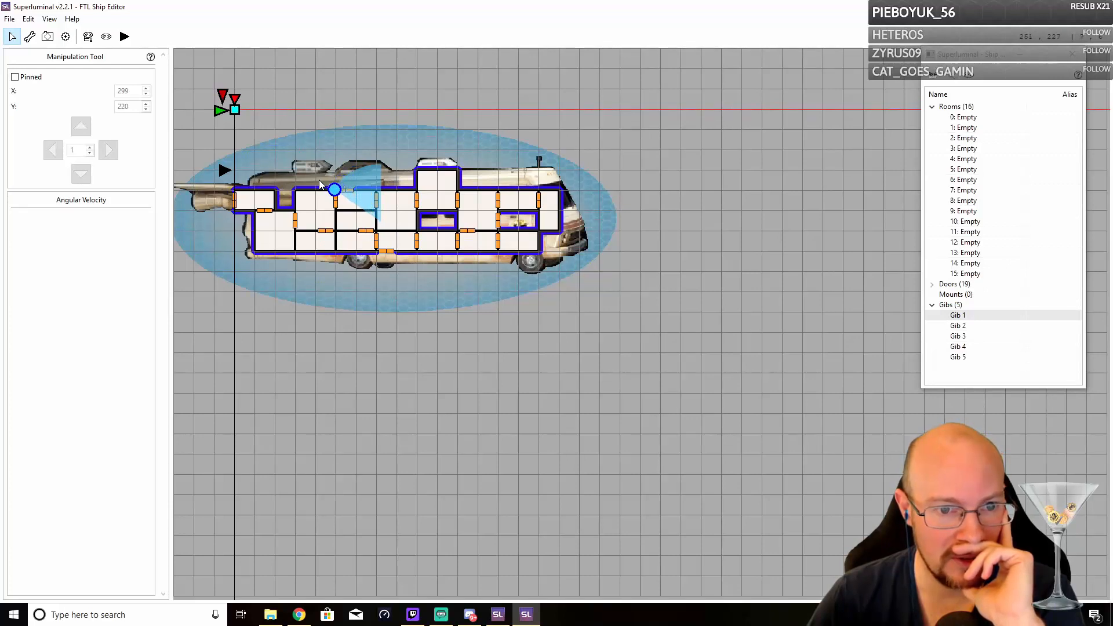
Set counter-clockwise angular velocities of about a half turn for Gib 2 and just over a quarter turn for Gib 3
click(954, 325)
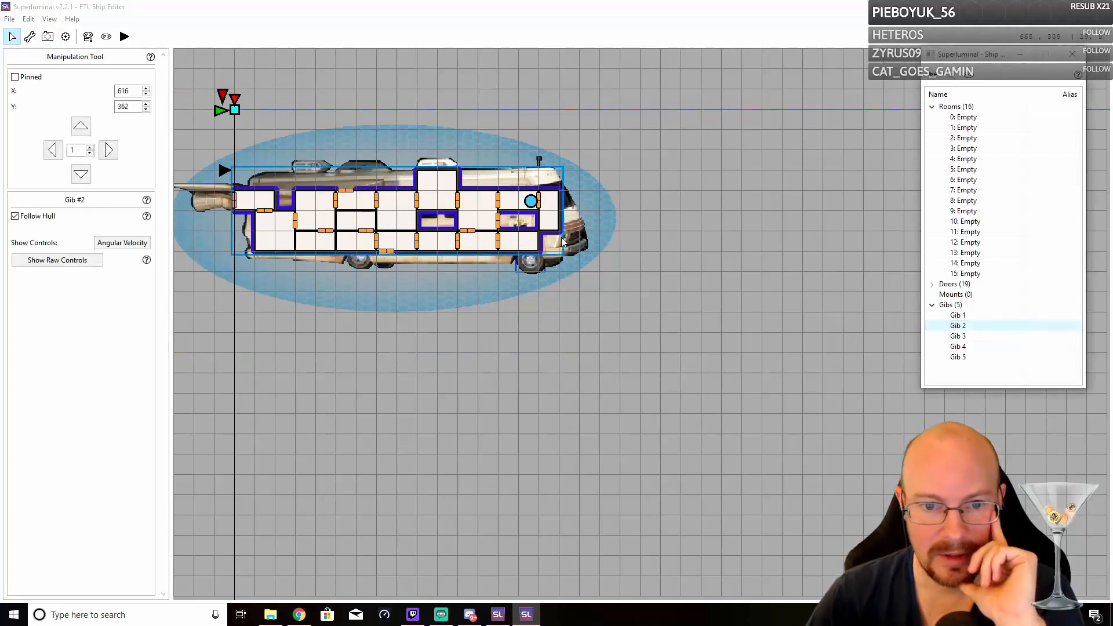
drag(534, 209, 529, 318)
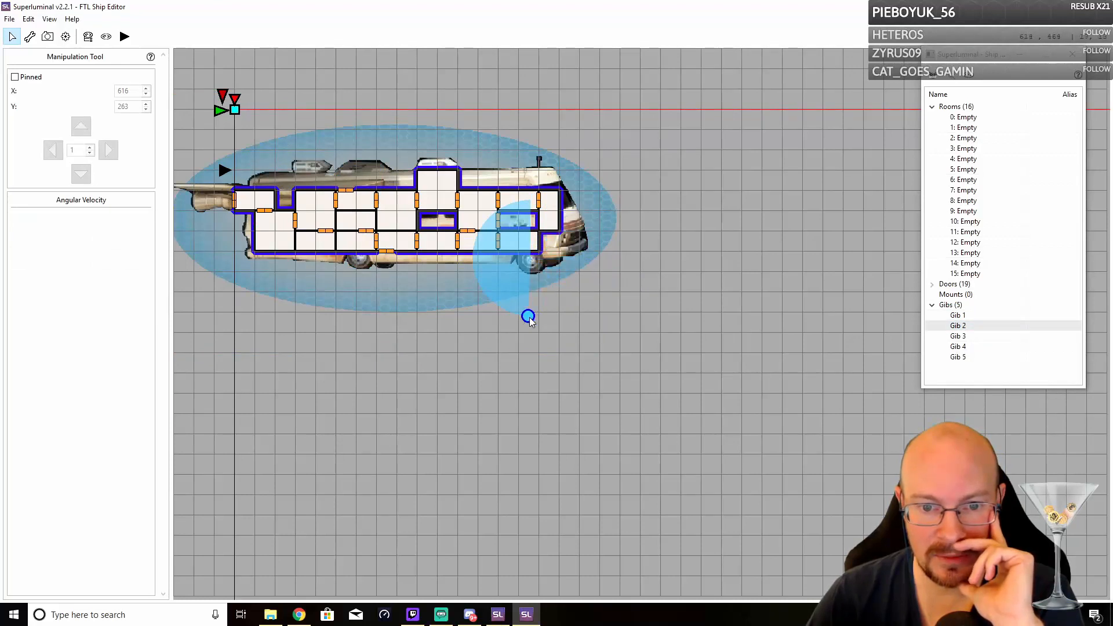
click(957, 336)
drag(367, 194, 416, 245)
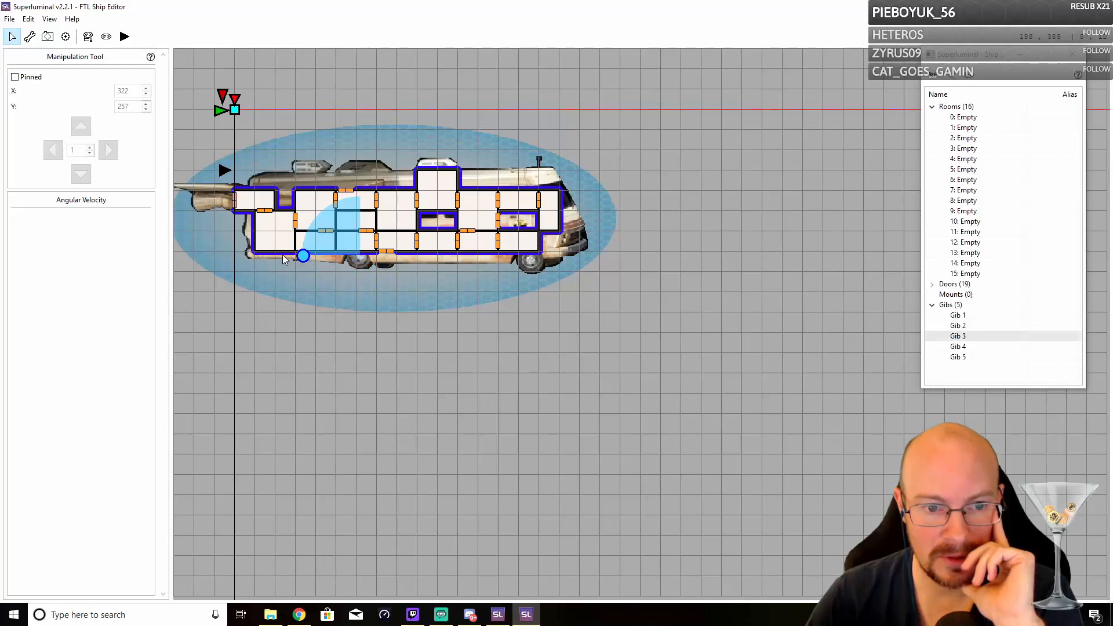
Set Gib 4's angular velocity to slightly over a half turn counter-clockwise and Gib 5's to nearly a full circle
click(958, 346)
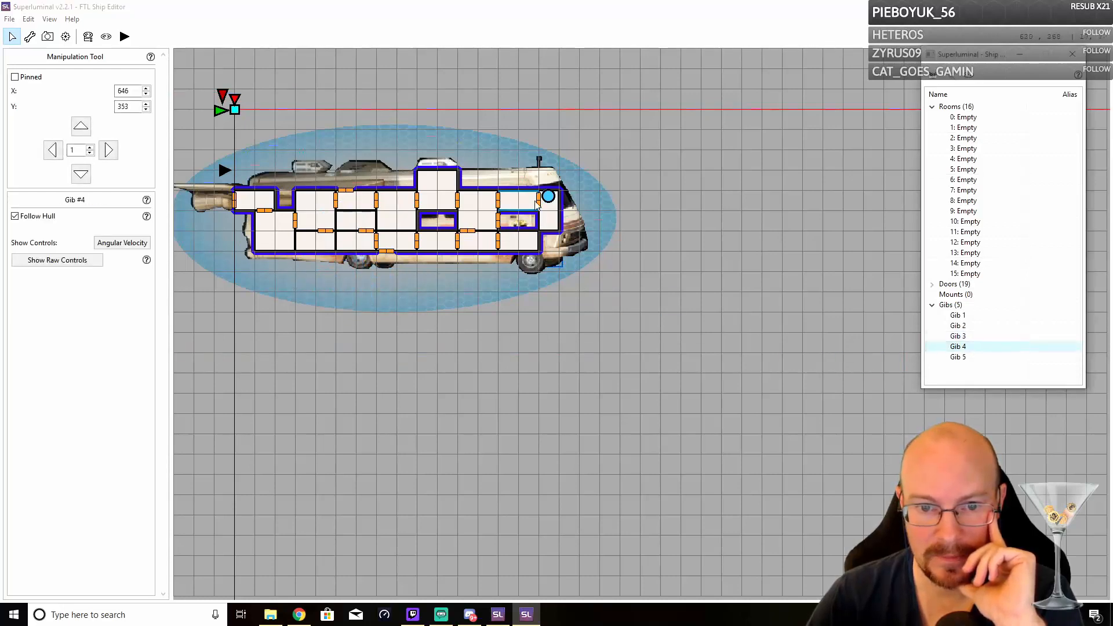
drag(548, 197, 600, 284)
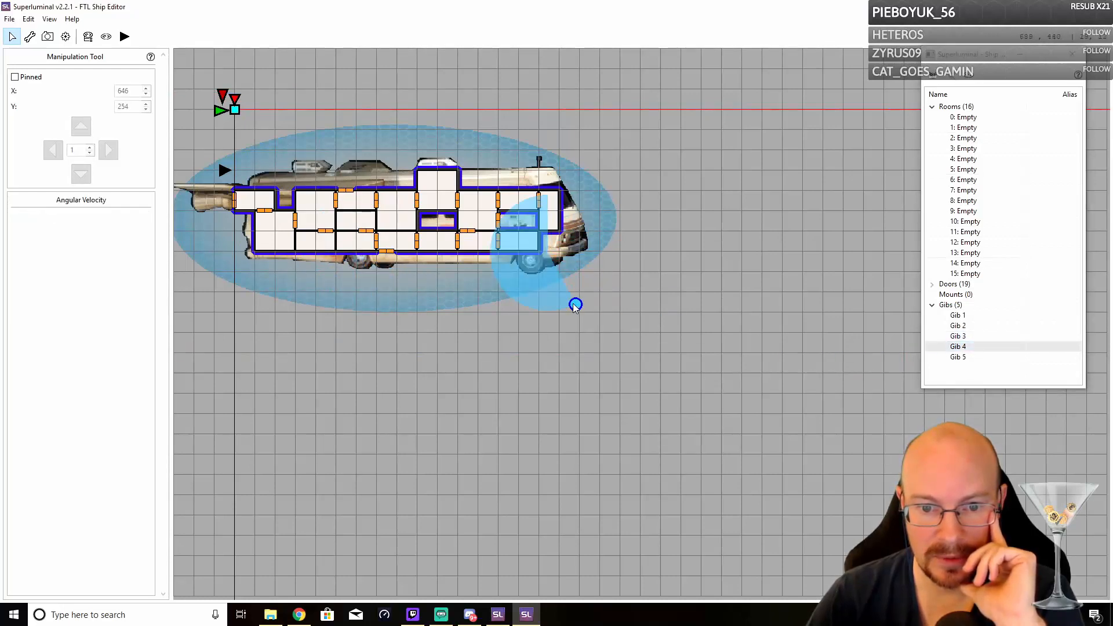
click(958, 356)
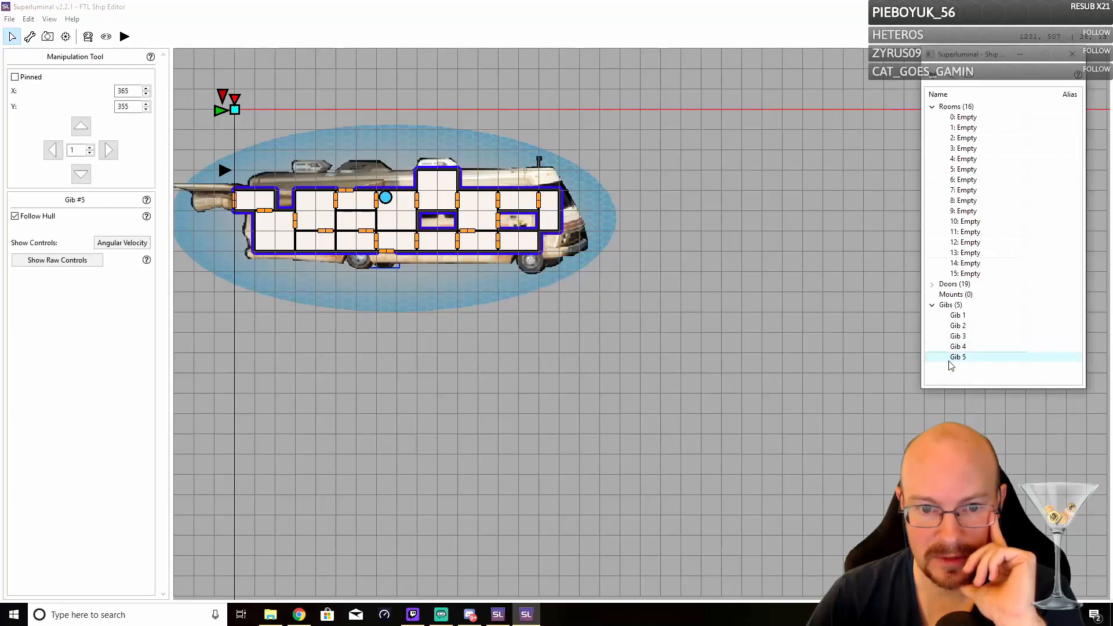
mouse_move(385, 193)
mouse_down()
mouse_move(403, 204)
mouse_move(390, 201)
mouse_up()
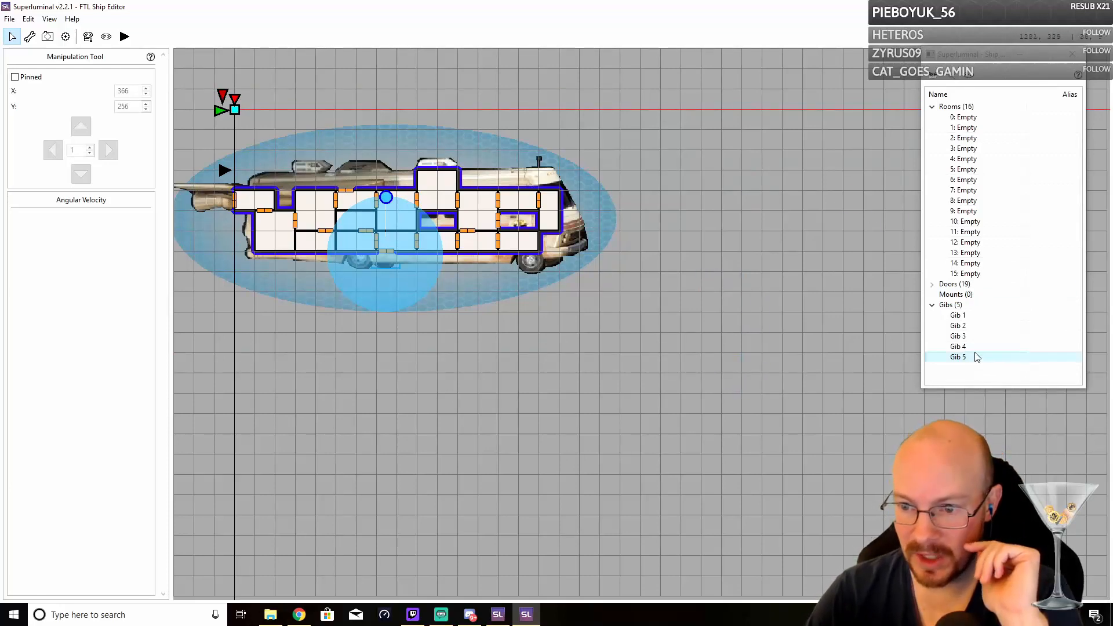
Recheck the angular velocities of Gibs 4, 2 and 1, and play the gib explosion preview
click(960, 346)
click(966, 325)
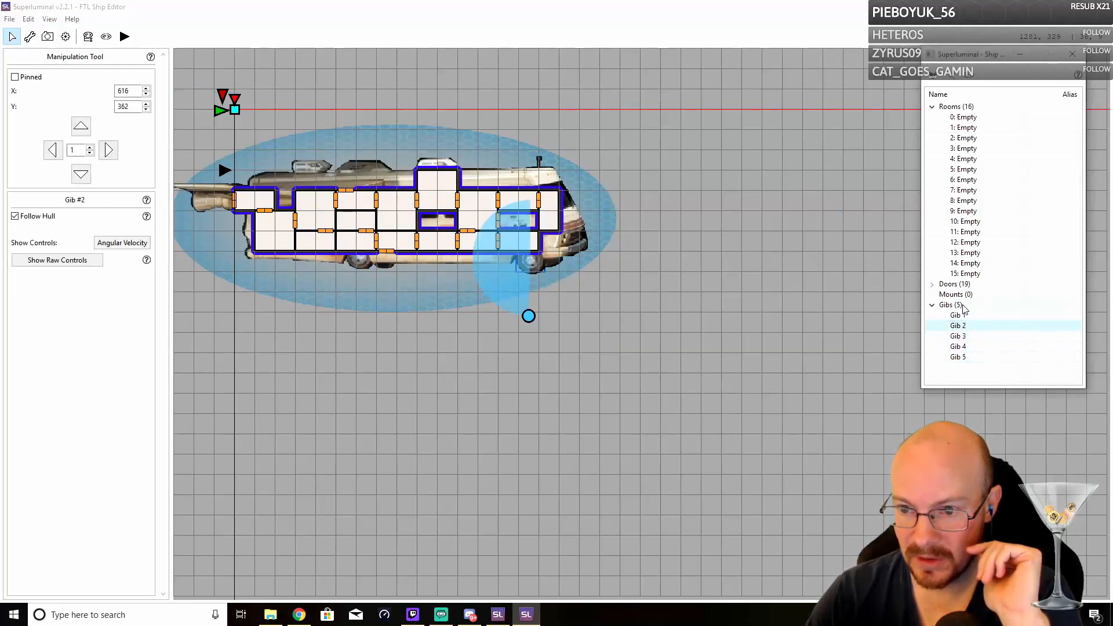
click(958, 315)
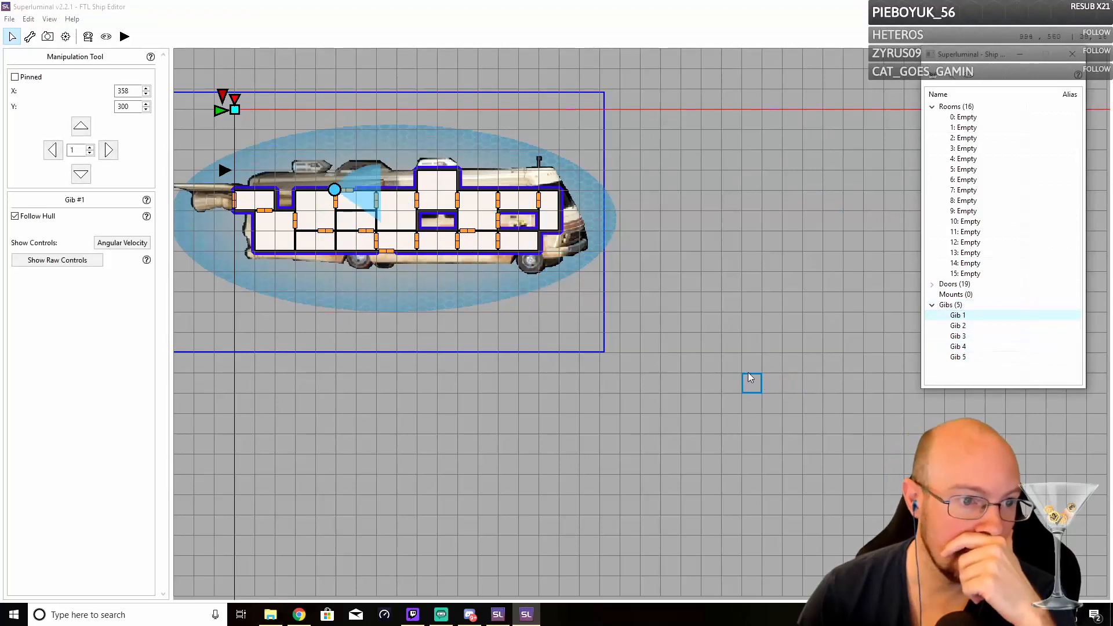
click(124, 36)
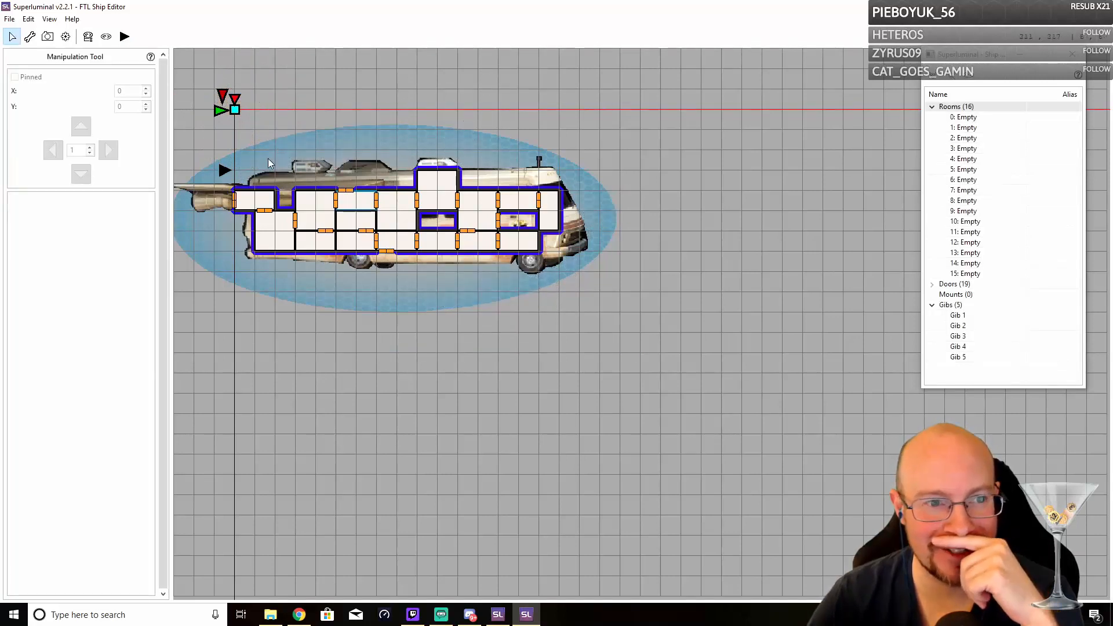
Replay the gib explosion preview and stop it after watching how the pieces scatter
click(125, 37)
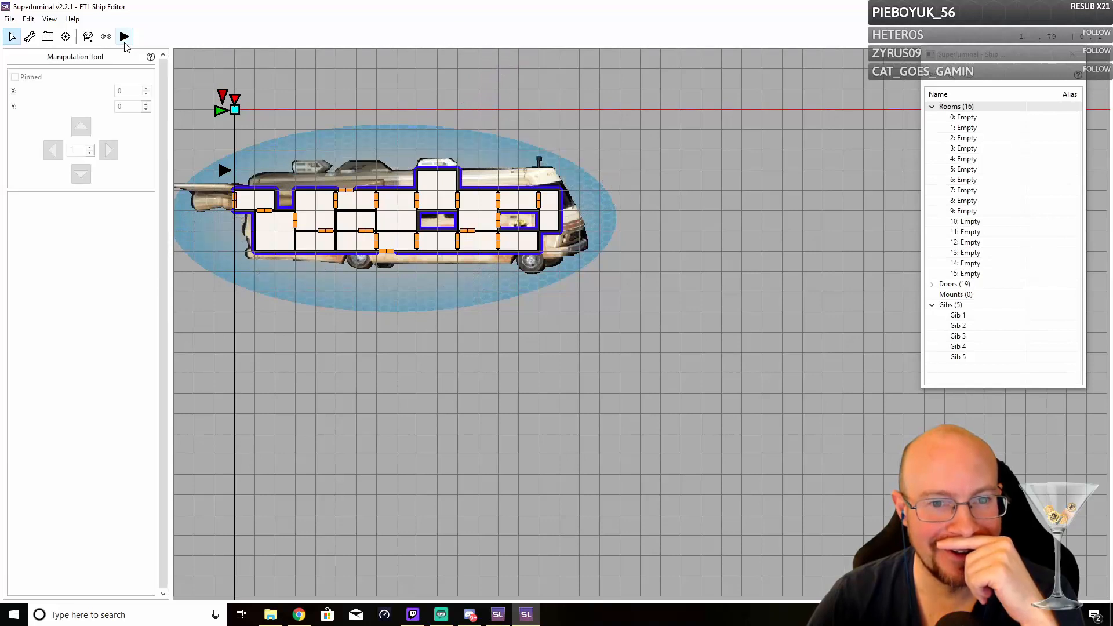
click(124, 37)
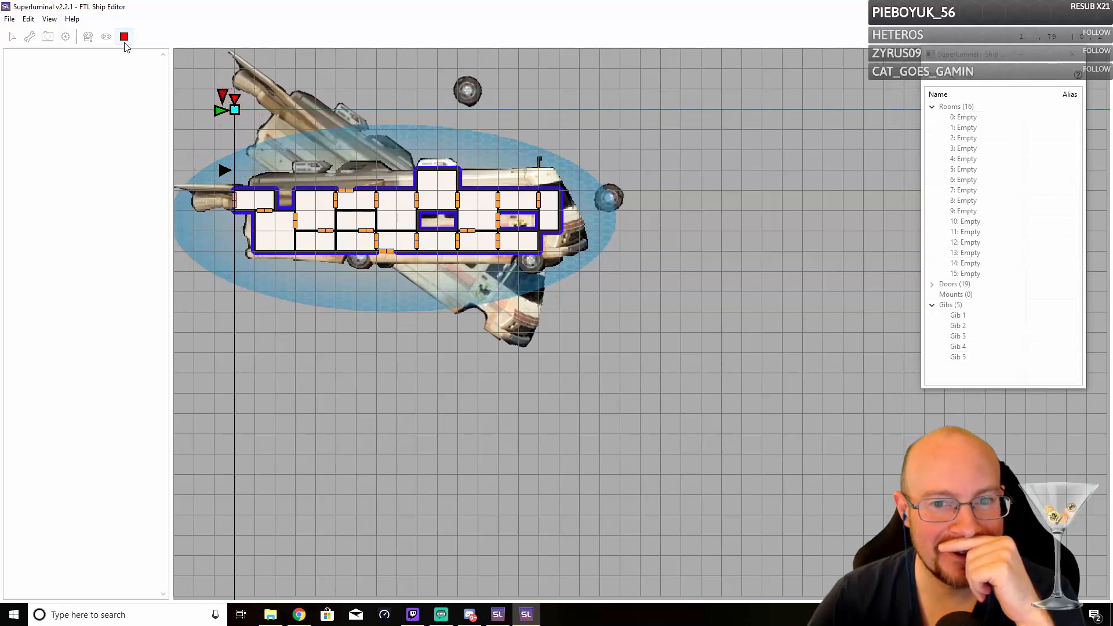
click(124, 43)
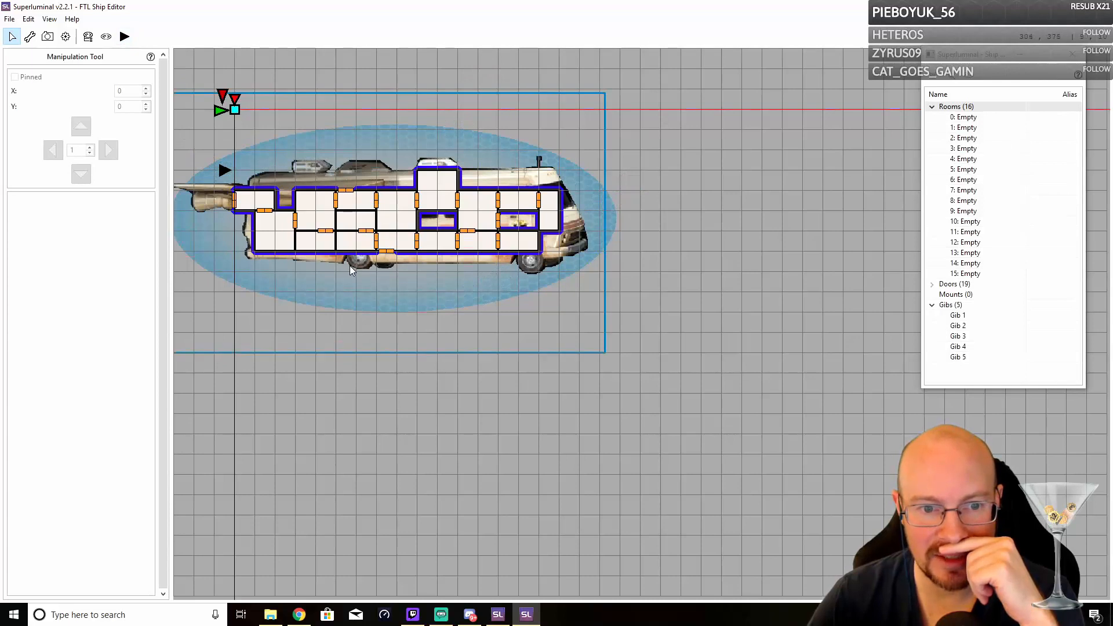
Show the Direction controls and check the direction wedges of Gibs 2, 5, 4 and 3
click(964, 326)
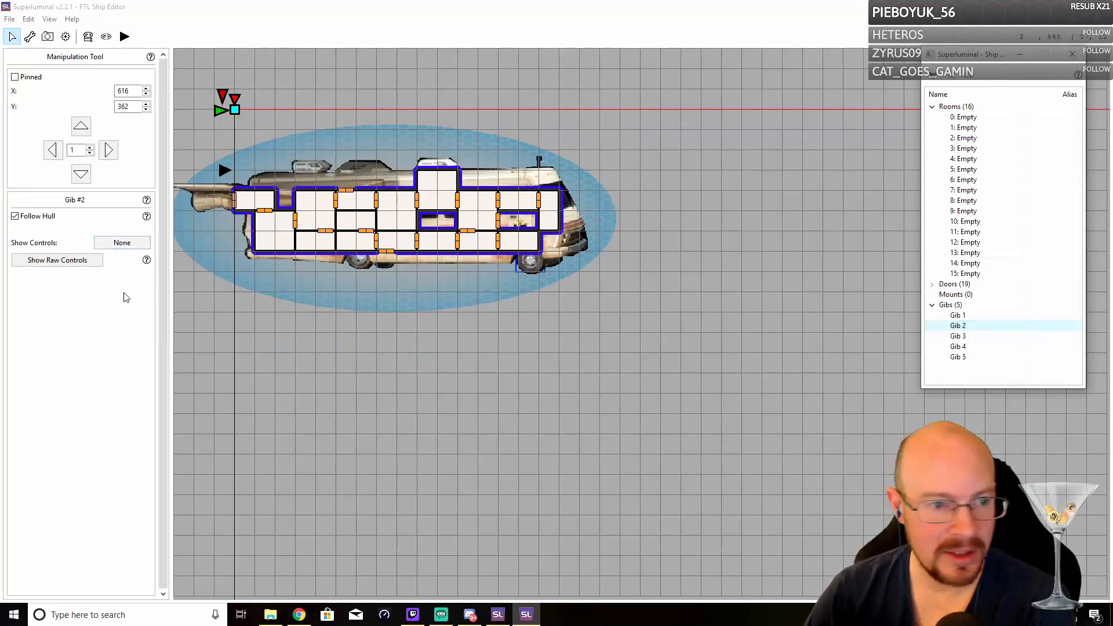
click(123, 243)
click(149, 270)
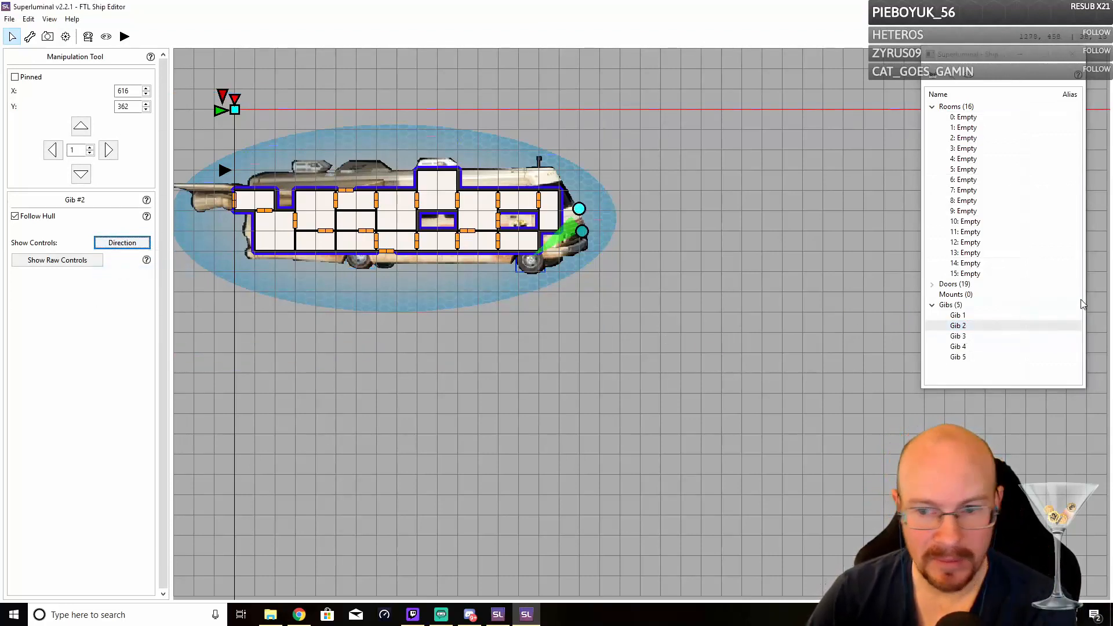
click(965, 357)
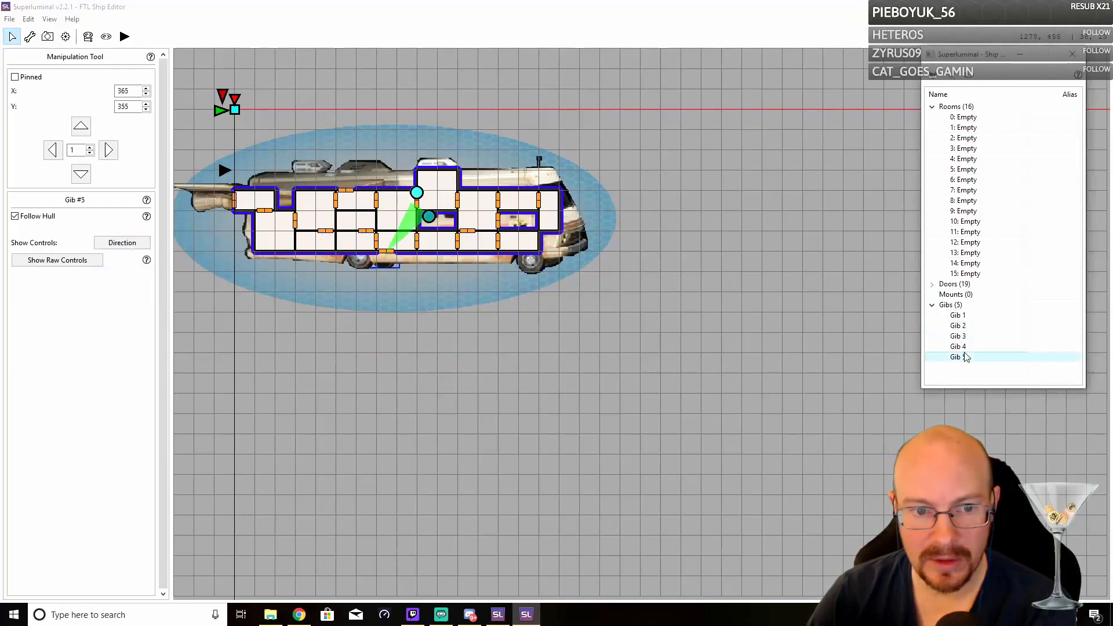
click(965, 347)
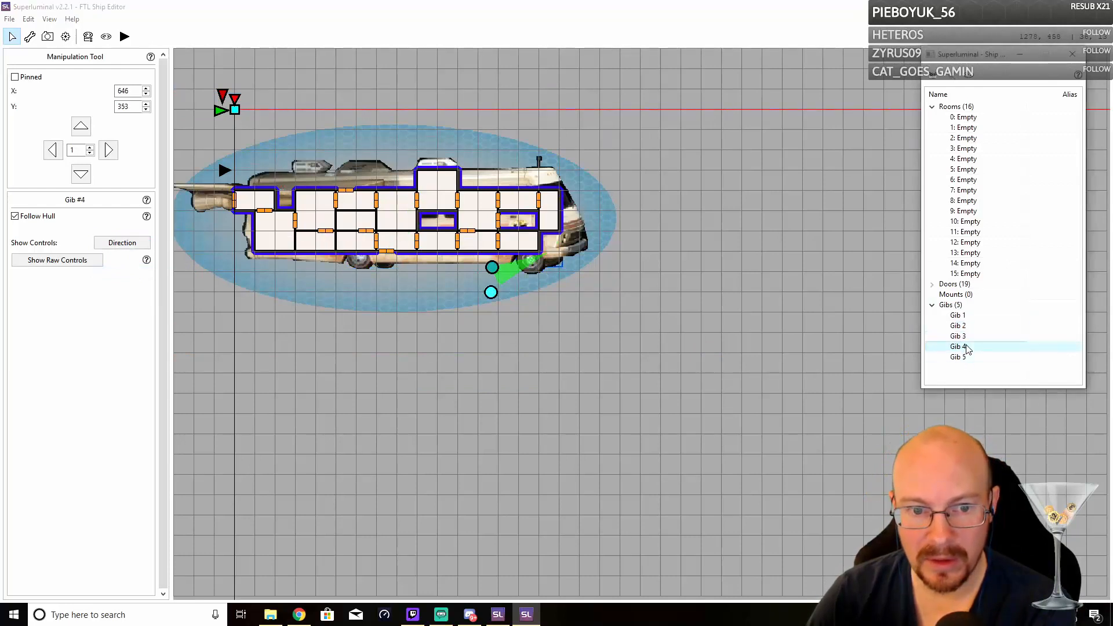
click(961, 358)
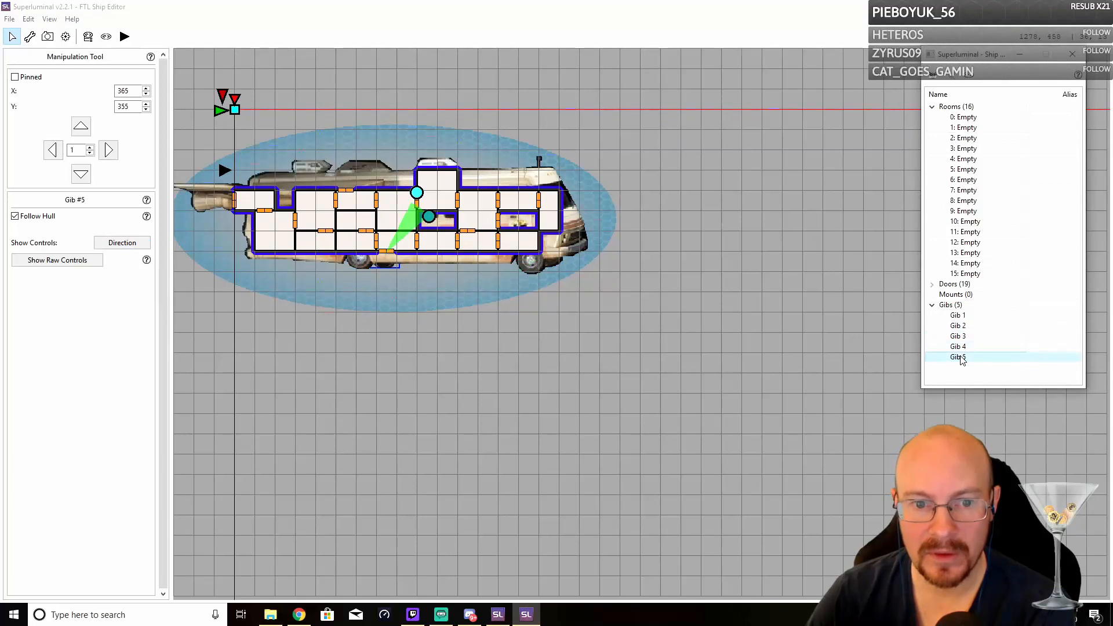
click(967, 347)
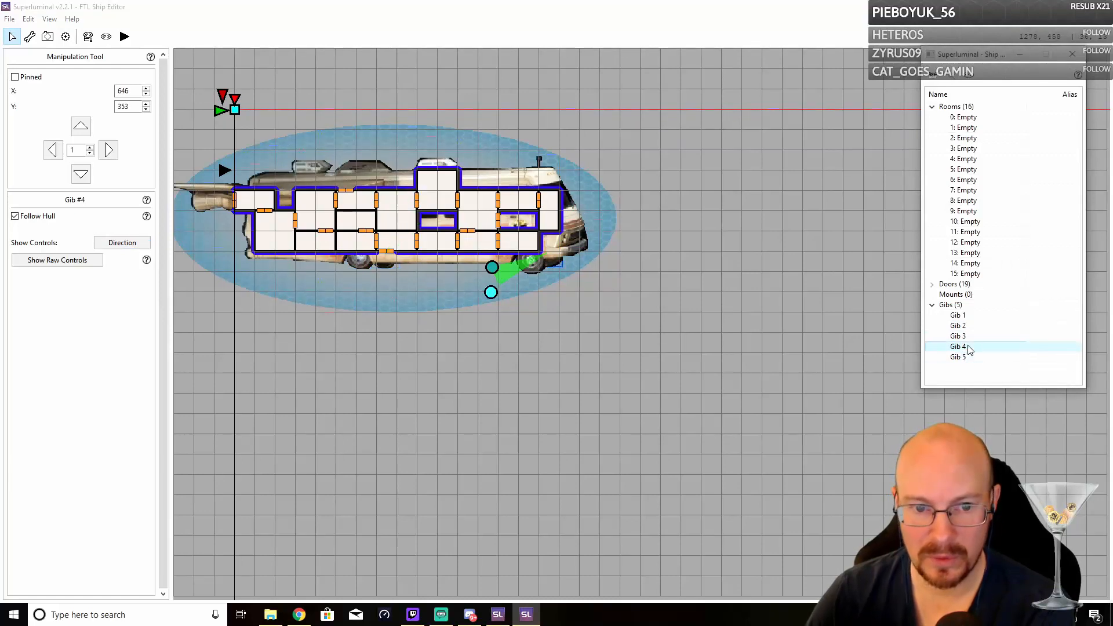
click(971, 337)
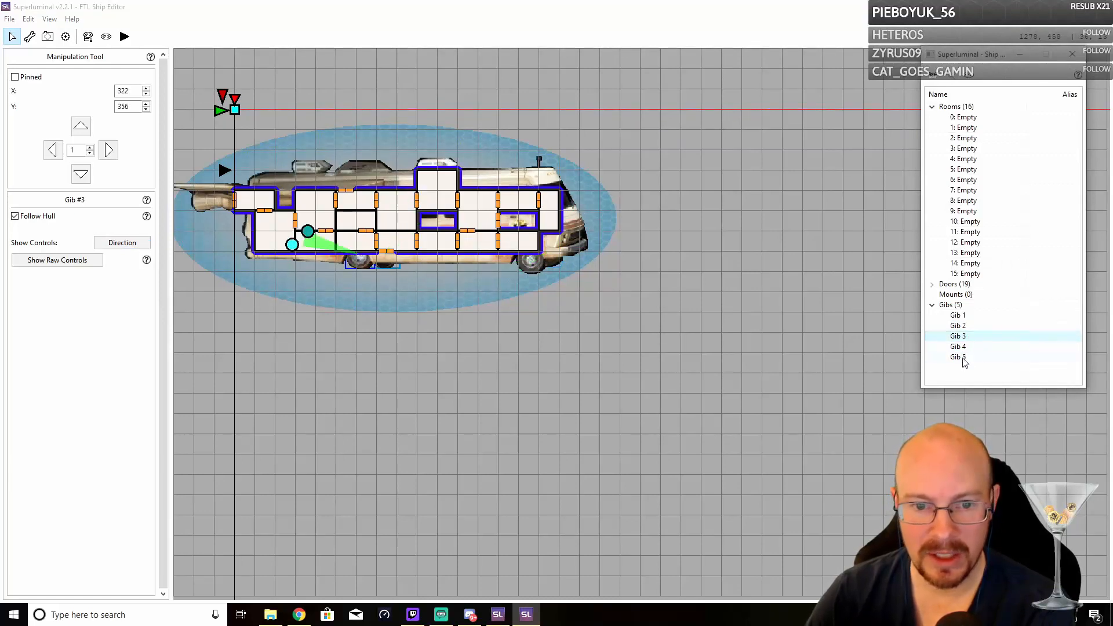
Set Gib 5's minimum and maximum directions to a narrow wedge pointing down and slightly left of the ship
click(962, 359)
drag(417, 193, 375, 314)
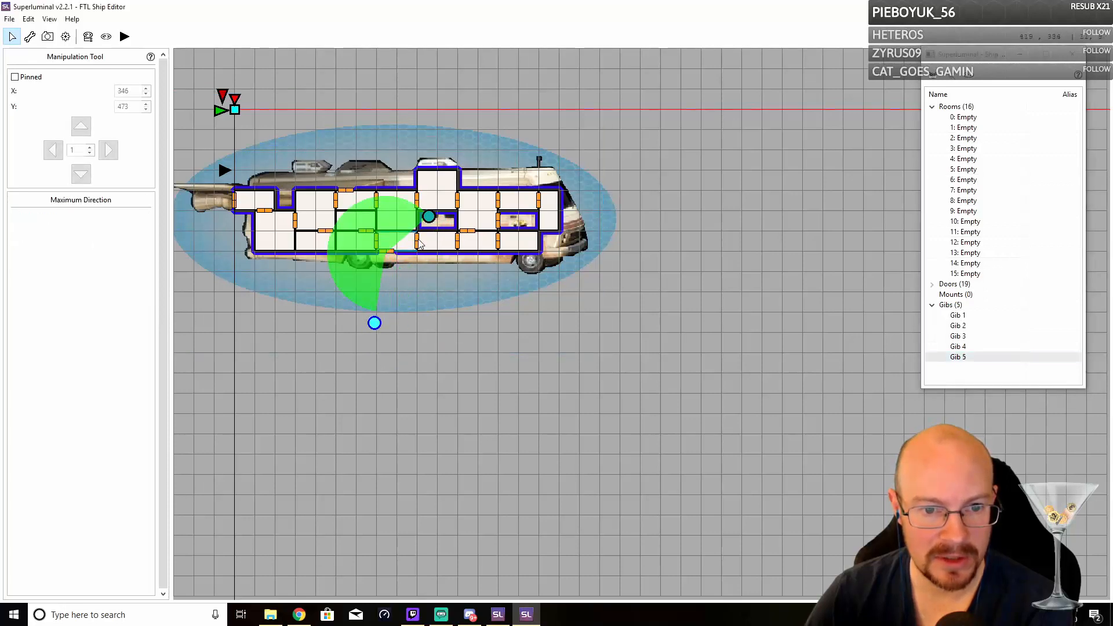
drag(429, 216, 308, 307)
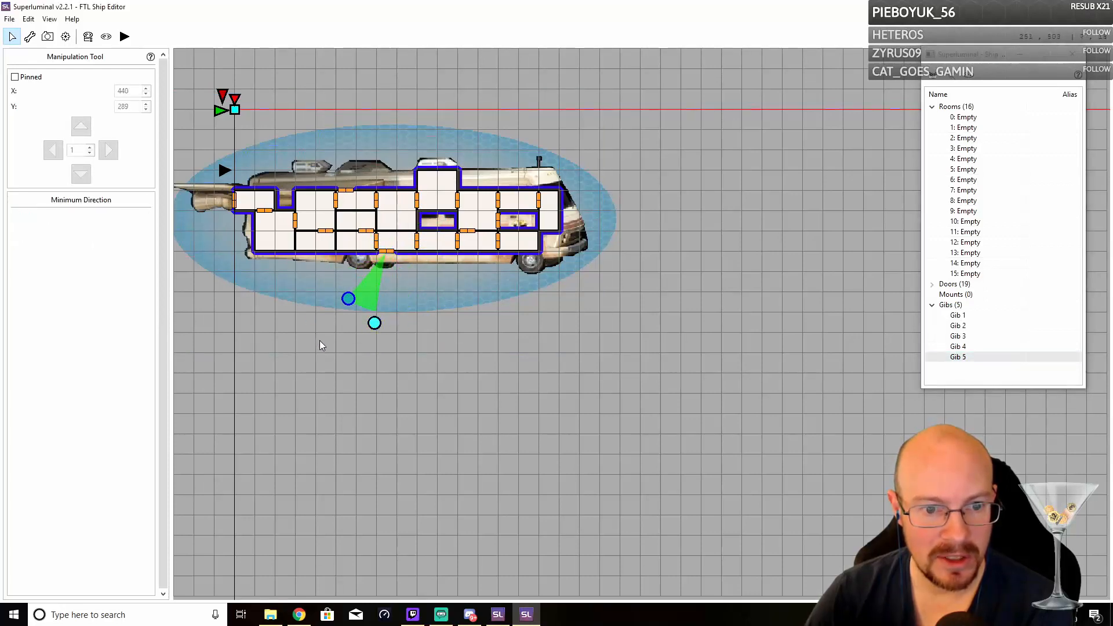
drag(322, 345, 339, 354)
Check the directions of Gibs 4, 3, 2 and 1, and replay the gib explosion preview
click(978, 348)
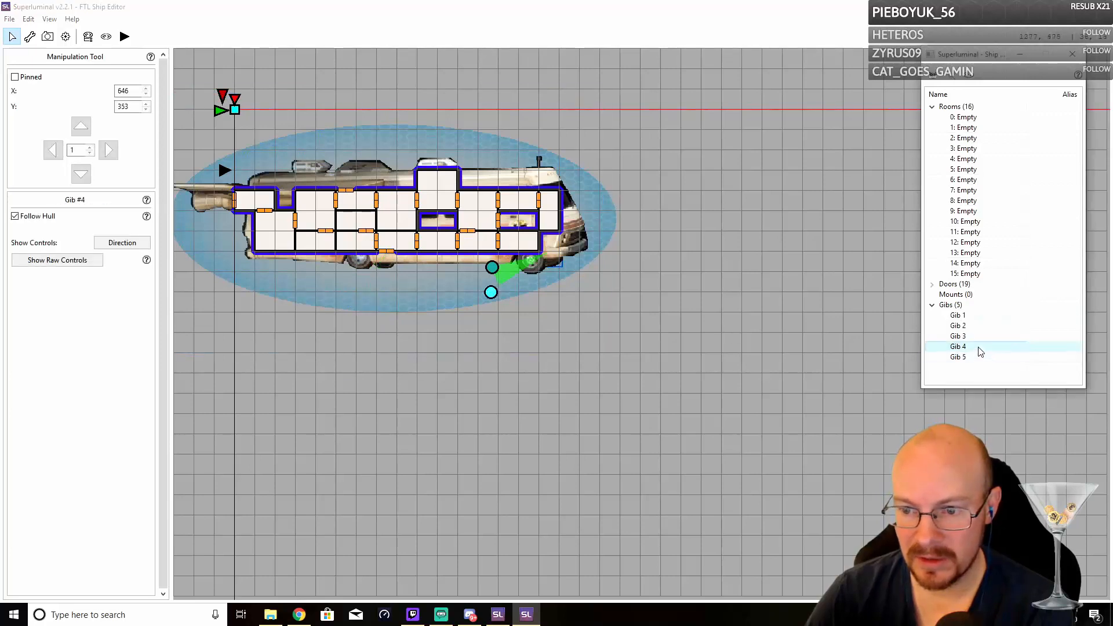
click(978, 336)
click(979, 326)
click(979, 316)
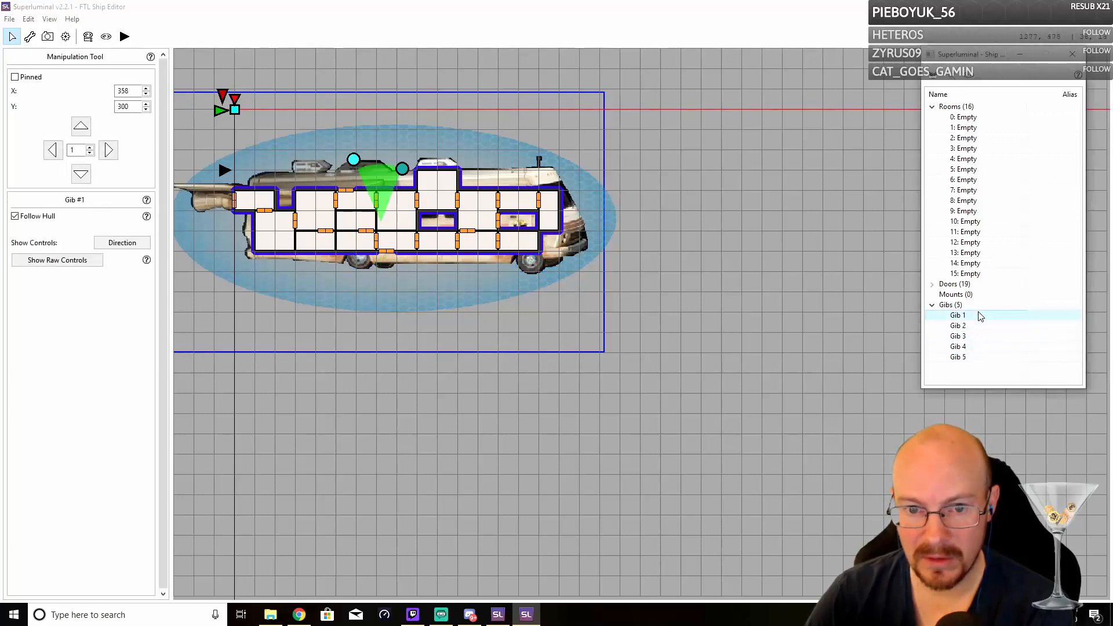
click(124, 36)
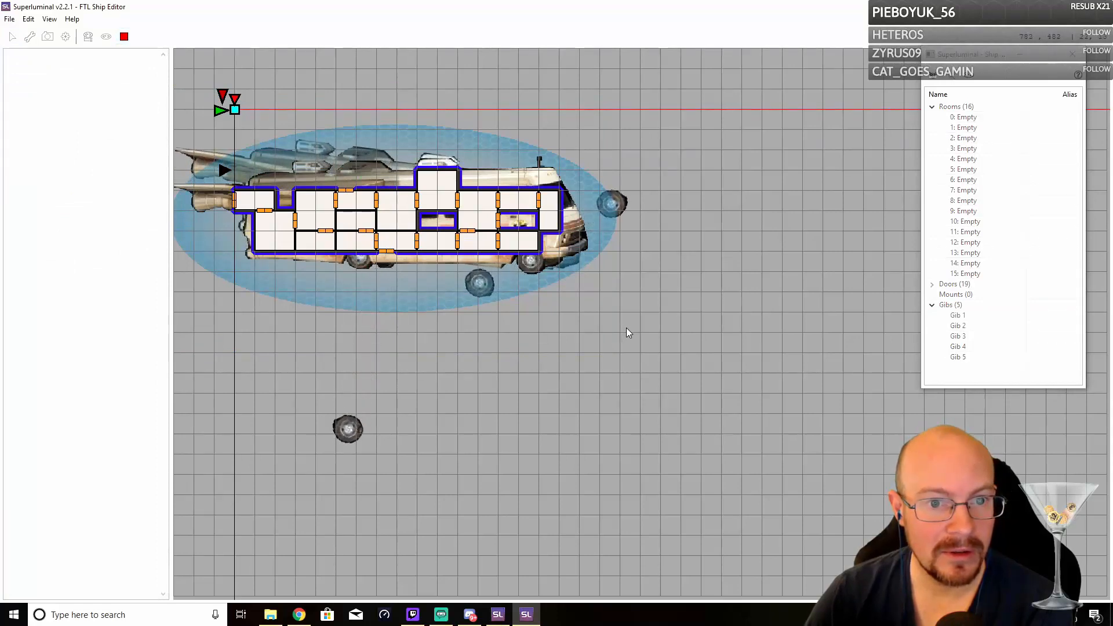
click(124, 36)
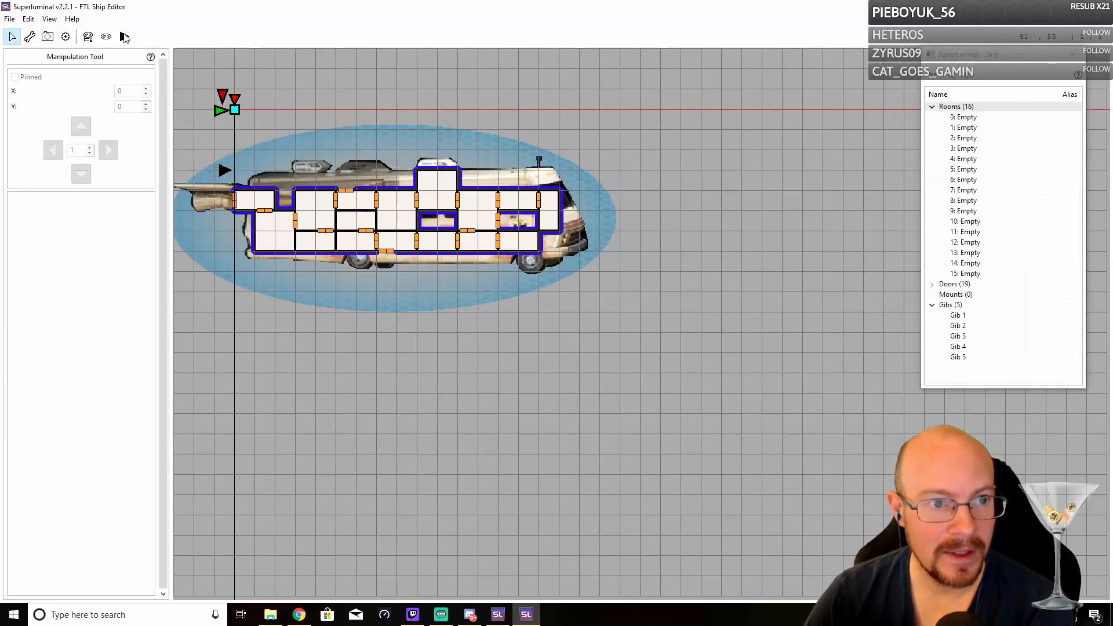
click(122, 35)
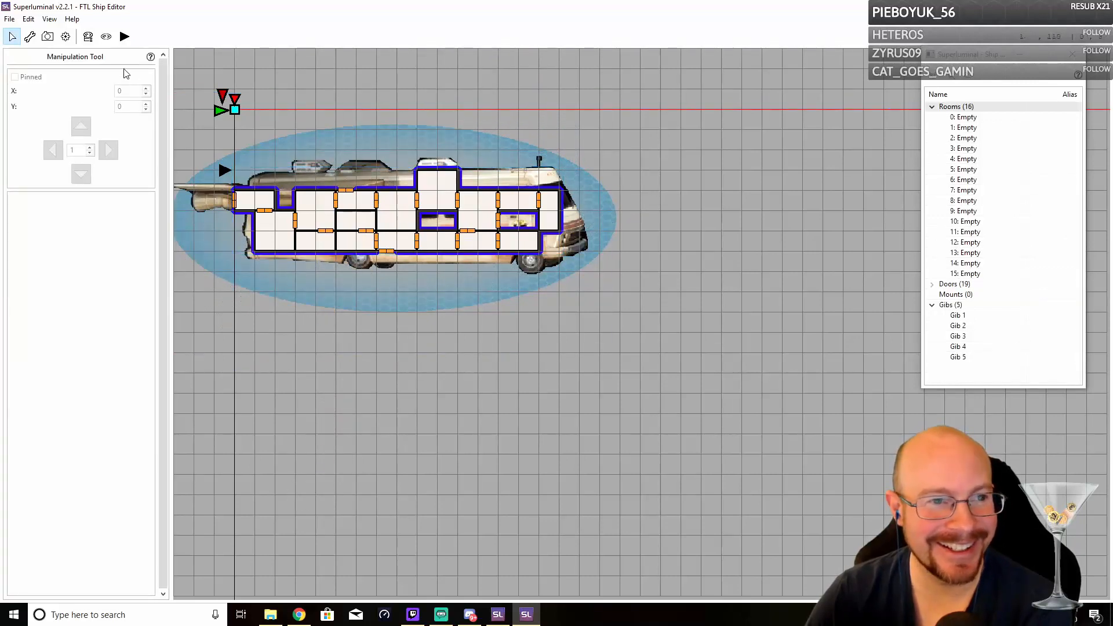
click(30, 37)
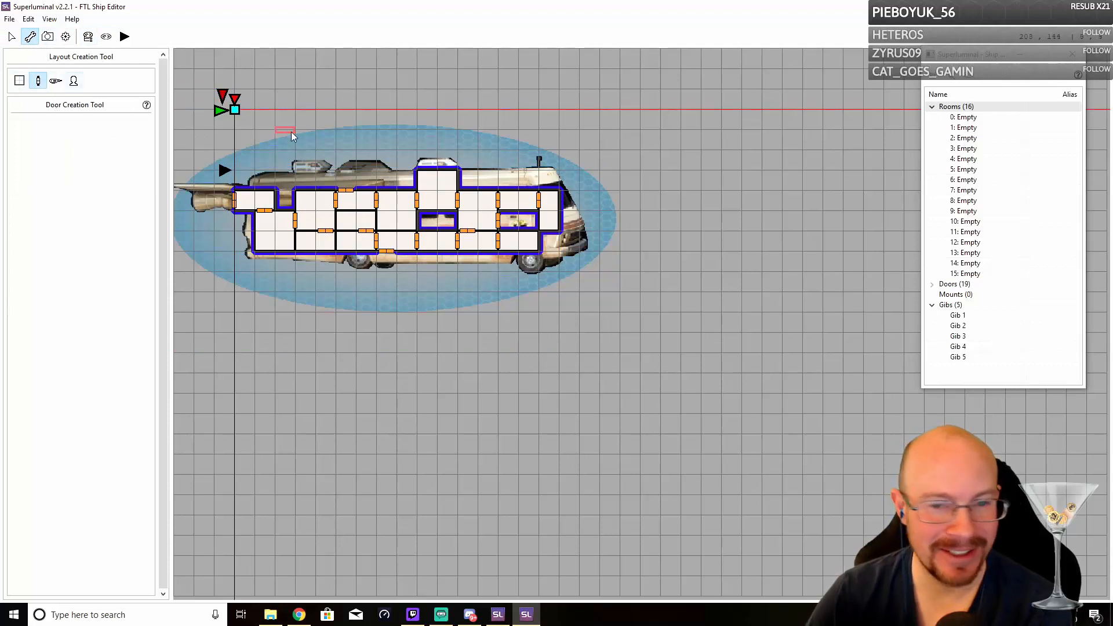
click(12, 38)
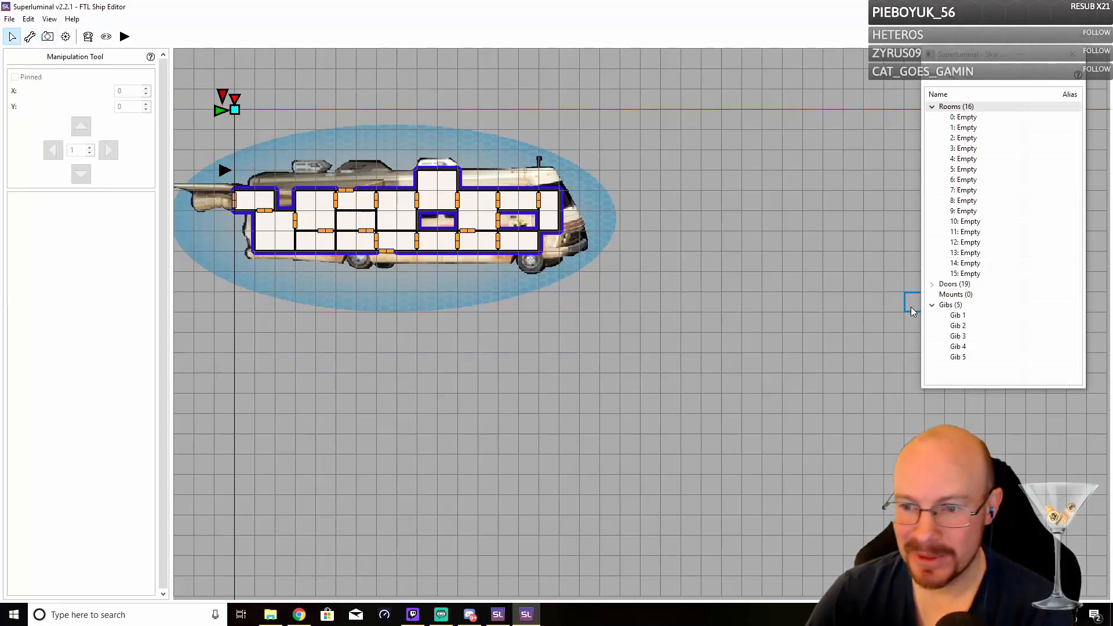
Show Gib 5's Angular Velocity controls and set its counter-clockwise rotation to nearly a full circle
click(960, 325)
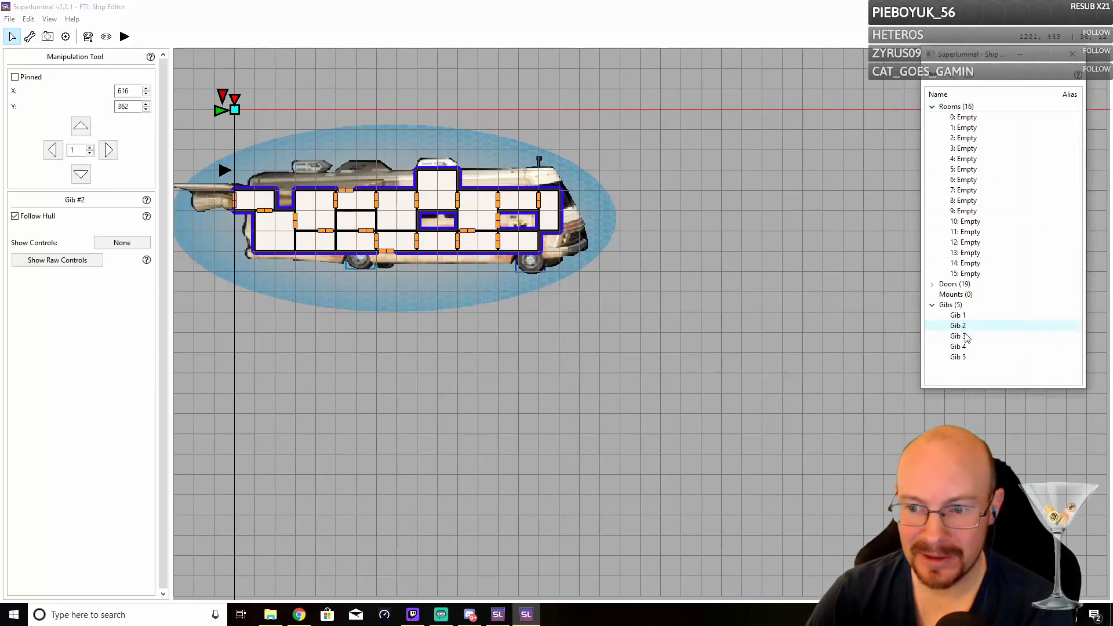
click(966, 337)
click(966, 347)
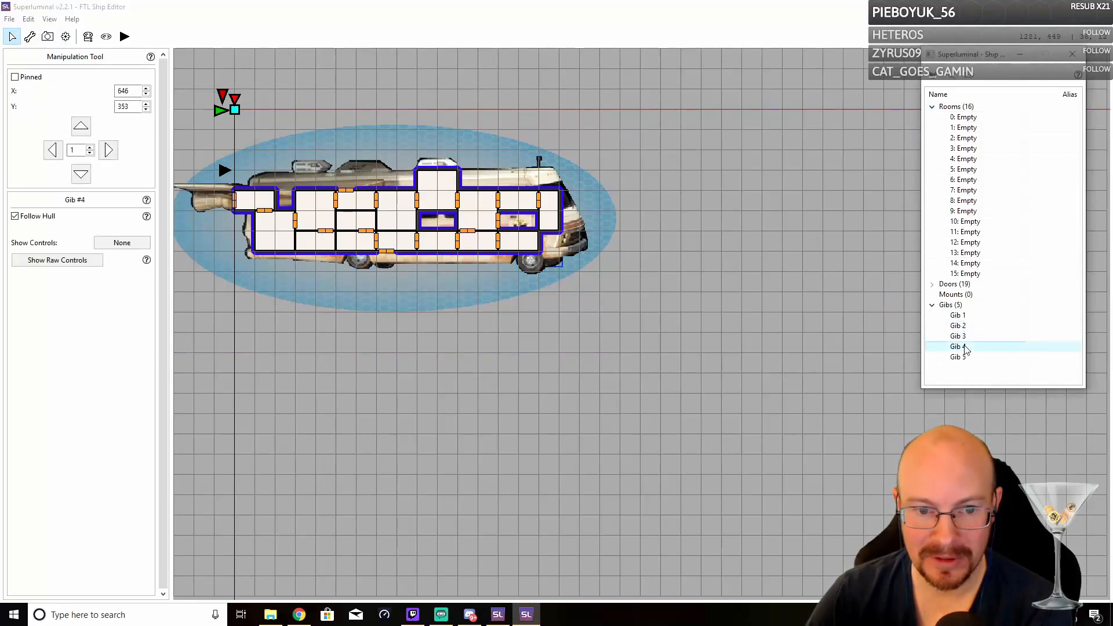
click(962, 359)
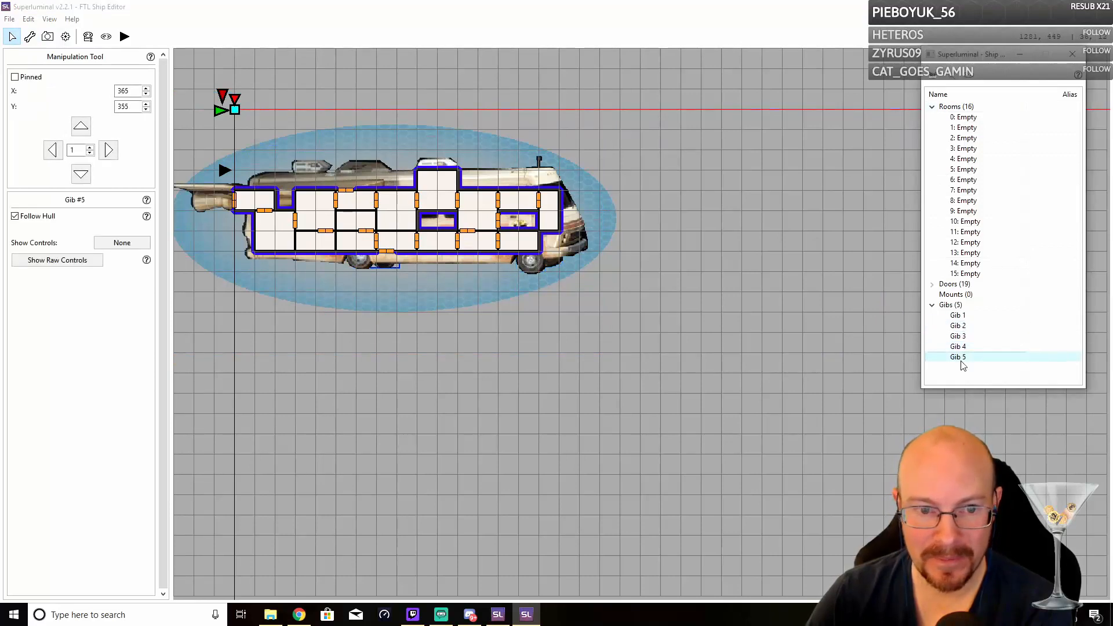
click(114, 240)
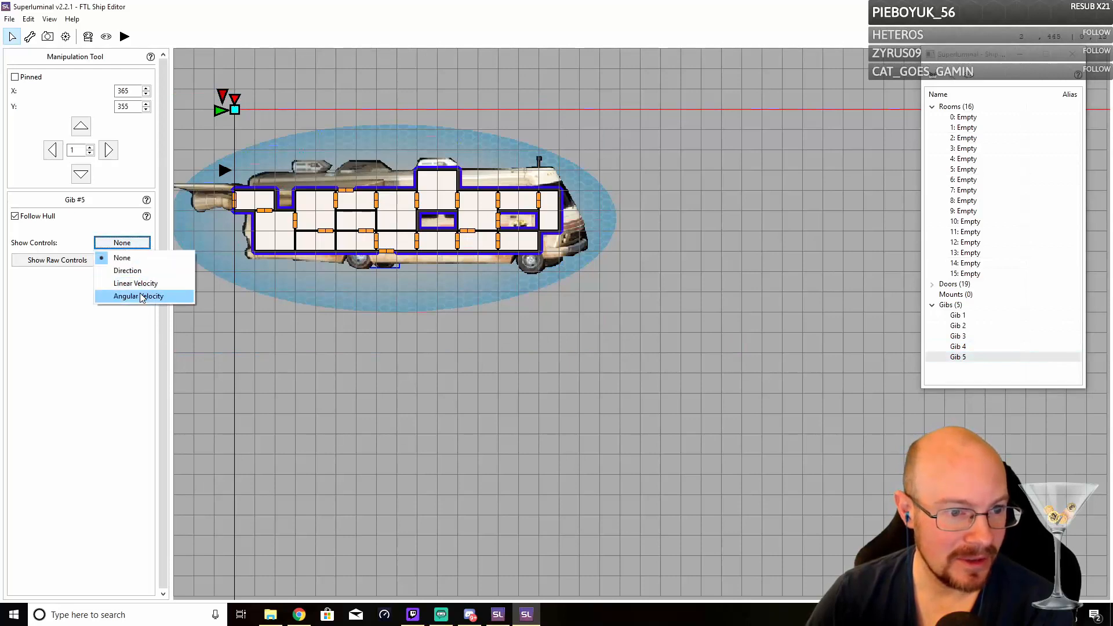
click(142, 297)
drag(386, 200, 397, 200)
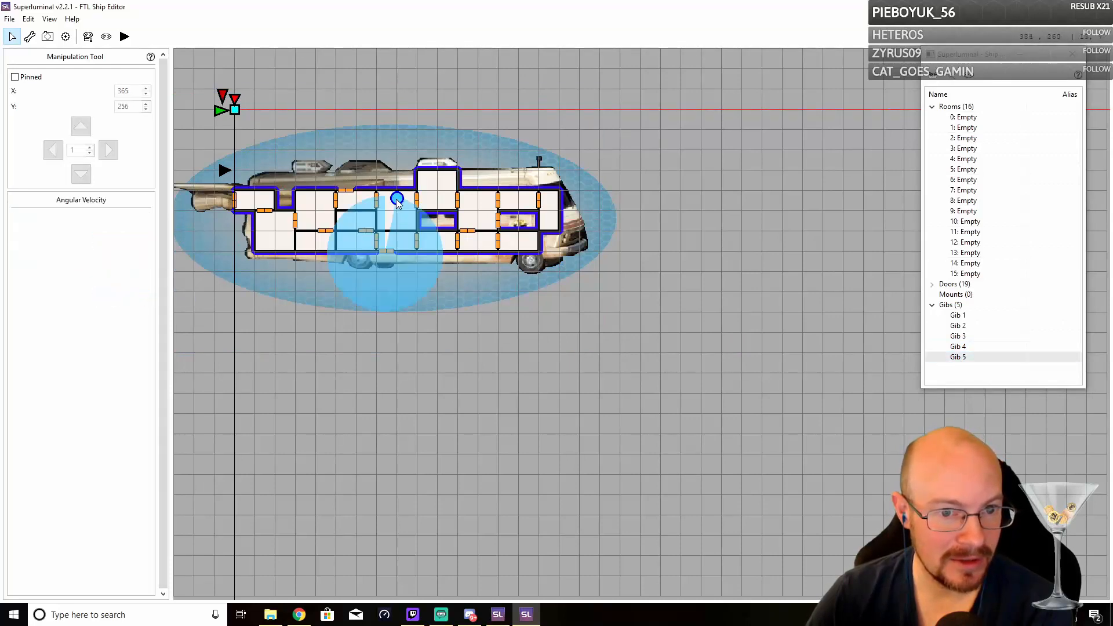
Set the counter-clockwise angular velocities of Gibs 4, 3 and 2 to nearly a full circle each
click(958, 347)
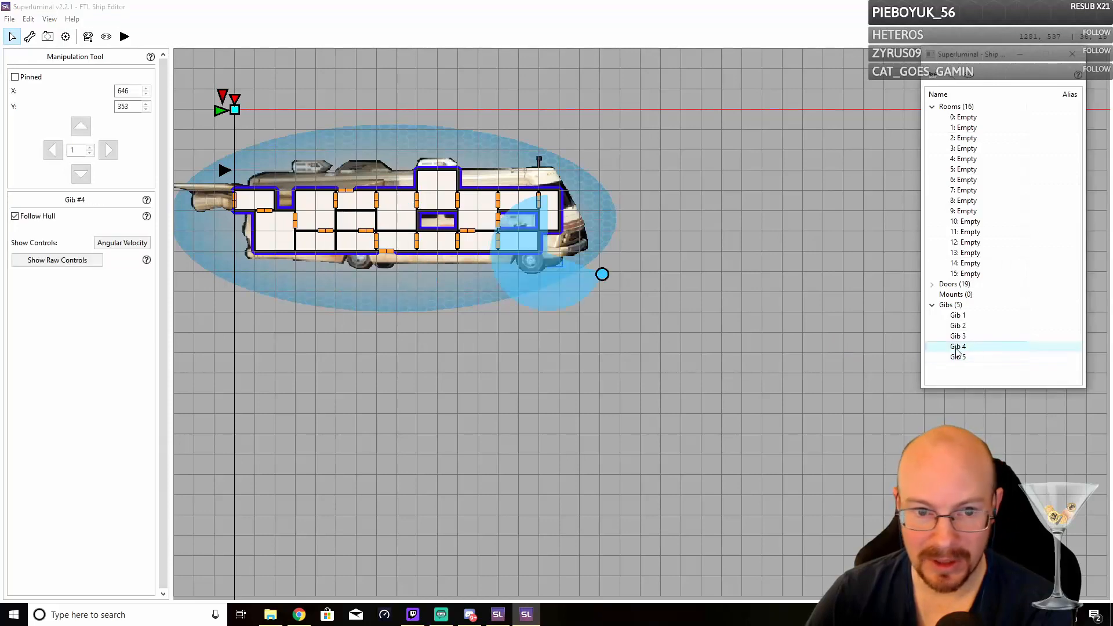
drag(601, 273, 555, 201)
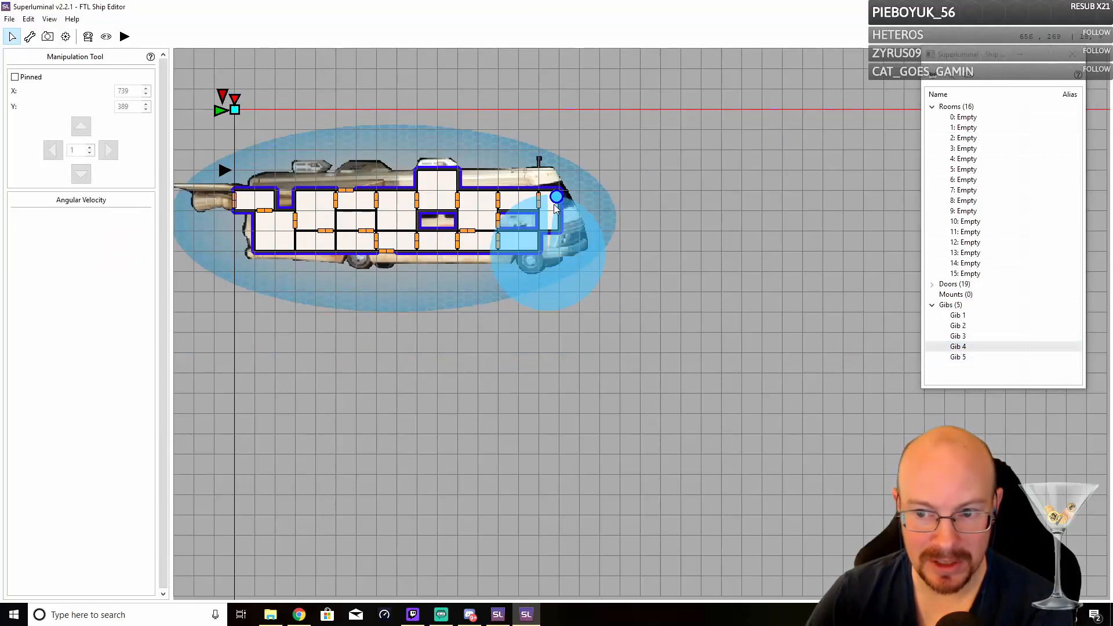
click(957, 338)
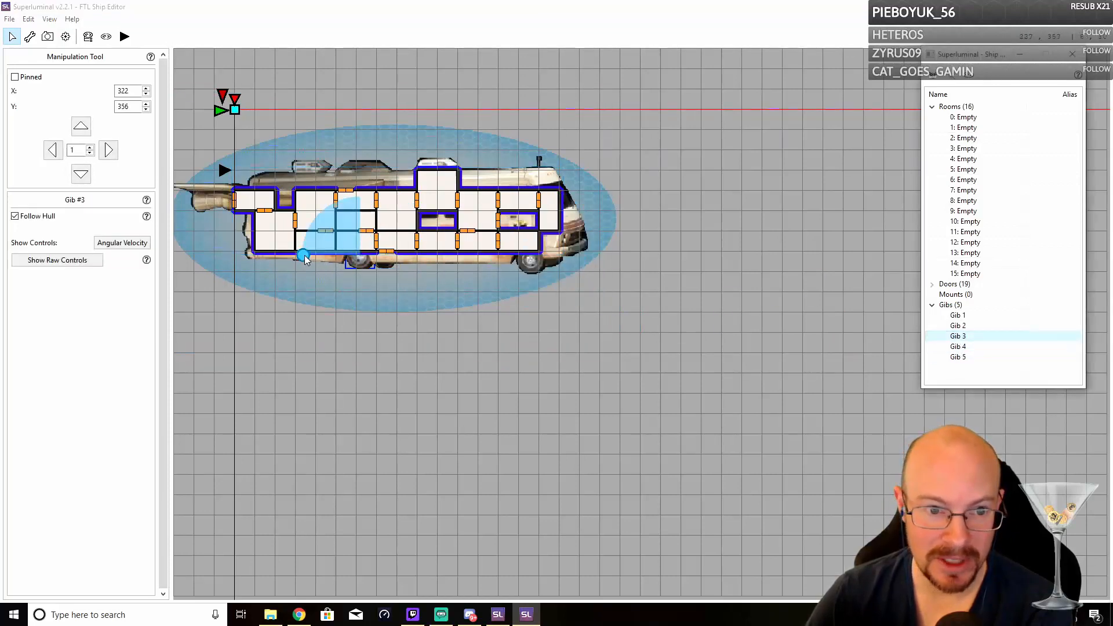
mouse_move(361, 198)
mouse_down()
mouse_move(411, 270)
mouse_move(371, 200)
mouse_up()
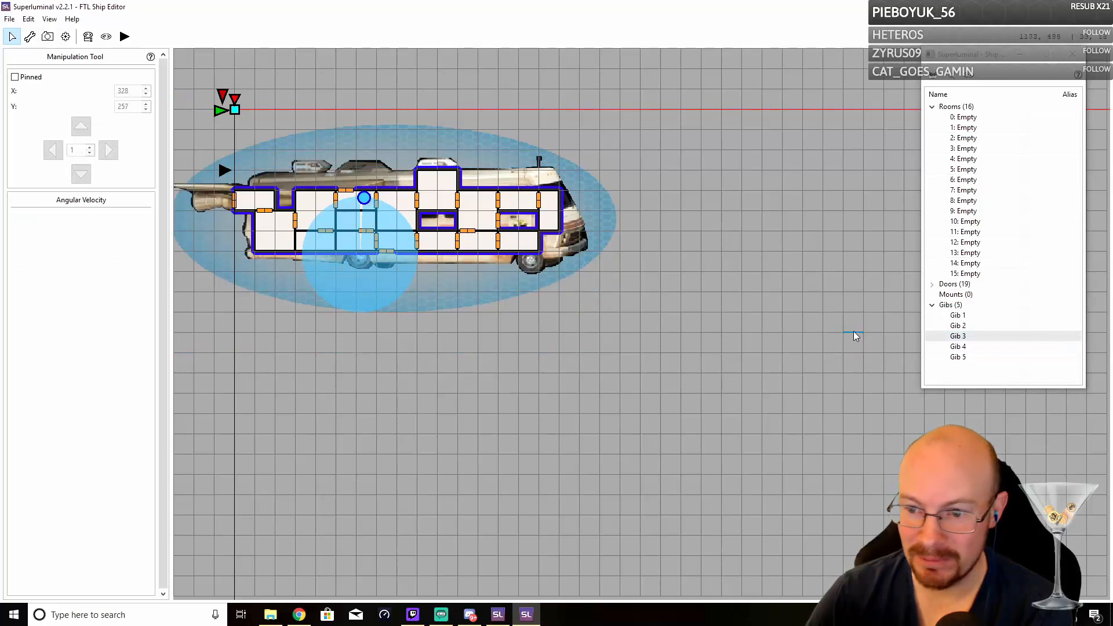
click(954, 326)
drag(528, 316, 535, 202)
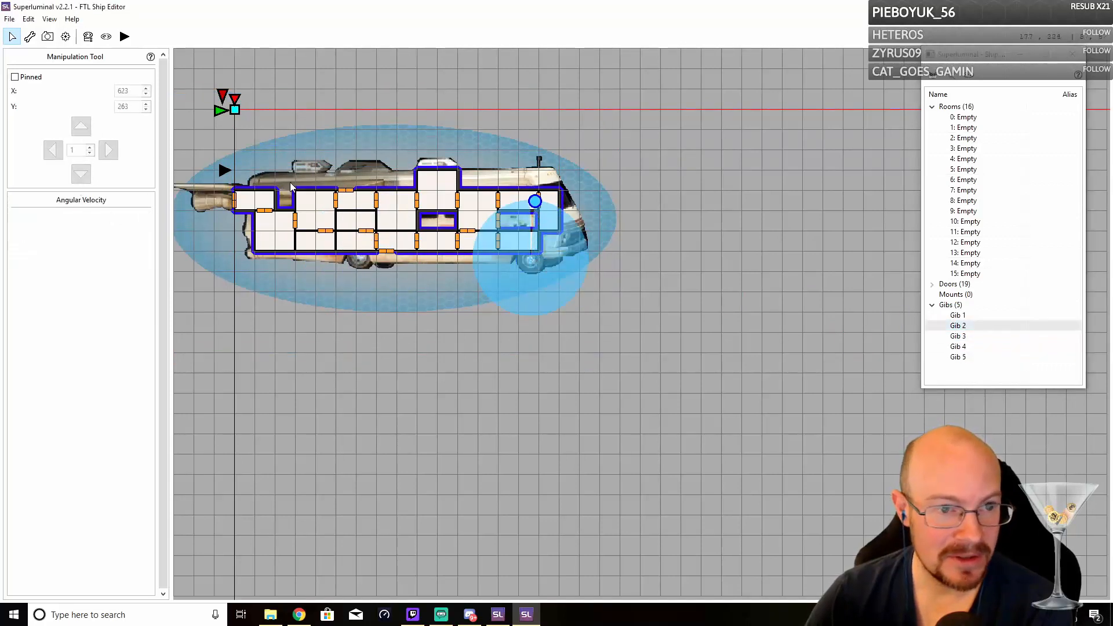
Show Gib 1's Linear Velocity controls and raise its minimum and maximum linear velocities moderately
click(956, 315)
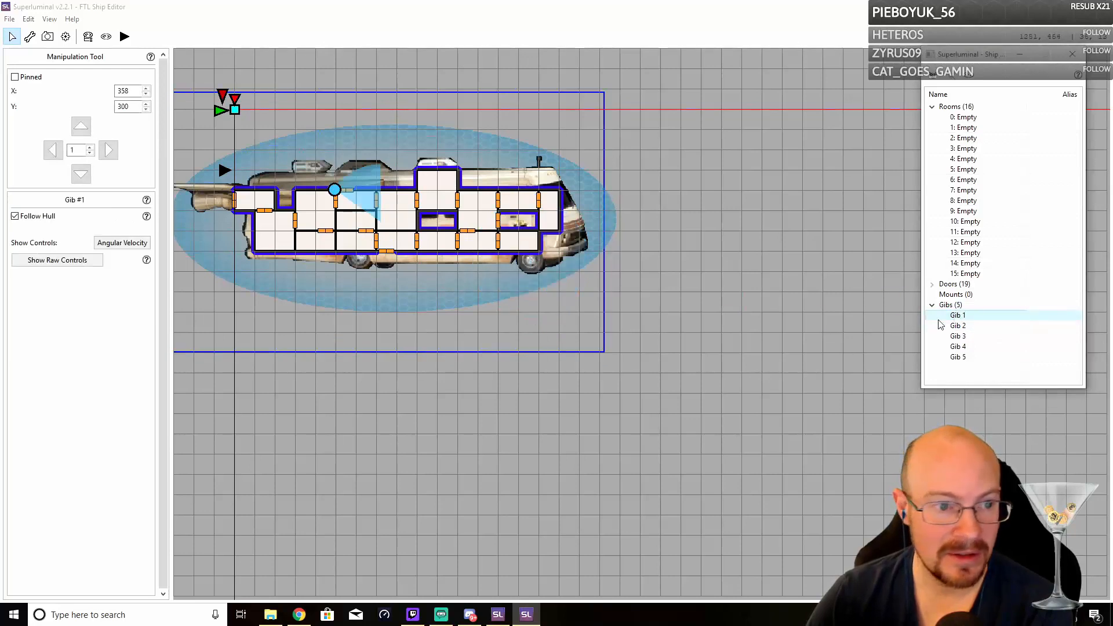
click(121, 244)
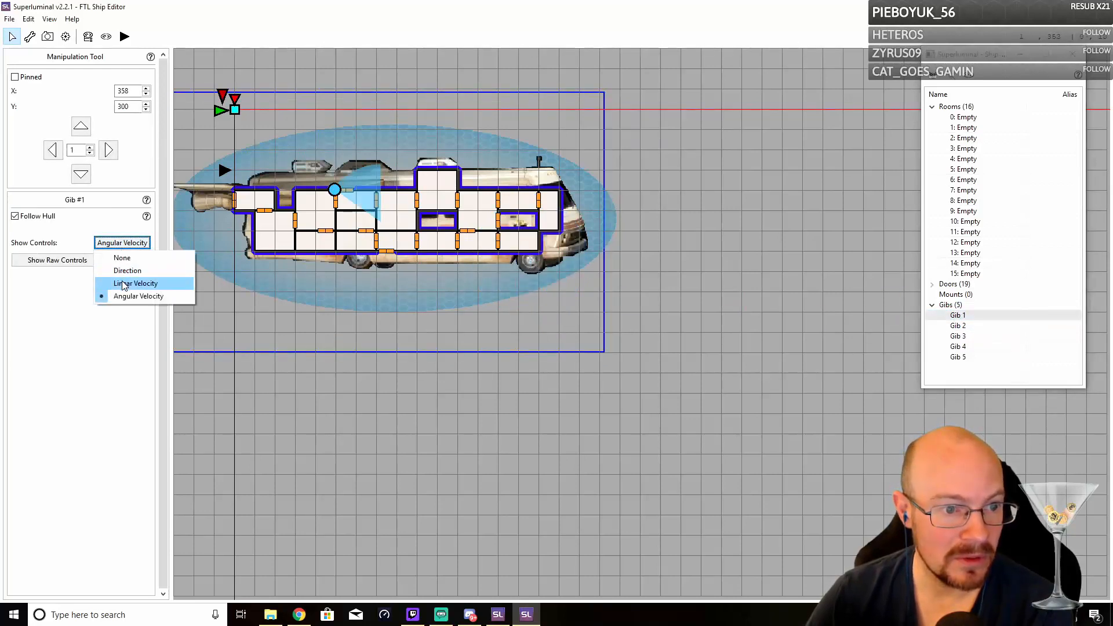
click(135, 284)
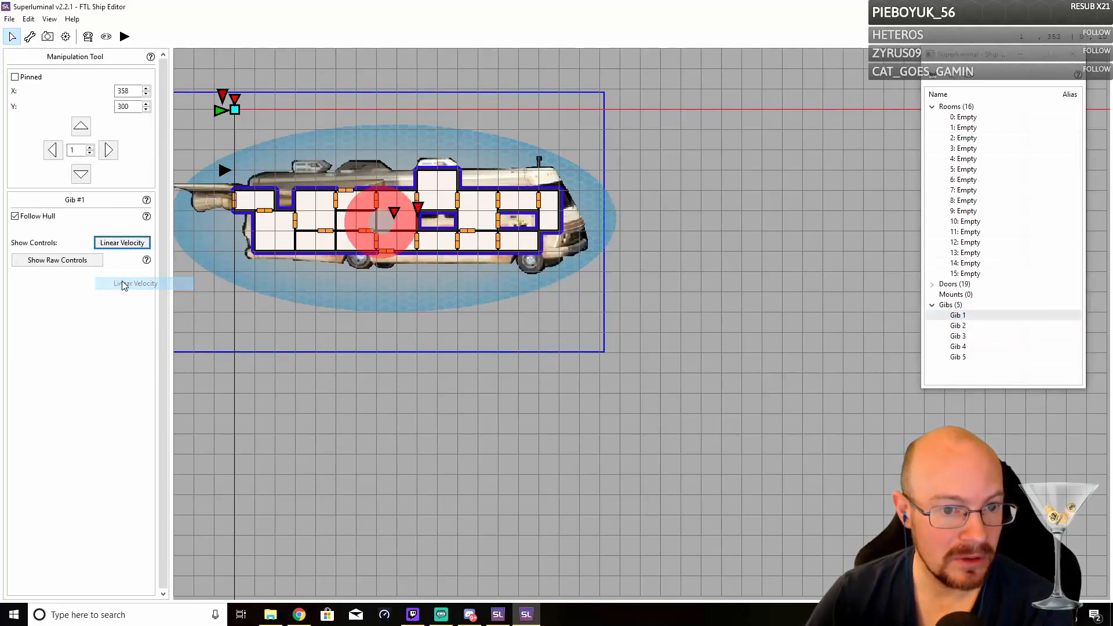
click(967, 326)
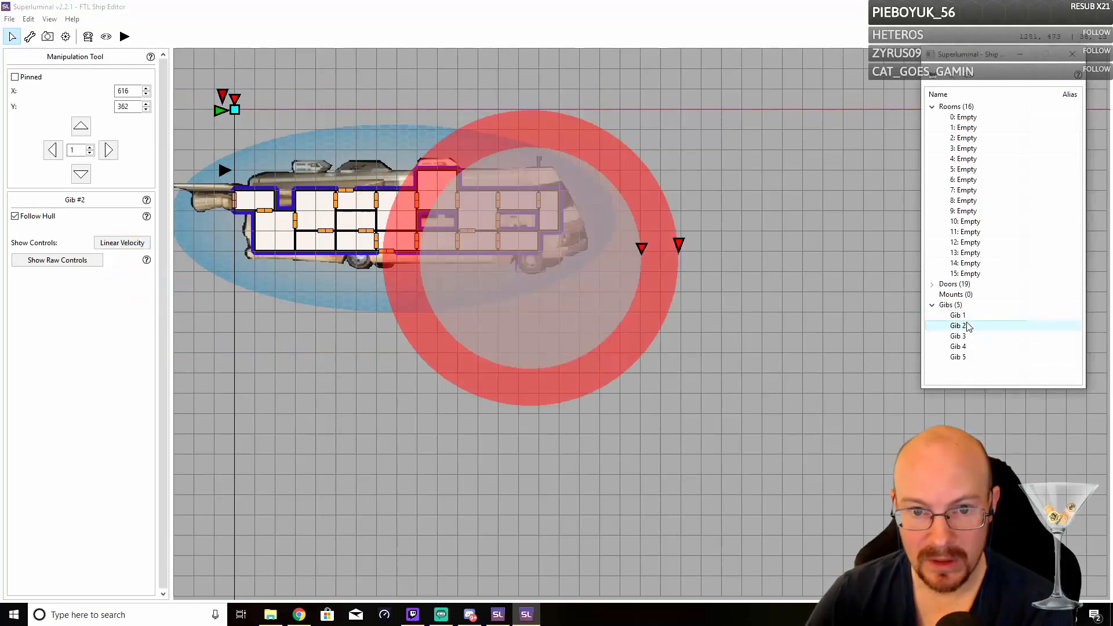
click(965, 316)
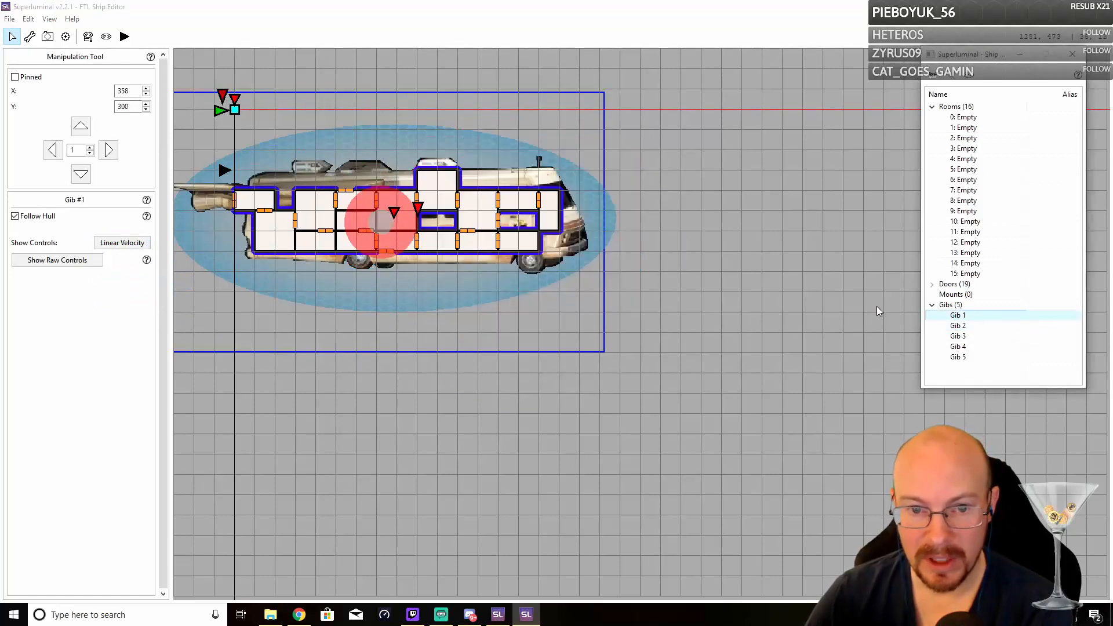
click(420, 212)
click(956, 316)
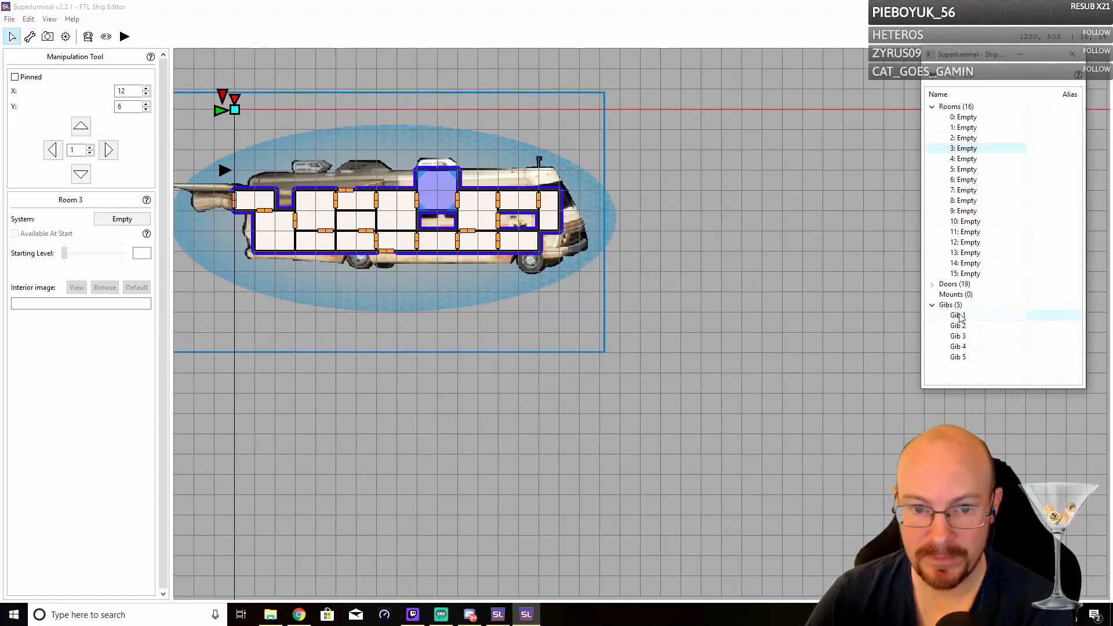
mouse_move(417, 208)
mouse_down()
mouse_move(451, 208)
mouse_move(427, 214)
mouse_up()
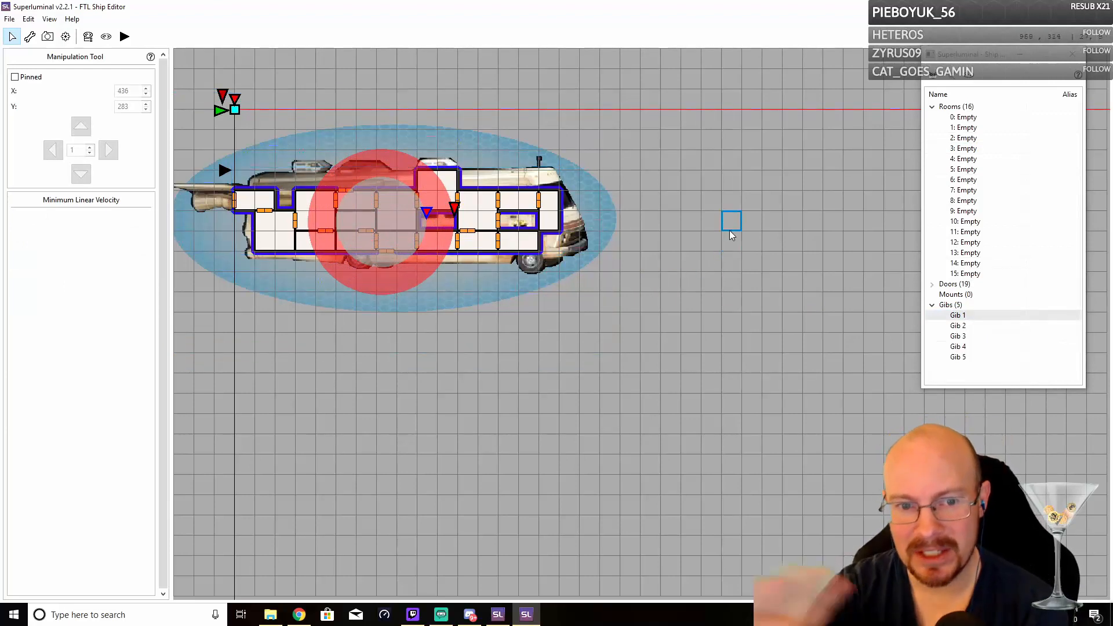
Lower Gib 2's maximum linear velocity slightly, and raise Gib 3's minimum and maximum linear velocities to a narrow, faster band
click(978, 327)
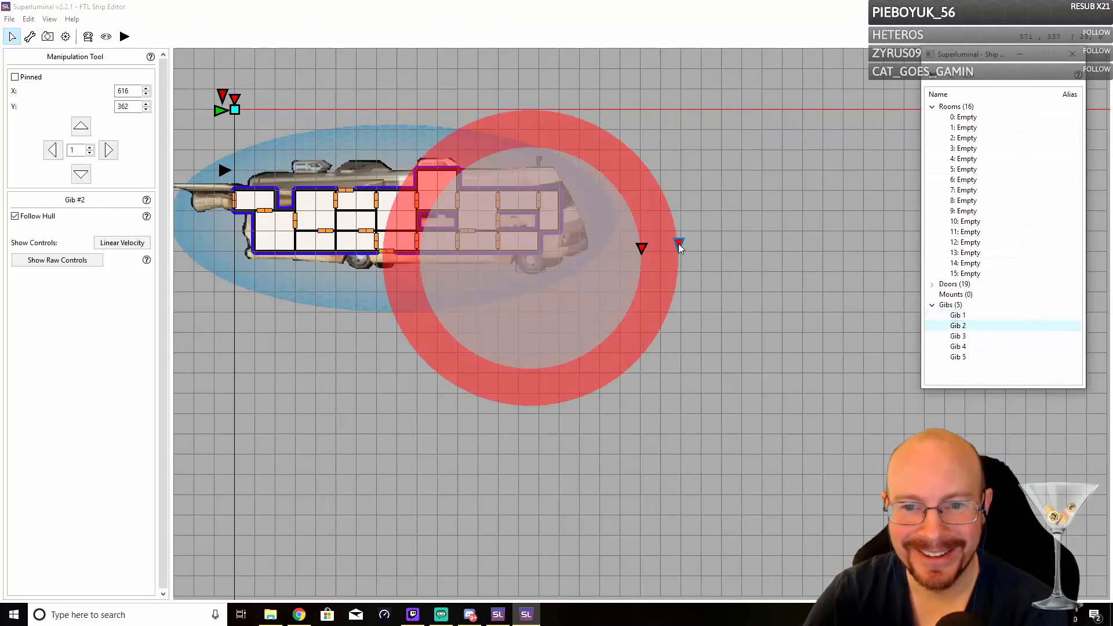
mouse_move(679, 244)
mouse_down()
mouse_move(701, 246)
mouse_move(667, 247)
mouse_up()
click(966, 336)
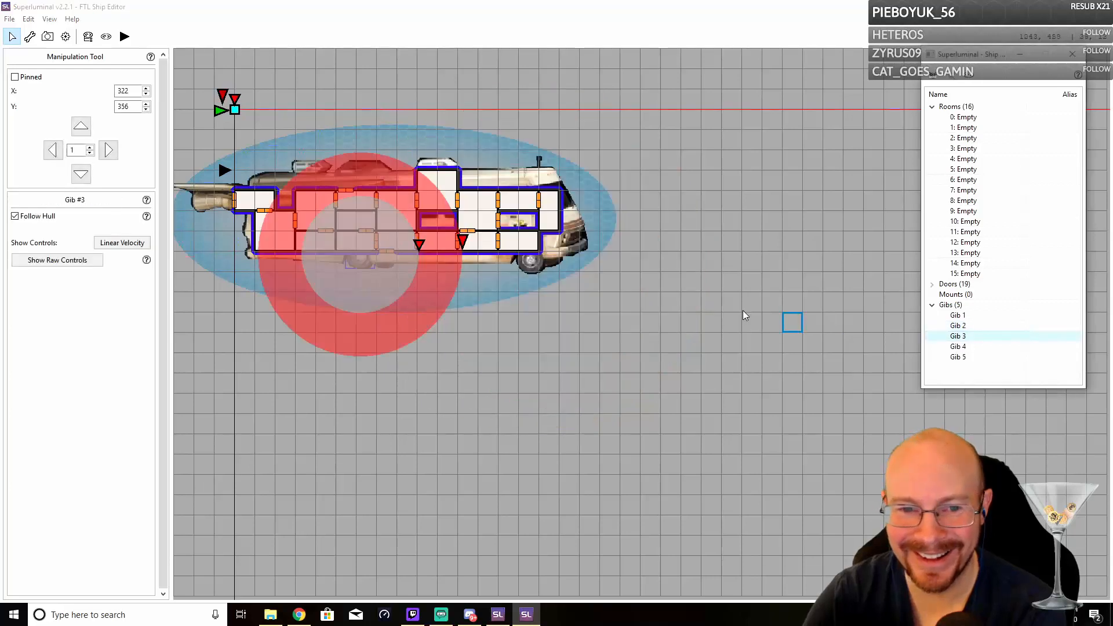
click(469, 248)
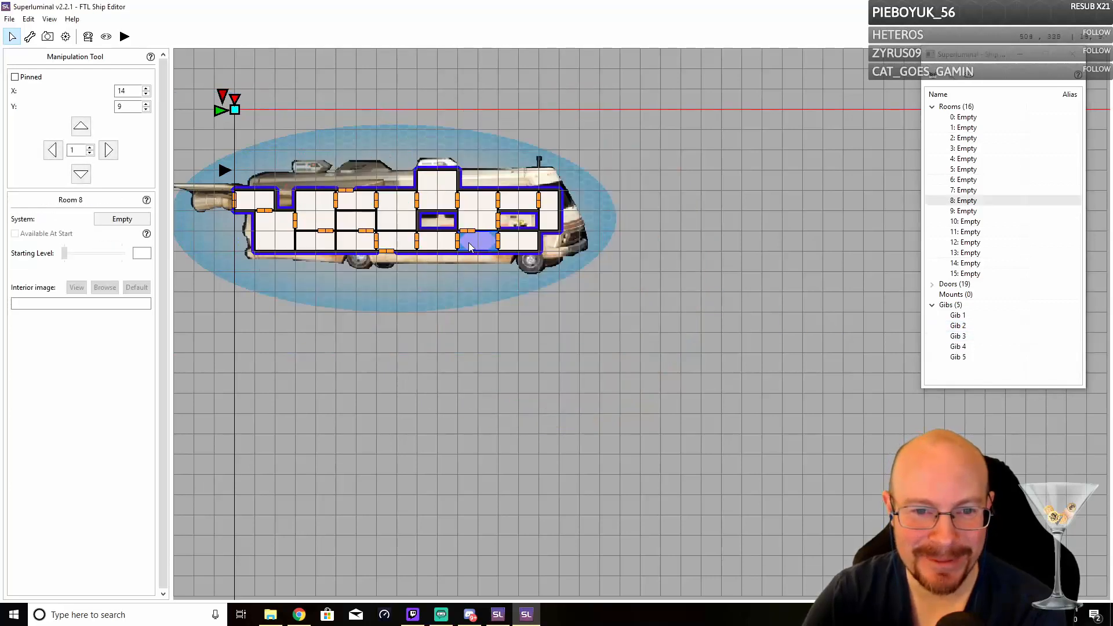
click(956, 327)
click(957, 338)
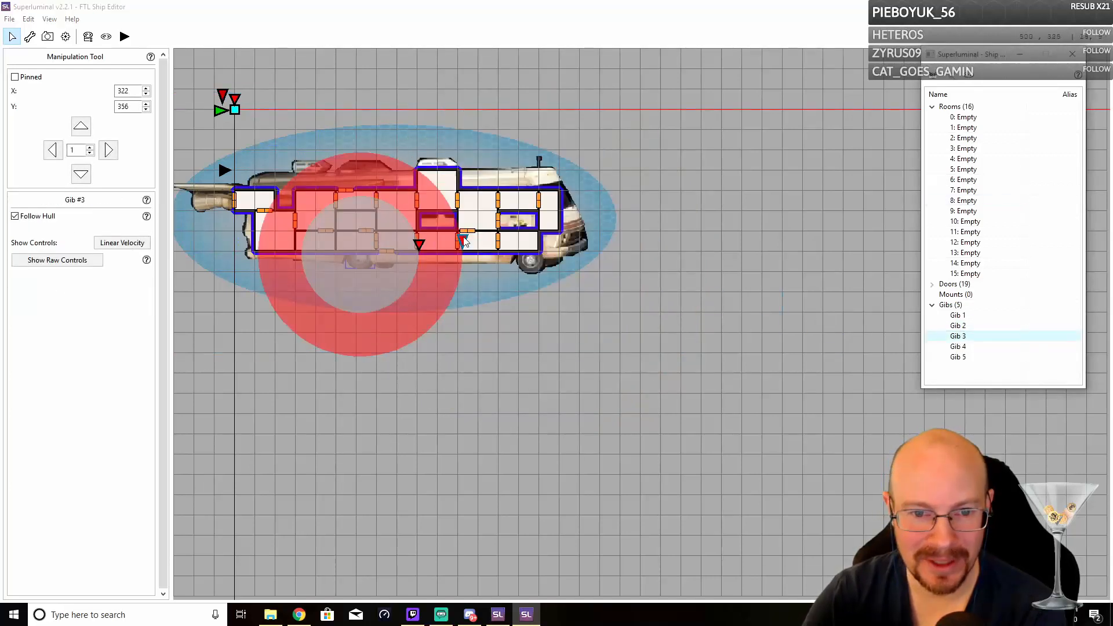
drag(465, 243, 522, 241)
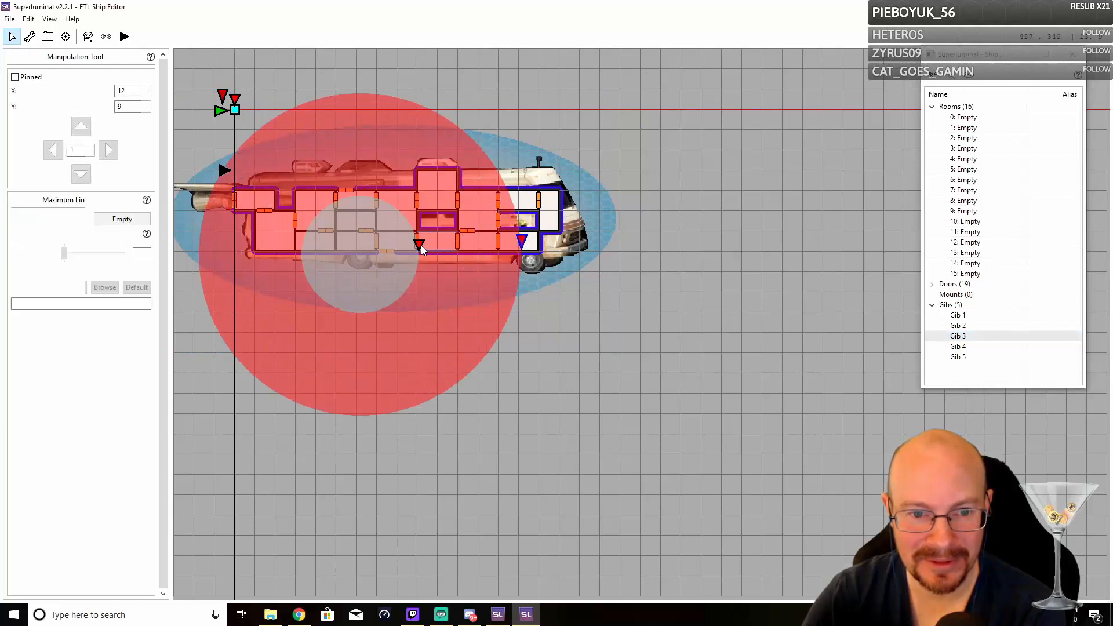
click(435, 248)
click(958, 336)
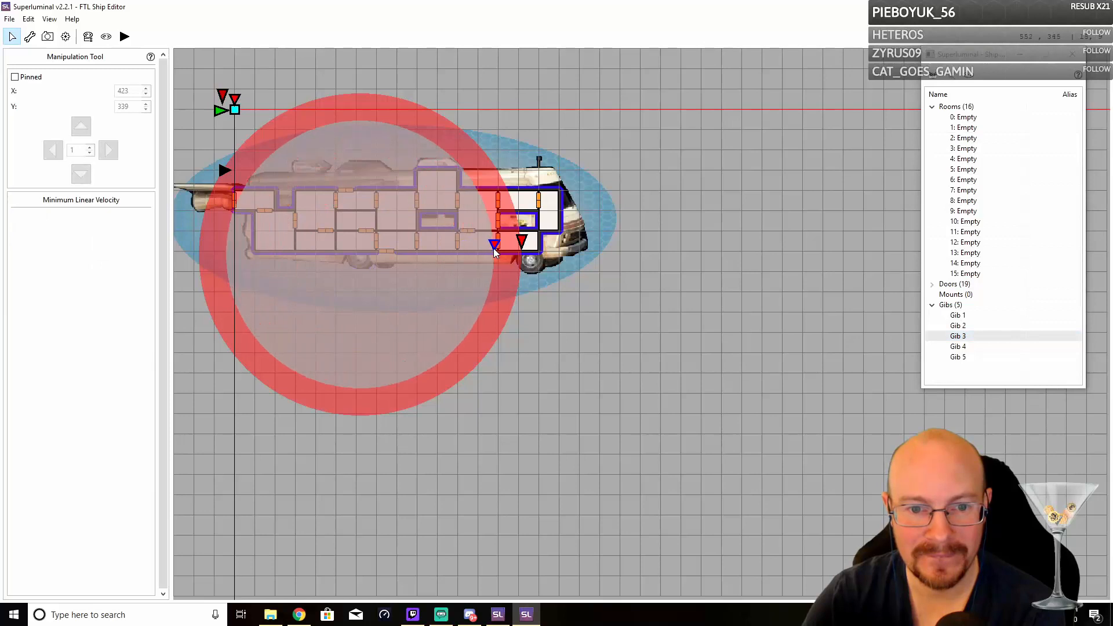
Raise Gib 4's maximum and minimum linear velocities to a narrow, faster band
key(Down)
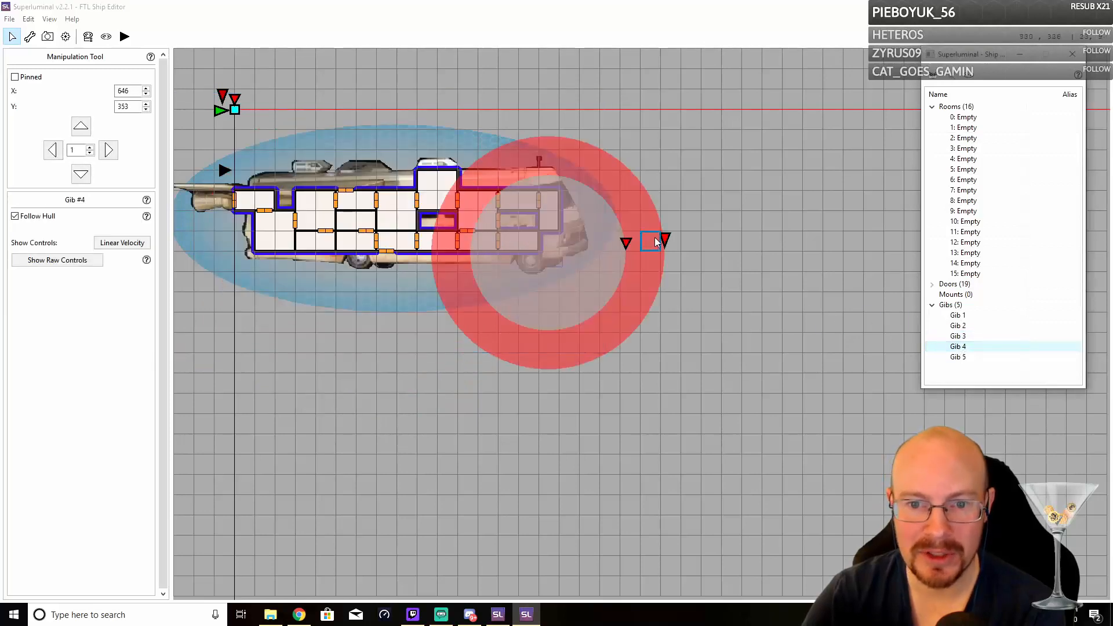
drag(665, 238, 721, 241)
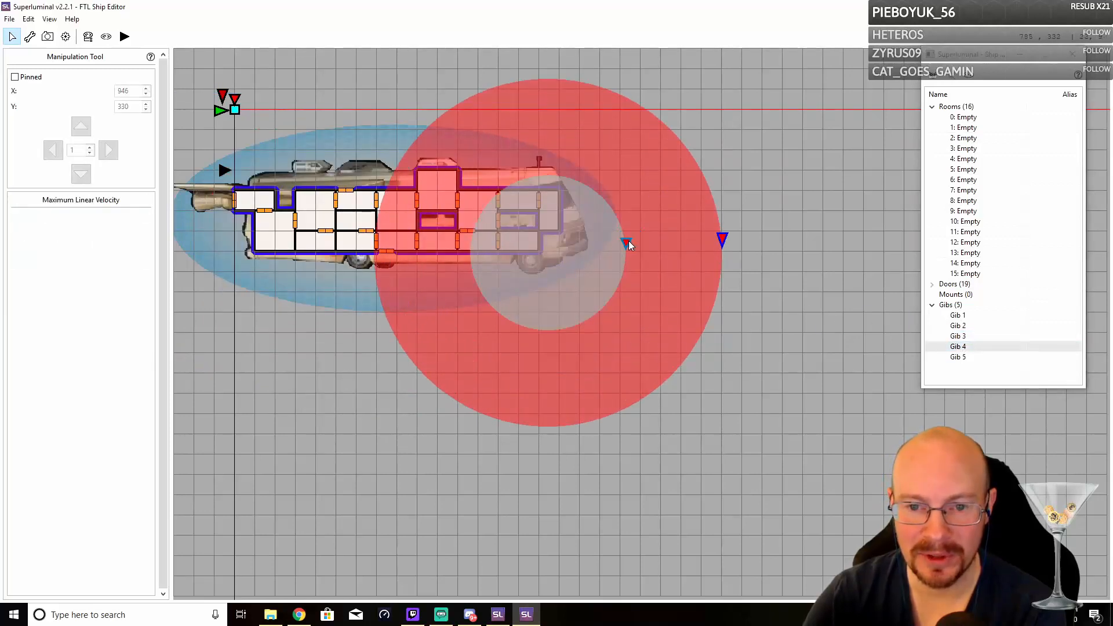
drag(626, 242, 690, 249)
Check the linear velocities of Gibs 5 and 1, and replay the gib explosion preview
click(936, 356)
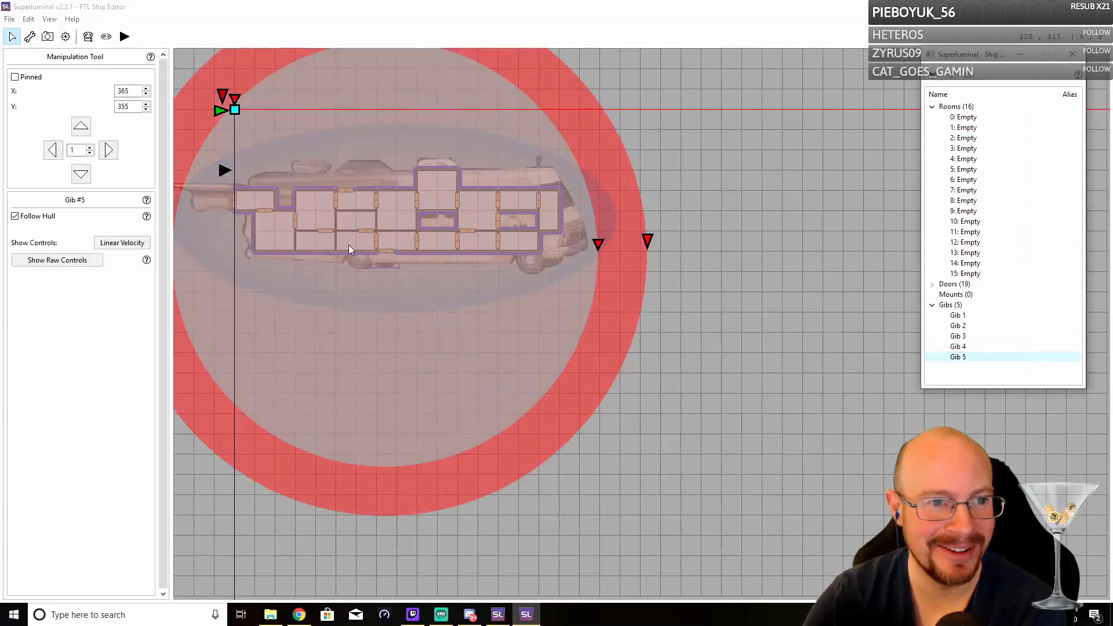
click(243, 230)
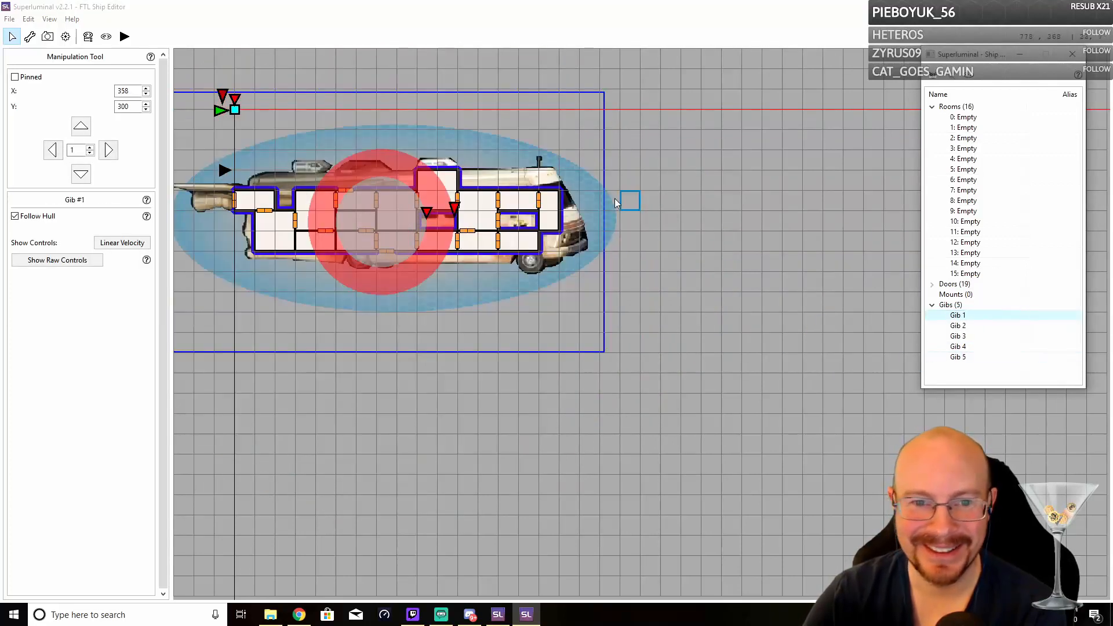
click(124, 37)
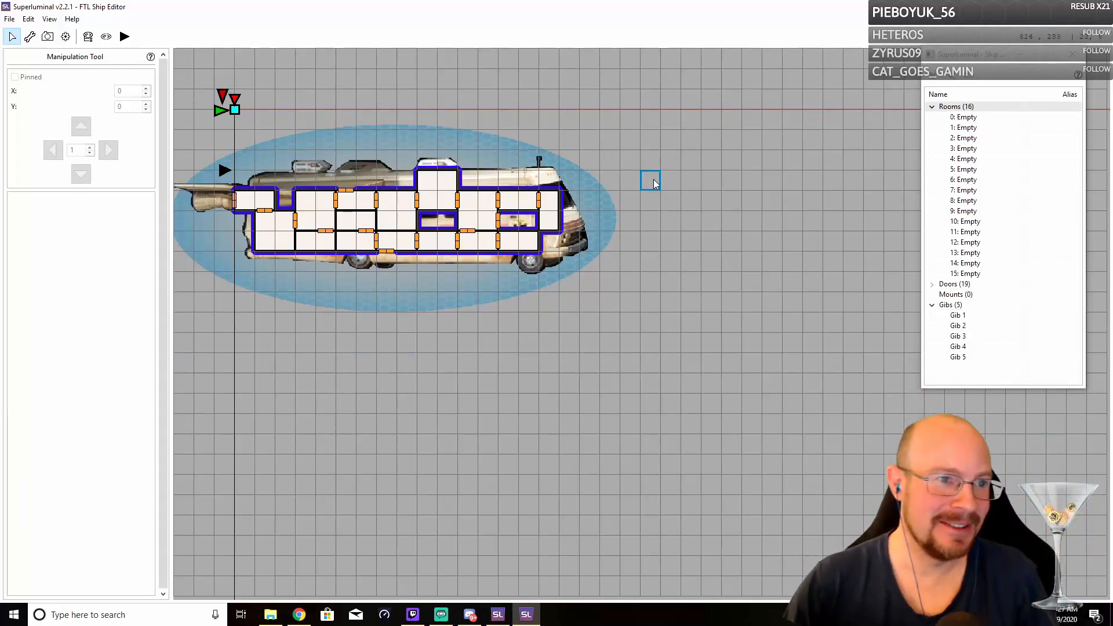
Place two rotated, unmirrored weapon mounts with power-up direction Up, beside the front roof antenna and on the raised roof unit above Room 3
click(30, 36)
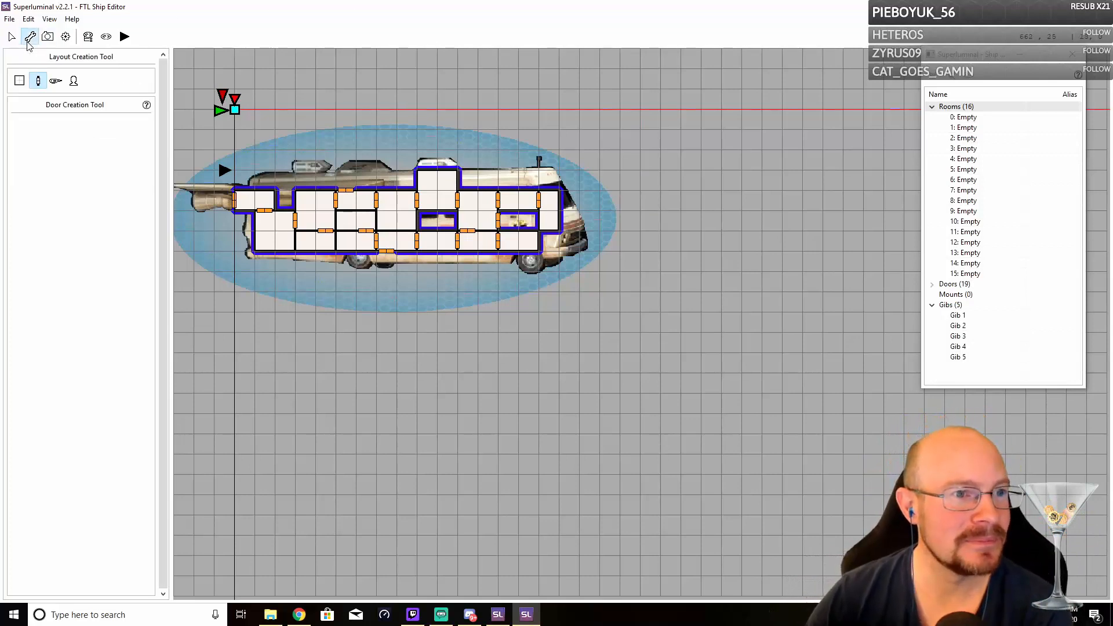
click(56, 80)
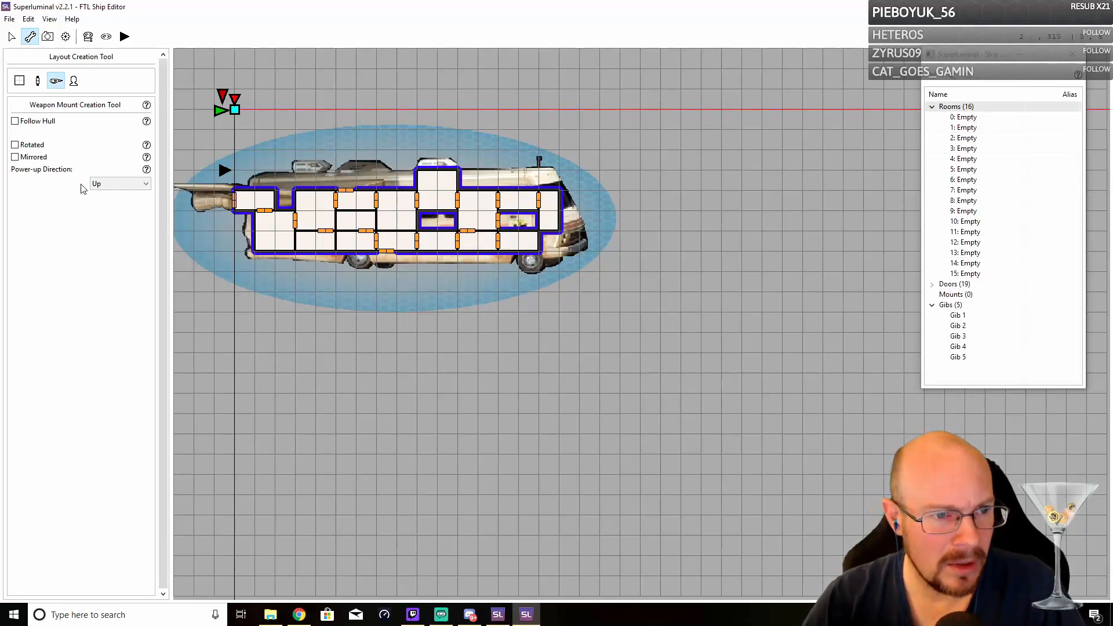
click(15, 145)
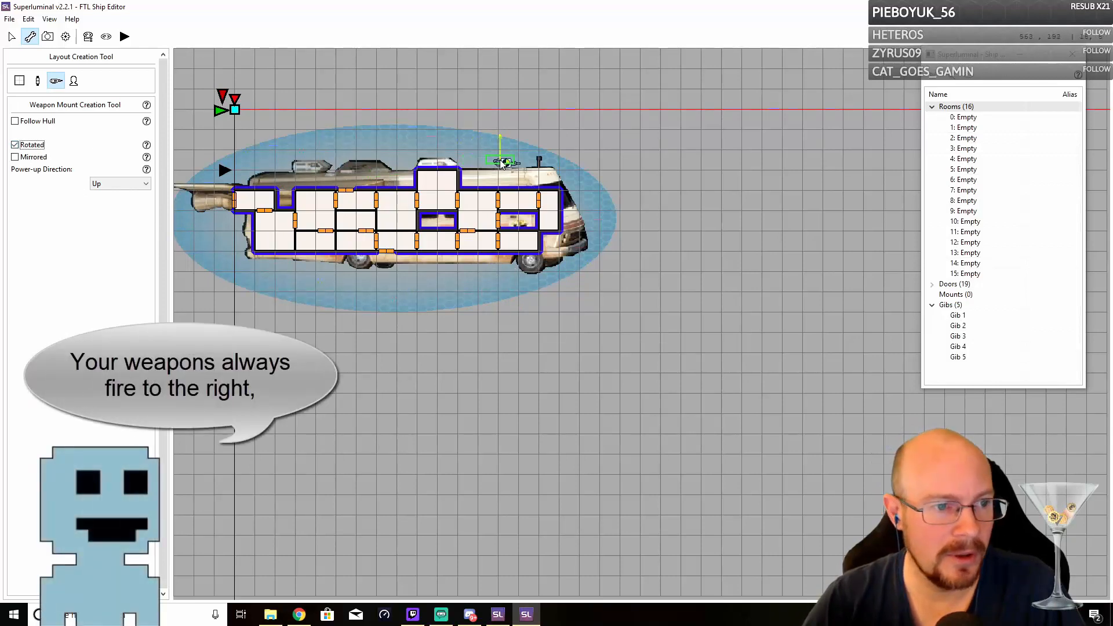
click(19, 158)
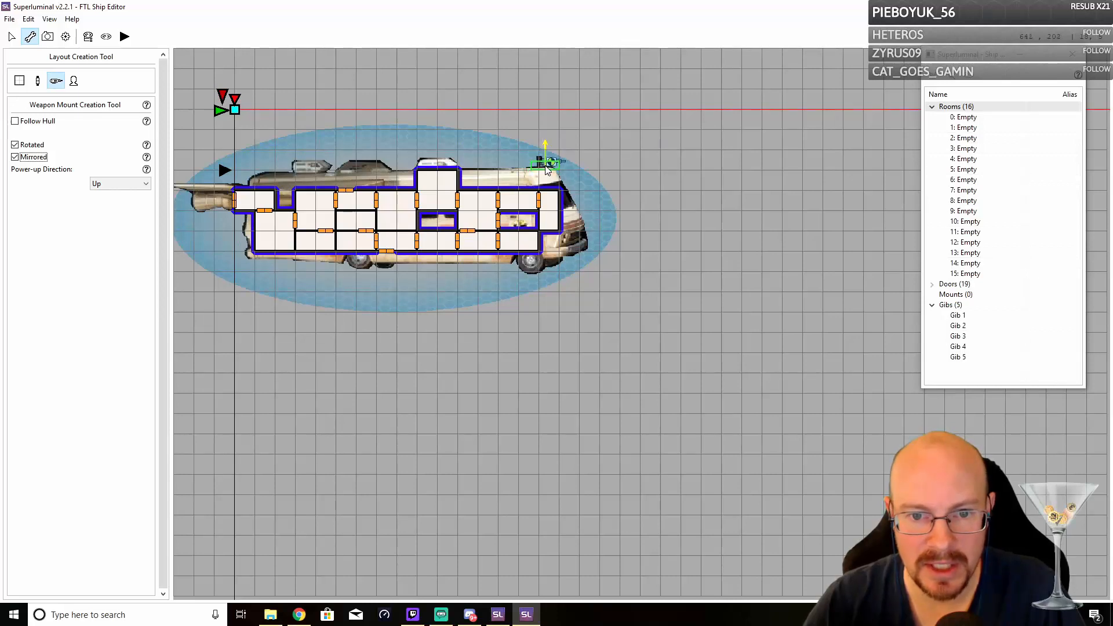
click(545, 168)
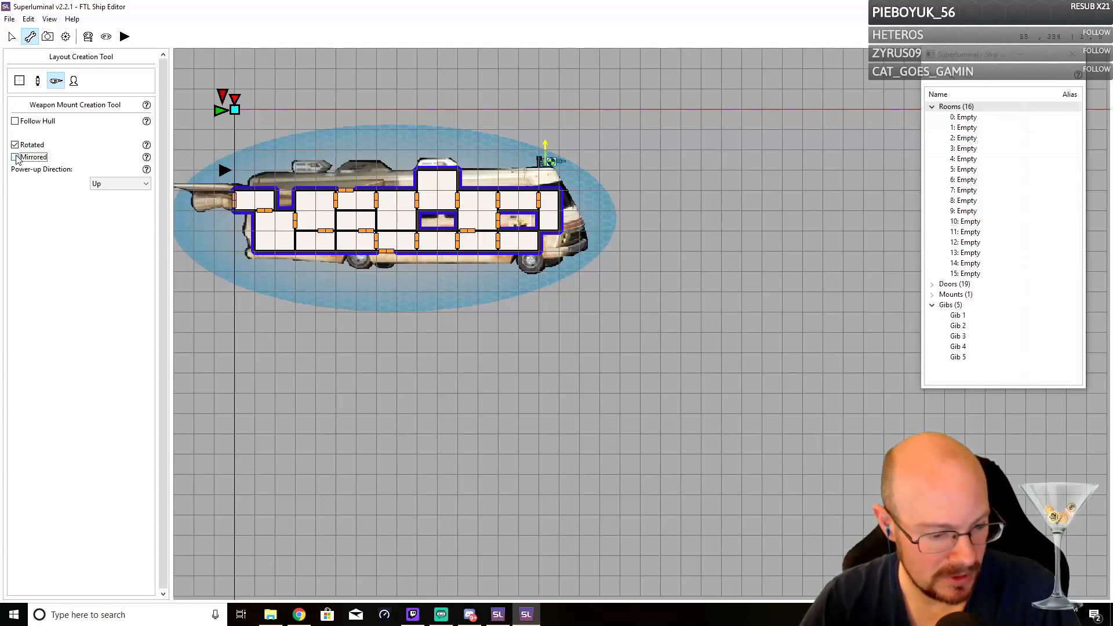
click(548, 163)
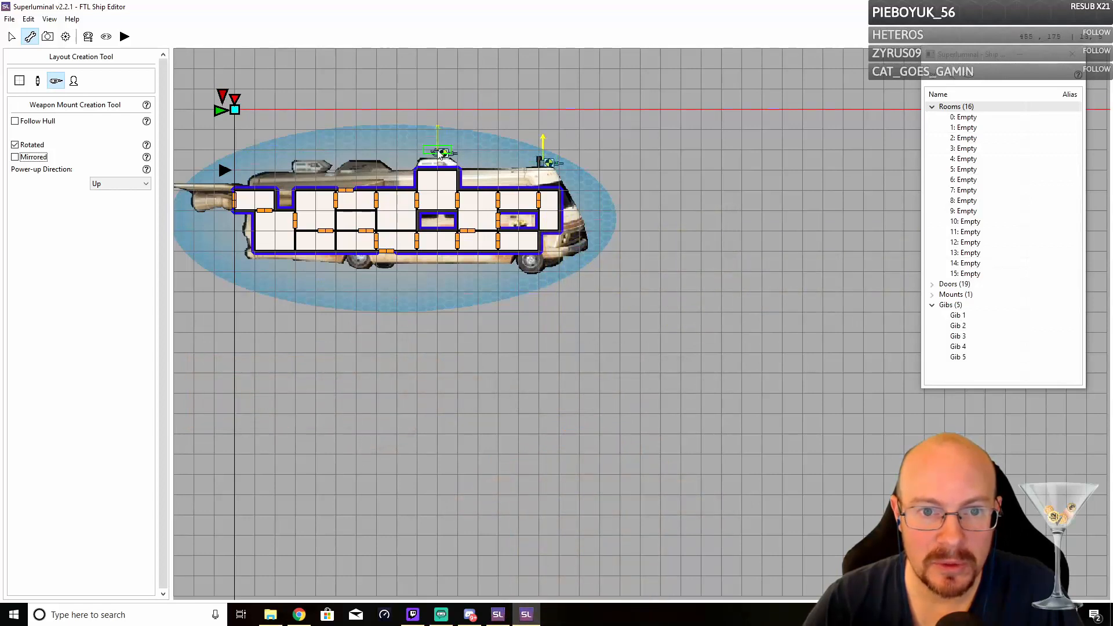
click(441, 153)
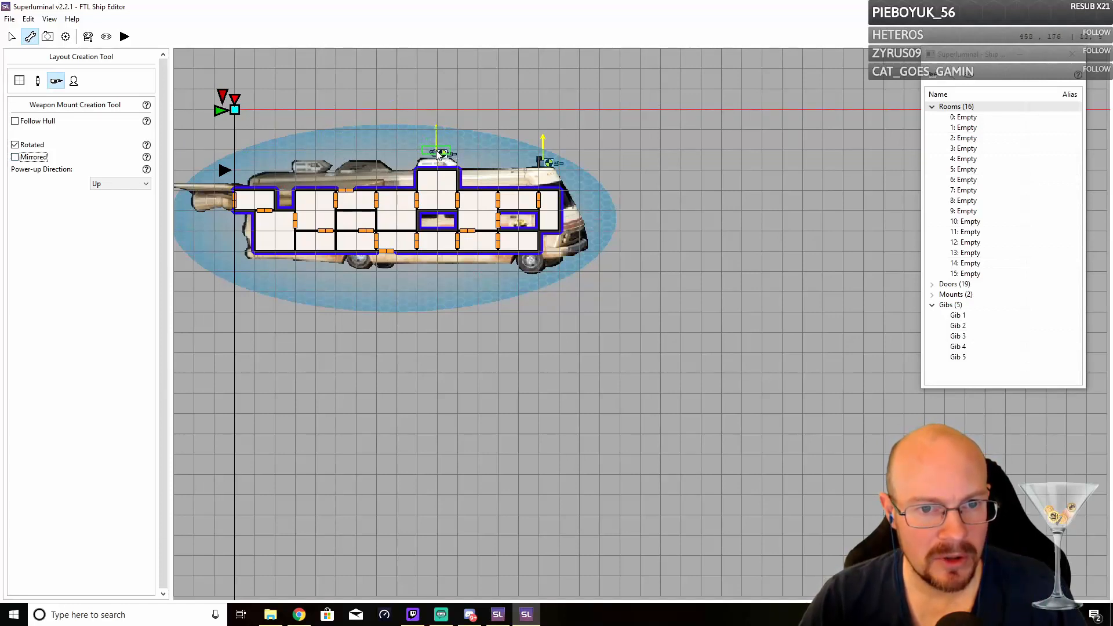
Mirror the weapon mount on the raised roof unit and reposition it at X 452, Y 187
click(12, 37)
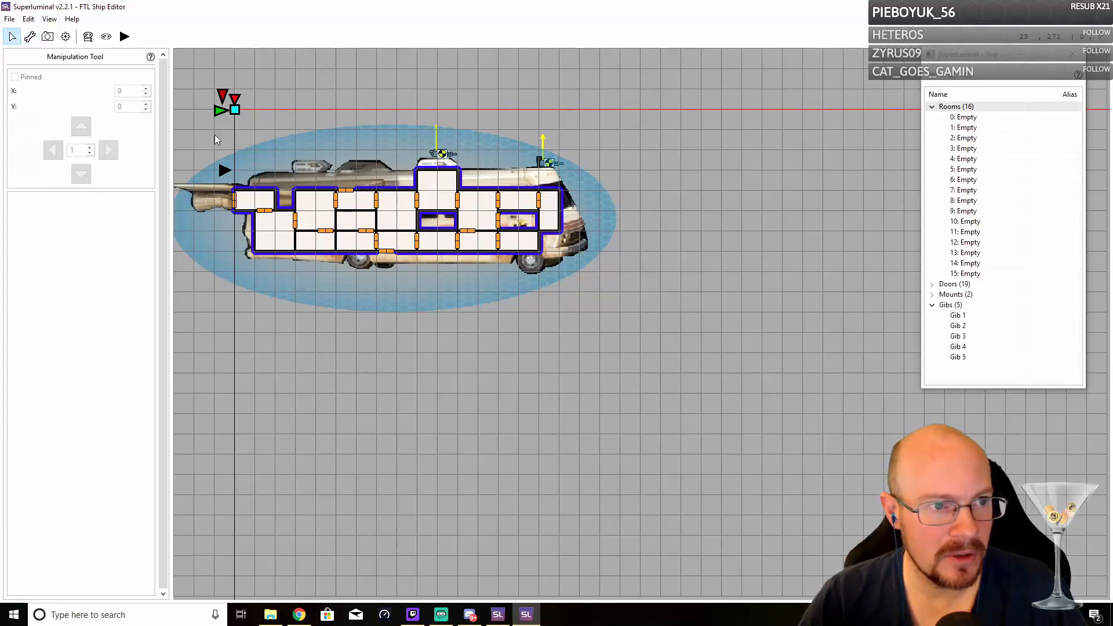
click(443, 153)
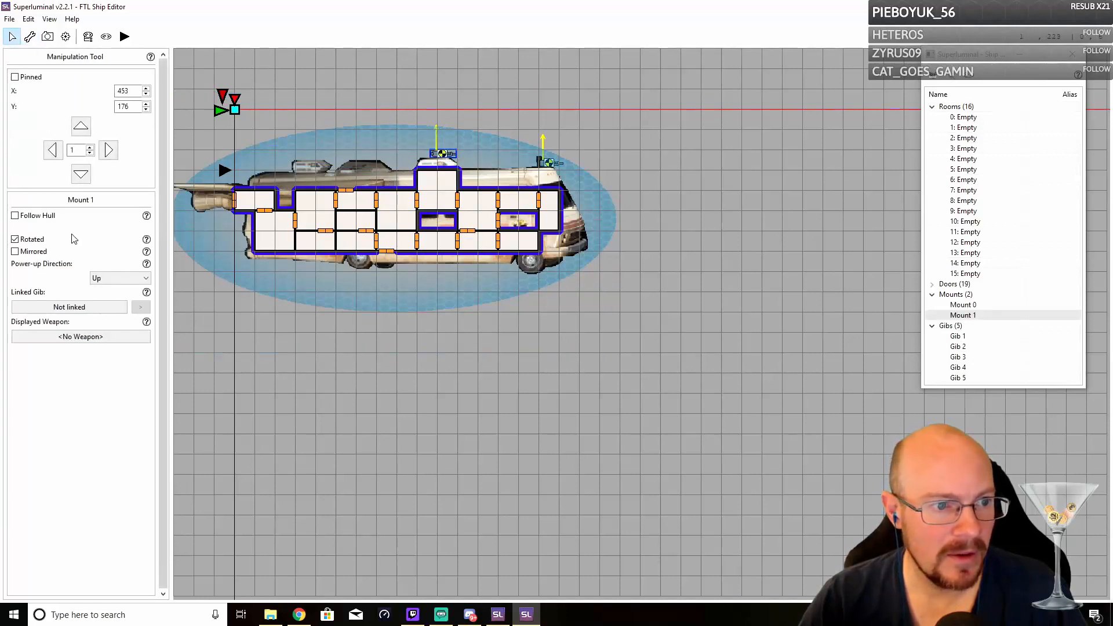
click(14, 252)
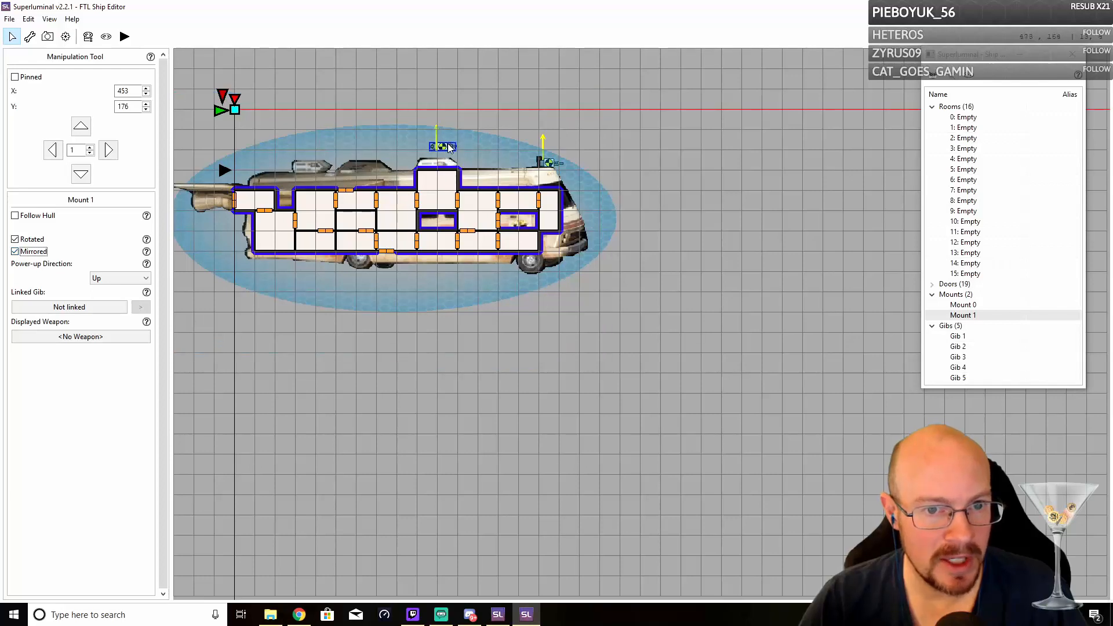
drag(447, 144, 448, 152)
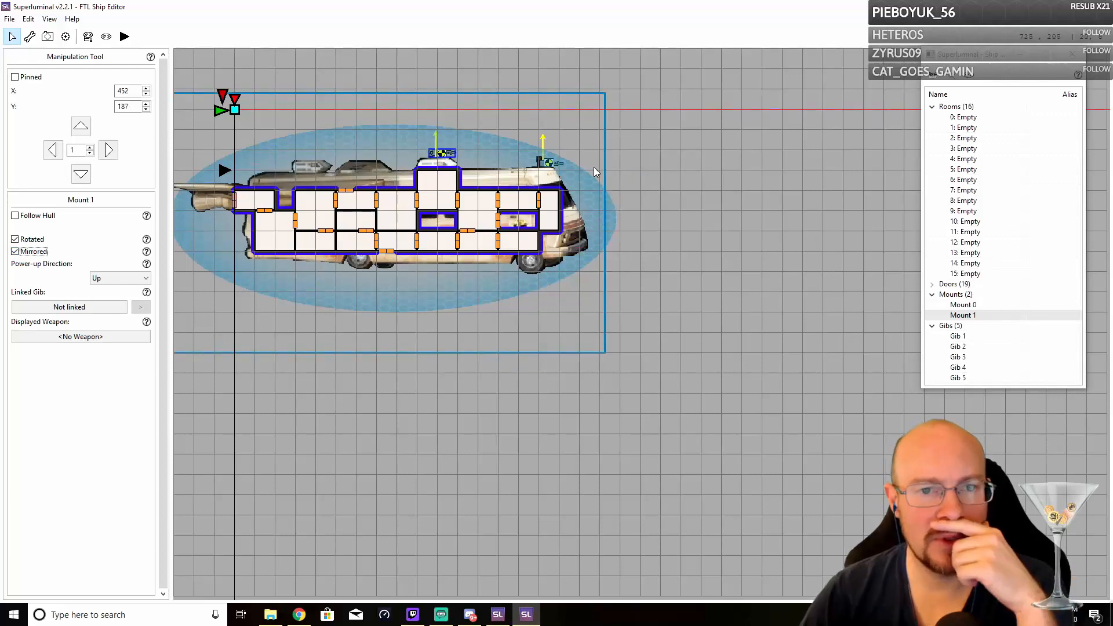
Mirror the weapon mount near the front roof antenna and reposition it at X 623, Y 204
click(560, 165)
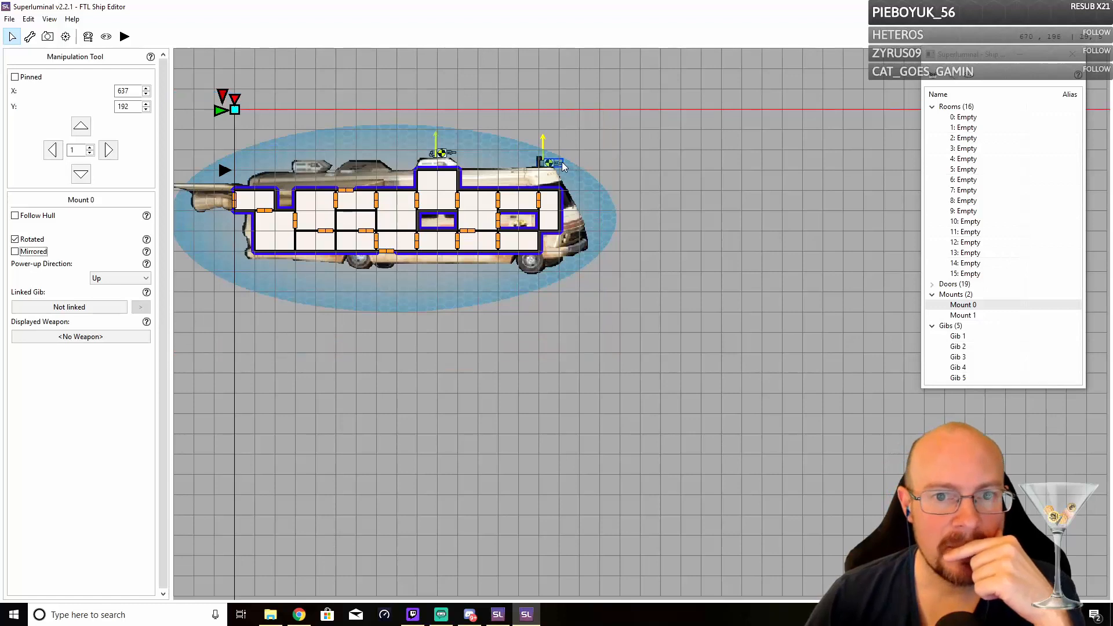
mouse_move(567, 165)
mouse_down()
mouse_move(539, 142)
mouse_move(481, 148)
mouse_move(550, 155)
mouse_move(561, 168)
mouse_up()
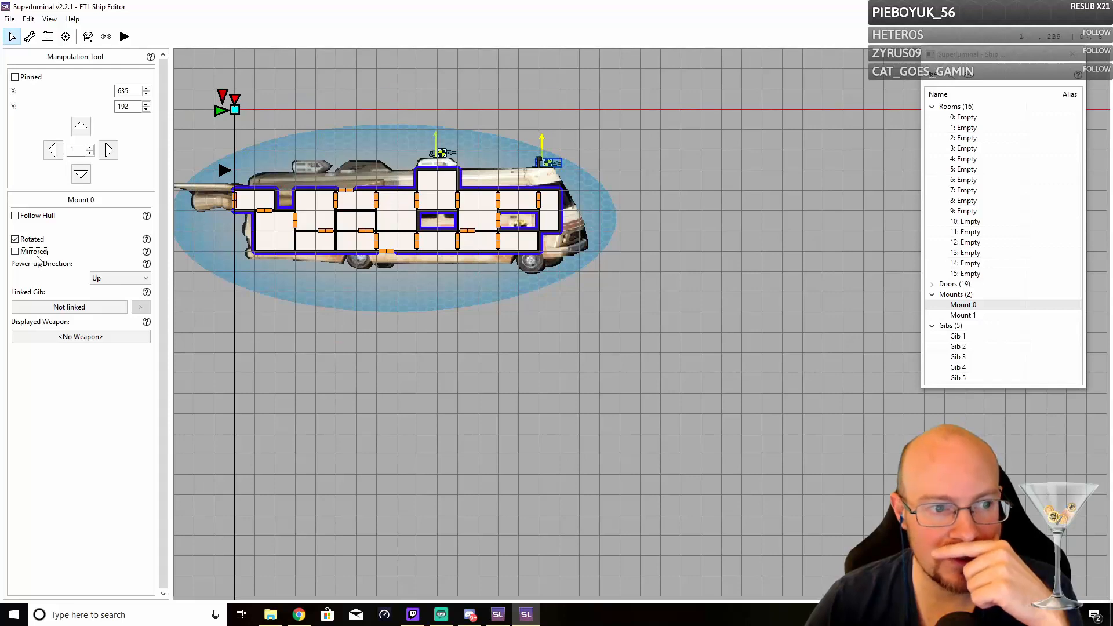
click(16, 253)
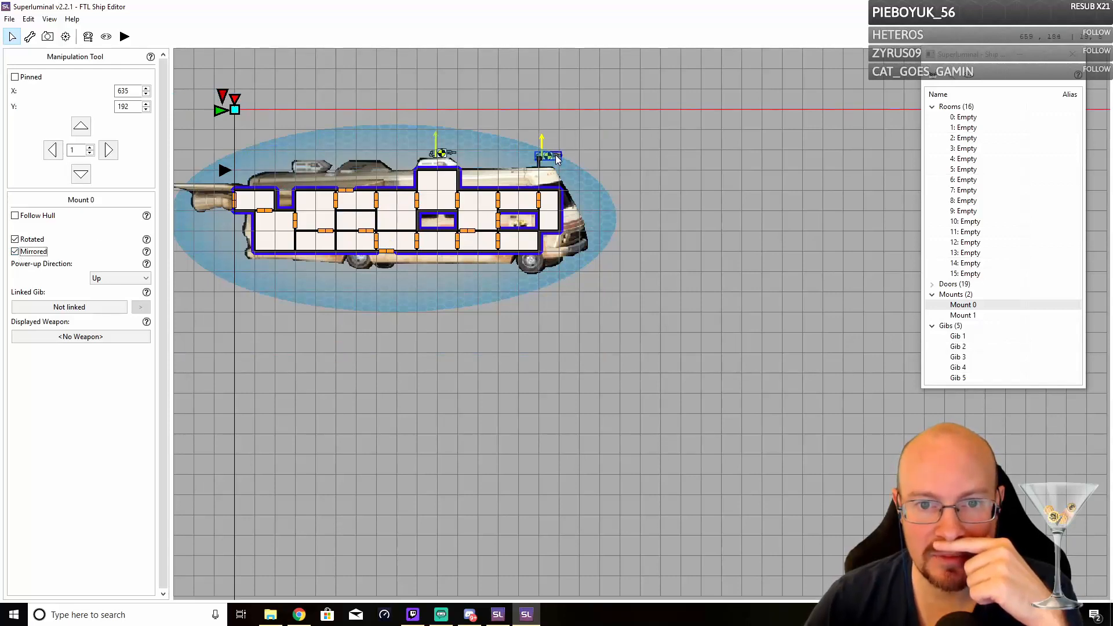
drag(555, 155, 558, 165)
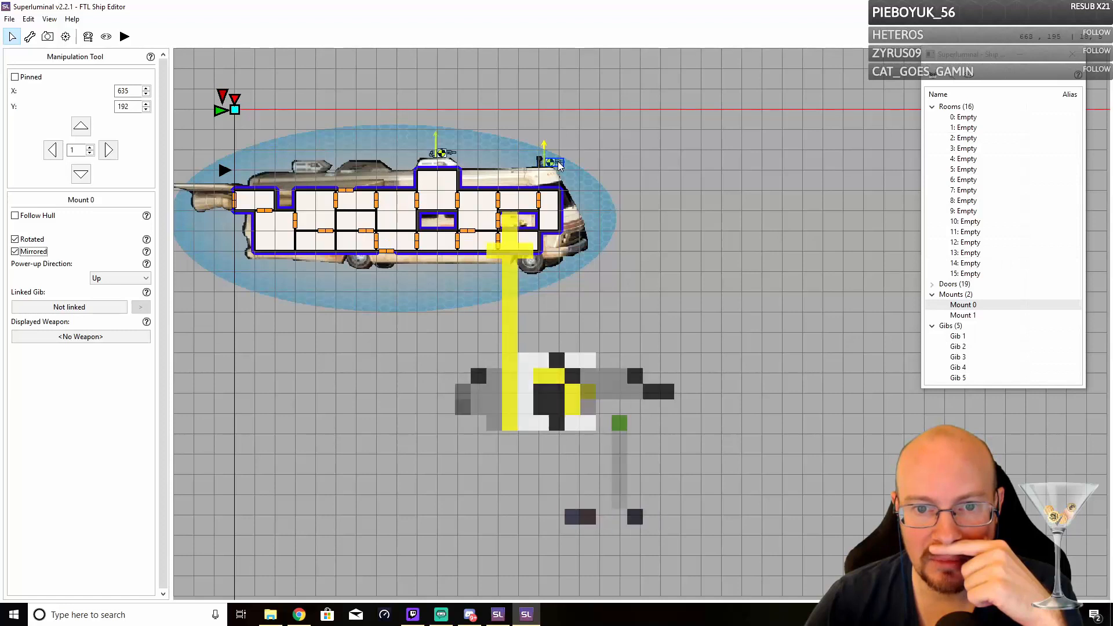
drag(558, 166, 550, 166)
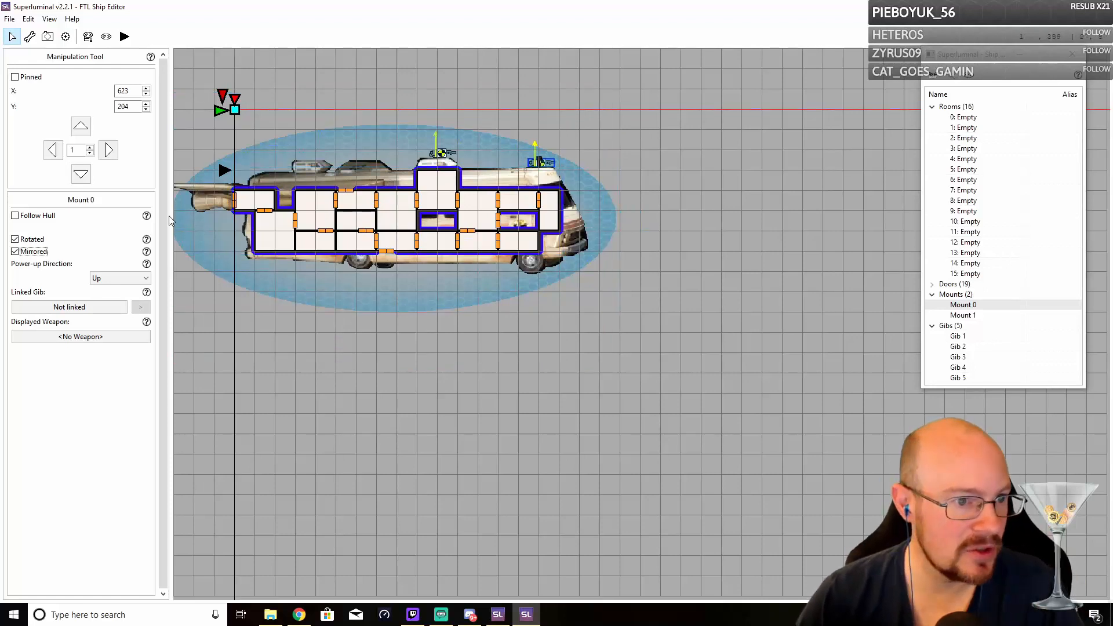
Place three more rotated, unmirrored weapon mounts: under the nose, on the underside behind the front wheel, and on the dark rear roof unit
click(30, 37)
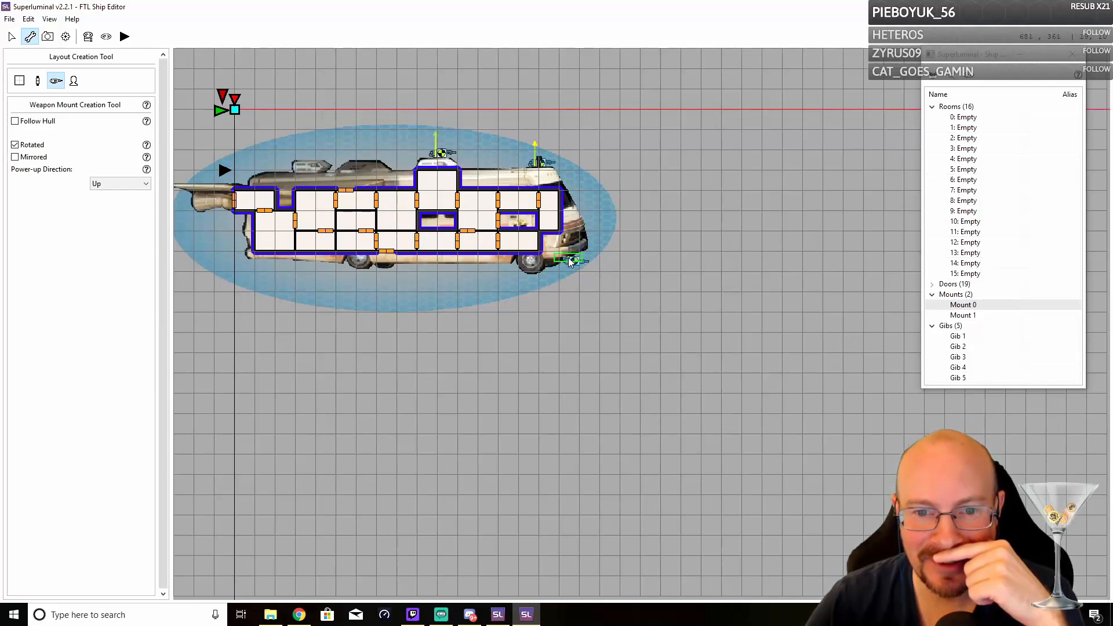
click(568, 258)
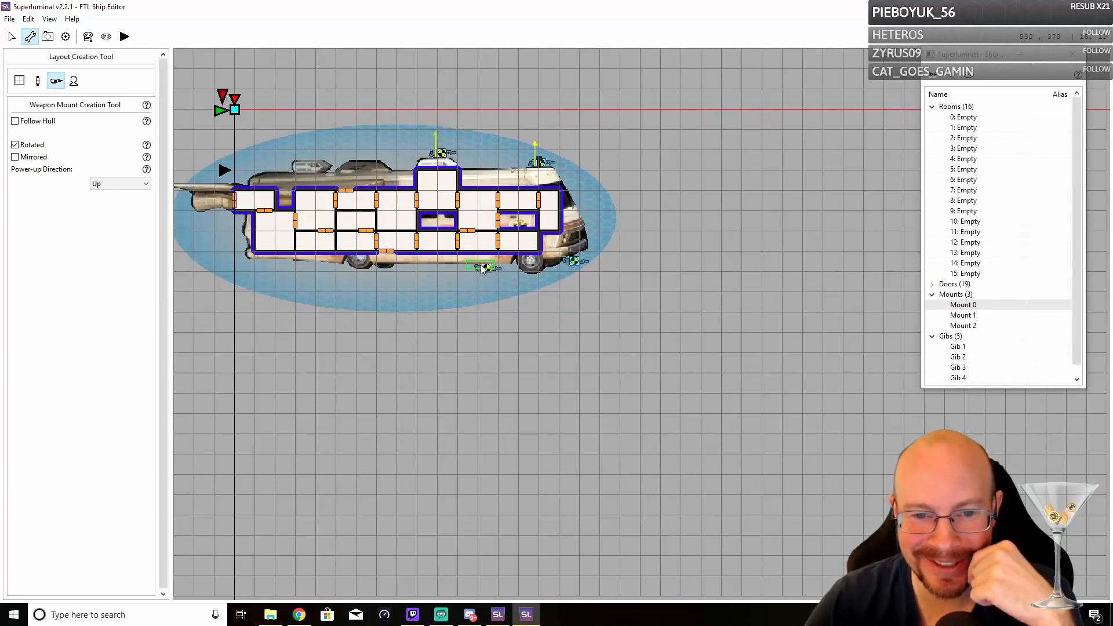
click(482, 269)
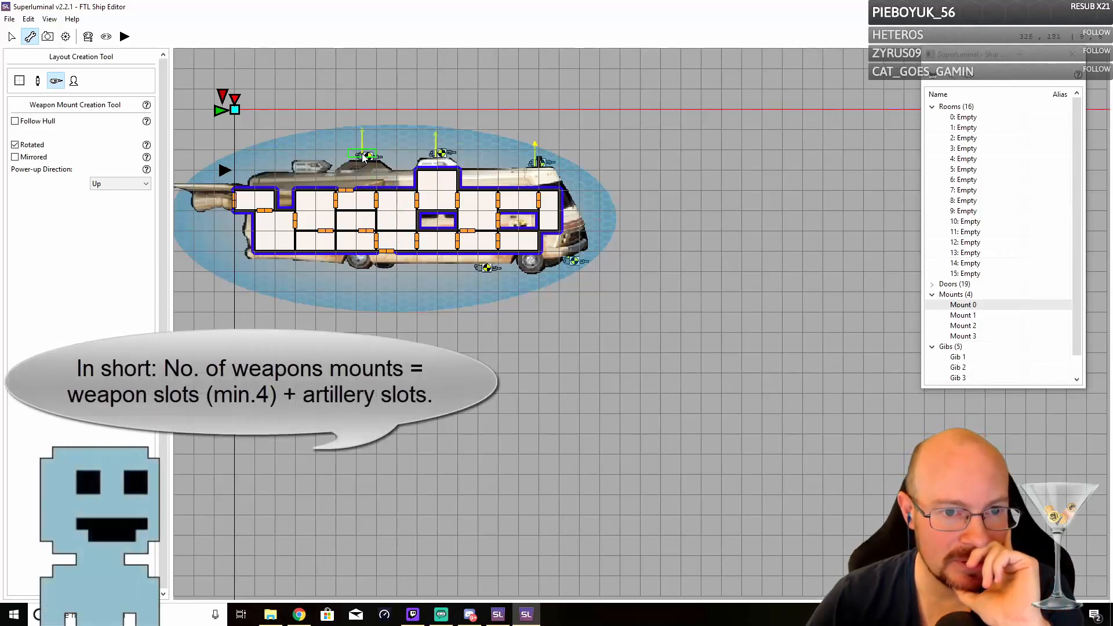
click(364, 156)
Mirror the weapon mount on the dark rear roof unit and reposition it at X 319, Y 191, keeping power-up direction Up
key(q)
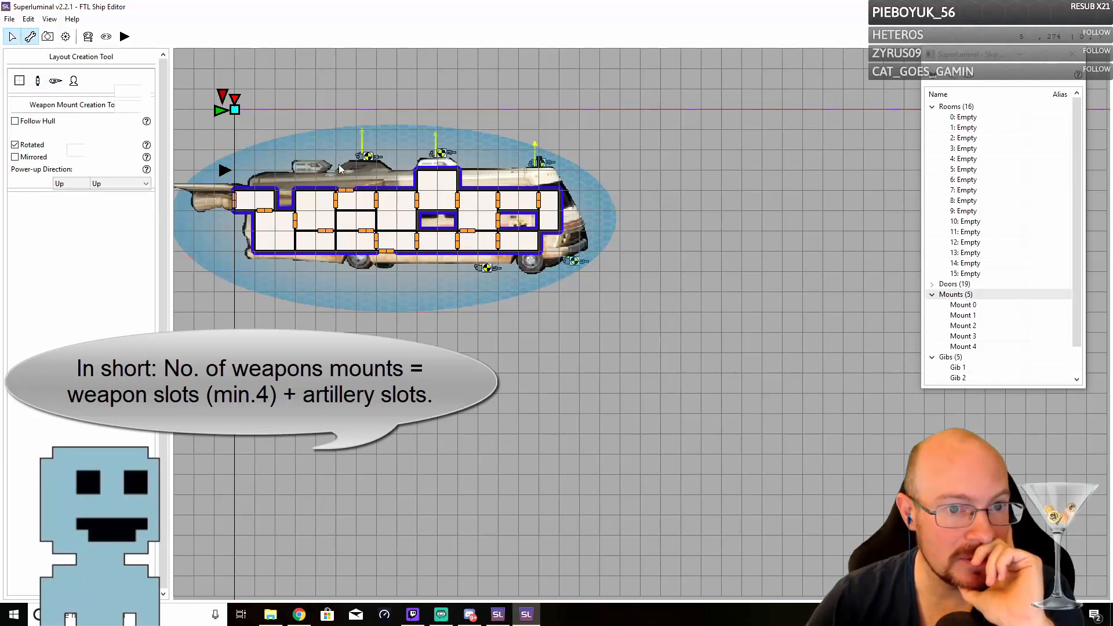
click(367, 157)
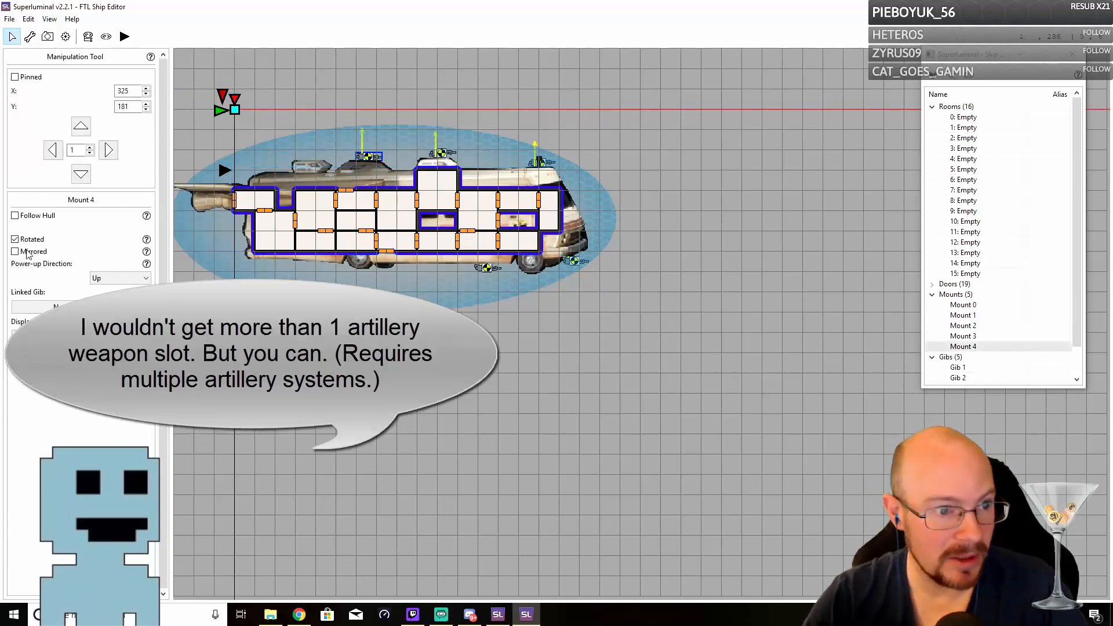
click(27, 252)
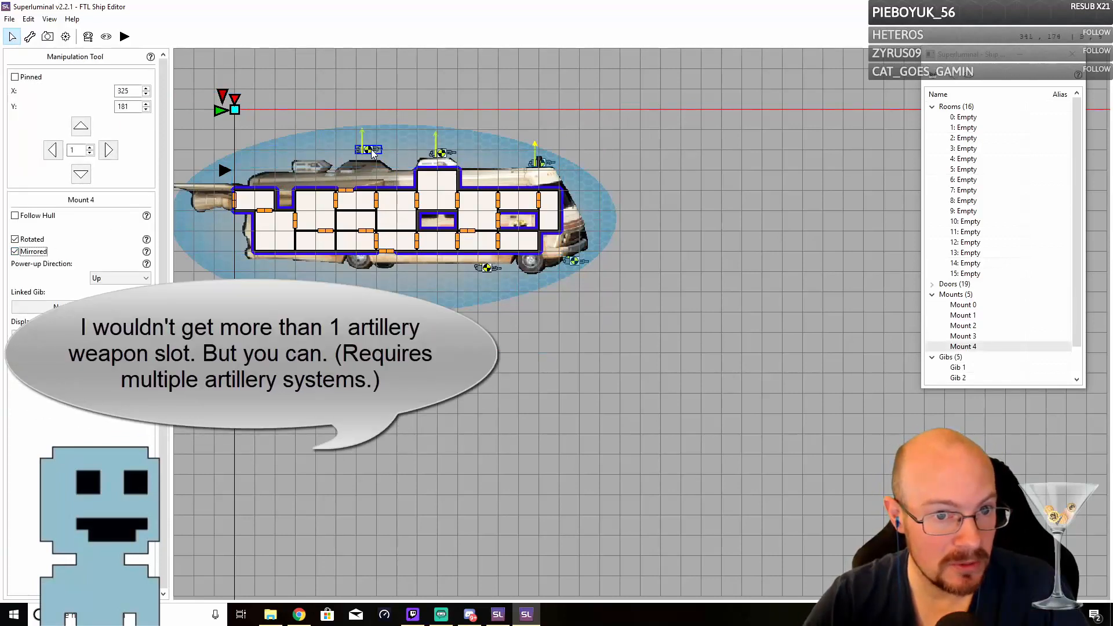
drag(373, 153, 369, 163)
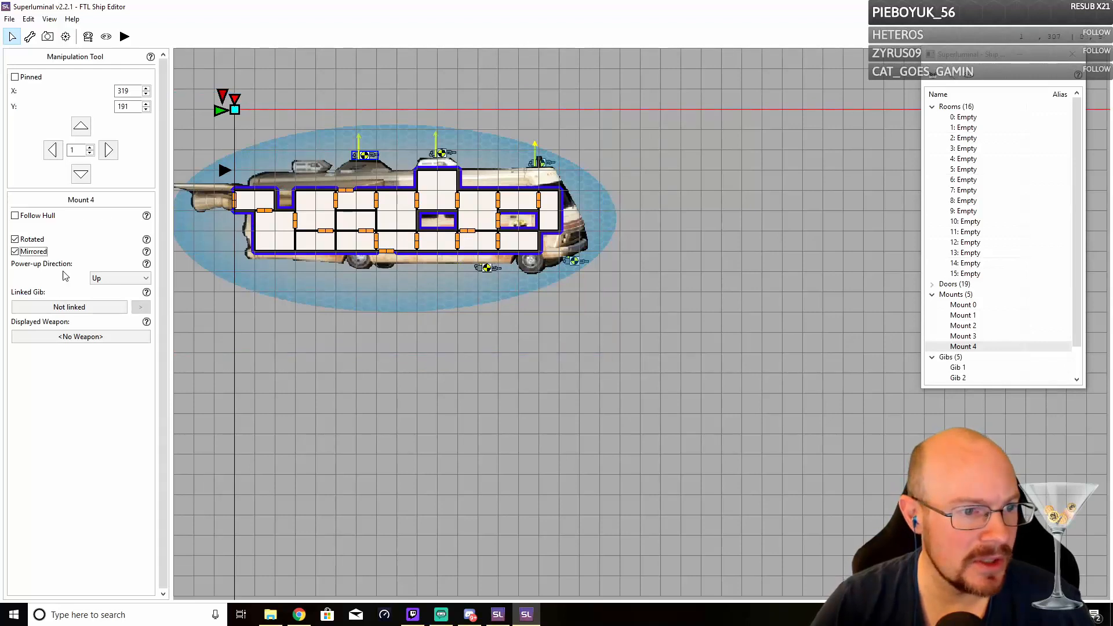
click(143, 277)
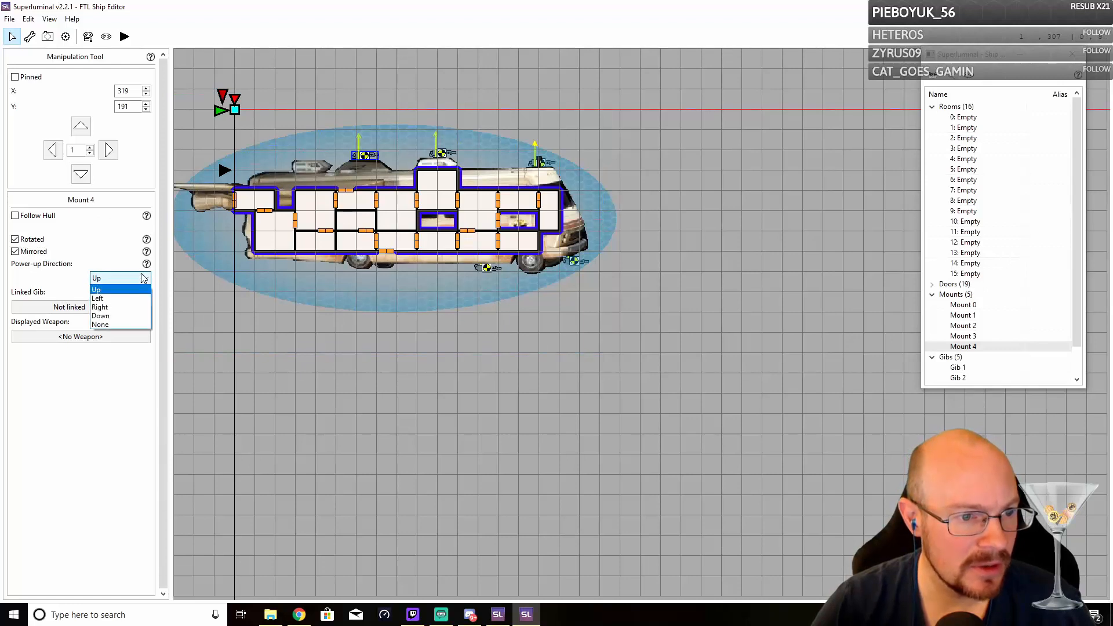
click(143, 278)
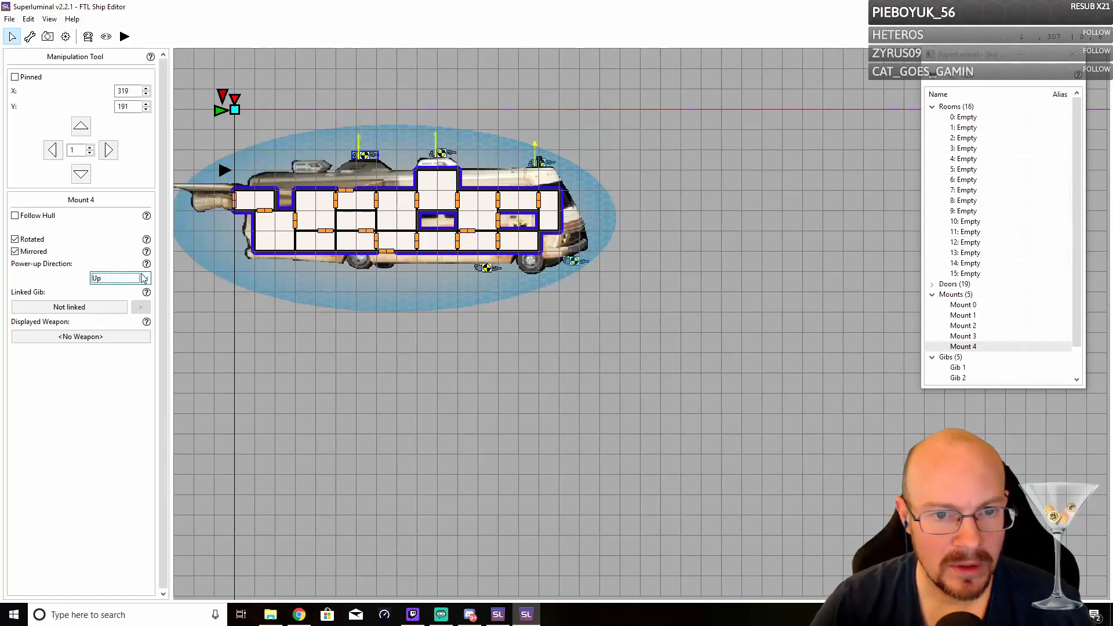
Set the power-up direction of the two underside weapon mounts, Mount 3 and Mount 2, to Down
click(481, 271)
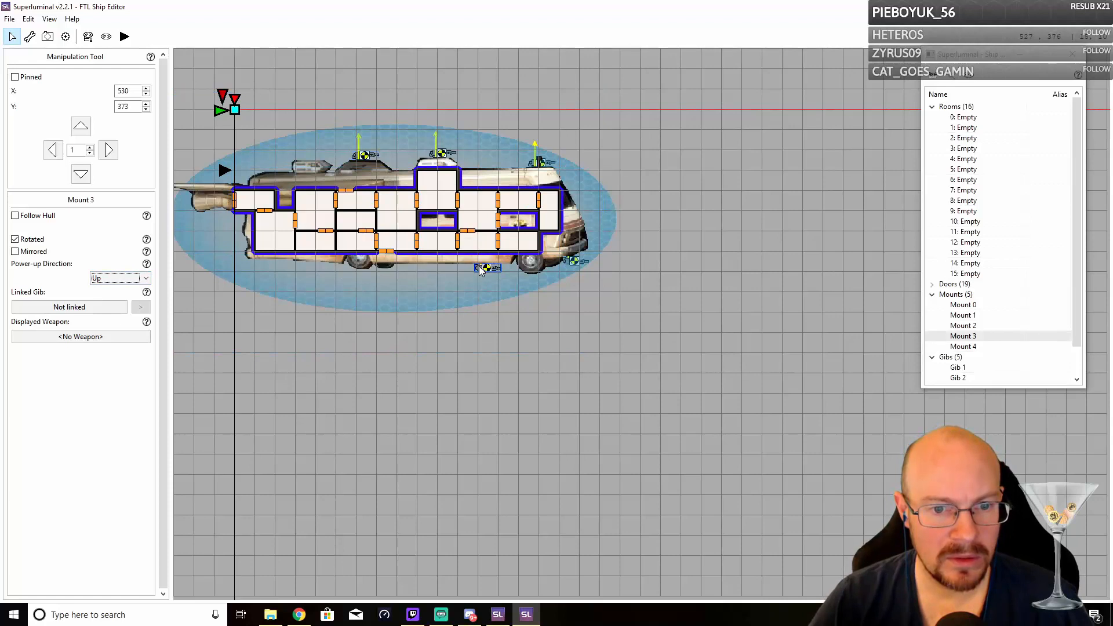
click(147, 280)
click(111, 316)
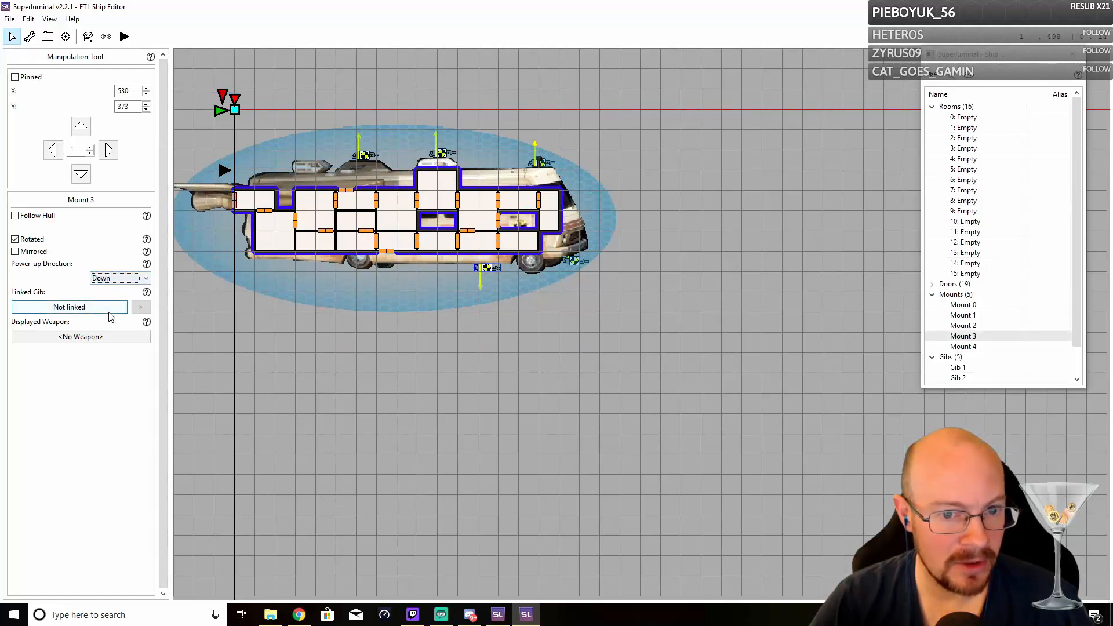
click(576, 260)
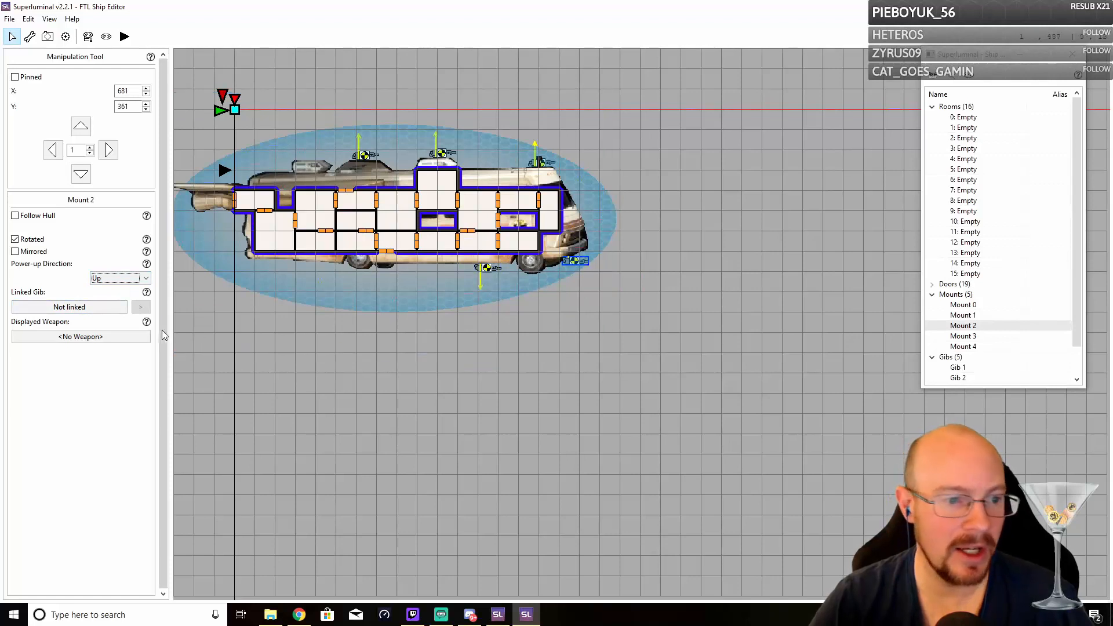
click(146, 279)
click(115, 316)
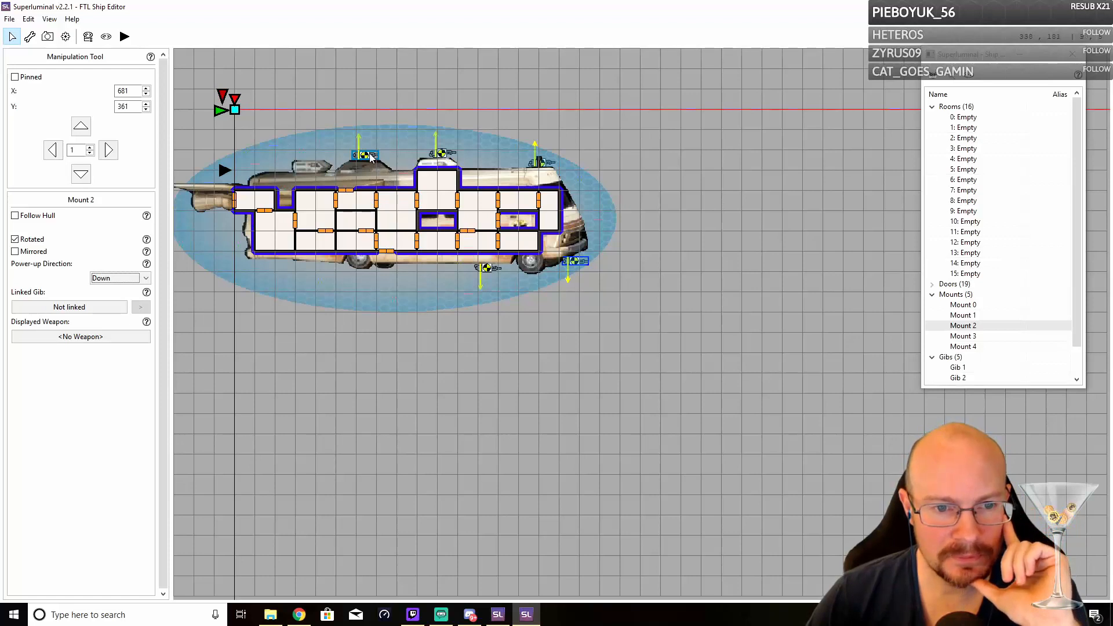
Try Mount 4 on the underside at X 433, Y 373, unmirrored and with power-up direction Down
drag(374, 160, 429, 272)
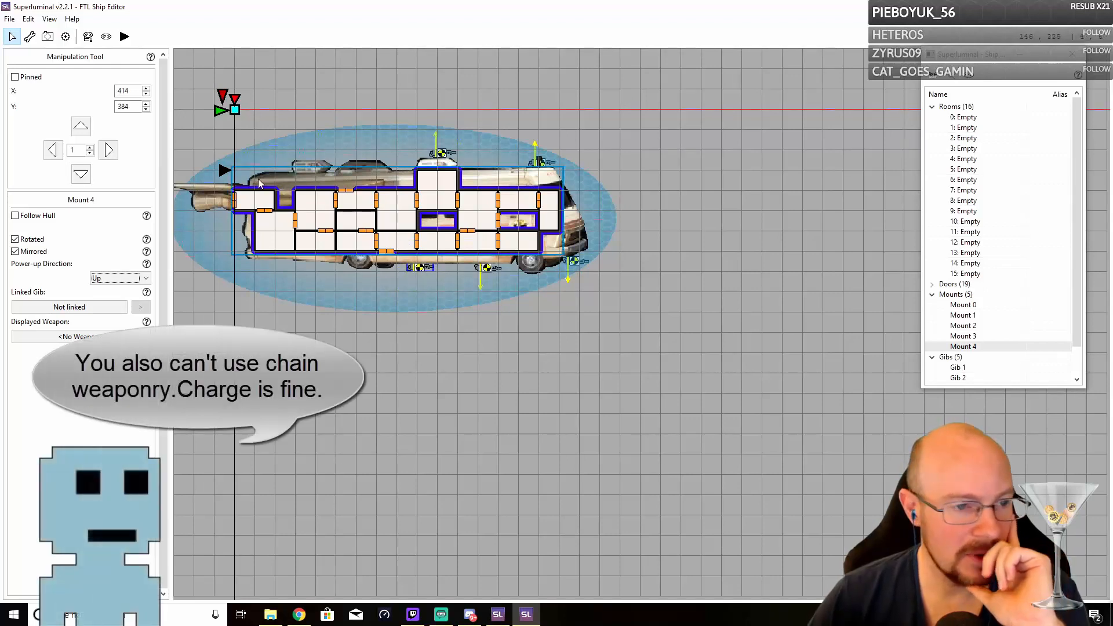
click(16, 251)
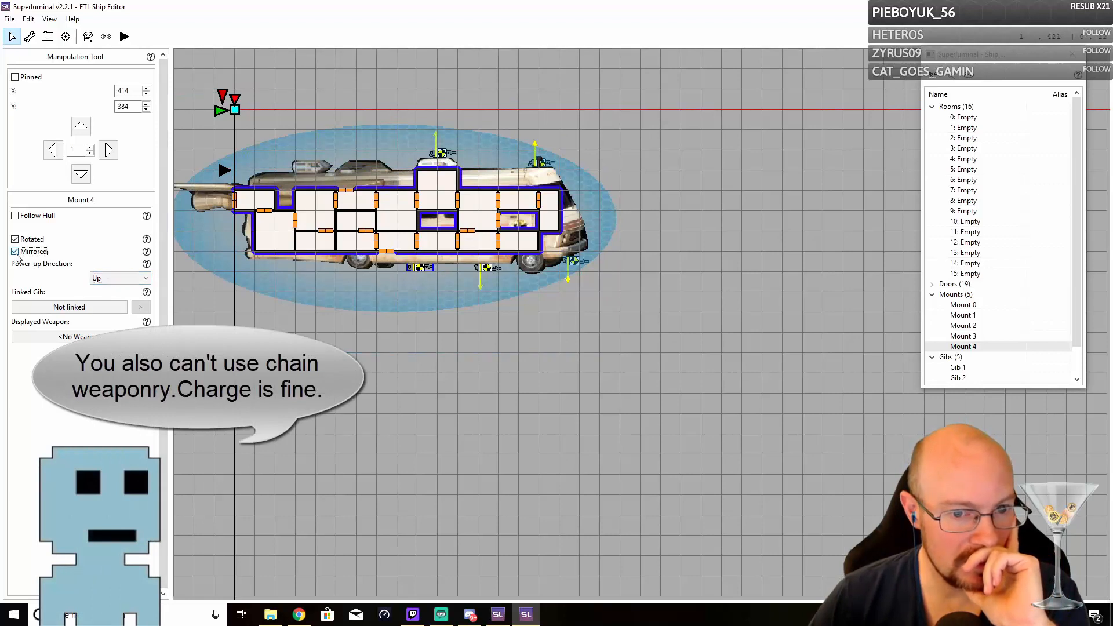
click(120, 278)
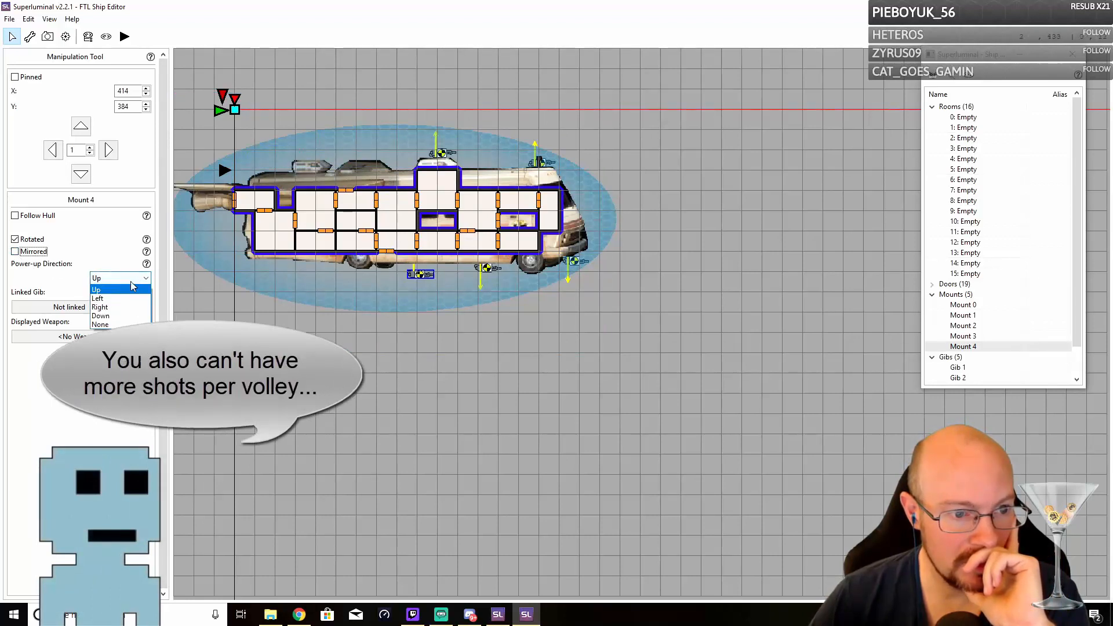
click(111, 296)
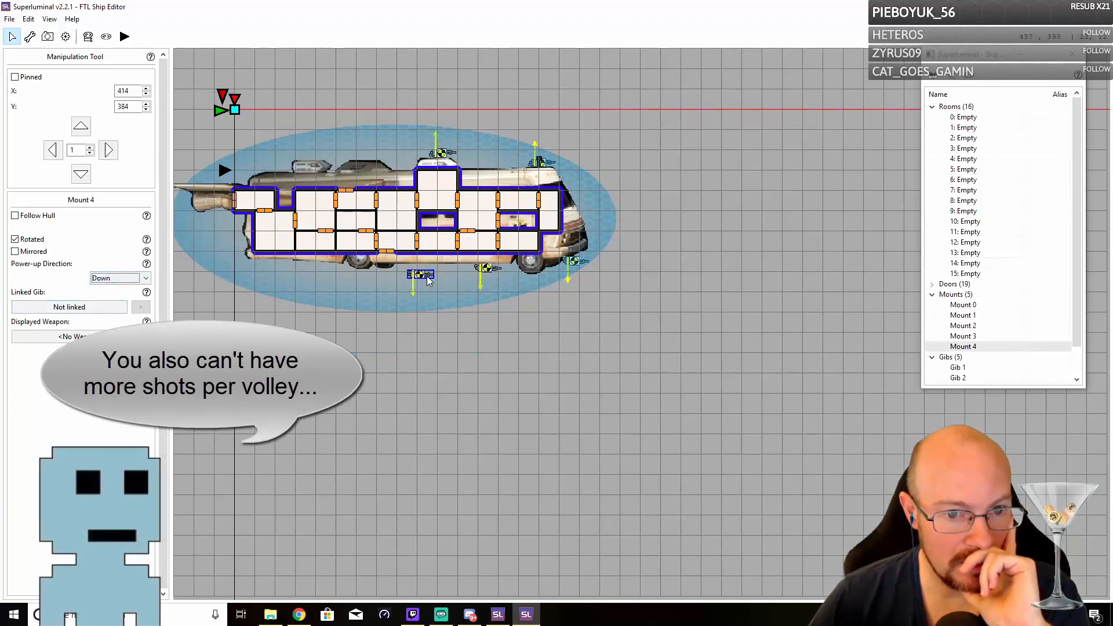
drag(426, 276, 439, 275)
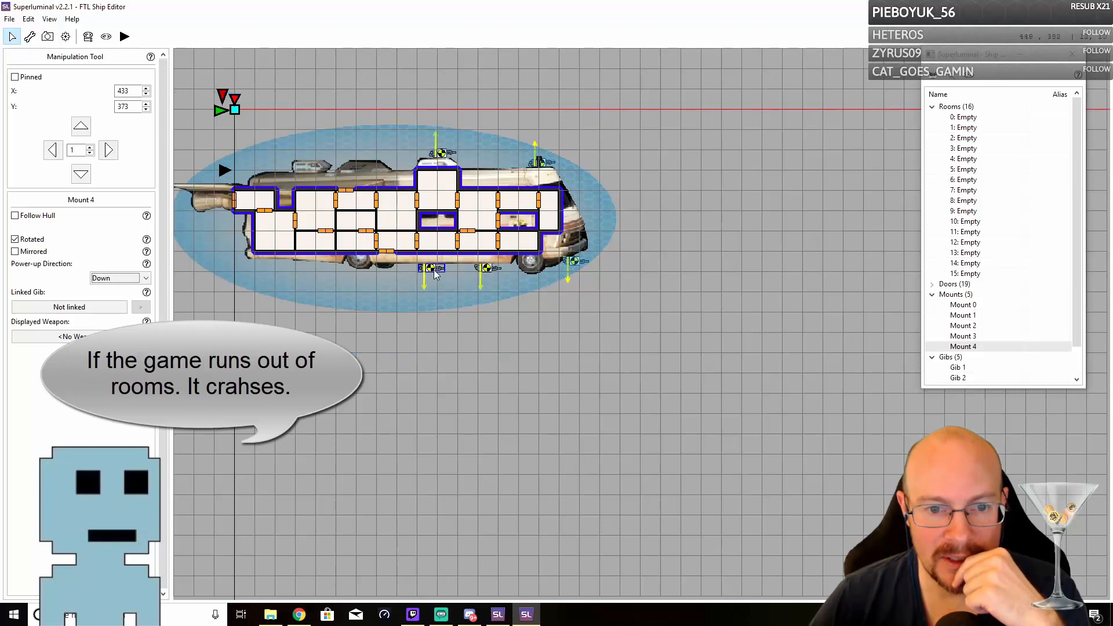
Move Mount 4 onto the dark rear roof unit at X 321, Y 191, mirrored and with power-up direction Up
drag(432, 268, 372, 155)
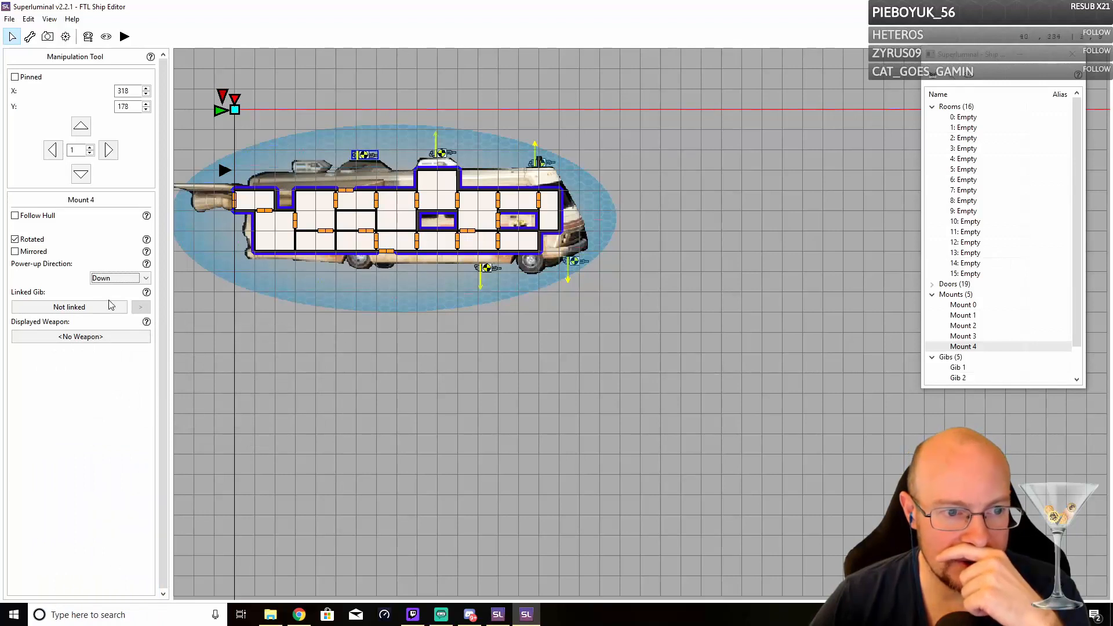
click(129, 278)
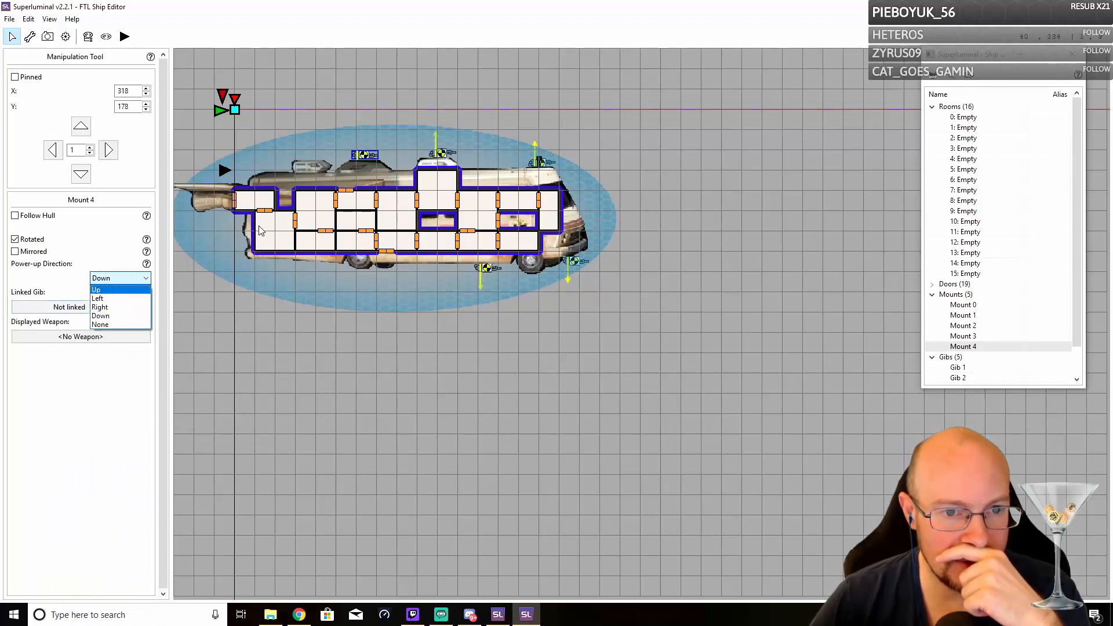
click(94, 258)
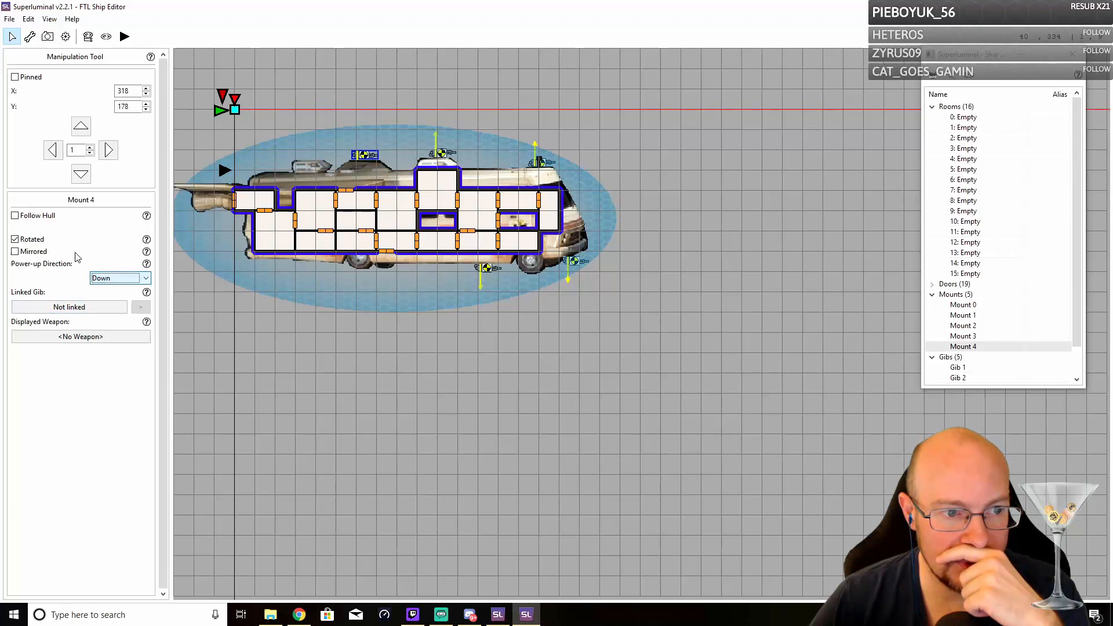
click(15, 252)
click(125, 277)
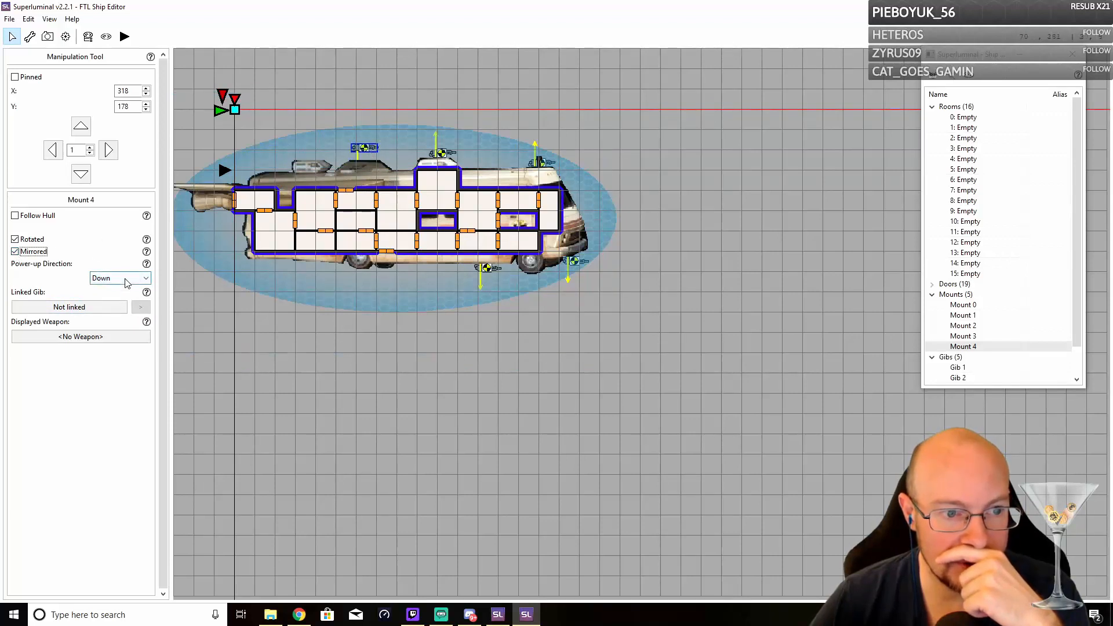
click(116, 290)
drag(372, 151, 375, 162)
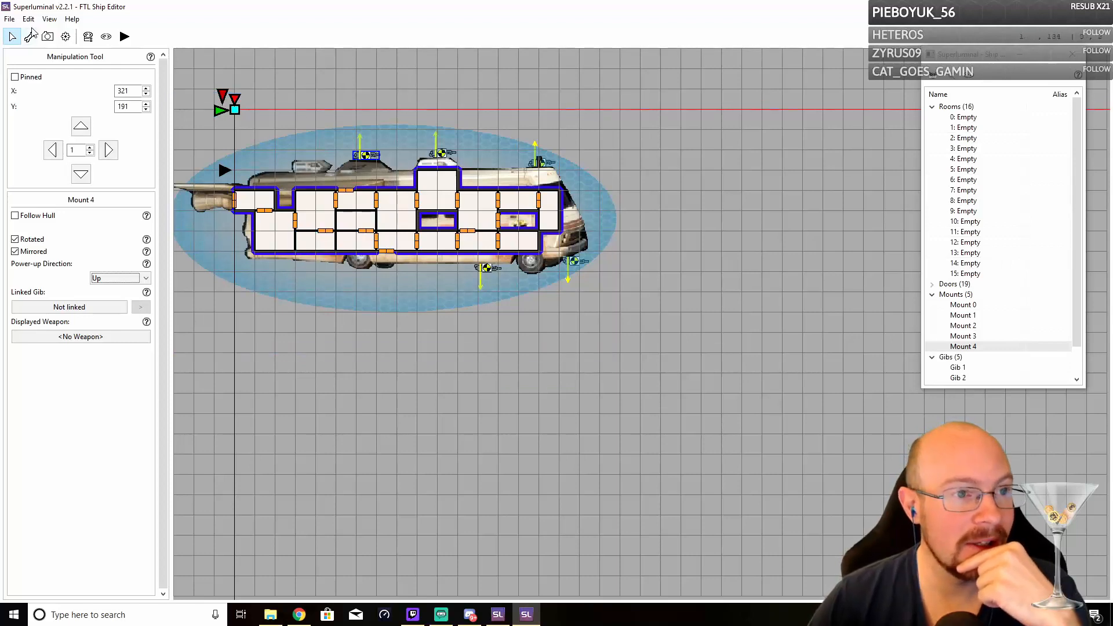
Link the front roof mounts, Mount 0 and Mount 1, to Gib 1
click(48, 37)
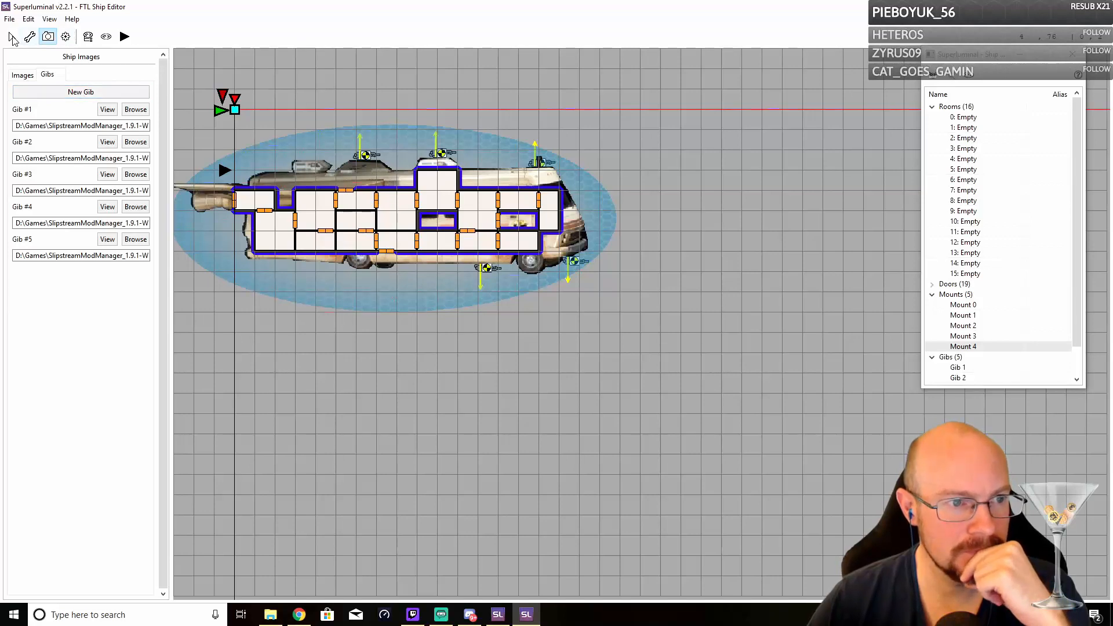
click(12, 37)
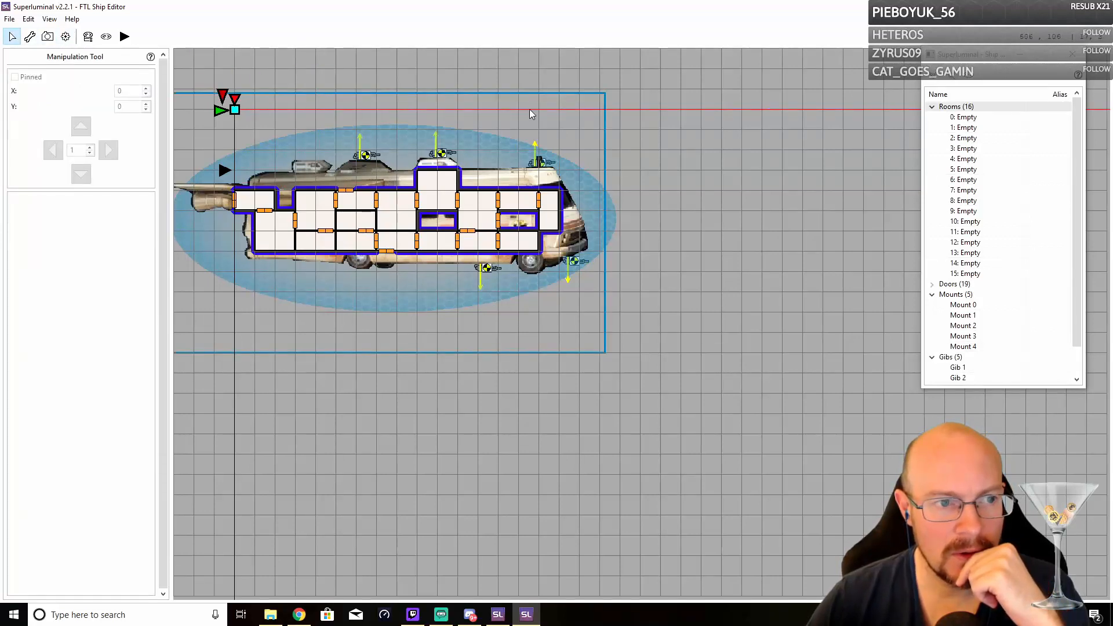
click(964, 307)
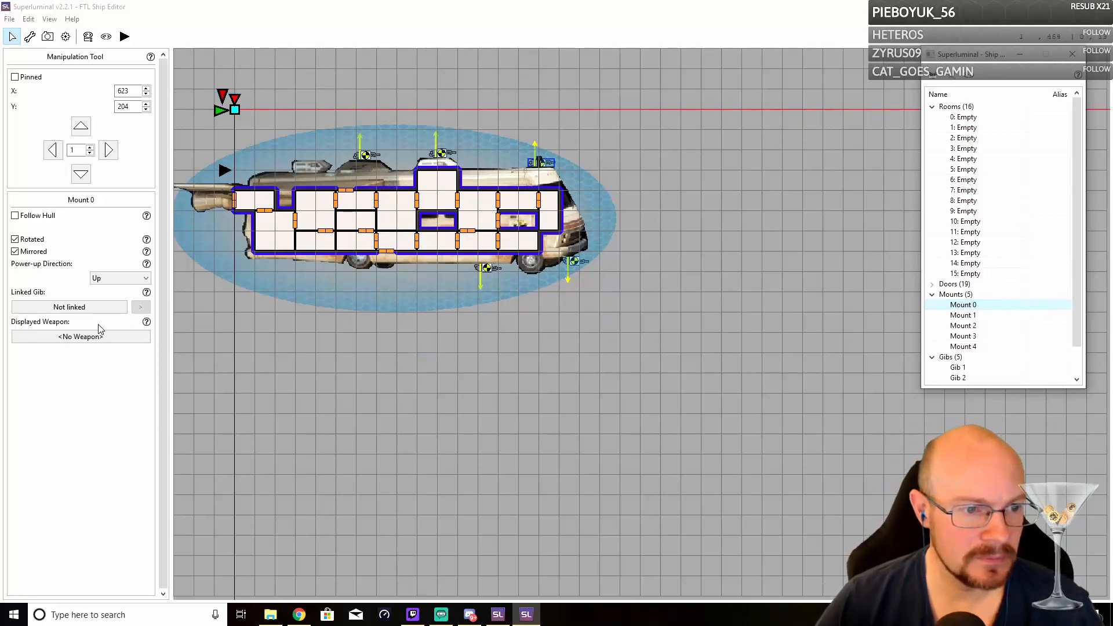
click(72, 308)
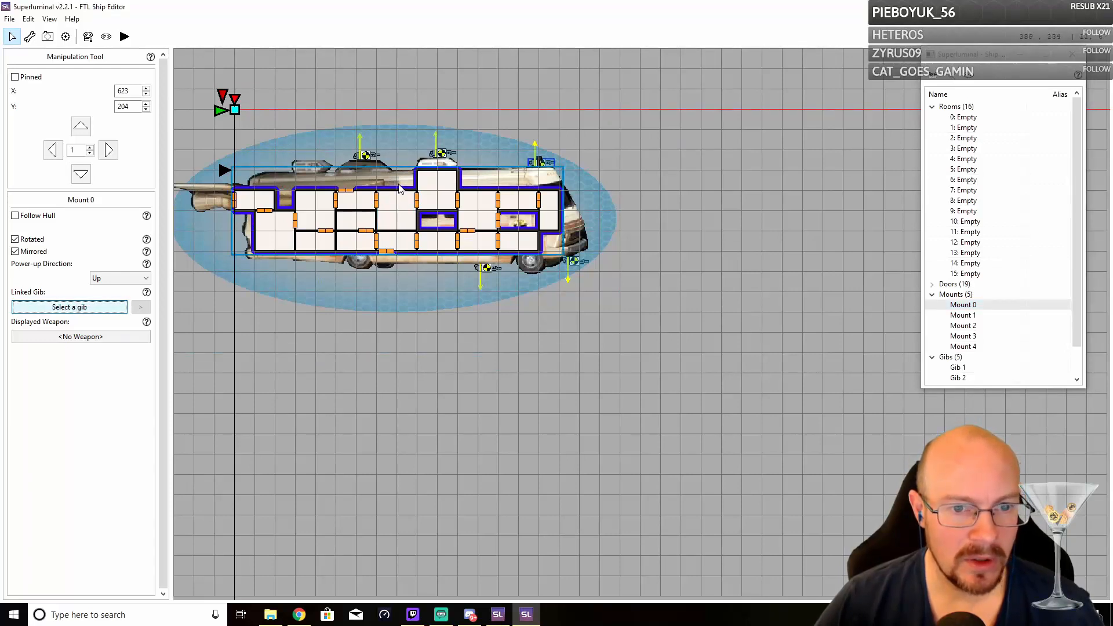
click(391, 175)
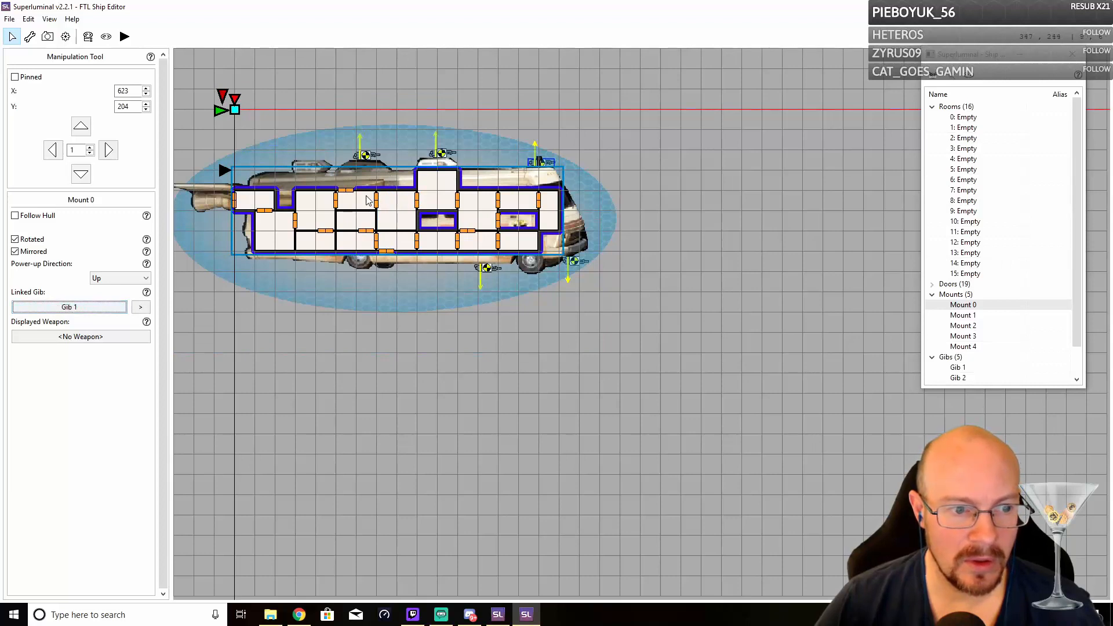
click(966, 316)
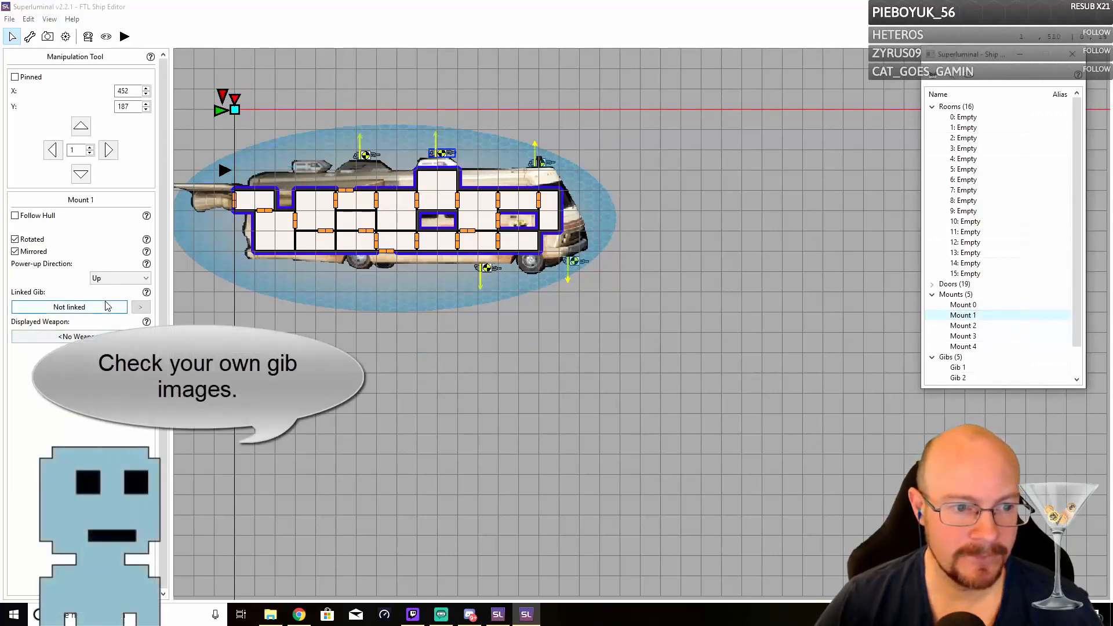
click(486, 177)
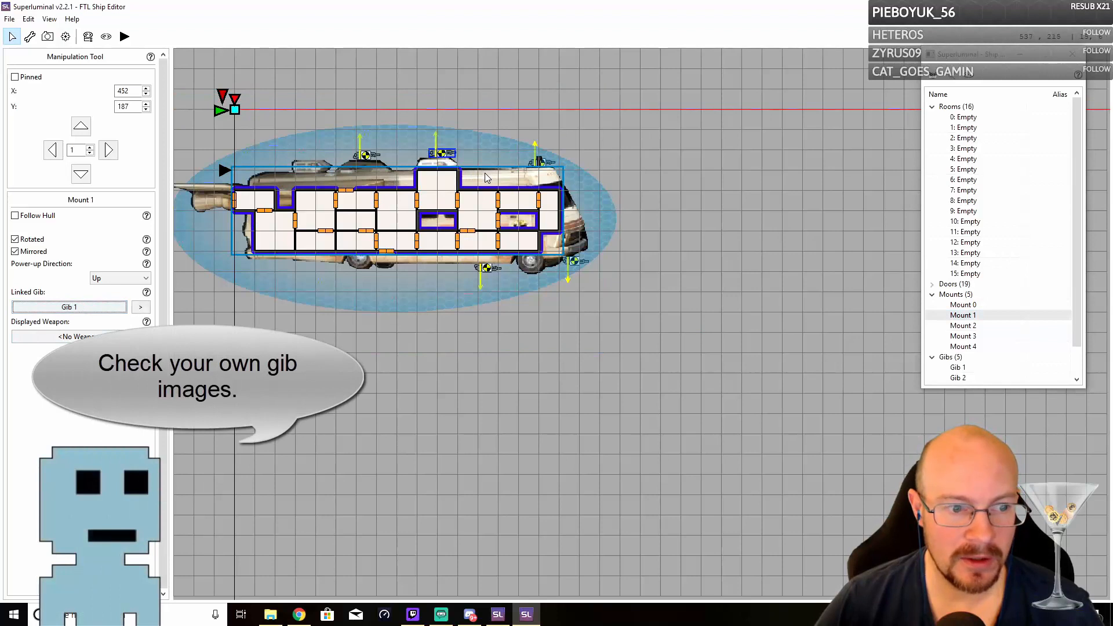
Link Mounts 2, 3 and 4 to Gib 1
click(967, 327)
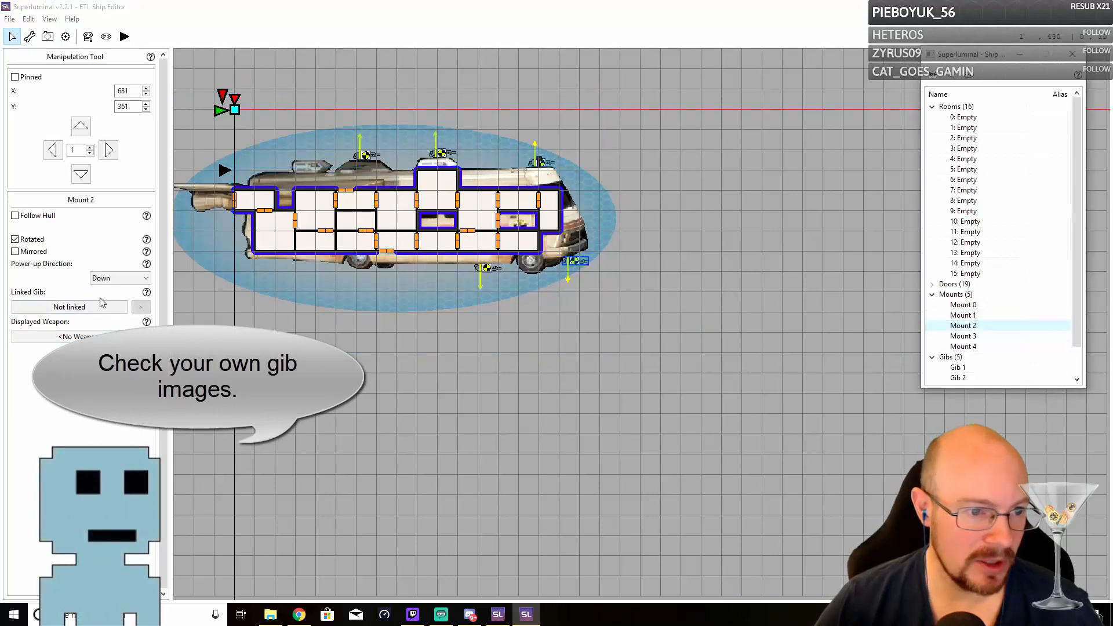
click(311, 172)
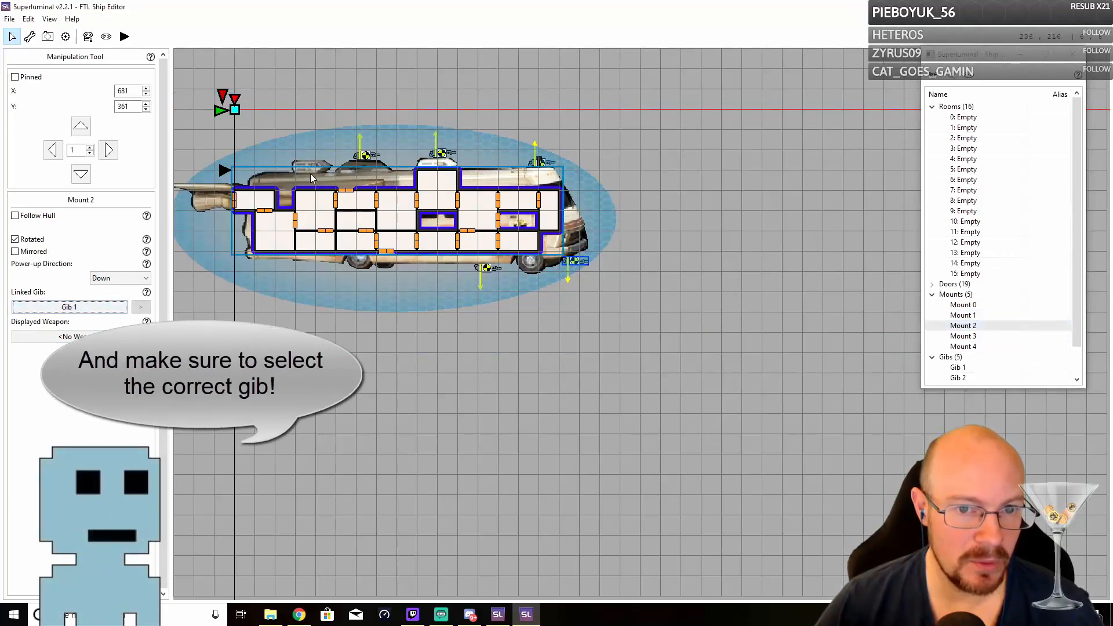
click(963, 336)
click(94, 308)
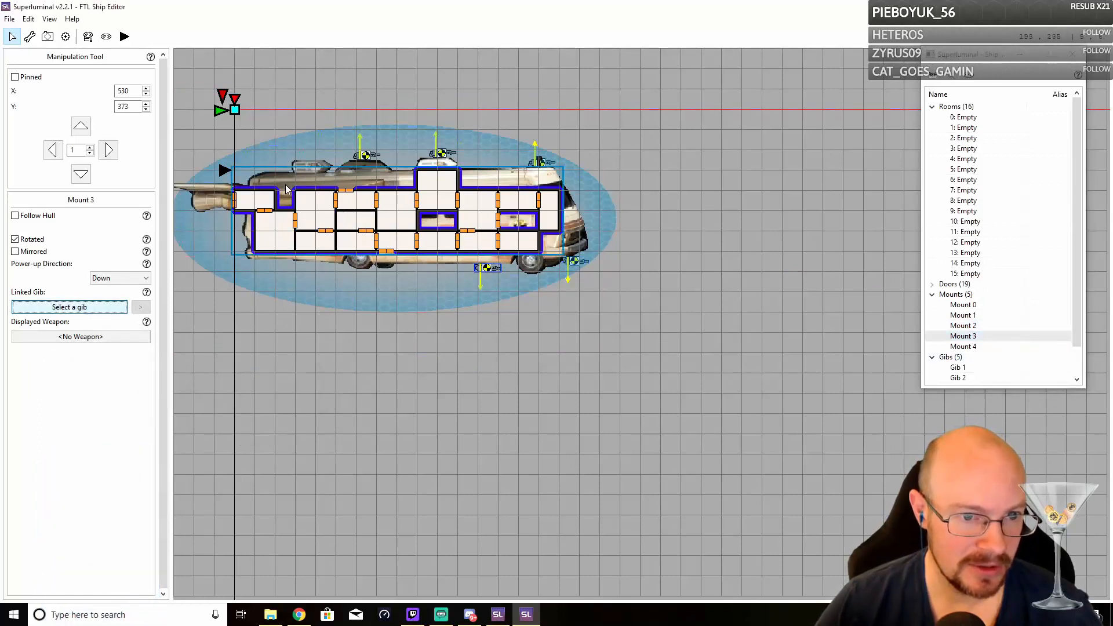
click(510, 237)
click(977, 346)
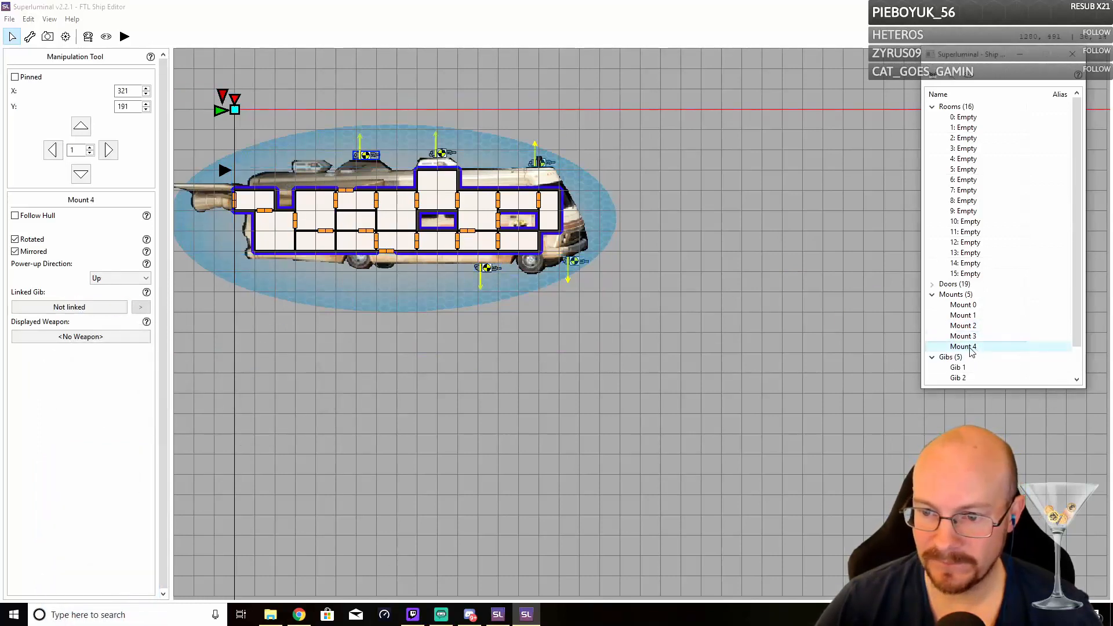
click(84, 309)
click(482, 174)
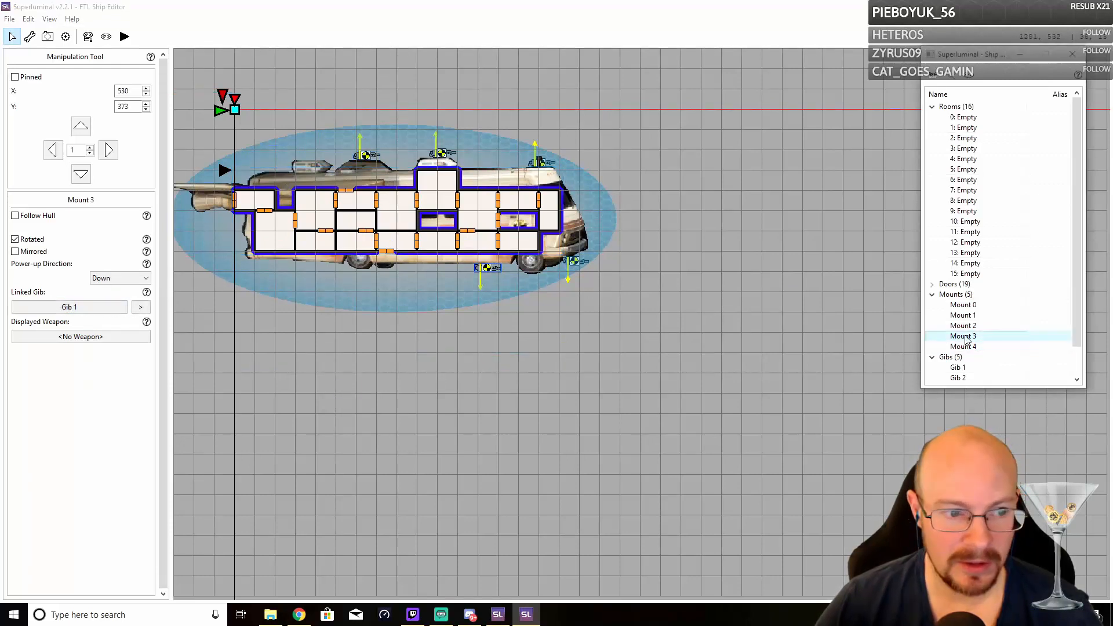
Check the linked gibs of Mounts 3, 1 and 0, and play the gib explosion preview
click(967, 315)
click(969, 306)
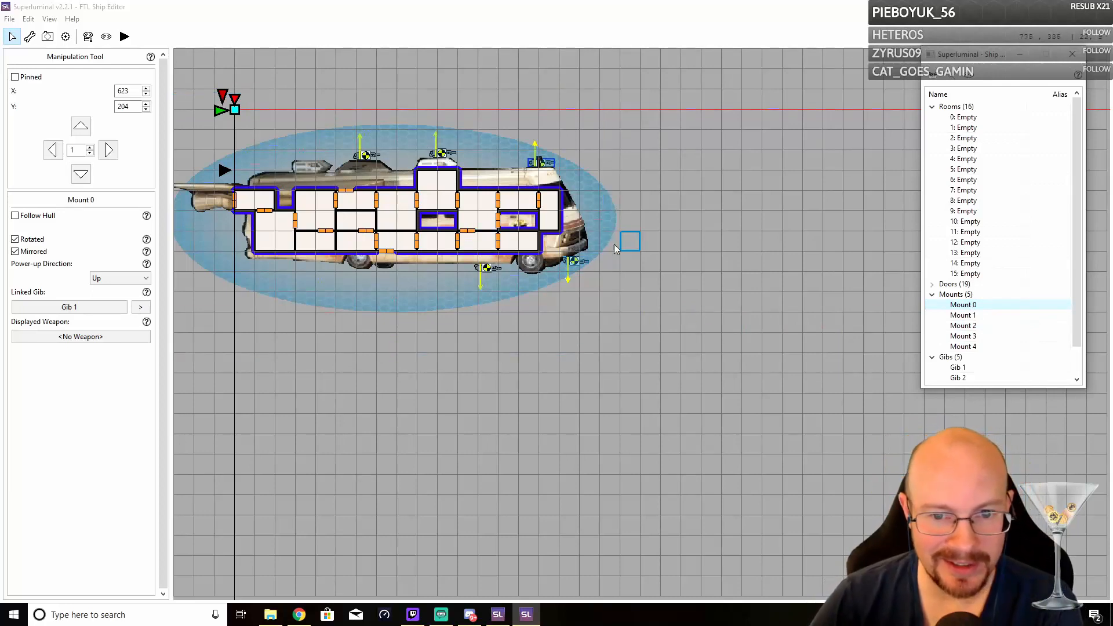
click(124, 37)
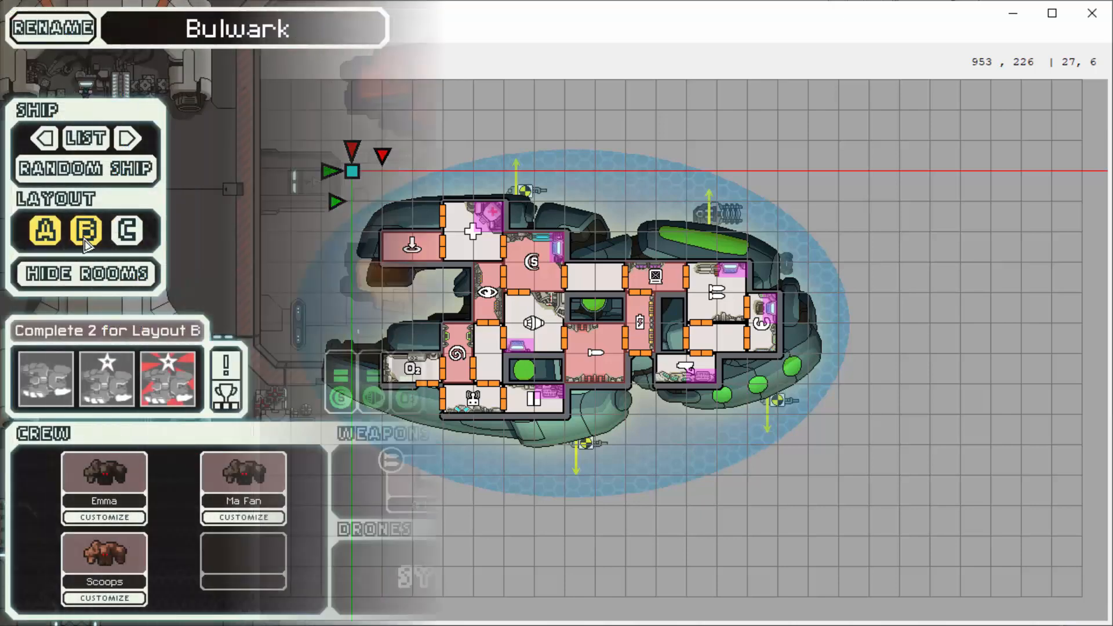
Switch to the FTL hangar screen and show the ship's Layout B
click(85, 240)
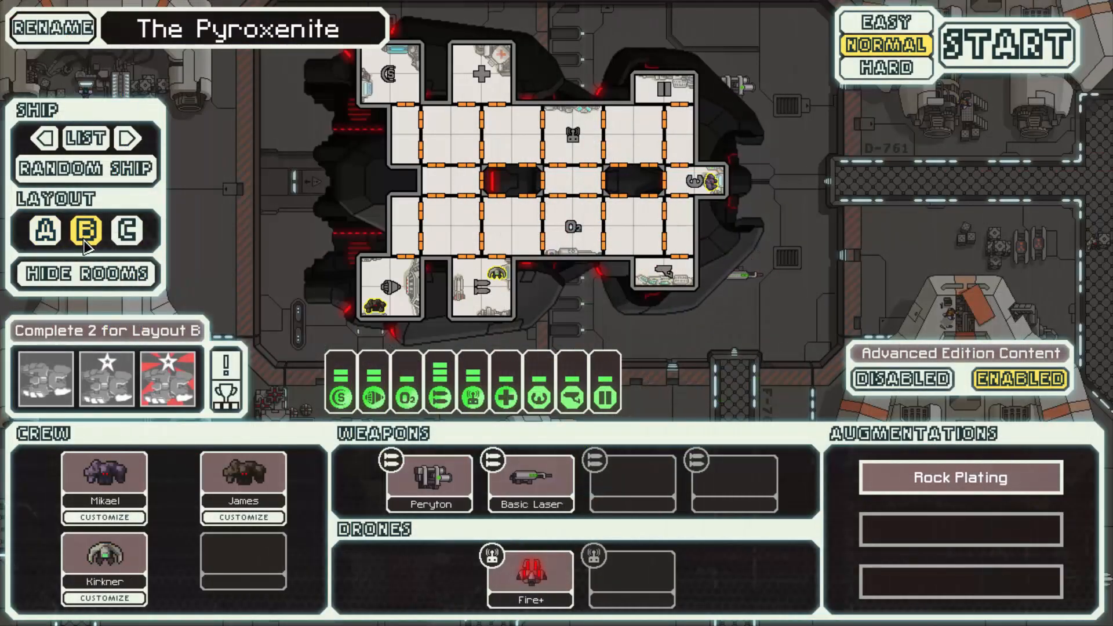